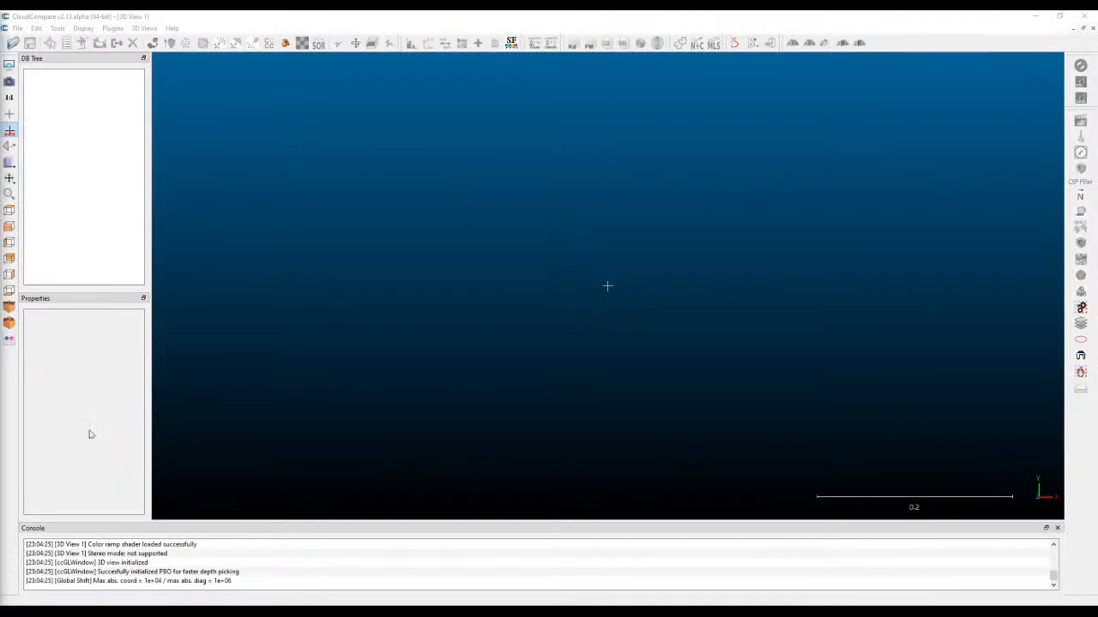
Load F0.ply, F1.ply, F3.ply, F4.ply and F5.ply from the Frigo folder with the default PLY property assignments, and close the folder window.
{"action": "key", "text": "alt+Tab"}
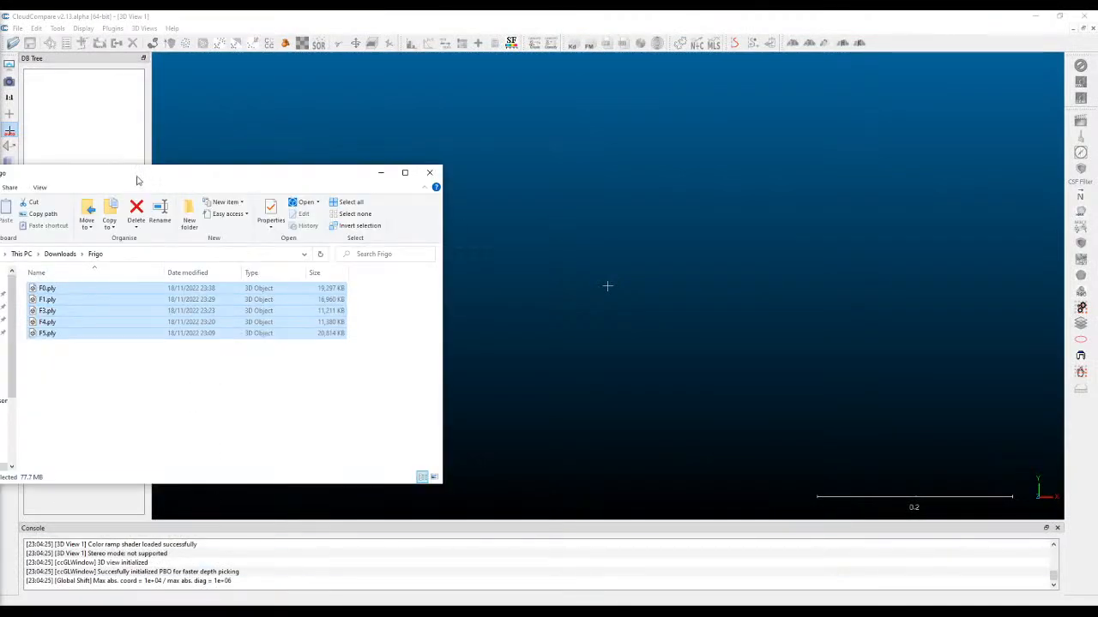
{"action": "left_click_drag", "start_coordinate": [159, 380], "coordinate": [712, 176]}
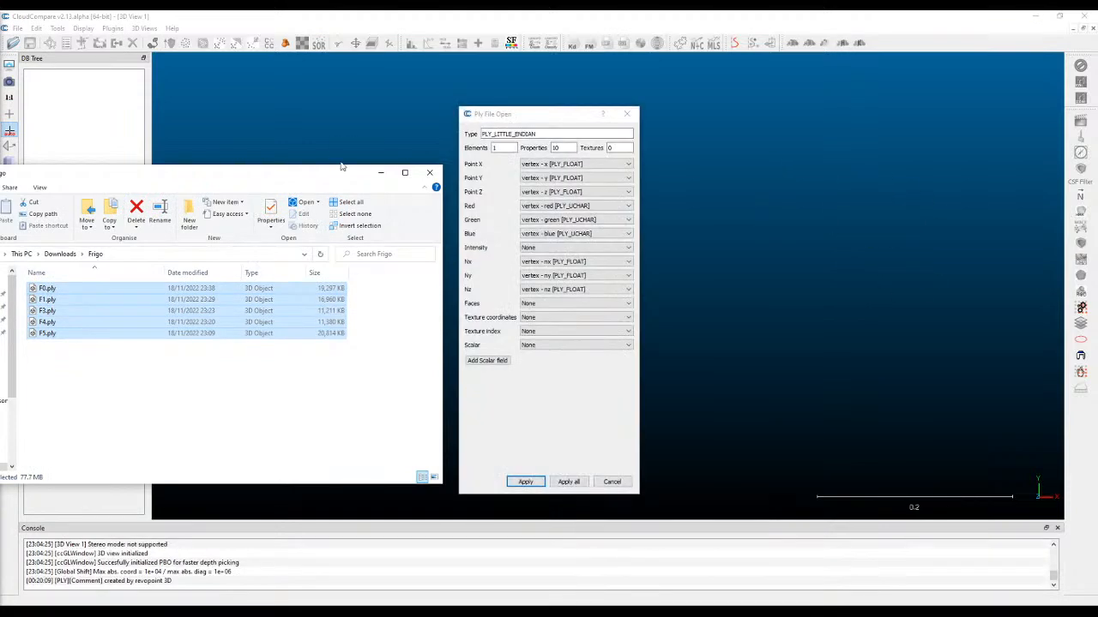
{"action": "left_click", "coordinate": [526, 481]}
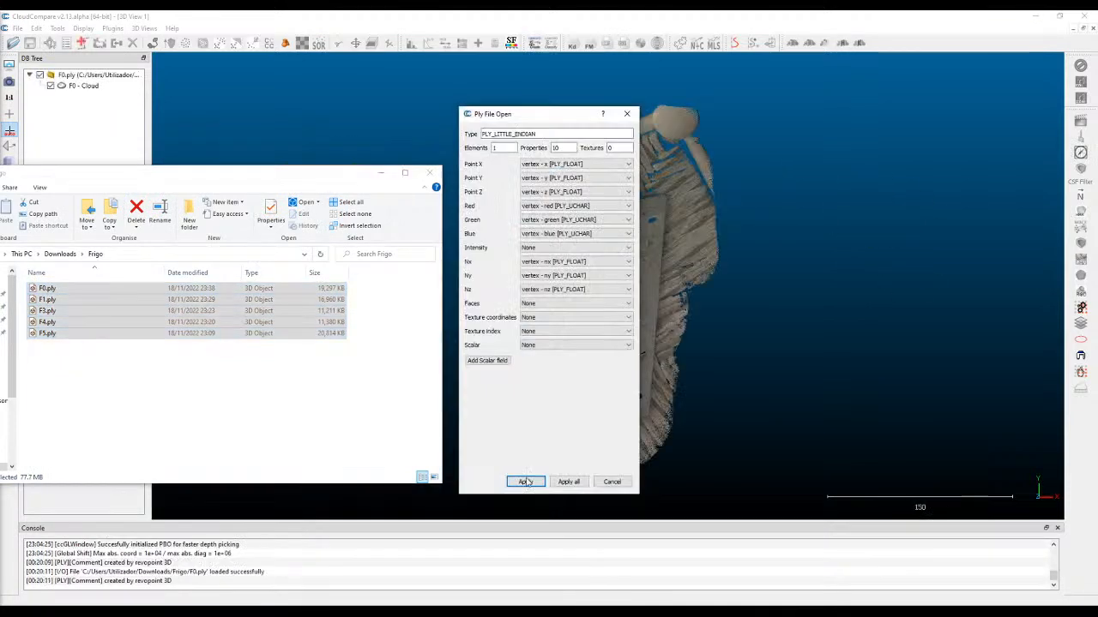
{"action": "left_click", "coordinate": [525, 481]}
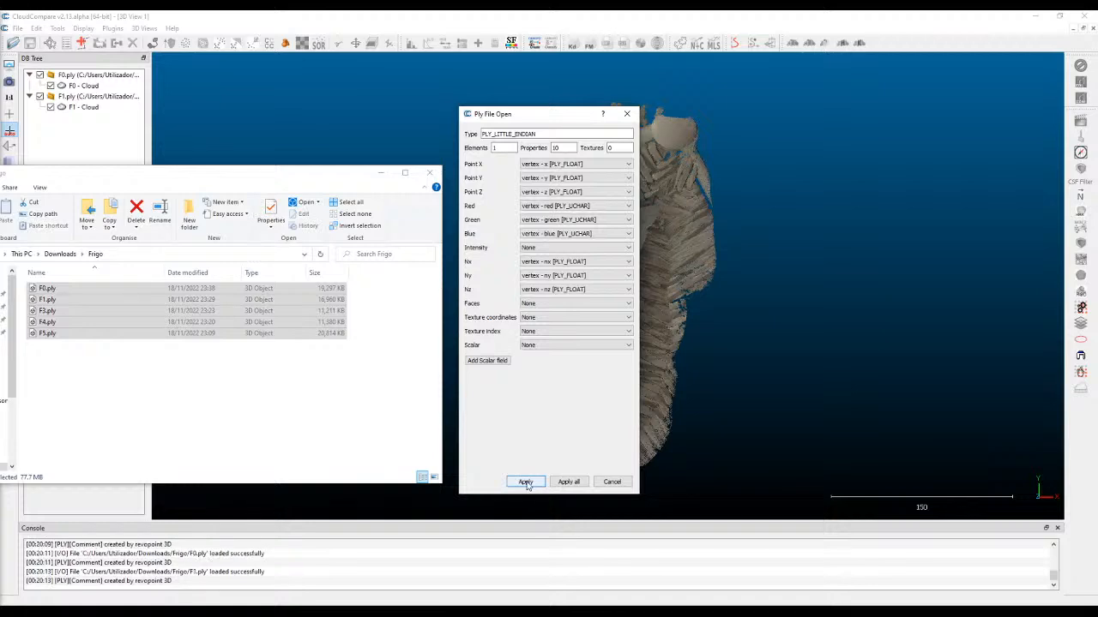
{"action": "left_click", "coordinate": [526, 482]}
{"action": "left_click", "coordinate": [526, 482]}
{"action": "left_click", "coordinate": [525, 482]}
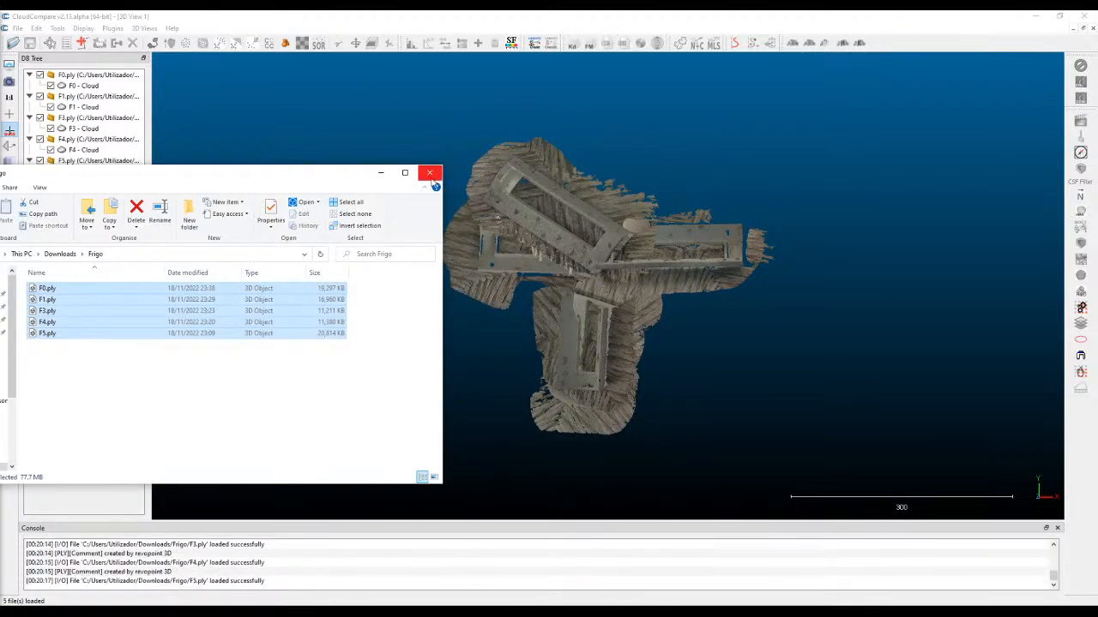
{"action": "left_click", "coordinate": [429, 173]}
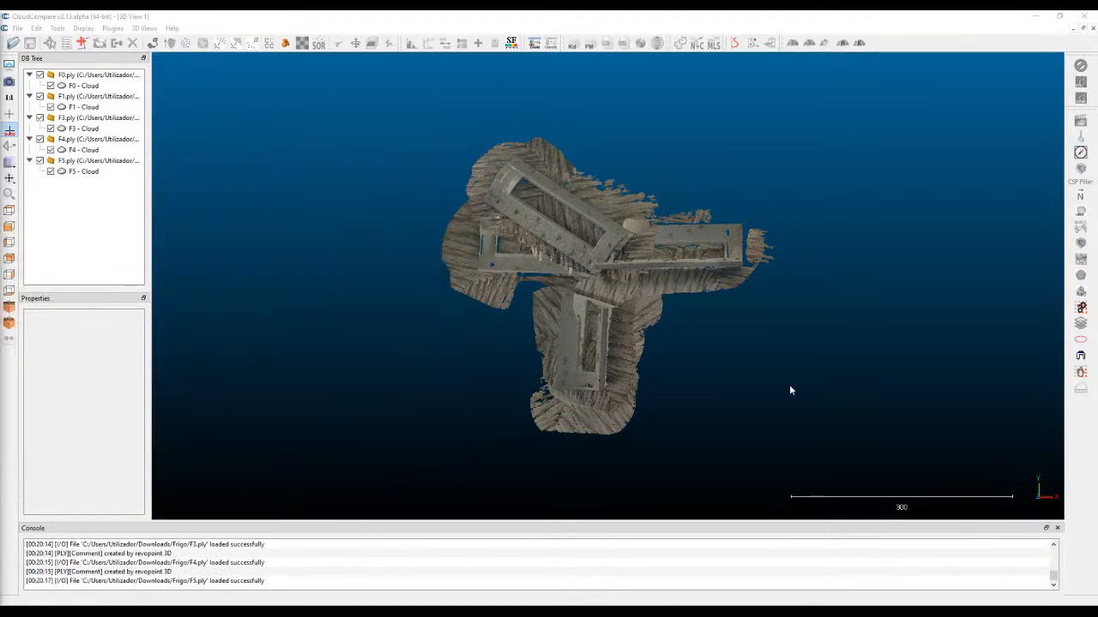
With Translate/Rotate, turn the F5 cloud so its frame stands upright and move it clear of the other scans on their left.
{"action": "left_click_drag", "start_coordinate": [582, 240], "coordinate": [591, 272]}
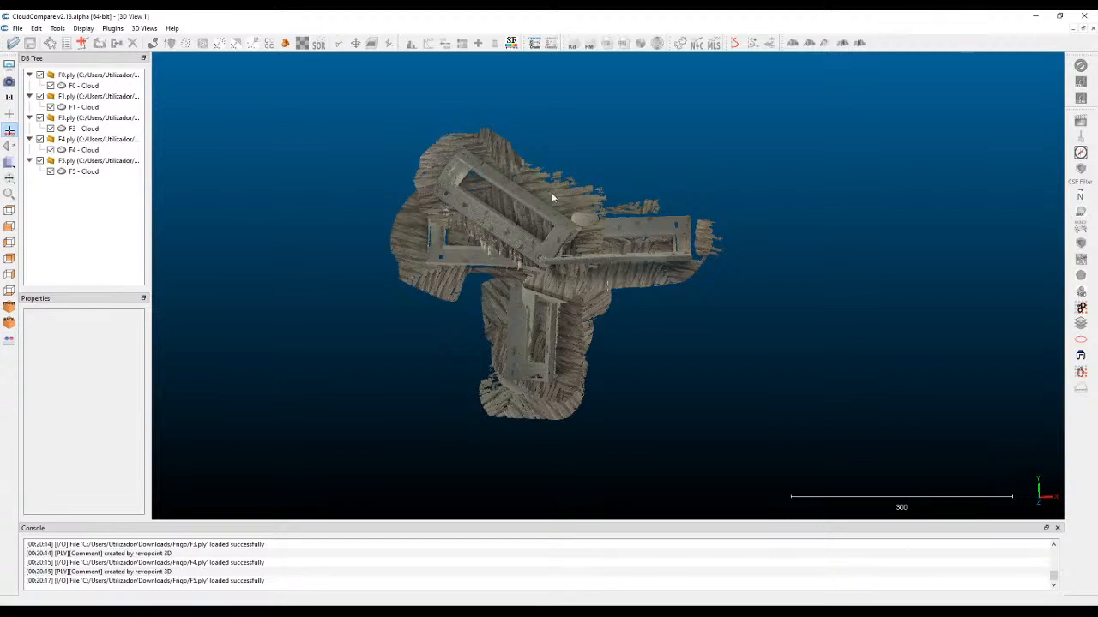
{"action": "left_click", "coordinate": [493, 185]}
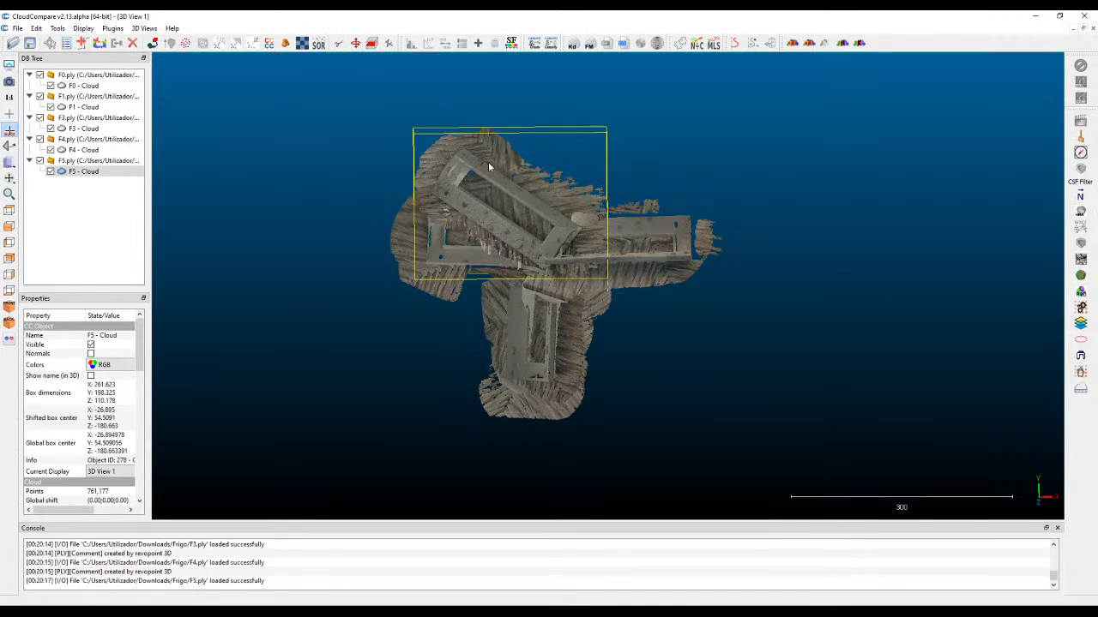
{"action": "left_click", "coordinate": [355, 44]}
{"action": "left_click_drag", "start_coordinate": [529, 200], "coordinate": [561, 176]}
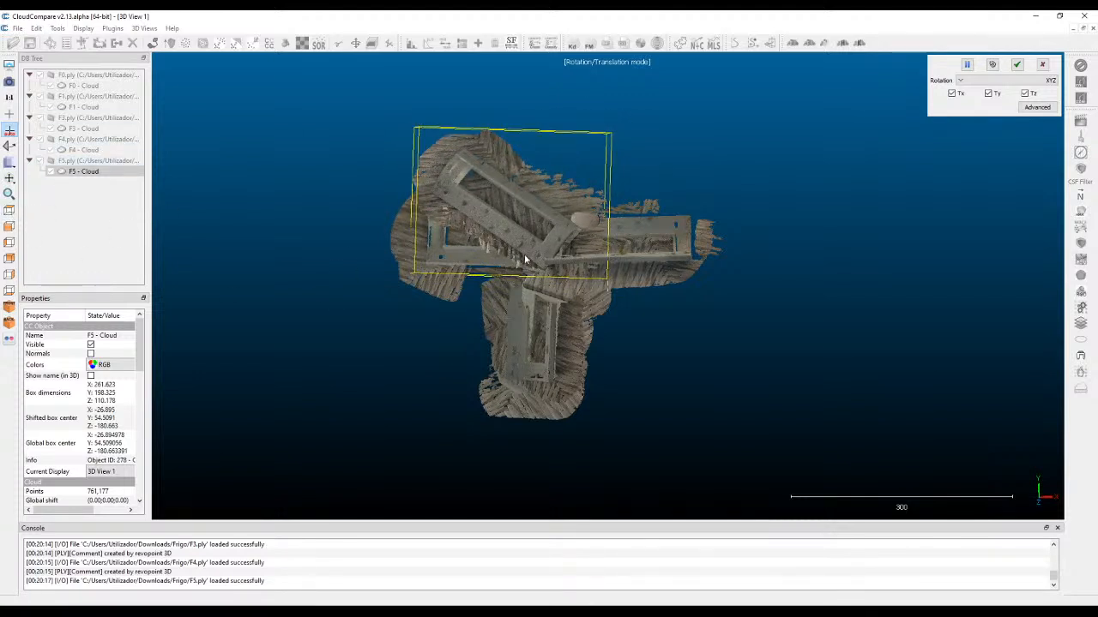
{"action": "left_click", "coordinate": [9, 212]}
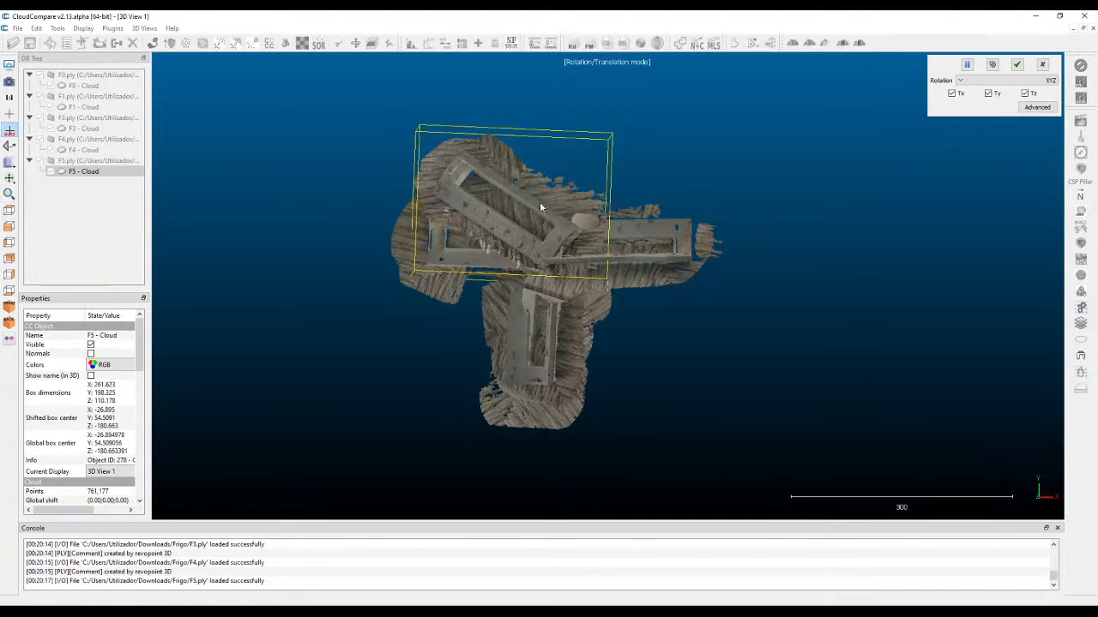
{"action": "right_click_drag", "start_coordinate": [538, 203], "coordinate": [341, 234]}
{"action": "left_click_drag", "start_coordinate": [333, 233], "coordinate": [364, 345]}
{"action": "left_click_drag", "start_coordinate": [341, 251], "coordinate": [276, 250]}
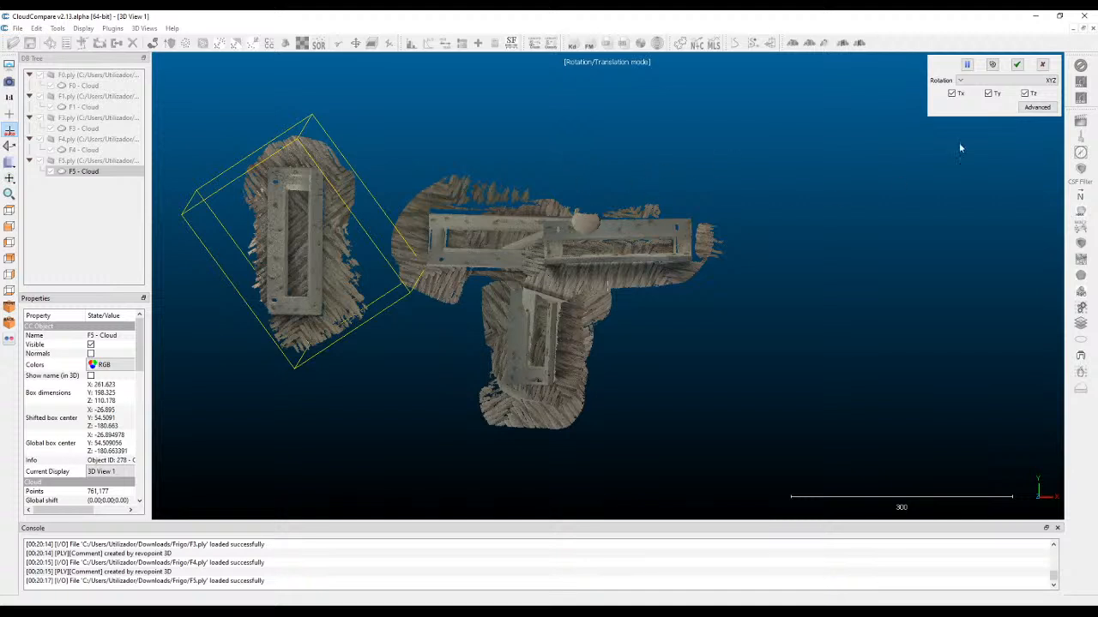
Recentre the scans with the transformation paused, fine-tune the F5 cloud's tilt, and apply its transformation.
{"action": "left_click", "coordinate": [967, 65]}
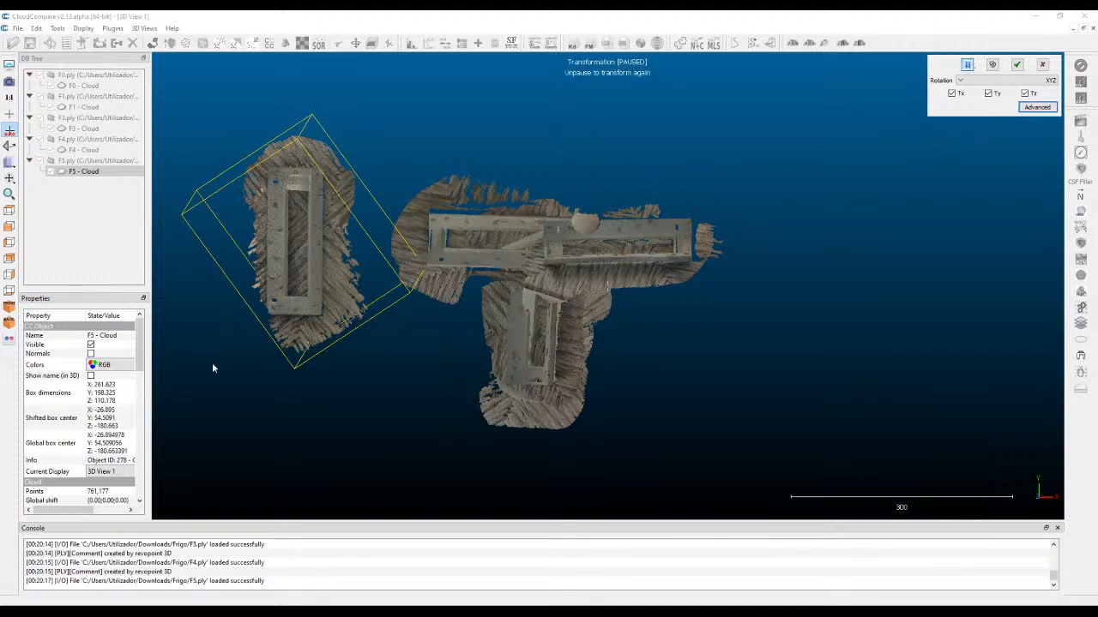
{"action": "right_click_drag", "start_coordinate": [395, 193], "coordinate": [461, 211]}
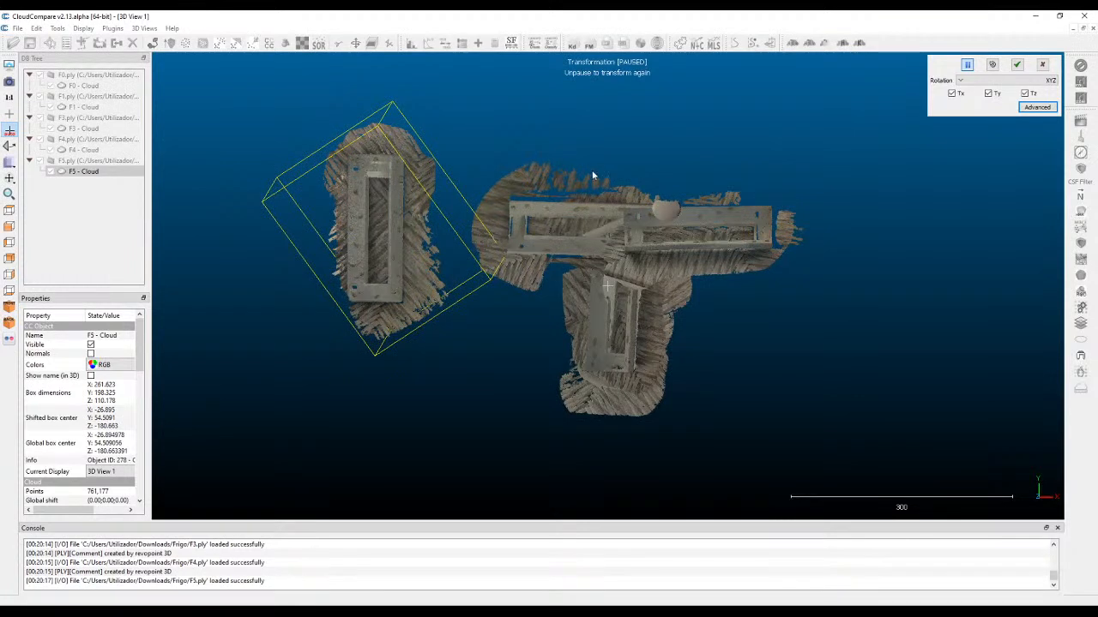
{"action": "left_click", "coordinate": [967, 66]}
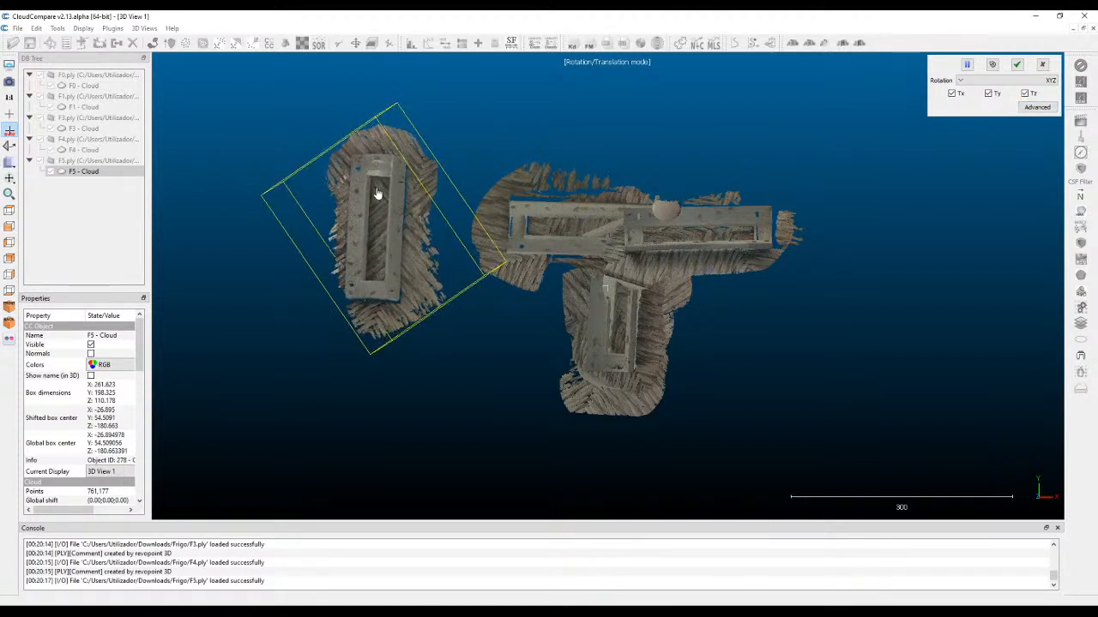
{"action": "left_click_drag", "start_coordinate": [370, 317], "coordinate": [355, 278]}
{"action": "mouse_move", "coordinate": [419, 198]}
{"action": "left_mouse_down"}
{"action": "mouse_move", "coordinate": [383, 220]}
{"action": "mouse_move", "coordinate": [387, 183]}
{"action": "mouse_move", "coordinate": [409, 181]}
{"action": "left_mouse_up"}
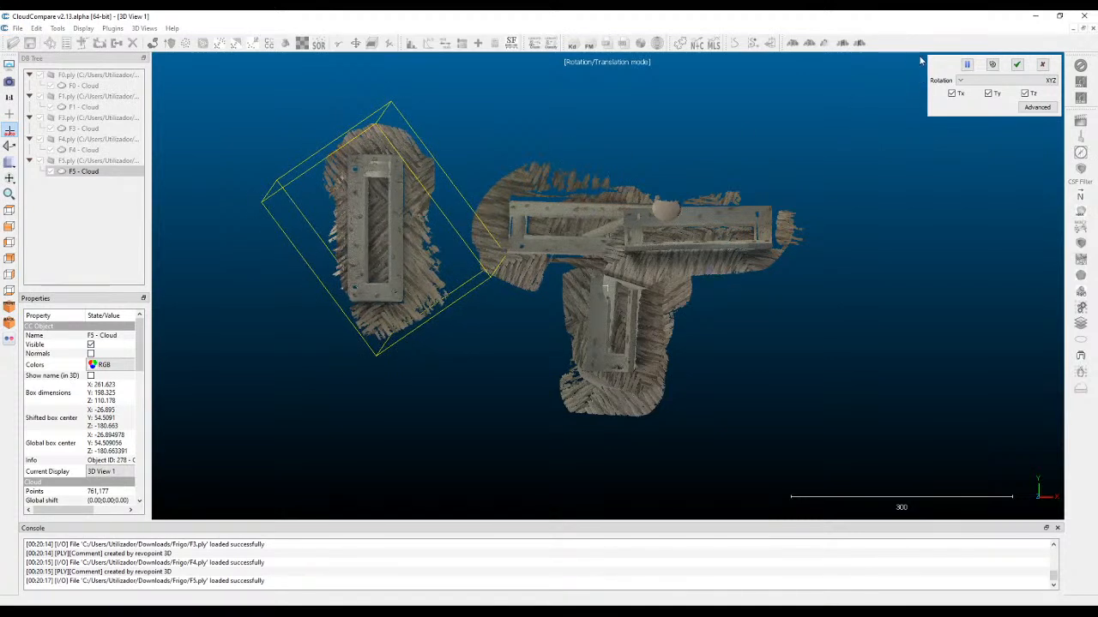
{"action": "left_click", "coordinate": [1018, 65]}
Rotate the F4 cloud upright, place it directly to the right of the F5 cloud at the same height, and apply the transformation.
{"action": "left_click", "coordinate": [570, 240]}
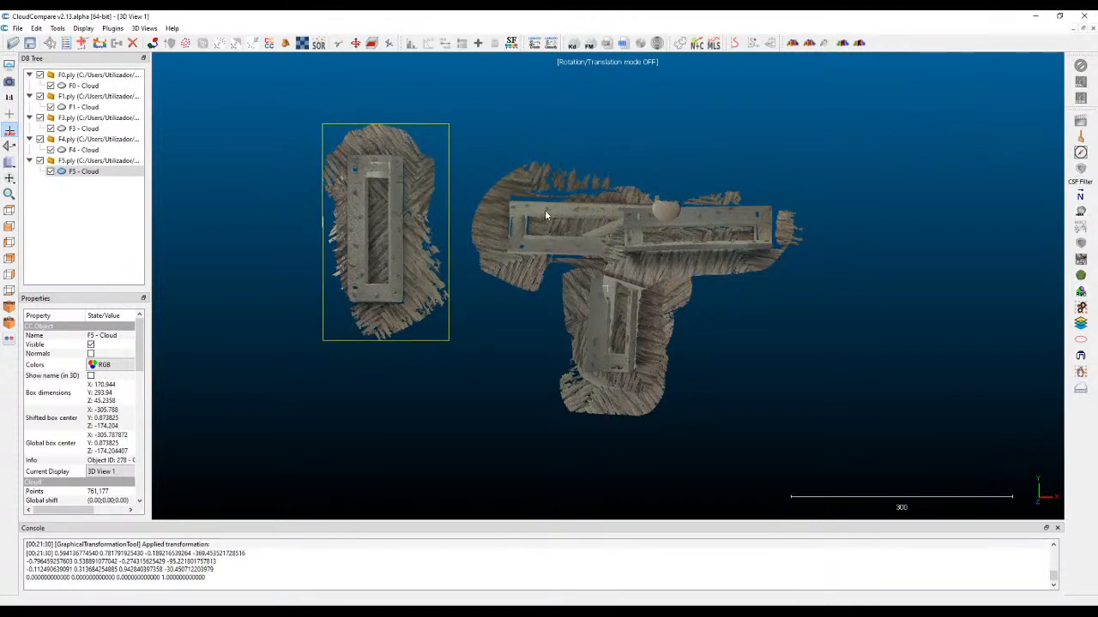
{"action": "left_click", "coordinate": [537, 217]}
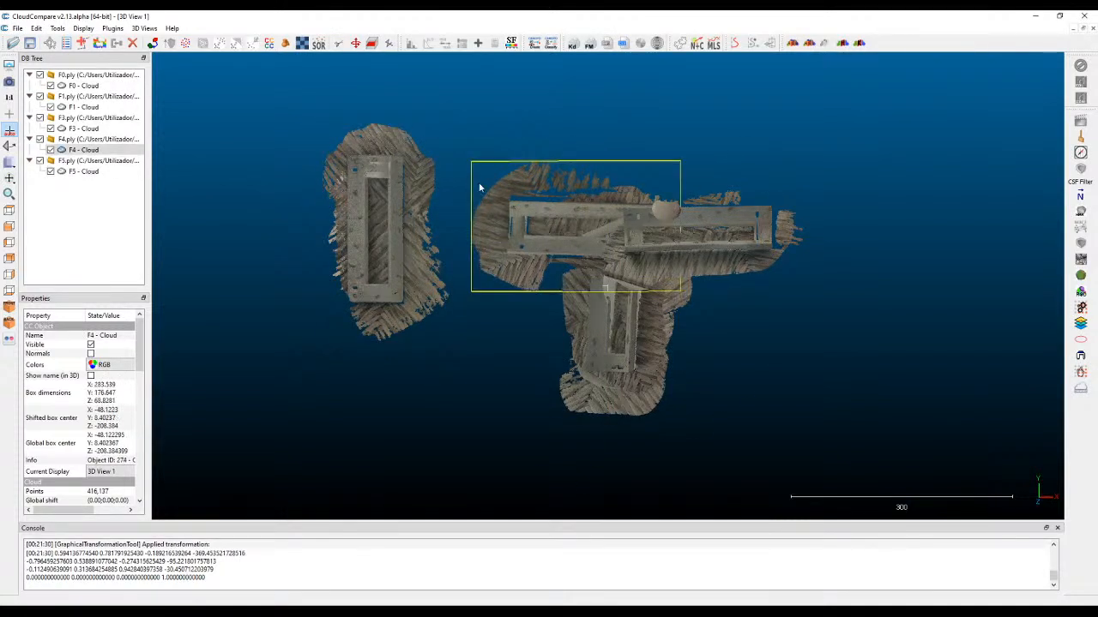
{"action": "left_click", "coordinate": [75, 129]}
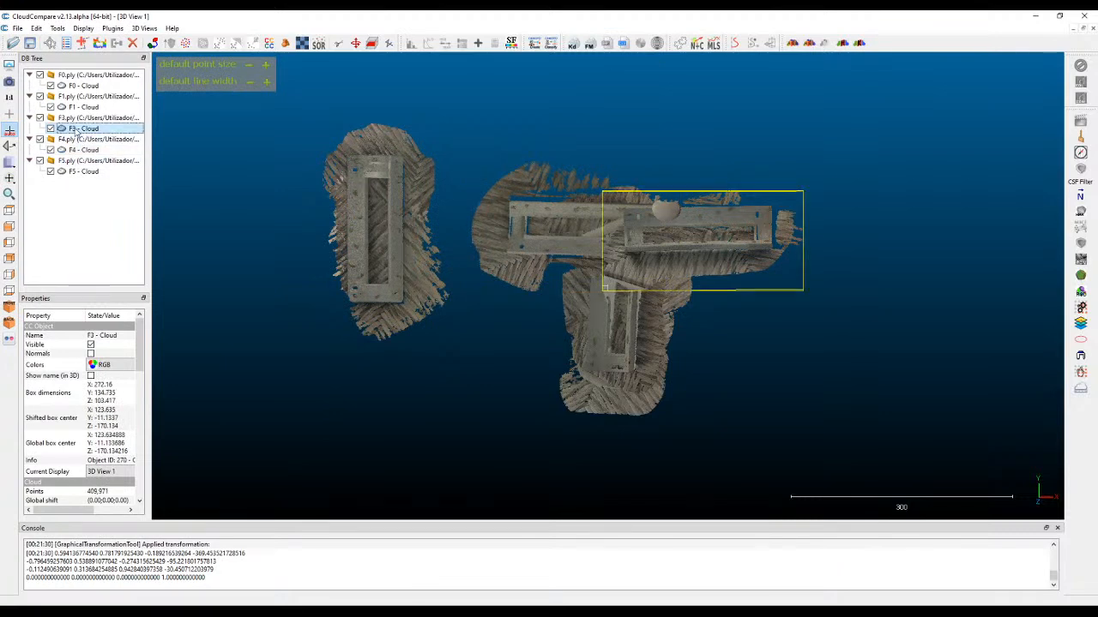
{"action": "left_click", "coordinate": [520, 206]}
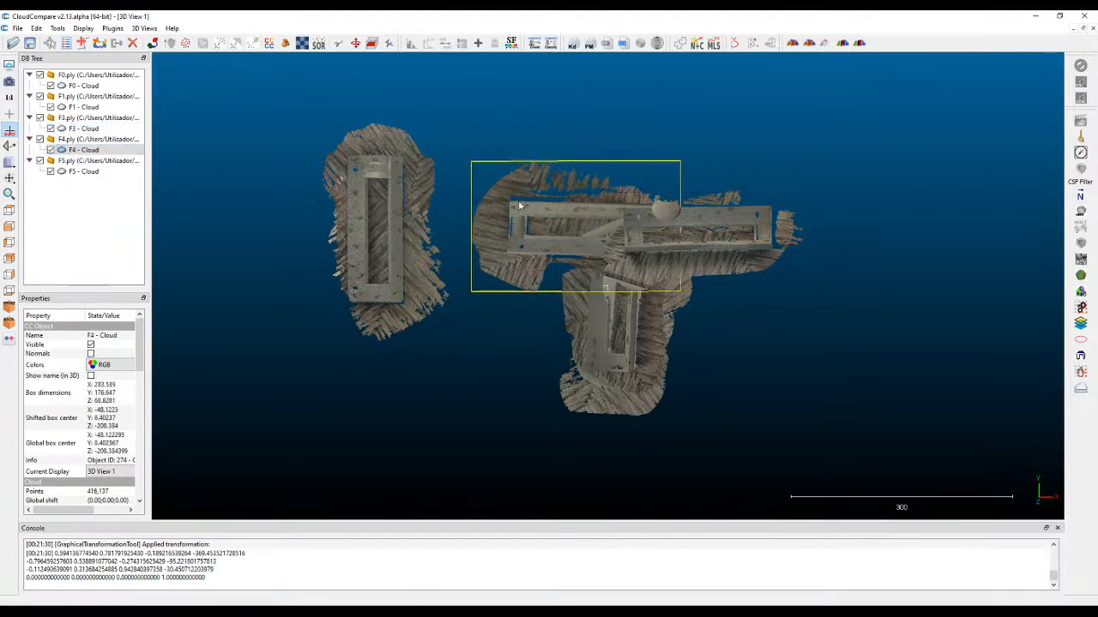
{"action": "left_click", "coordinate": [355, 43]}
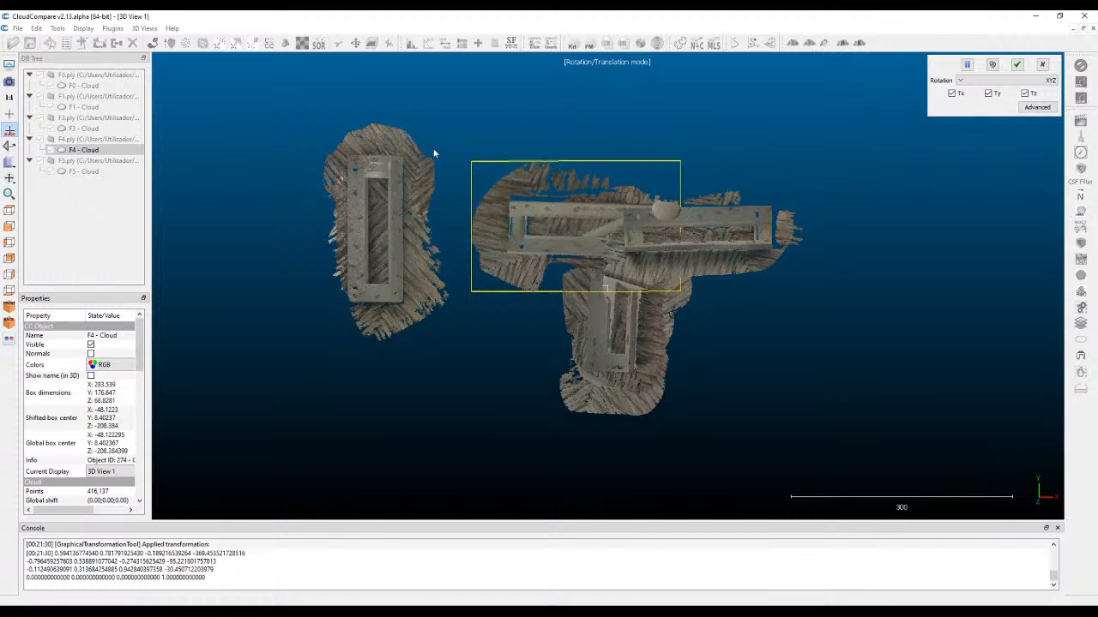
{"action": "left_click_drag", "start_coordinate": [723, 118], "coordinate": [933, 159]}
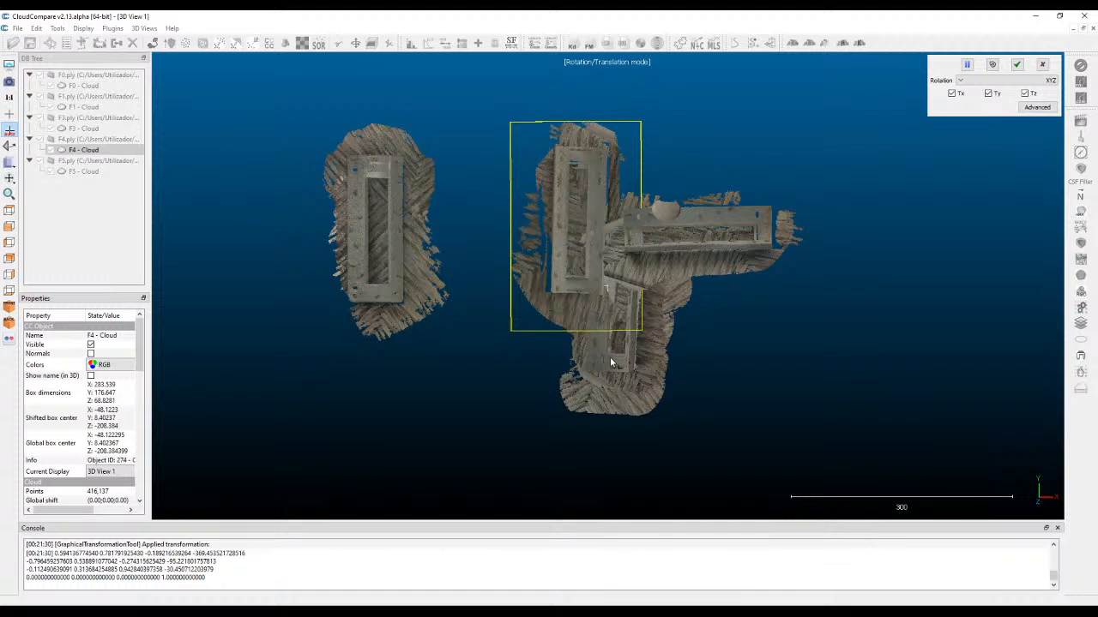
{"action": "right_click_drag", "start_coordinate": [579, 188], "coordinate": [341, 414]}
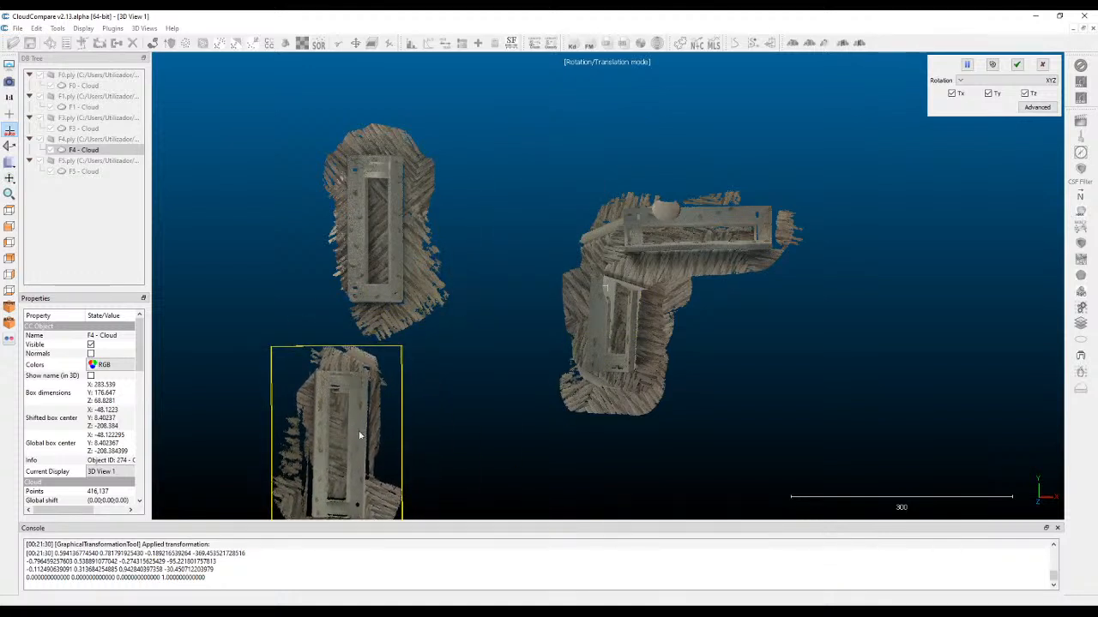
{"action": "left_click_drag", "start_coordinate": [432, 451], "coordinate": [439, 424]}
{"action": "right_click_drag", "start_coordinate": [378, 462], "coordinate": [516, 226]}
{"action": "left_click", "coordinate": [1016, 64]}
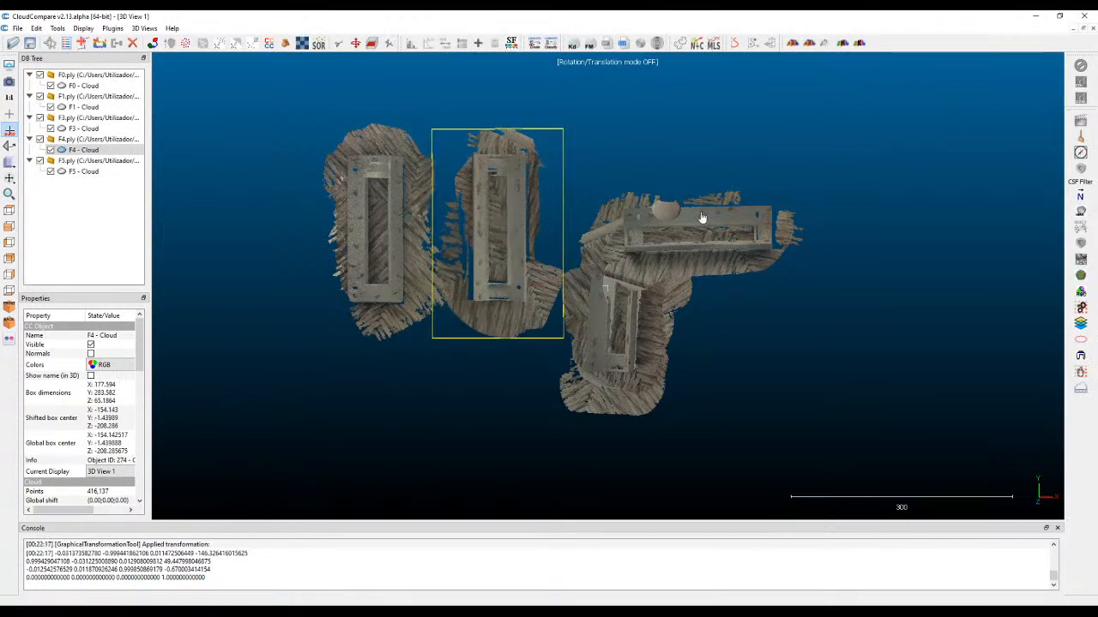
Tilt and rotate the F3 cloud upright, place it in line to the right of the F4 cloud, and apply the transformation.
{"action": "left_click", "coordinate": [725, 250]}
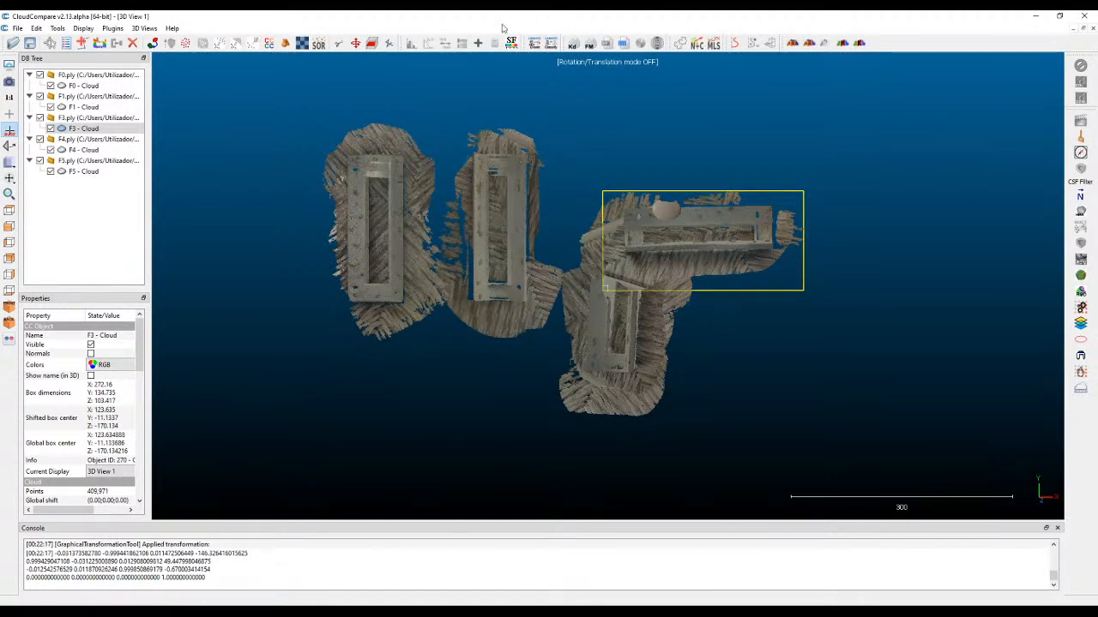
{"action": "left_click", "coordinate": [354, 45]}
{"action": "left_click_drag", "start_coordinate": [681, 245], "coordinate": [616, 245]}
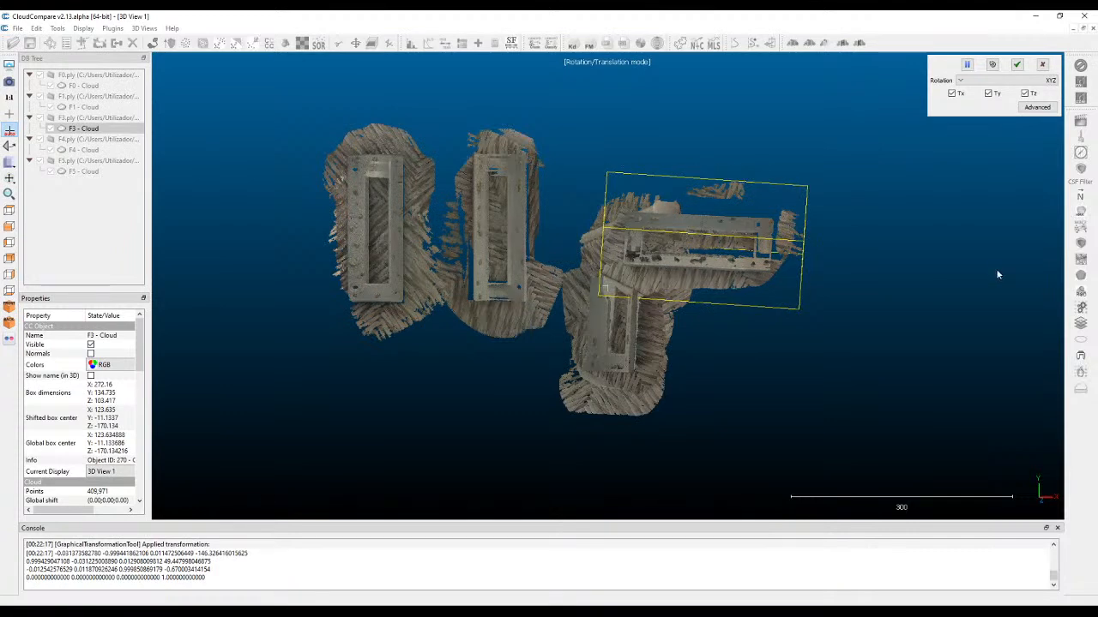
{"action": "left_click_drag", "start_coordinate": [886, 282], "coordinate": [1094, 97]}
{"action": "left_click_drag", "start_coordinate": [835, 397], "coordinate": [867, 382]}
{"action": "right_click_drag", "start_coordinate": [715, 259], "coordinate": [612, 244]}
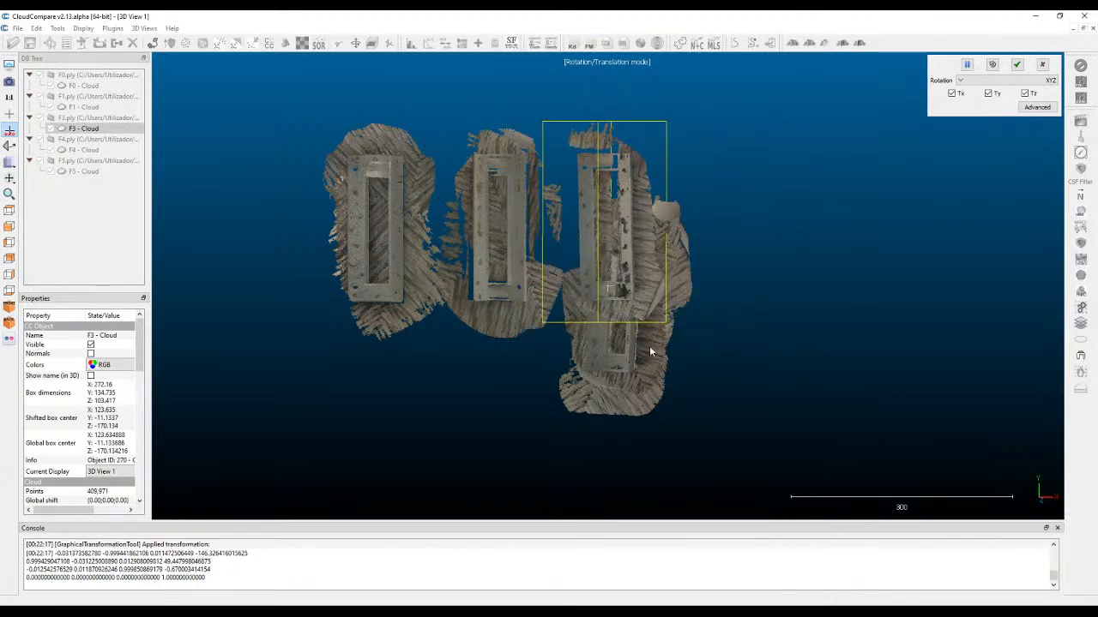
{"action": "left_click", "coordinate": [1017, 65]}
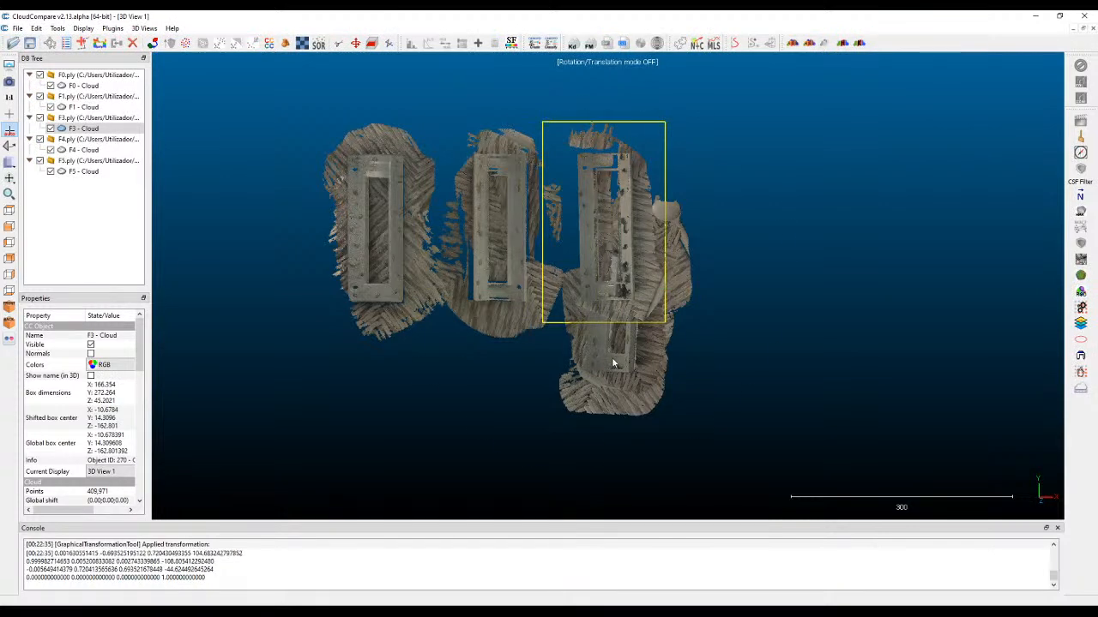
Move the F1 cloud to the right end of the row, adjust its rotation toward upright, and apply the transformation.
{"action": "left_click", "coordinate": [624, 408]}
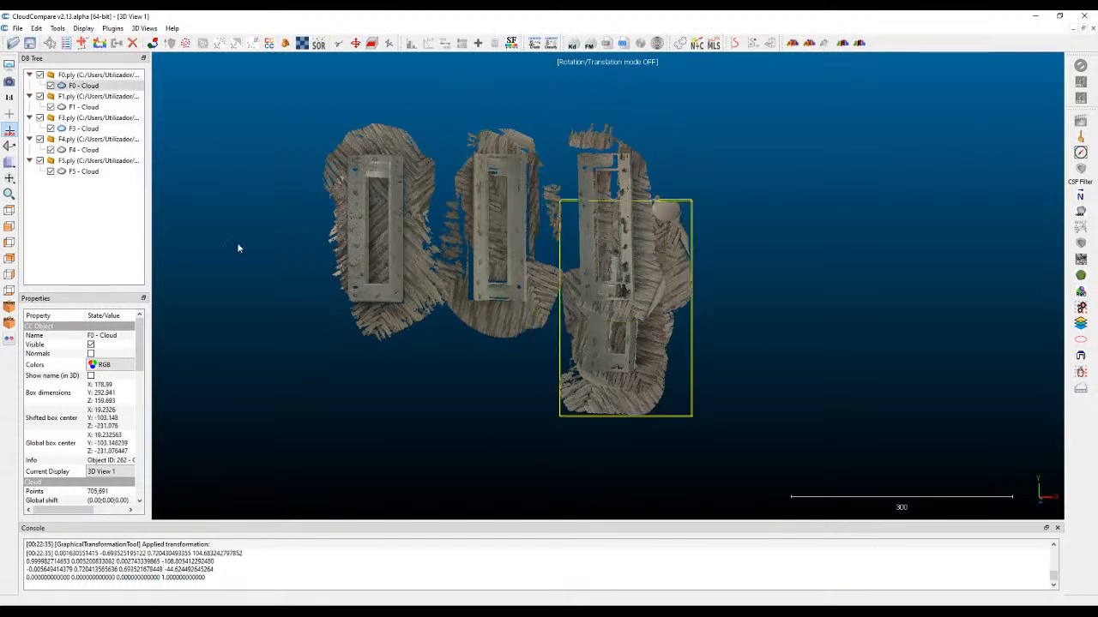
{"action": "left_click", "coordinate": [73, 108]}
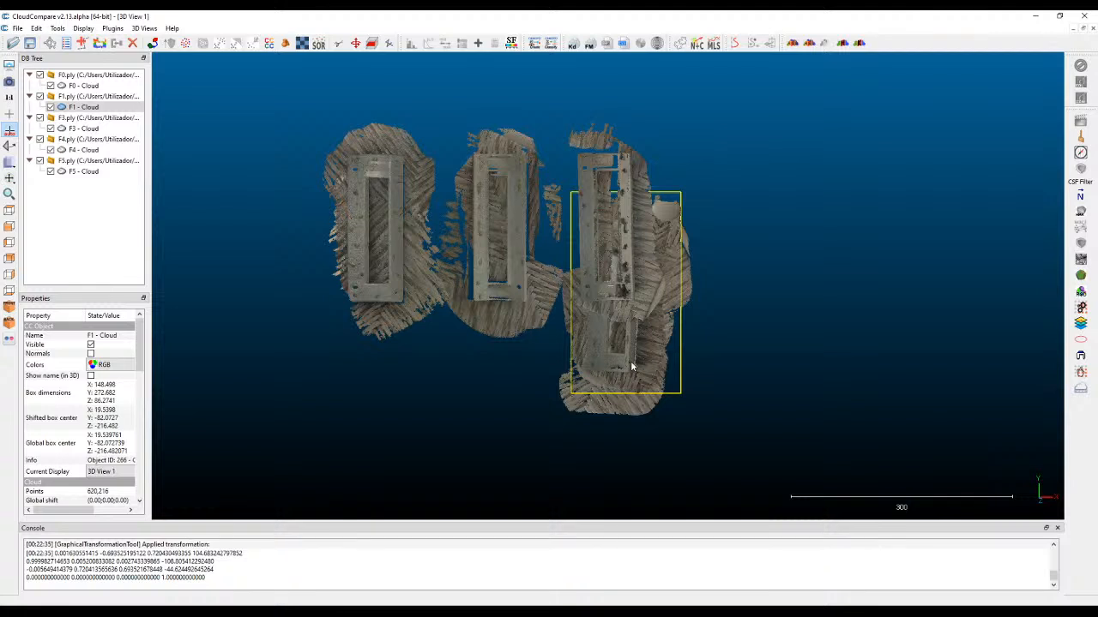
{"action": "left_click", "coordinate": [355, 42]}
{"action": "left_click_drag", "start_coordinate": [613, 355], "coordinate": [664, 346]}
{"action": "right_click_drag", "start_coordinate": [663, 346], "coordinate": [761, 276]}
{"action": "left_click_drag", "start_coordinate": [792, 290], "coordinate": [807, 285]}
{"action": "left_click_drag", "start_coordinate": [878, 171], "coordinate": [890, 172]}
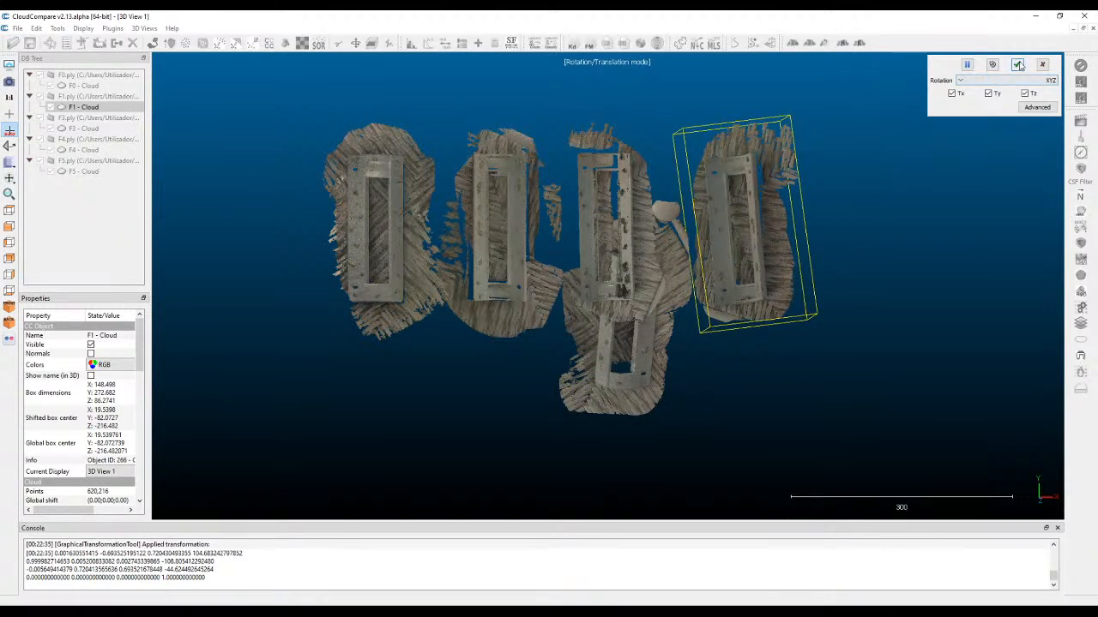
{"action": "left_click_drag", "start_coordinate": [838, 312], "coordinate": [832, 309]}
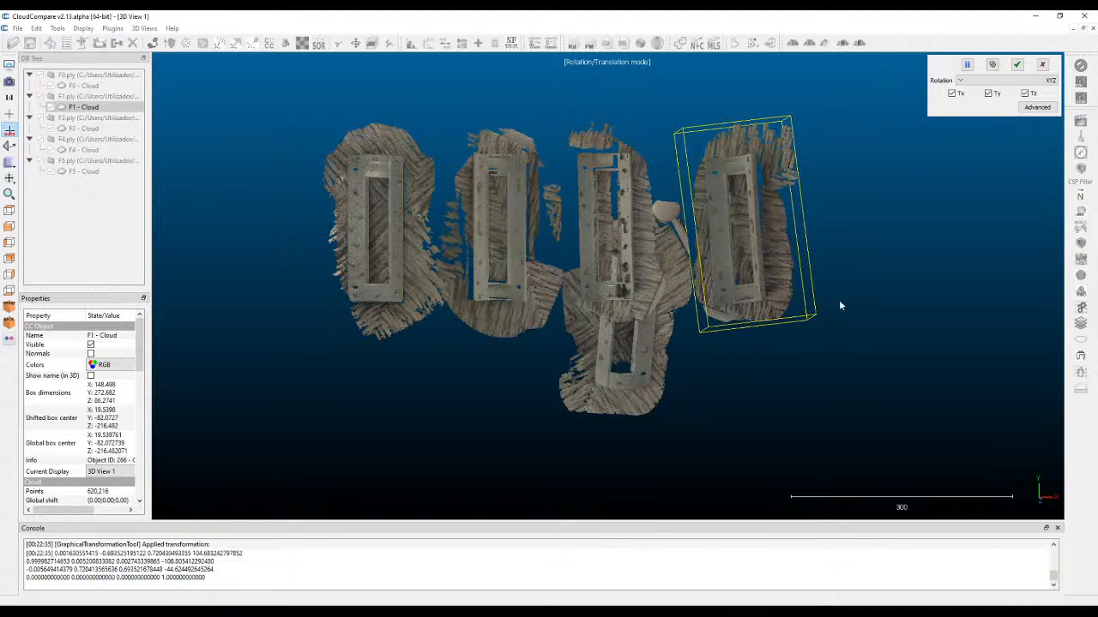
{"action": "left_click", "coordinate": [1015, 64]}
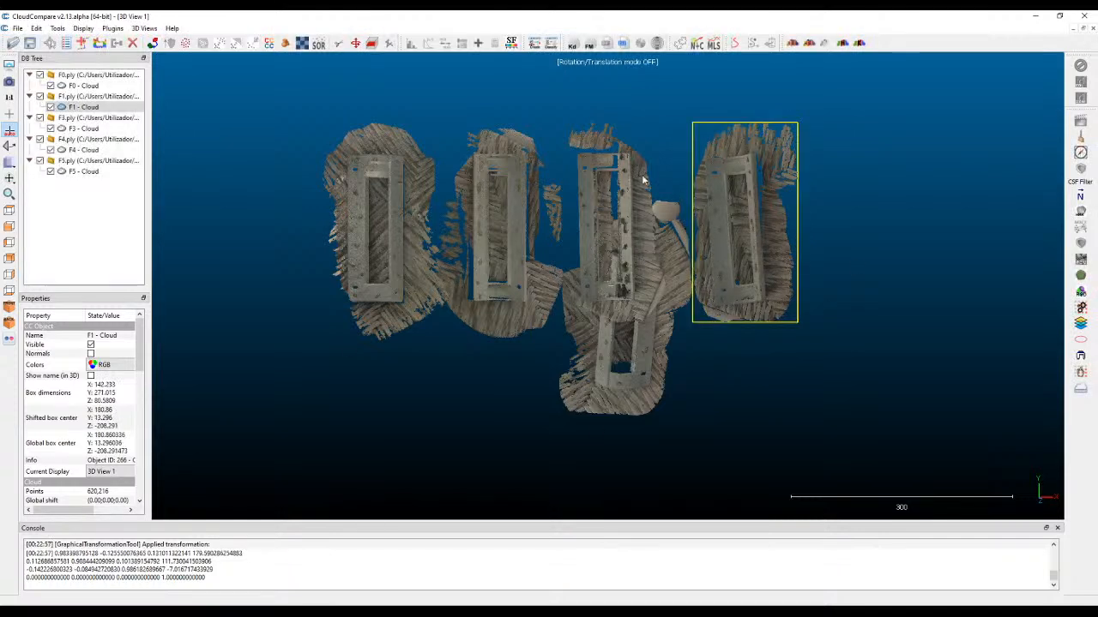
Select the F5 cloud in the front view, level its base with slight rotations, and apply the transformation.
{"action": "left_click", "coordinate": [8, 226]}
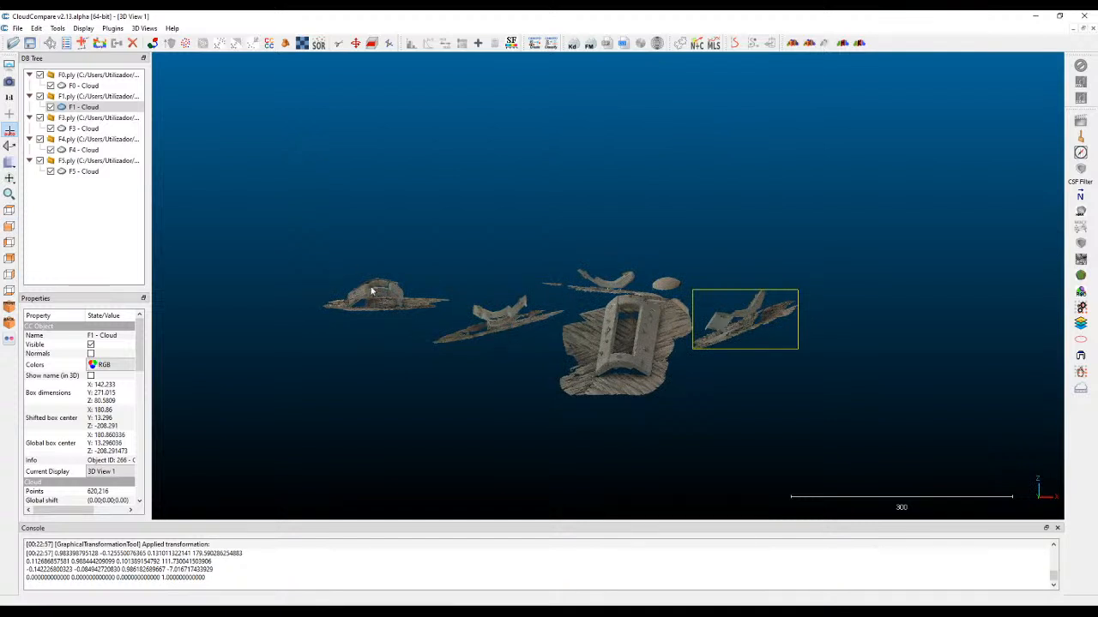
{"action": "scroll", "coordinate": [471, 300], "scroll_direction": "up", "scroll_amount": 2}
{"action": "scroll", "coordinate": [516, 246], "scroll_direction": "up", "scroll_amount": 2}
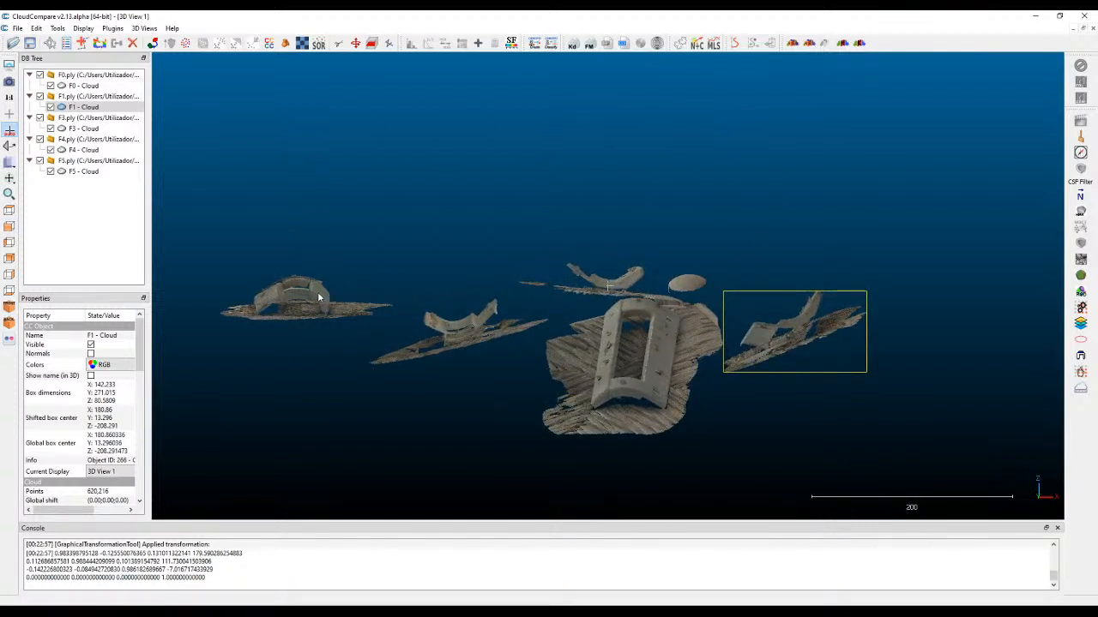
{"action": "left_click", "coordinate": [301, 299]}
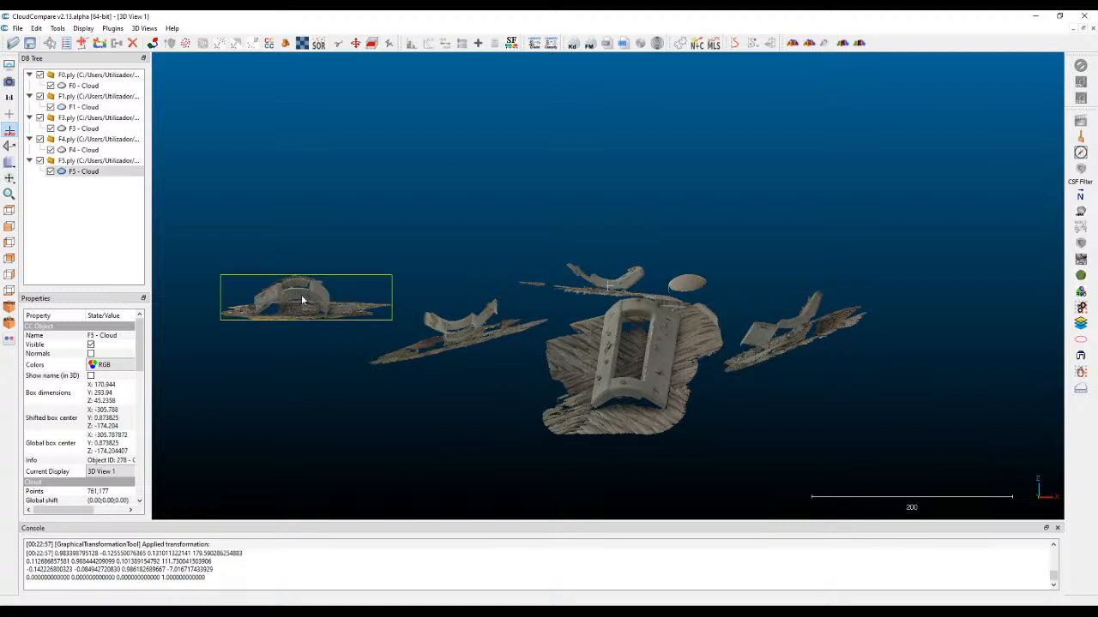
{"action": "left_click", "coordinate": [355, 43]}
{"action": "right_click_drag", "start_coordinate": [308, 376], "coordinate": [302, 342]}
{"action": "mouse_move", "coordinate": [303, 342]}
{"action": "left_mouse_down"}
{"action": "mouse_move", "coordinate": [311, 333]}
{"action": "mouse_move", "coordinate": [310, 355]}
{"action": "mouse_move", "coordinate": [311, 331]}
{"action": "mouse_move", "coordinate": [311, 355]}
{"action": "left_mouse_up"}
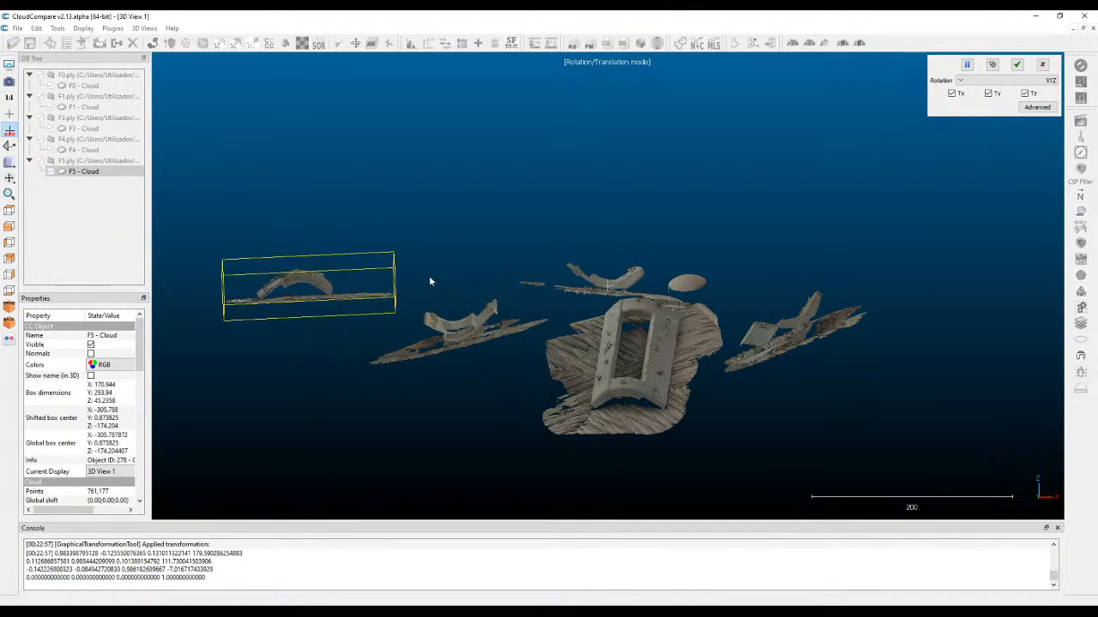
{"action": "left_click_drag", "start_coordinate": [414, 177], "coordinate": [292, 236]}
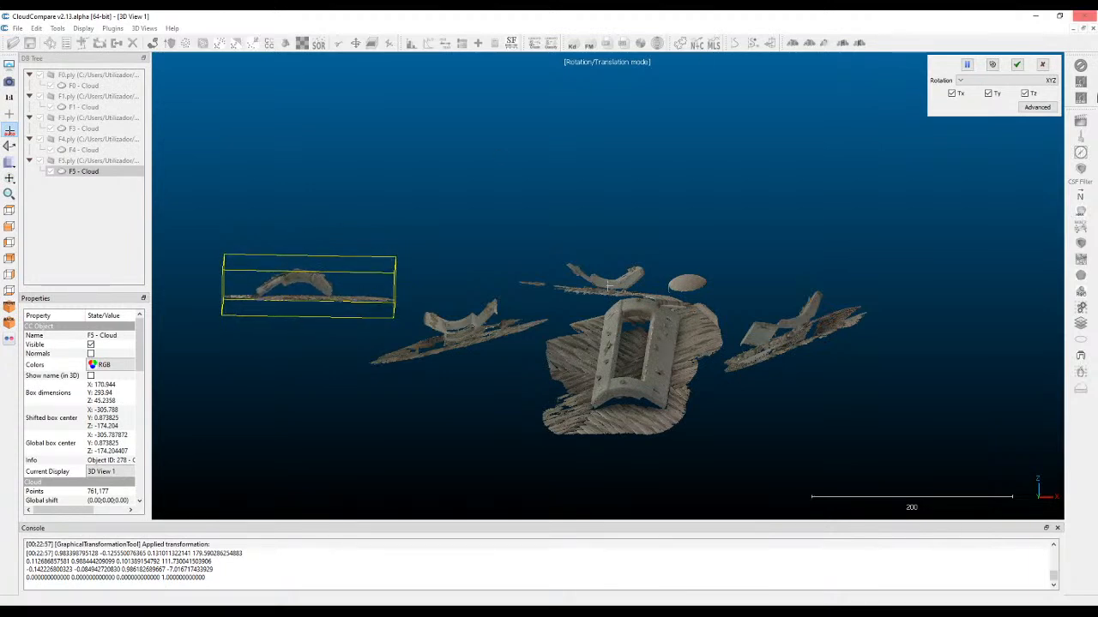
{"action": "left_click", "coordinate": [1016, 65]}
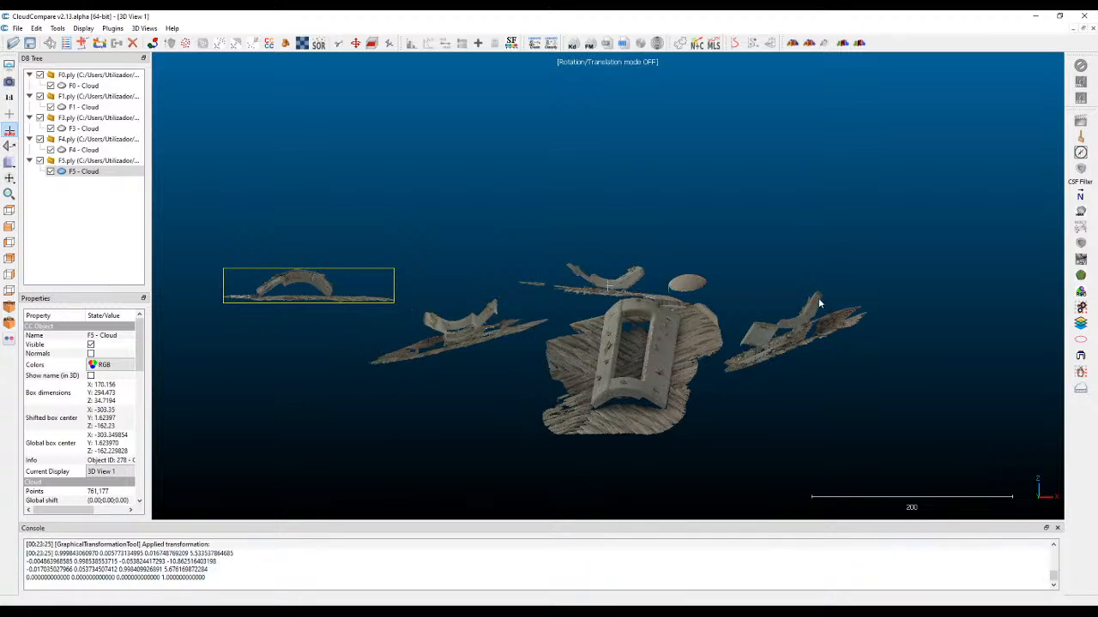
Switch to the other CloudCompare window with the five arranged scans and check their alignment from the front, side and top.
{"action": "mouse_move", "coordinate": [330, 612]}
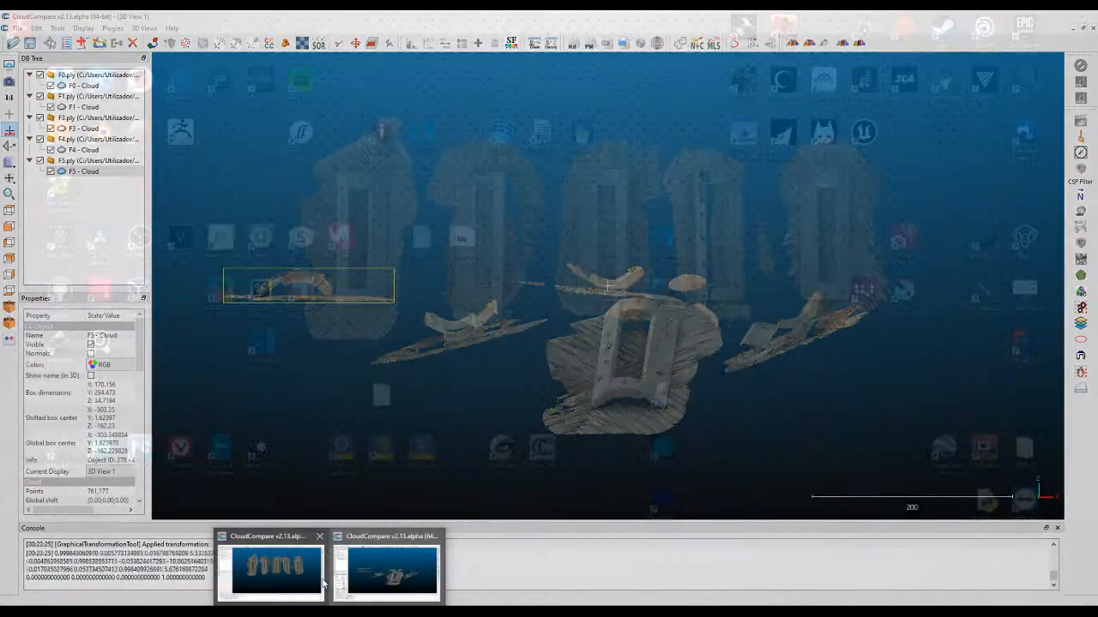
{"action": "left_click", "coordinate": [322, 583]}
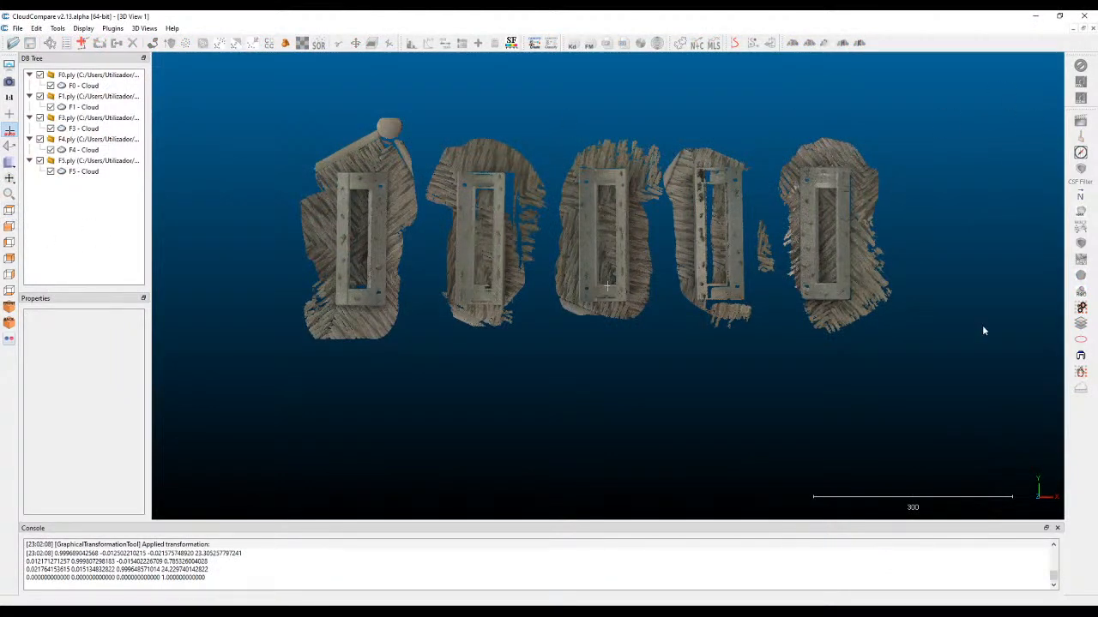
{"action": "left_click", "coordinate": [9, 227]}
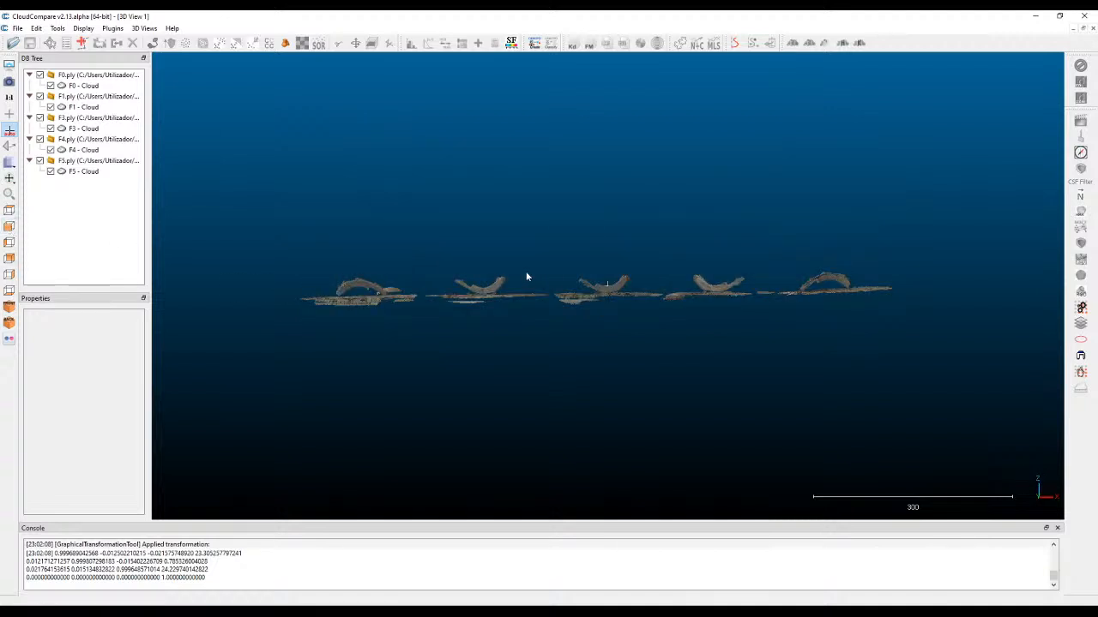
{"action": "scroll", "coordinate": [559, 297], "scroll_direction": "up", "scroll_amount": 1}
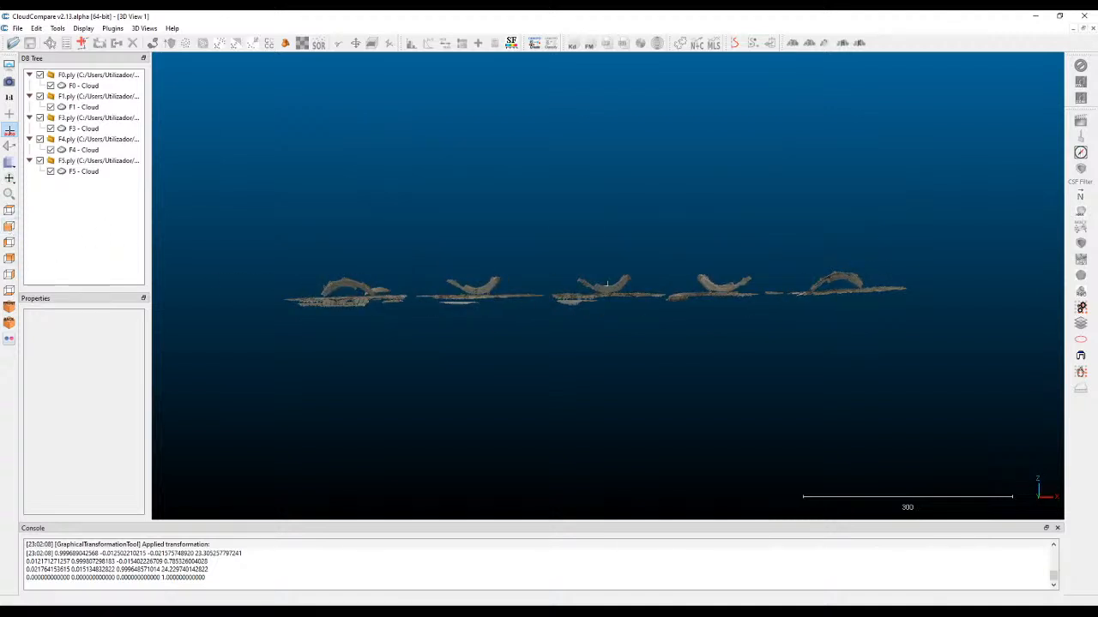
{"action": "left_click", "coordinate": [9, 243]}
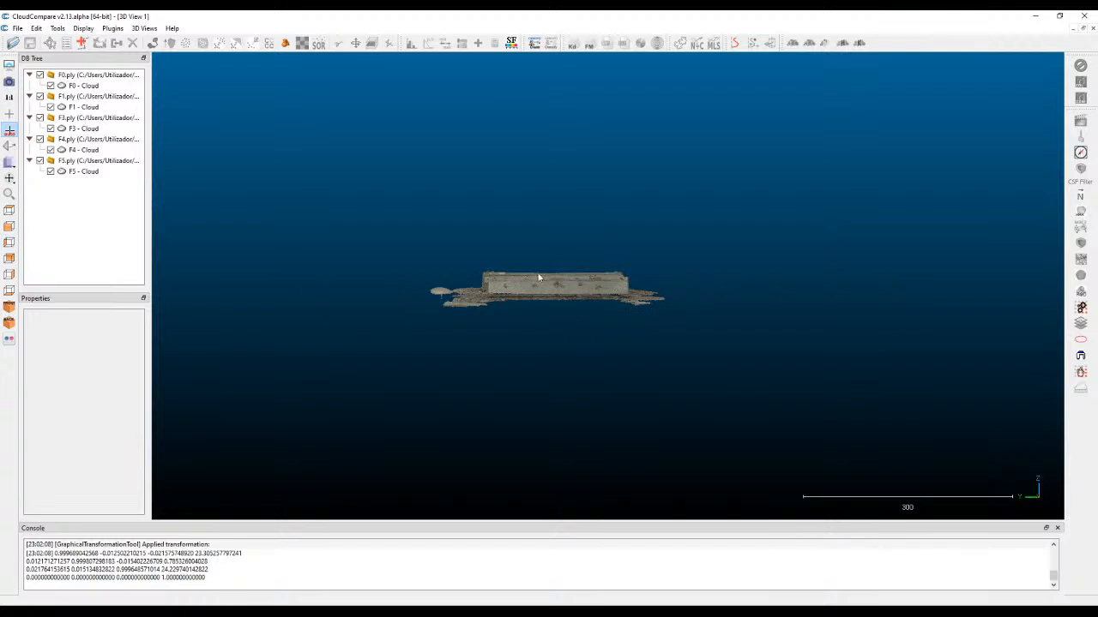
{"action": "left_click", "coordinate": [9, 210]}
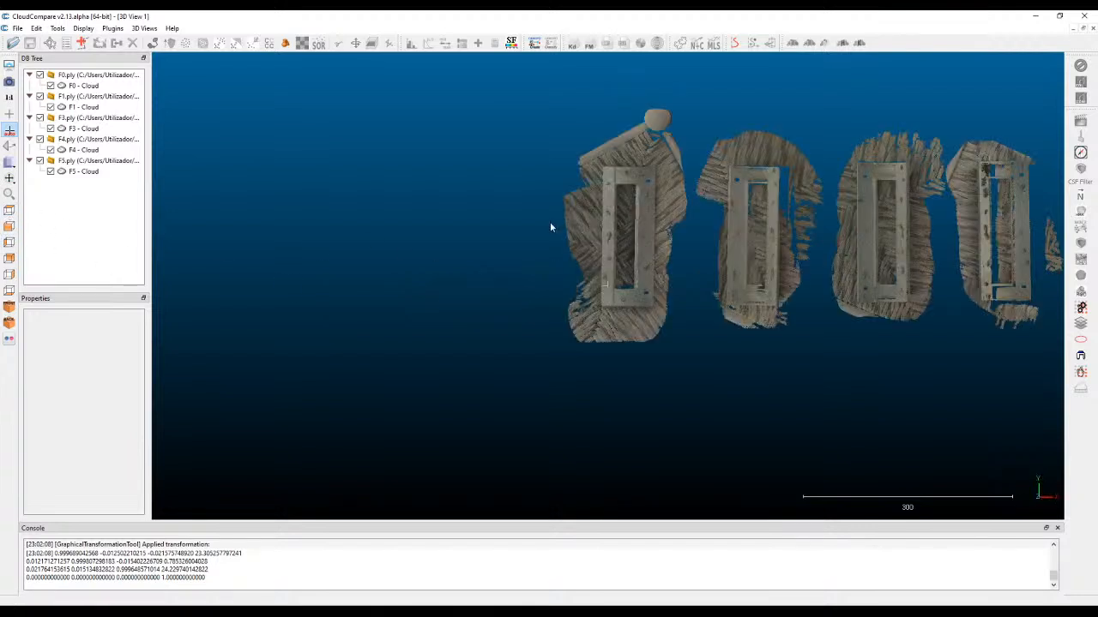
{"action": "right_click_drag", "start_coordinate": [852, 215], "coordinate": [556, 208]}
{"action": "right_click_drag", "start_coordinate": [625, 171], "coordinate": [668, 166]}
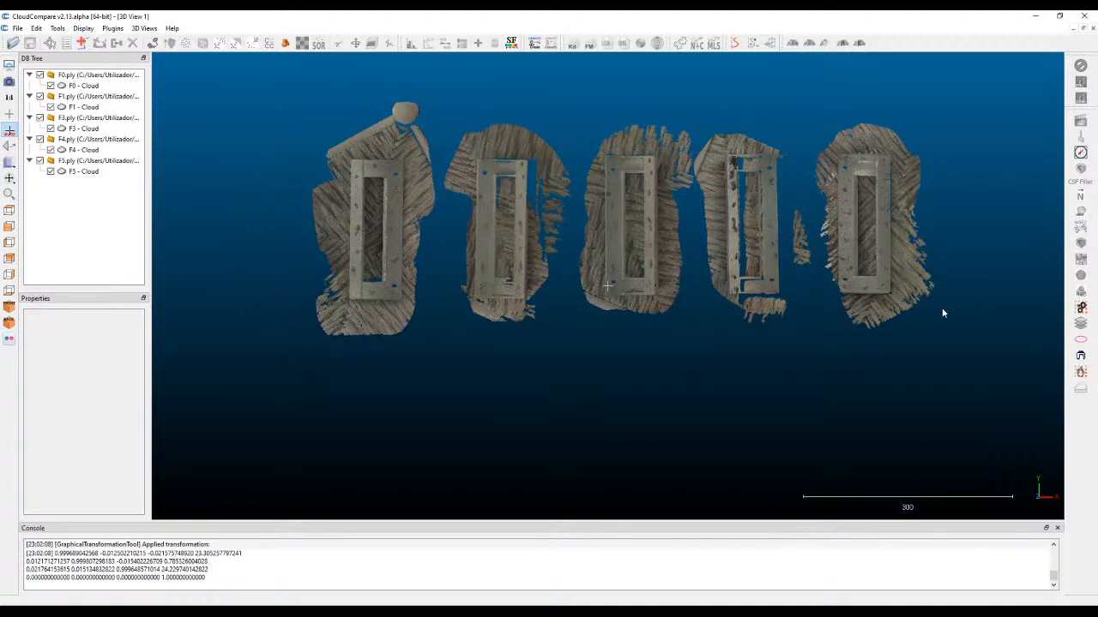
Examine the arranged scans in perspective and inspect the surface and holes of the middle F1 cloud up close.
{"action": "left_click_drag", "start_coordinate": [667, 367], "coordinate": [525, 310]}
{"action": "scroll", "coordinate": [525, 308], "scroll_direction": "up", "scroll_amount": 5}
{"action": "right_click_drag", "start_coordinate": [537, 305], "coordinate": [661, 248]}
{"action": "left_click_drag", "start_coordinate": [405, 236], "coordinate": [348, 330]}
{"action": "scroll", "coordinate": [633, 316], "scroll_direction": "up", "scroll_amount": 4}
{"action": "scroll", "coordinate": [631, 317], "scroll_direction": "up", "scroll_amount": 3}
{"action": "left_click_drag", "start_coordinate": [530, 294], "coordinate": [653, 343]}
{"action": "right_click_drag", "start_coordinate": [572, 332], "coordinate": [534, 210]}
{"action": "left_click_drag", "start_coordinate": [639, 230], "coordinate": [556, 275]}
{"action": "right_click_drag", "start_coordinate": [762, 238], "coordinate": [602, 270]}
{"action": "scroll", "coordinate": [637, 267], "scroll_direction": "down", "scroll_amount": 5}
{"action": "right_click_drag", "start_coordinate": [650, 133], "coordinate": [665, 321]}
{"action": "scroll", "coordinate": [614, 174], "scroll_direction": "up", "scroll_amount": 6}
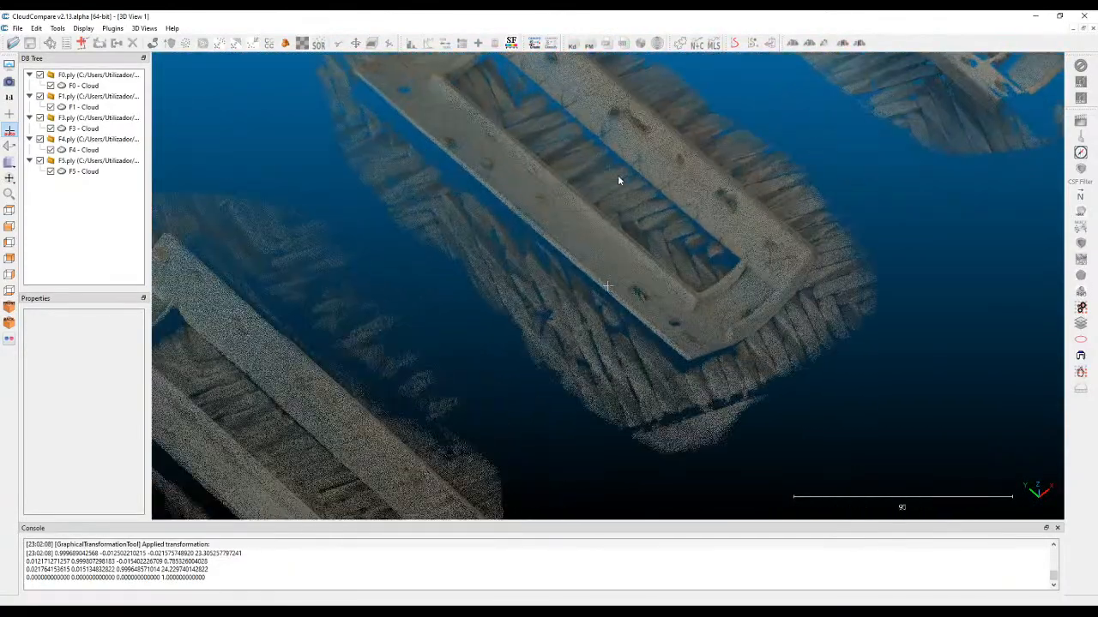
{"action": "right_click_drag", "start_coordinate": [616, 174], "coordinate": [592, 343]}
{"action": "scroll", "coordinate": [570, 277], "scroll_direction": "up", "scroll_amount": 1}
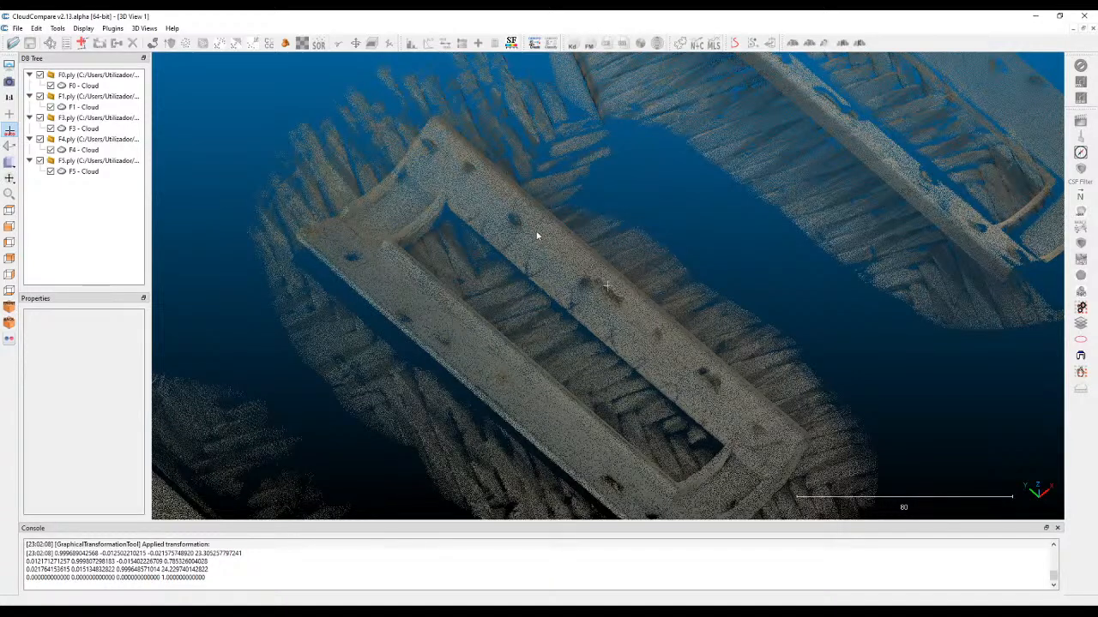
{"action": "right_click_drag", "start_coordinate": [568, 312], "coordinate": [560, 215]}
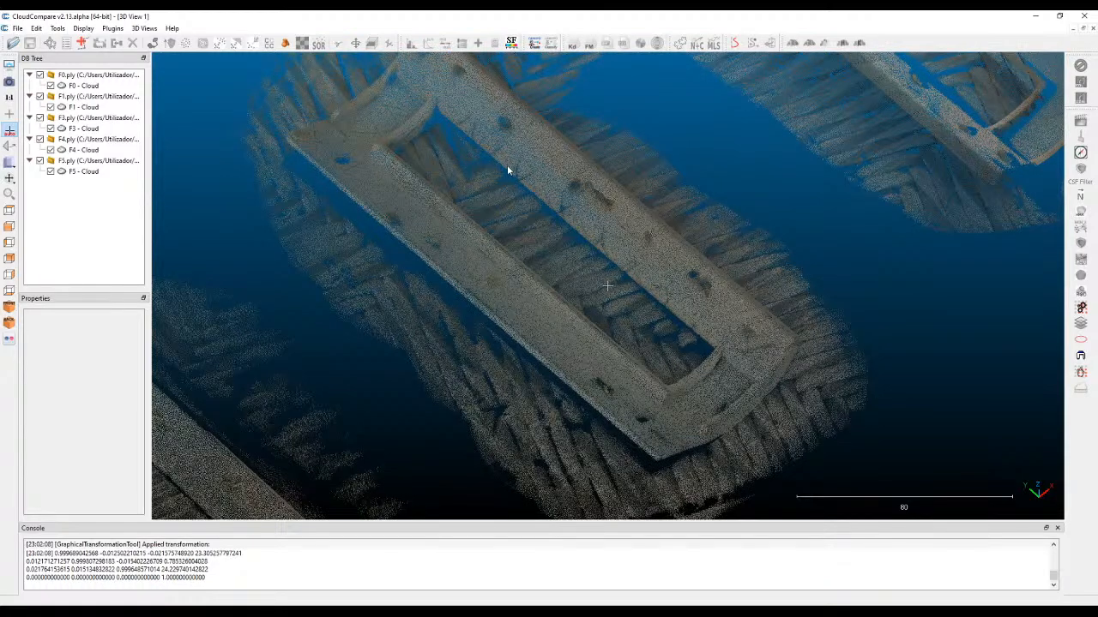
{"action": "left_click_drag", "start_coordinate": [507, 169], "coordinate": [570, 209]}
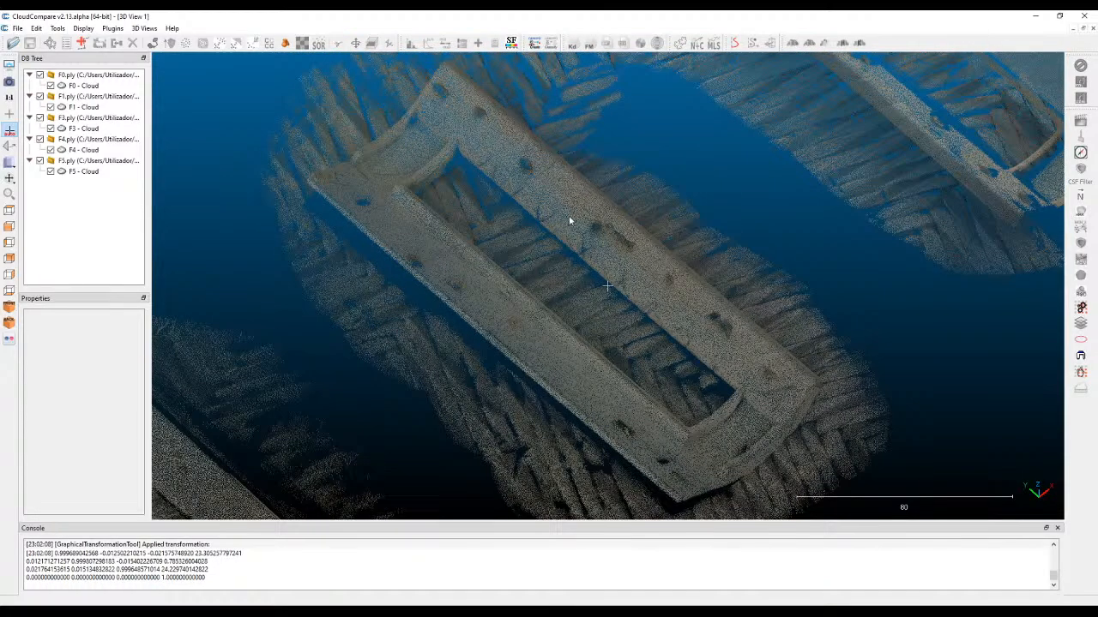
Compare the F3 and F5 clouds up close, checking their holes, edges and missing areas.
{"action": "left_click_drag", "start_coordinate": [691, 230], "coordinate": [775, 258]}
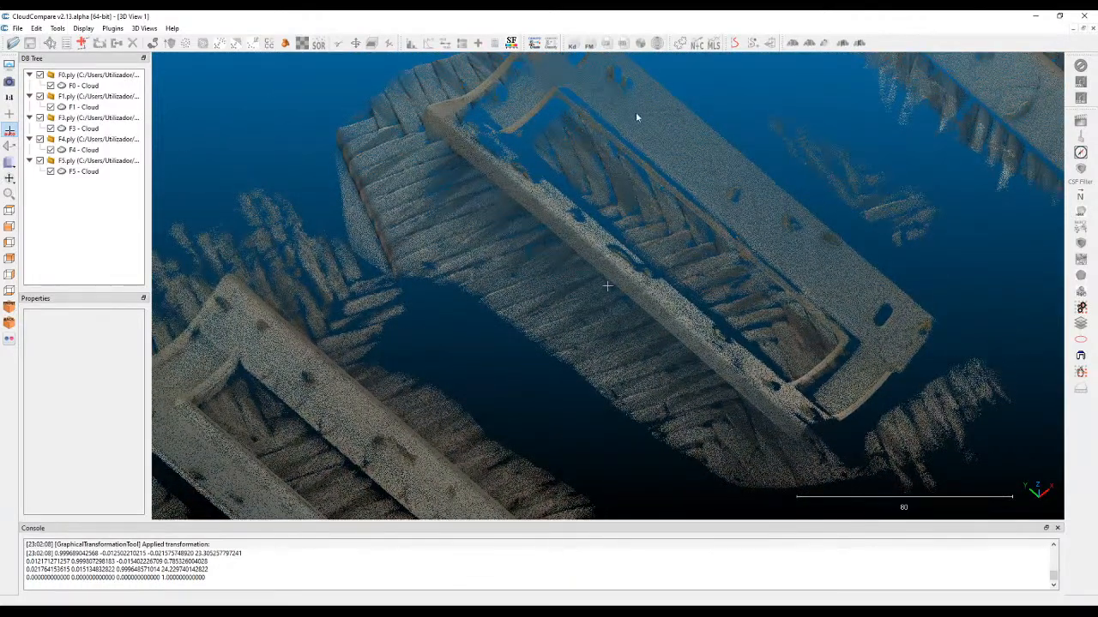
{"action": "right_click_drag", "start_coordinate": [983, 105], "coordinate": [720, 286]}
{"action": "right_click_drag", "start_coordinate": [661, 248], "coordinate": [653, 323]}
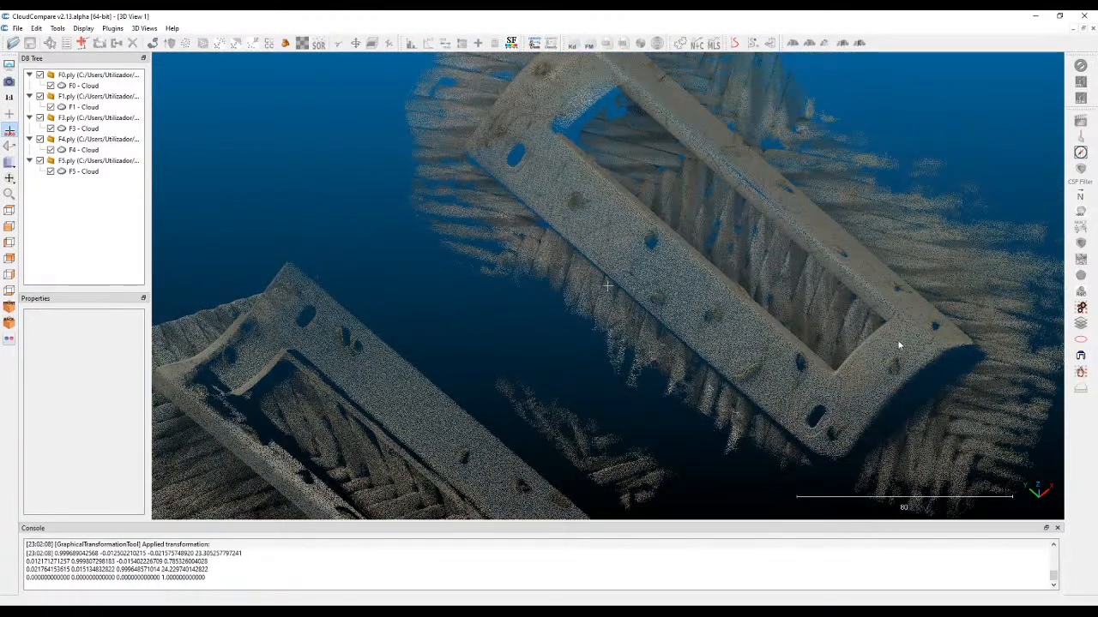
{"action": "right_click_drag", "start_coordinate": [729, 249], "coordinate": [596, 248]}
{"action": "left_click_drag", "start_coordinate": [825, 307], "coordinate": [815, 280]}
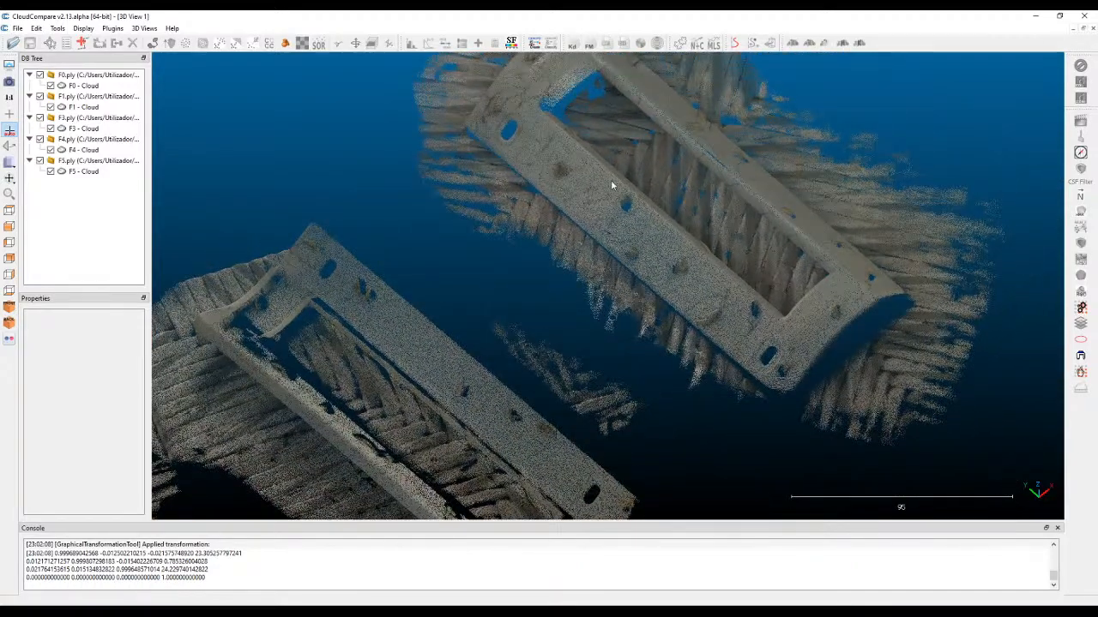
{"action": "left_click_drag", "start_coordinate": [613, 180], "coordinate": [581, 133]}
{"action": "left_click_drag", "start_coordinate": [774, 187], "coordinate": [921, 286]}
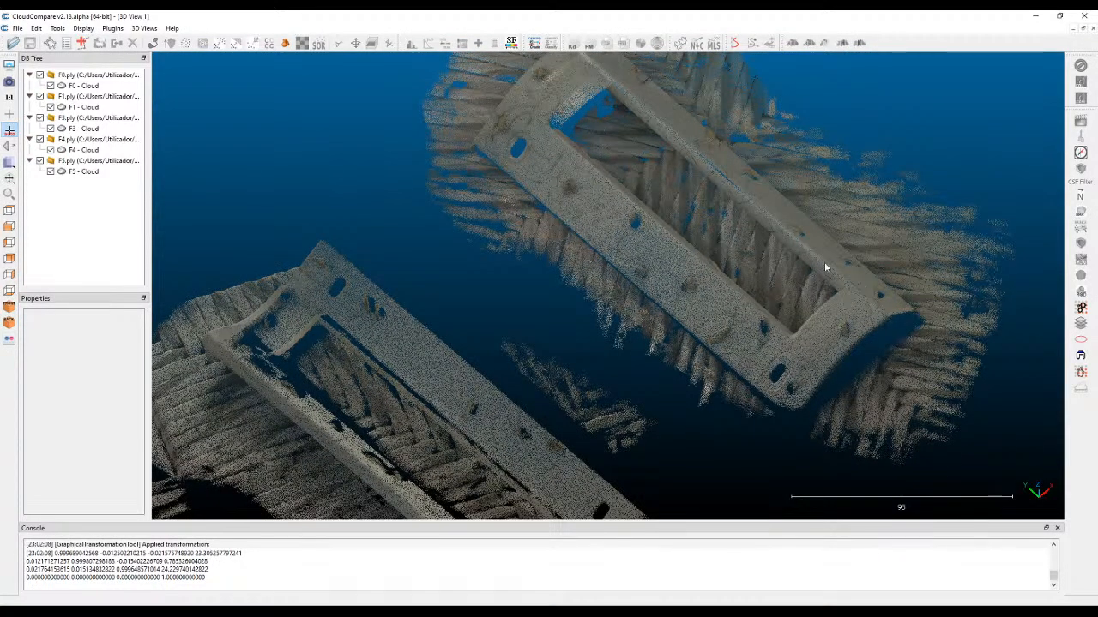
{"action": "right_click_drag", "start_coordinate": [622, 248], "coordinate": [693, 296]}
{"action": "right_click_drag", "start_coordinate": [682, 189], "coordinate": [623, 241]}
{"action": "right_click_drag", "start_coordinate": [711, 394], "coordinate": [737, 299]}
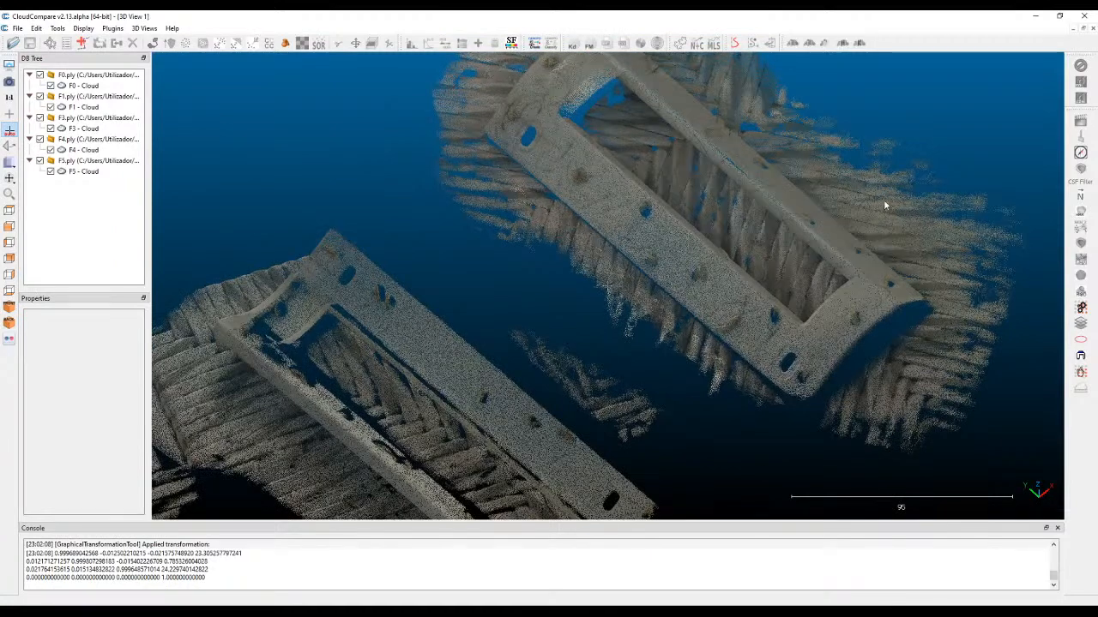
{"action": "right_click_drag", "start_coordinate": [915, 235], "coordinate": [882, 284]}
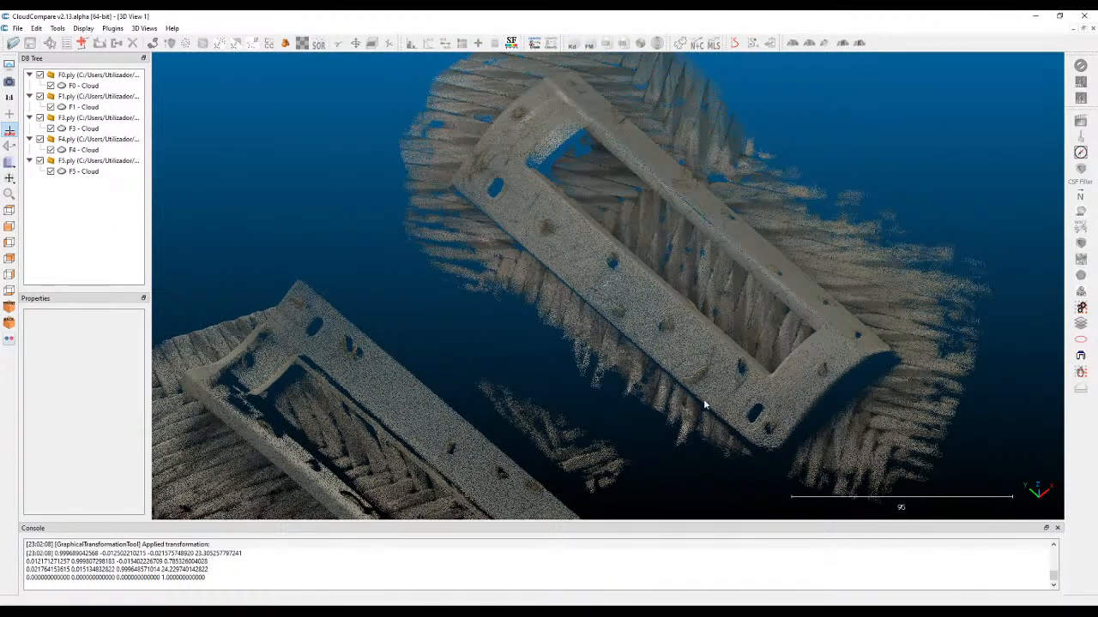
{"action": "left_click_drag", "start_coordinate": [528, 116], "coordinate": [461, 226]}
{"action": "left_click_drag", "start_coordinate": [702, 381], "coordinate": [626, 227]}
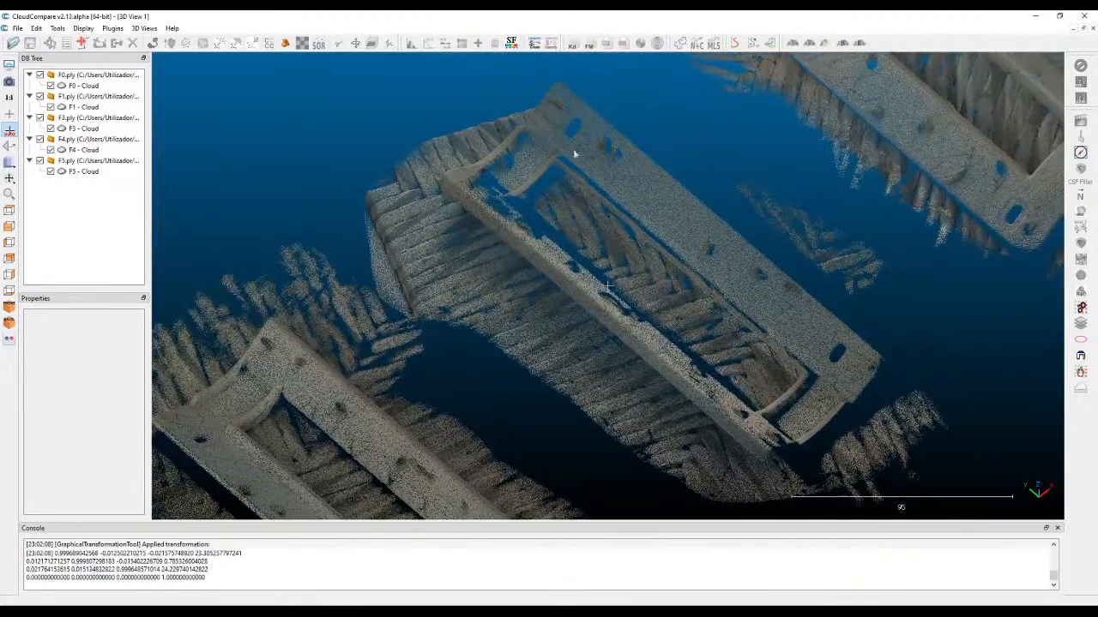
Inspect the F0 and F4 clouds from several angles, comparing their end holes, edges and scan coverage.
{"action": "left_click_drag", "start_coordinate": [546, 332], "coordinate": [427, 159]}
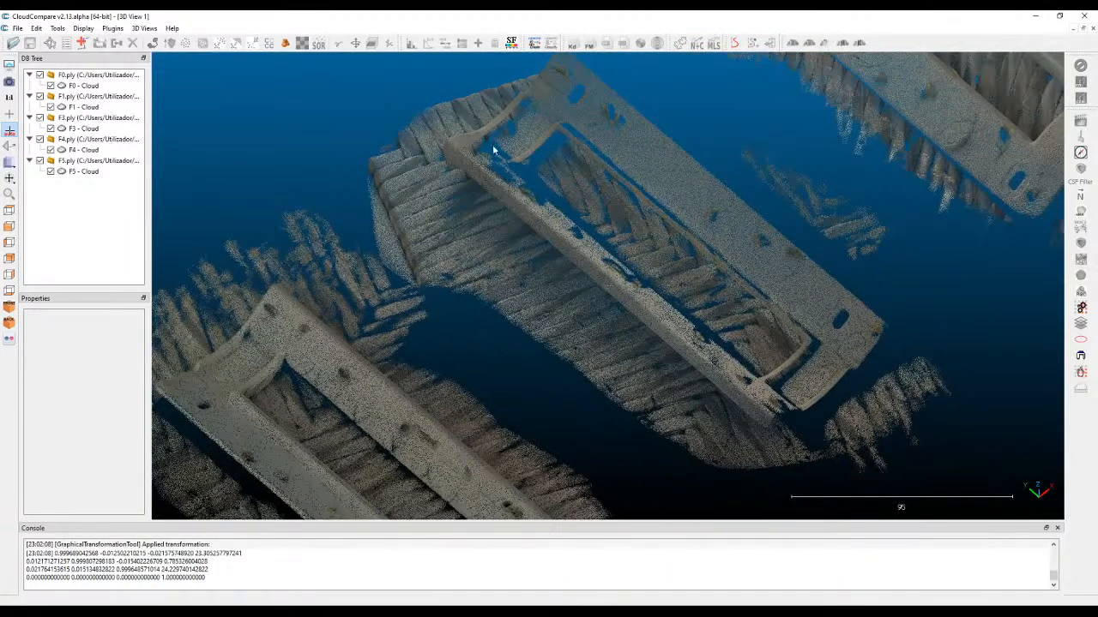
{"action": "left_click_drag", "start_coordinate": [589, 248], "coordinate": [457, 259]}
{"action": "left_click_drag", "start_coordinate": [476, 342], "coordinate": [430, 329]}
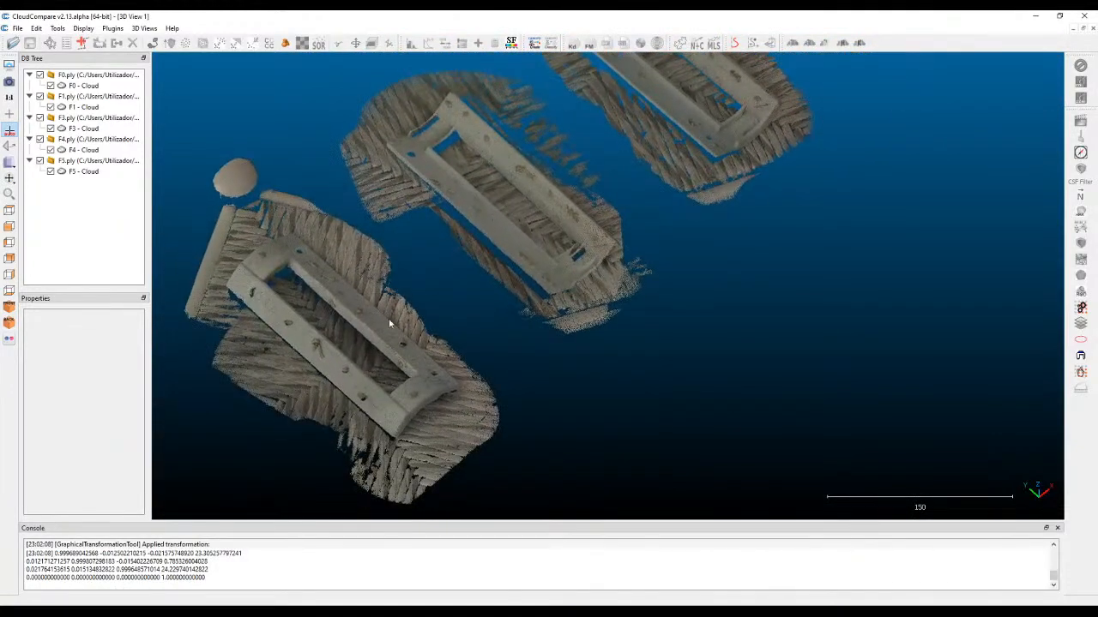
{"action": "left_click_drag", "start_coordinate": [551, 181], "coordinate": [485, 296]}
{"action": "right_click_drag", "start_coordinate": [637, 262], "coordinate": [433, 427]}
{"action": "mouse_move", "coordinate": [596, 262]}
{"action": "right_mouse_down"}
{"action": "mouse_move", "coordinate": [566, 323]}
{"action": "mouse_move", "coordinate": [610, 247]}
{"action": "right_mouse_up"}
{"action": "scroll", "coordinate": [416, 420], "scroll_direction": "up", "scroll_amount": 2}
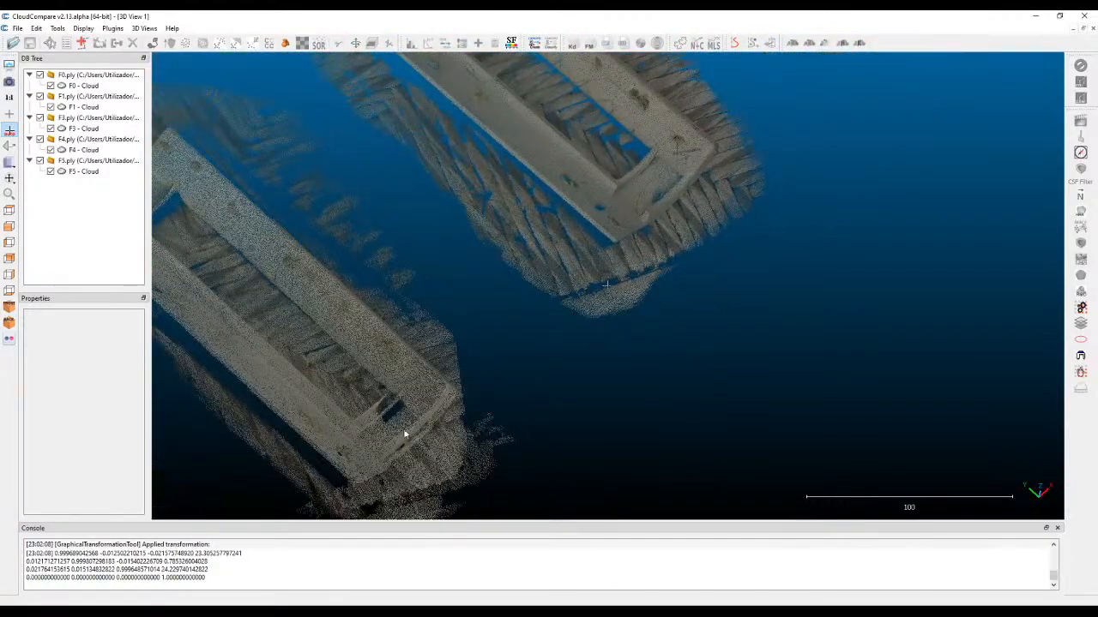
{"action": "right_click_drag", "start_coordinate": [414, 421], "coordinate": [483, 375]}
{"action": "left_click_drag", "start_coordinate": [483, 375], "coordinate": [487, 321]}
{"action": "scroll", "coordinate": [446, 309], "scroll_direction": "up", "scroll_amount": 1}
{"action": "left_click_drag", "start_coordinate": [421, 324], "coordinate": [470, 363]}
{"action": "right_click_drag", "start_coordinate": [470, 364], "coordinate": [573, 252]}
{"action": "left_click_drag", "start_coordinate": [539, 301], "coordinate": [585, 328]}
{"action": "scroll", "coordinate": [592, 313], "scroll_direction": "down", "scroll_amount": 5}
{"action": "right_click_drag", "start_coordinate": [597, 296], "coordinate": [573, 173]}
{"action": "left_click_drag", "start_coordinate": [538, 218], "coordinate": [581, 240]}
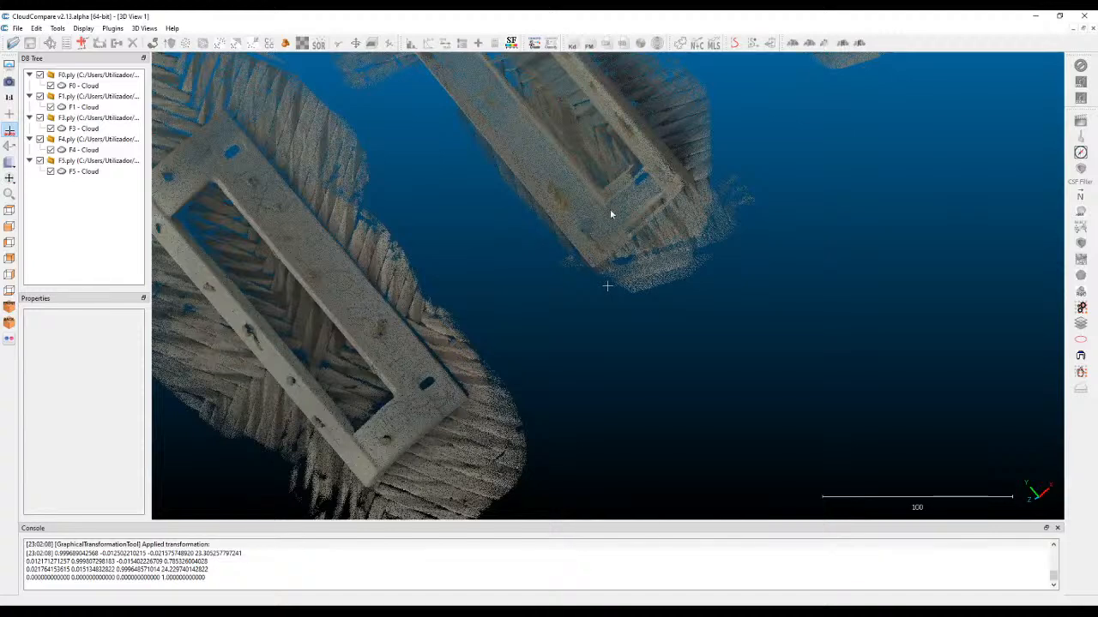
Delete the F4 cloud next to the F0 cloud from the scene.
{"action": "left_click_drag", "start_coordinate": [637, 177], "coordinate": [530, 305]}
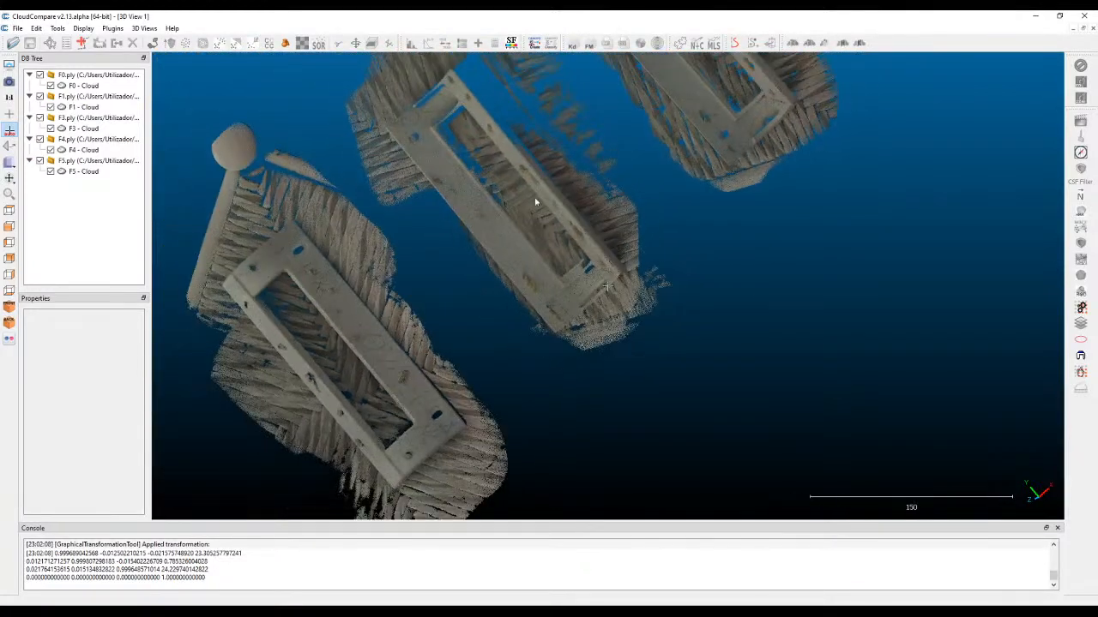
{"action": "left_click", "coordinate": [439, 178]}
{"action": "key", "text": "Delete"}
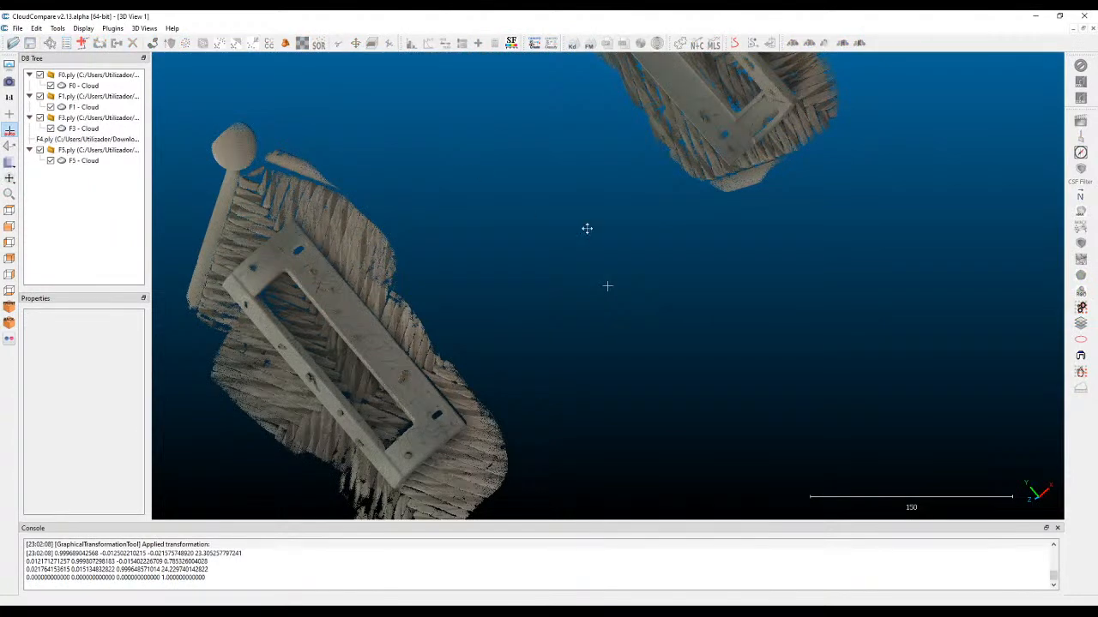
Examine the remaining F1, F3 and F5 clouds for matching features and scan coverage.
{"action": "right_click_drag", "start_coordinate": [588, 230], "coordinate": [451, 281]}
{"action": "scroll", "coordinate": [566, 266], "scroll_direction": "down", "scroll_amount": 2}
{"action": "right_click_drag", "start_coordinate": [574, 311], "coordinate": [484, 395]}
{"action": "right_click_drag", "start_coordinate": [693, 80], "coordinate": [615, 247]}
{"action": "left_click_drag", "start_coordinate": [574, 269], "coordinate": [553, 183]}
{"action": "scroll", "coordinate": [572, 212], "scroll_direction": "up", "scroll_amount": 5}
{"action": "mouse_move", "coordinate": [536, 227]}
{"action": "left_mouse_down"}
{"action": "mouse_move", "coordinate": [588, 257]}
{"action": "mouse_move", "coordinate": [533, 247]}
{"action": "left_mouse_up"}
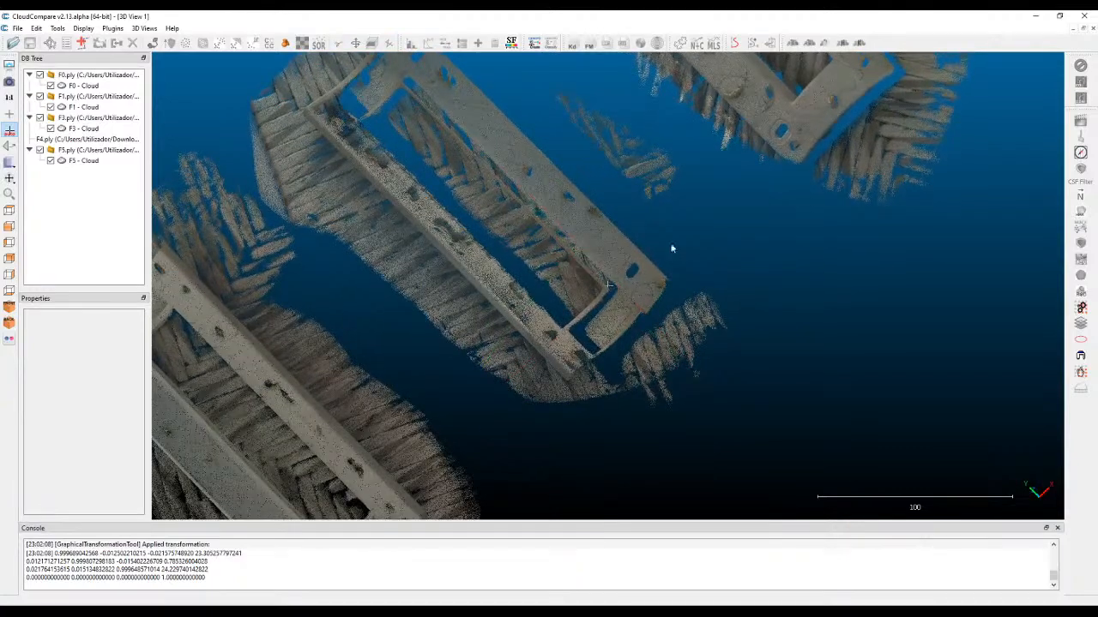
{"action": "right_click_drag", "start_coordinate": [544, 349], "coordinate": [577, 397]}
{"action": "left_click_drag", "start_coordinate": [568, 378], "coordinate": [770, 190]}
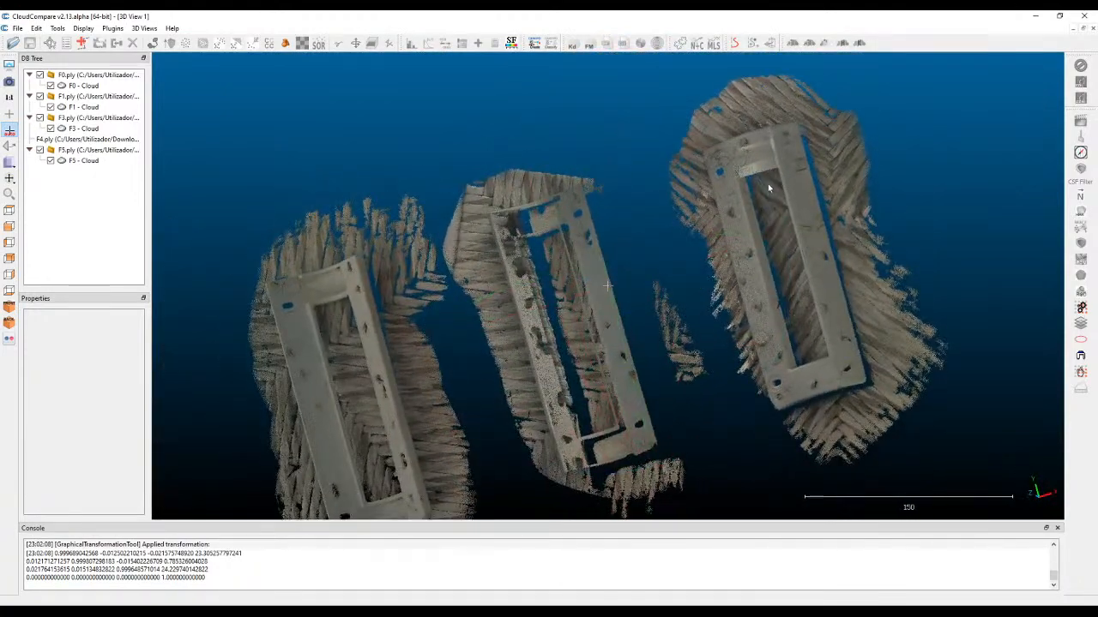
Select the F1 and F3 clouds in turn and compare them with the F0 and F5 clouds.
{"action": "left_click_drag", "start_coordinate": [541, 319], "coordinate": [506, 366]}
{"action": "left_click", "coordinate": [482, 347]}
{"action": "right_click_drag", "start_coordinate": [331, 317], "coordinate": [586, 124]}
{"action": "right_click_drag", "start_coordinate": [283, 288], "coordinate": [328, 303]}
{"action": "scroll", "coordinate": [308, 302], "scroll_direction": "down", "scroll_amount": 2}
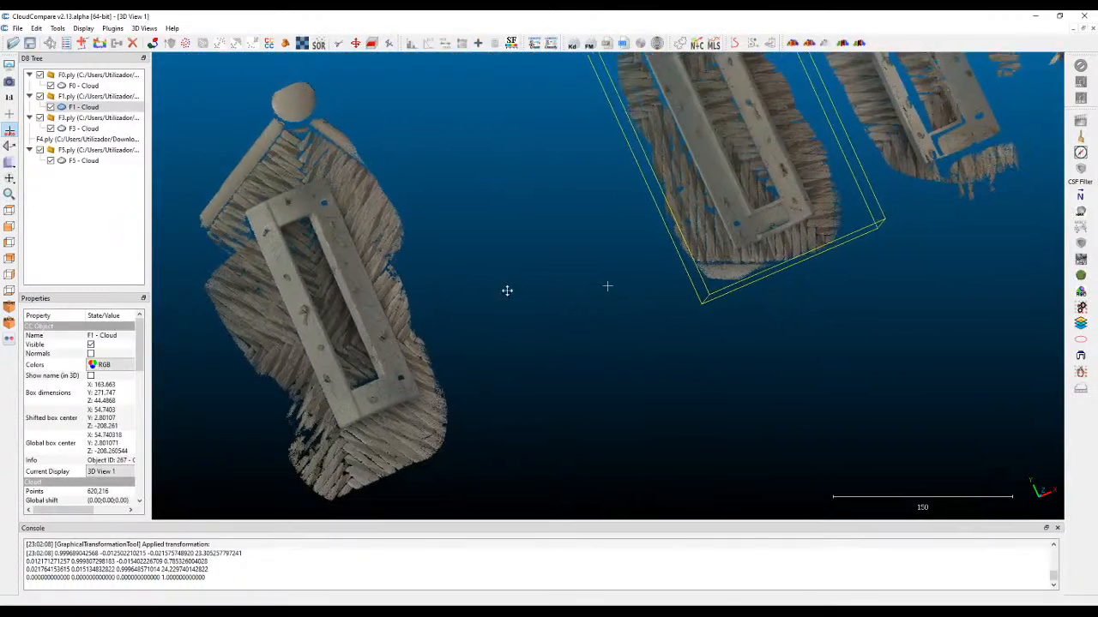
{"action": "right_click_drag", "start_coordinate": [517, 282], "coordinate": [451, 364]}
{"action": "scroll", "coordinate": [490, 361], "scroll_direction": "down", "scroll_amount": 8}
{"action": "scroll", "coordinate": [593, 301], "scroll_direction": "up", "scroll_amount": 3}
{"action": "left_click_drag", "start_coordinate": [593, 300], "coordinate": [626, 288]}
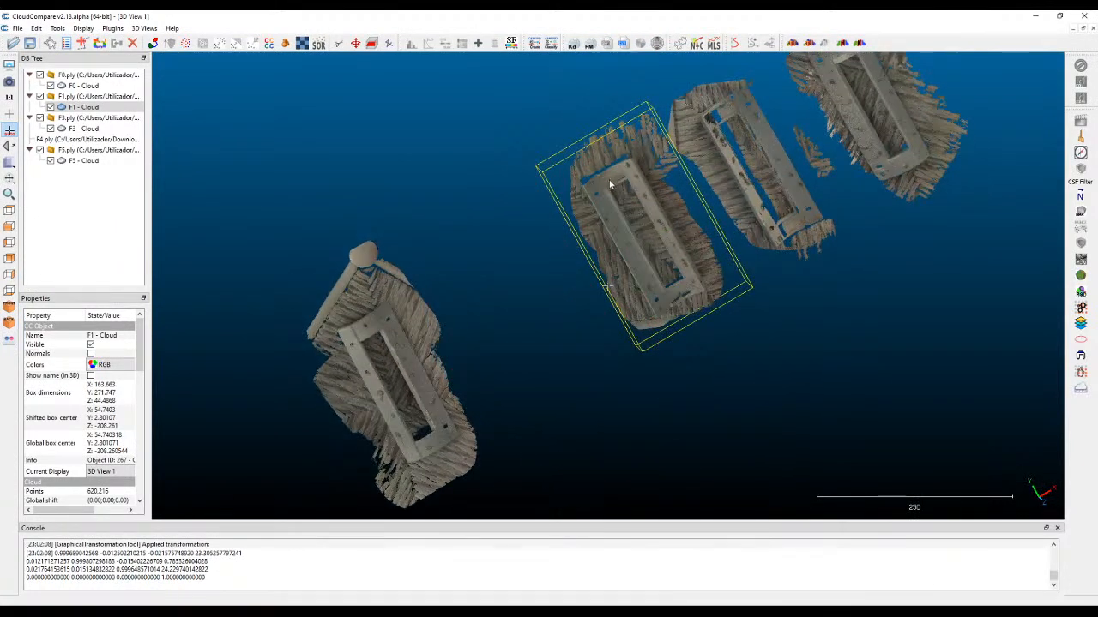
{"action": "left_click", "coordinate": [795, 196]}
{"action": "left_click", "coordinate": [700, 236]}
{"action": "right_click_drag", "start_coordinate": [803, 182], "coordinate": [795, 146]}
{"action": "right_click_drag", "start_coordinate": [612, 285], "coordinate": [540, 356]}
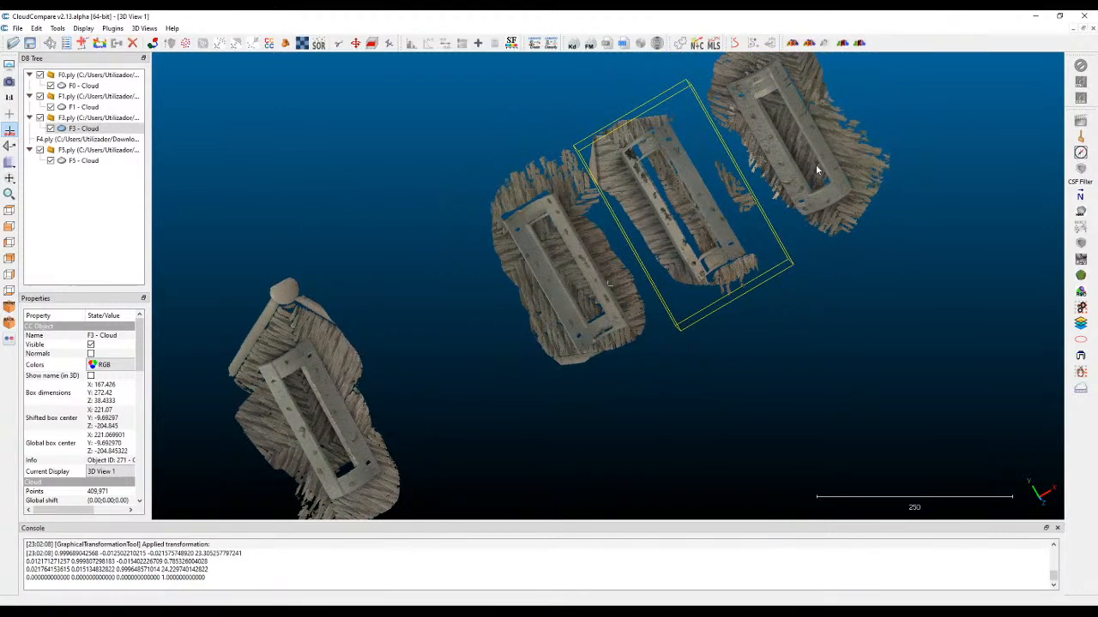
Hide the F5 and F3 clouds so only the F0 and F1 clouds remain displayed.
{"action": "left_click_drag", "start_coordinate": [815, 163], "coordinate": [794, 144]}
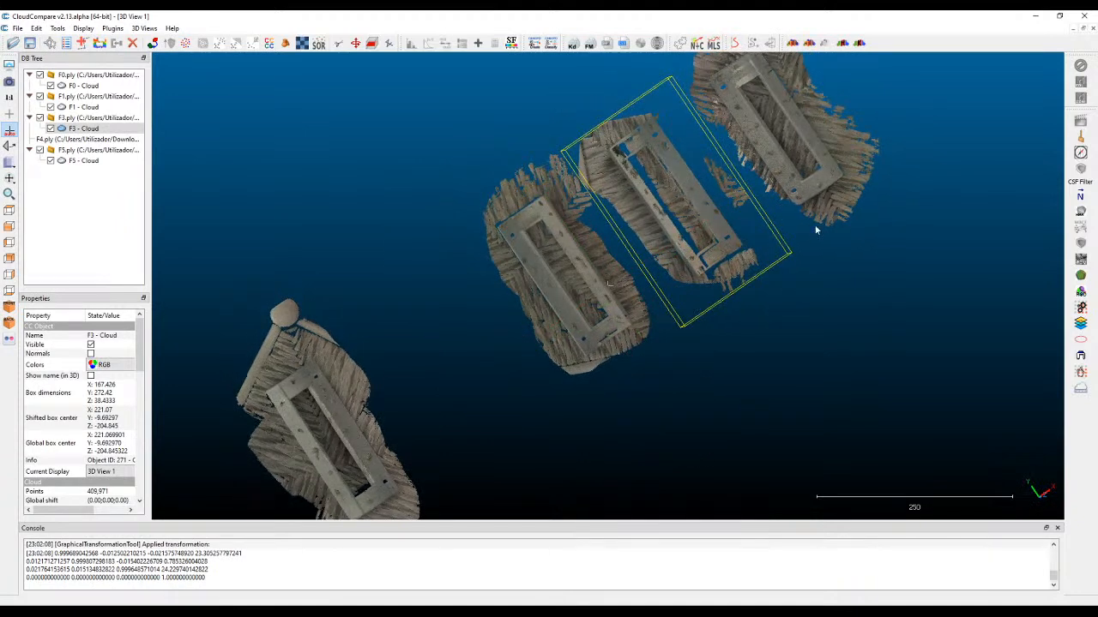
{"action": "left_click", "coordinate": [724, 209]}
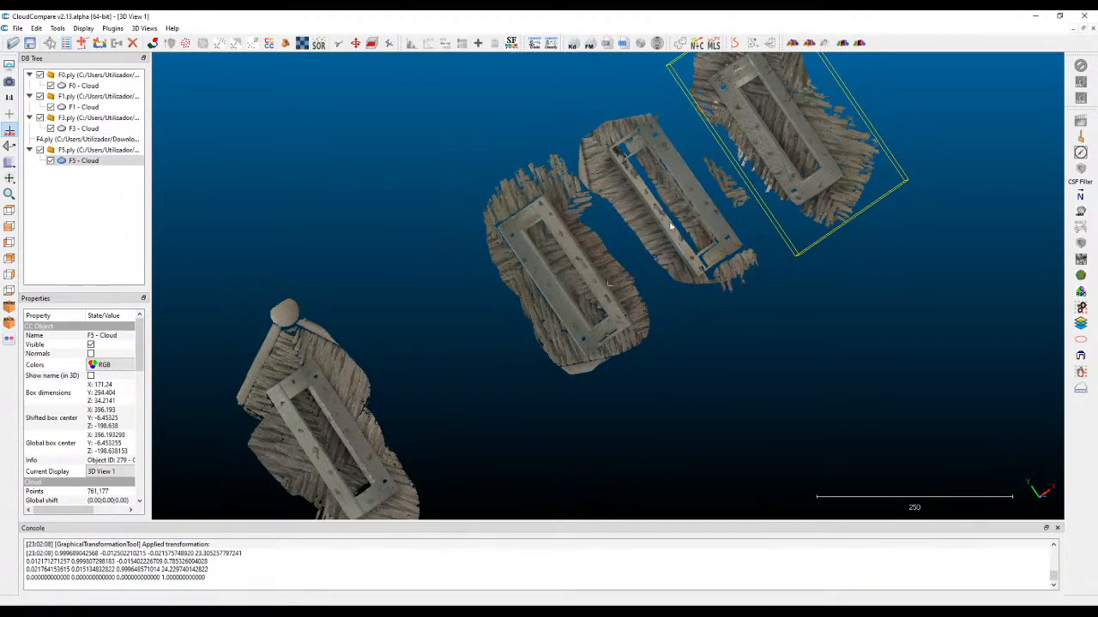
{"action": "left_click", "coordinate": [39, 150]}
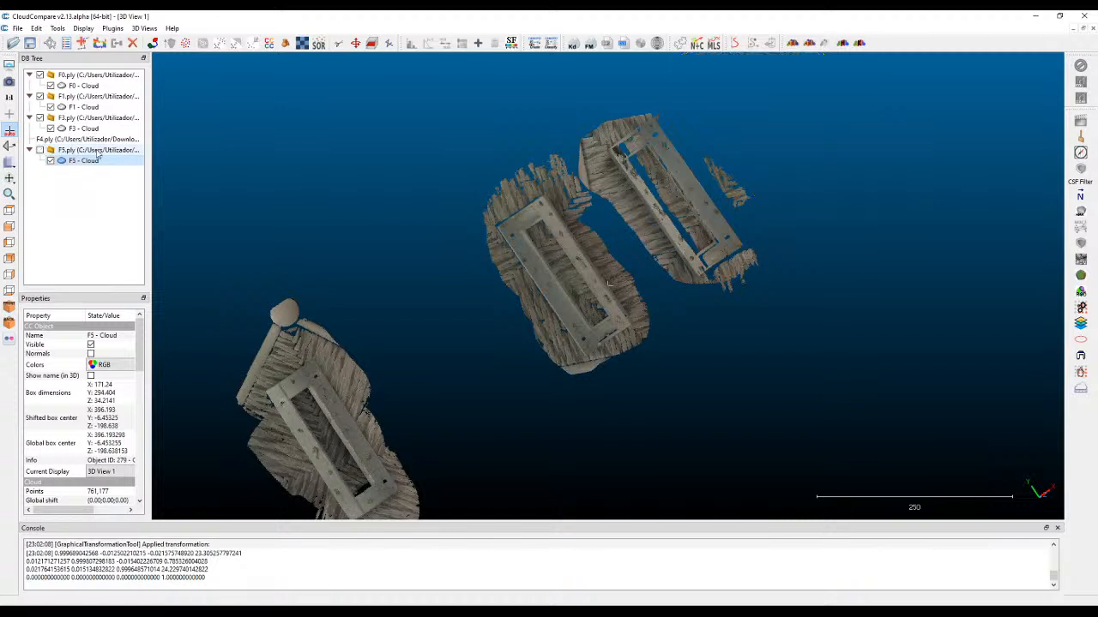
{"action": "left_click", "coordinate": [634, 151]}
{"action": "left_click", "coordinate": [39, 118]}
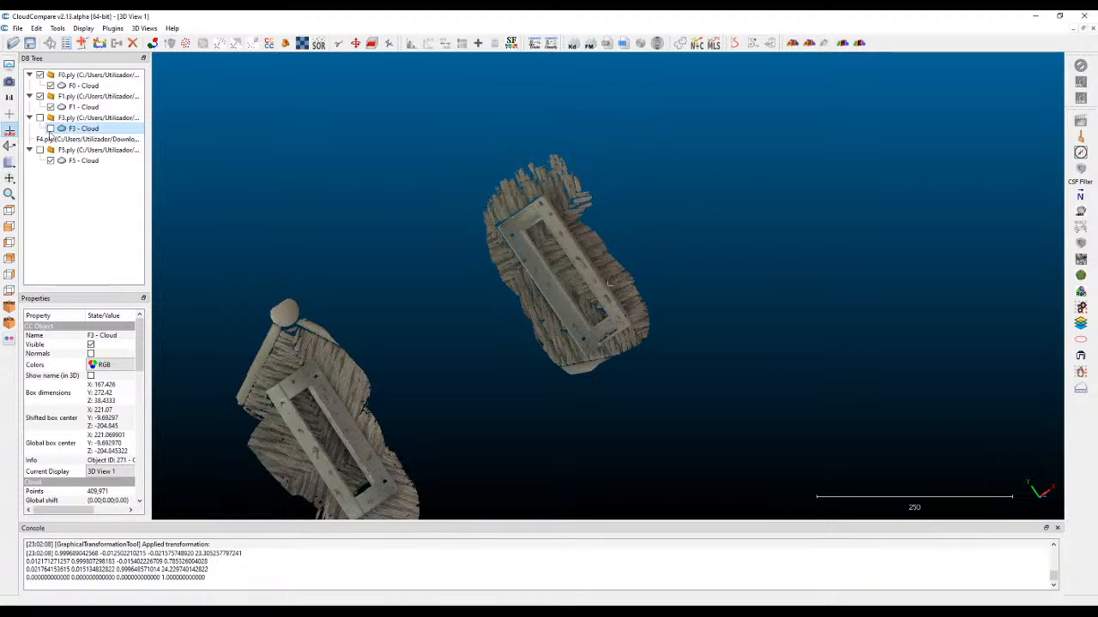
Examine the F0 cloud in front and top views, checking how its curved part sits above the ground points.
{"action": "left_click_drag", "start_coordinate": [317, 174], "coordinate": [577, 224]}
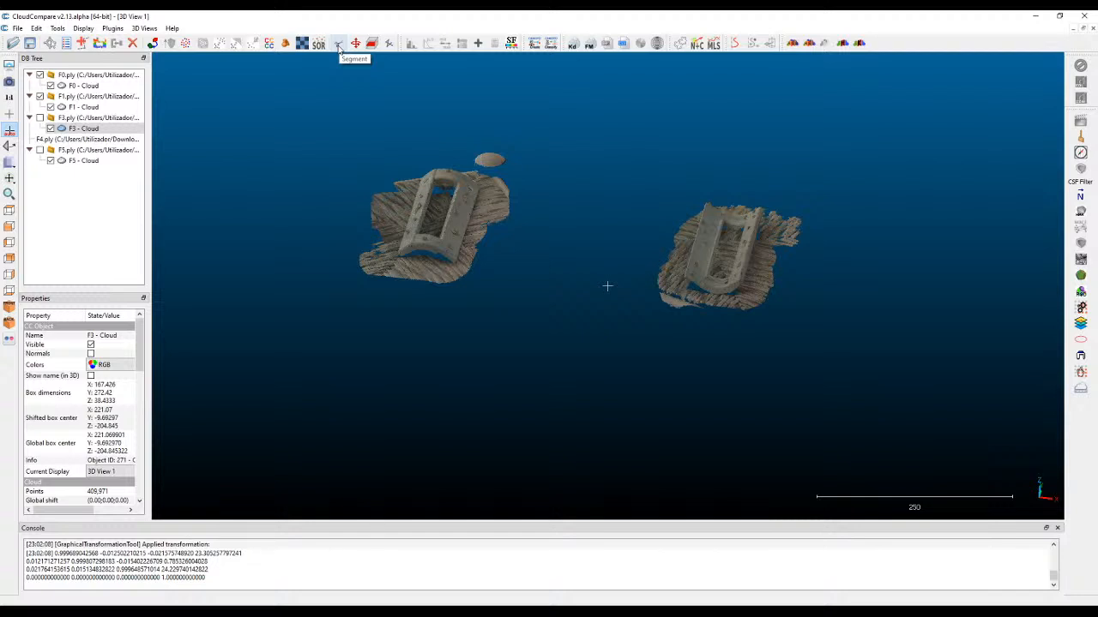
{"action": "mouse_move", "coordinate": [167, 98]}
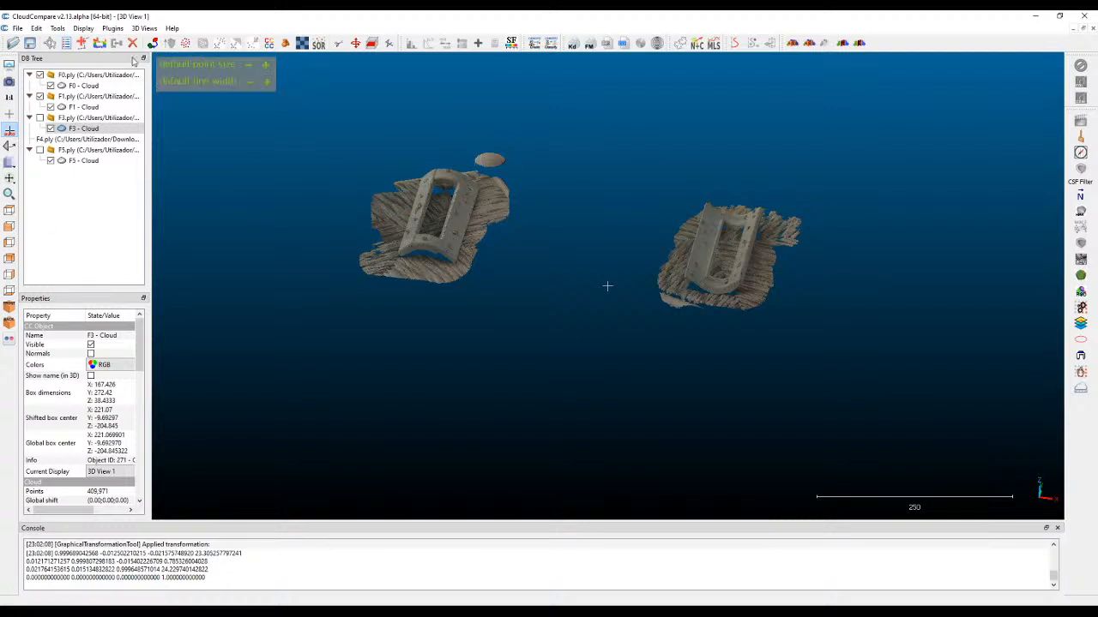
{"action": "left_click", "coordinate": [9, 228]}
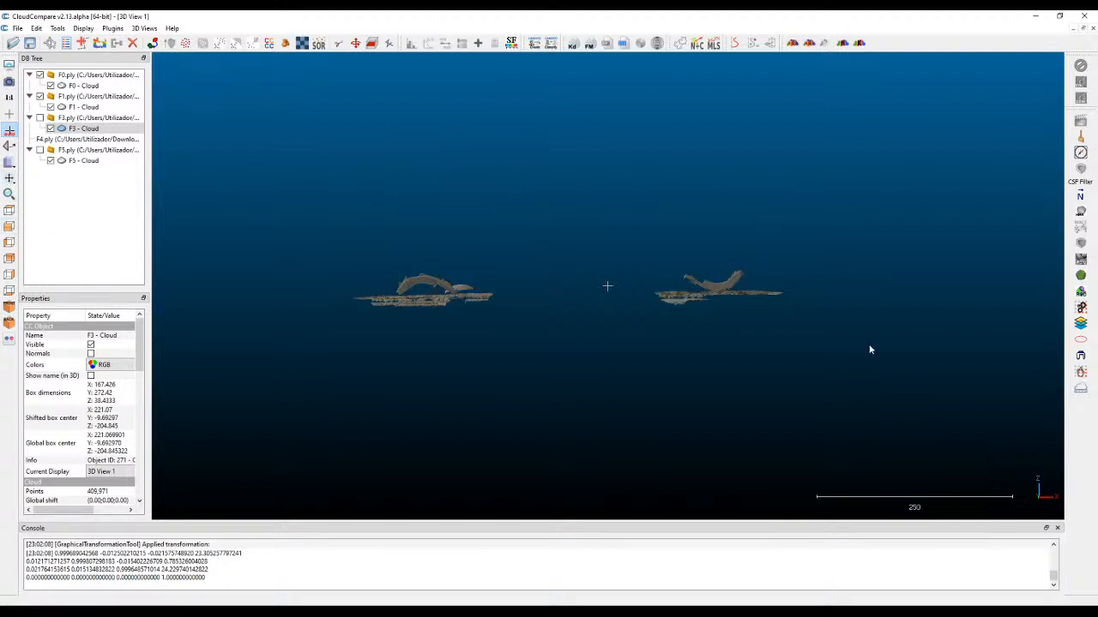
{"action": "scroll", "coordinate": [370, 315], "scroll_direction": "up", "scroll_amount": 4}
{"action": "right_click_drag", "start_coordinate": [358, 296], "coordinate": [579, 293]}
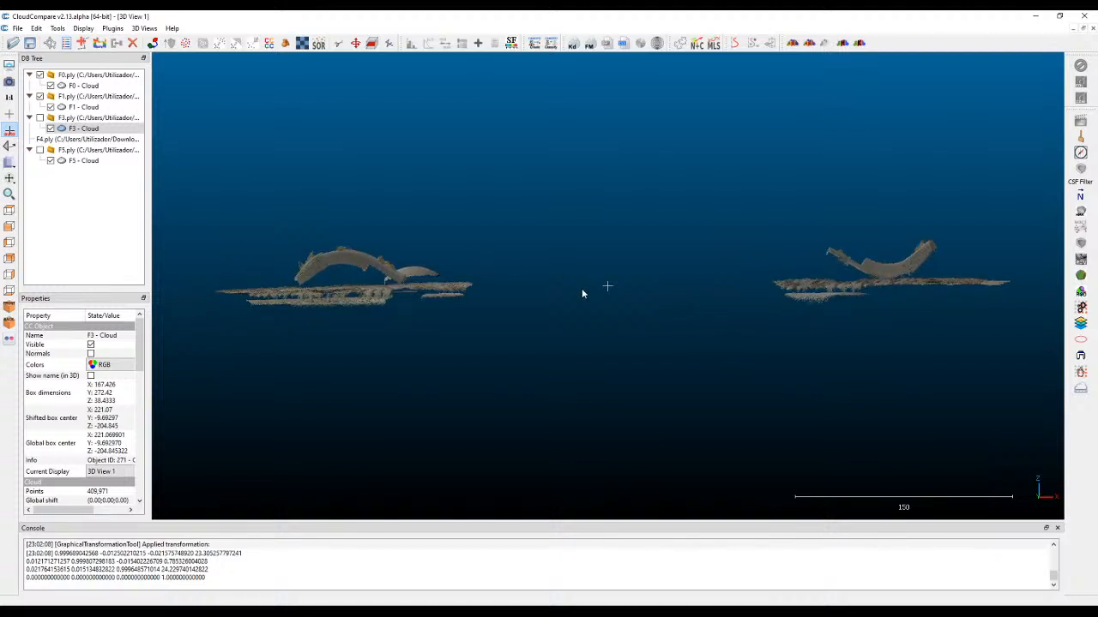
{"action": "right_click_drag", "start_coordinate": [598, 199], "coordinate": [762, 162]}
{"action": "scroll", "coordinate": [475, 245], "scroll_direction": "up", "scroll_amount": 1}
{"action": "scroll", "coordinate": [475, 248], "scroll_direction": "up", "scroll_amount": 2}
{"action": "right_click_drag", "start_coordinate": [478, 260], "coordinate": [504, 256]}
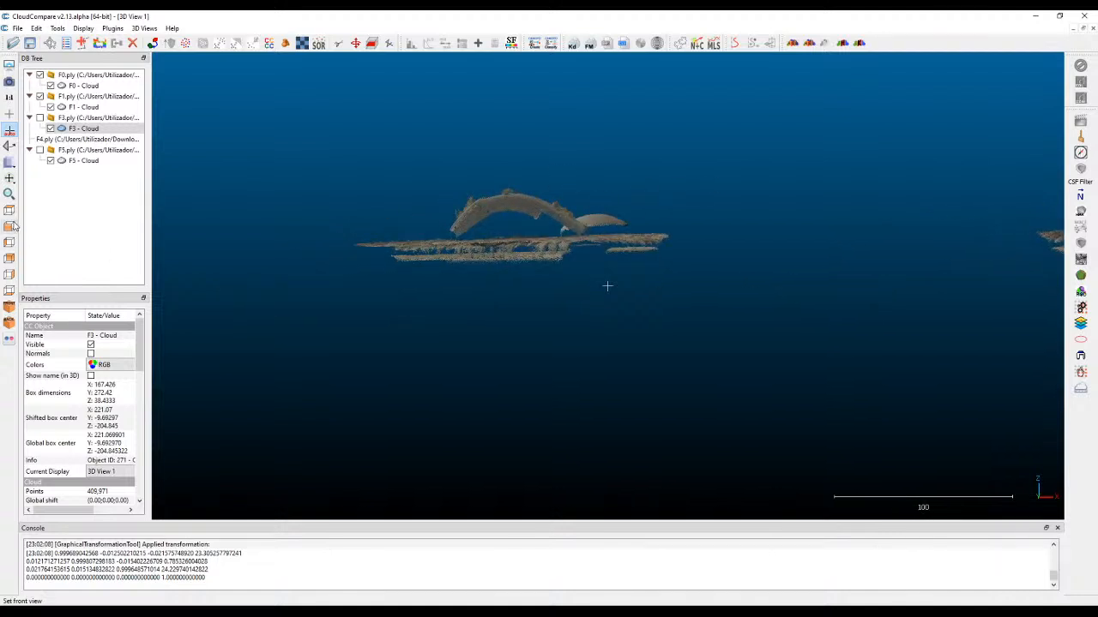
{"action": "left_click", "coordinate": [9, 211]}
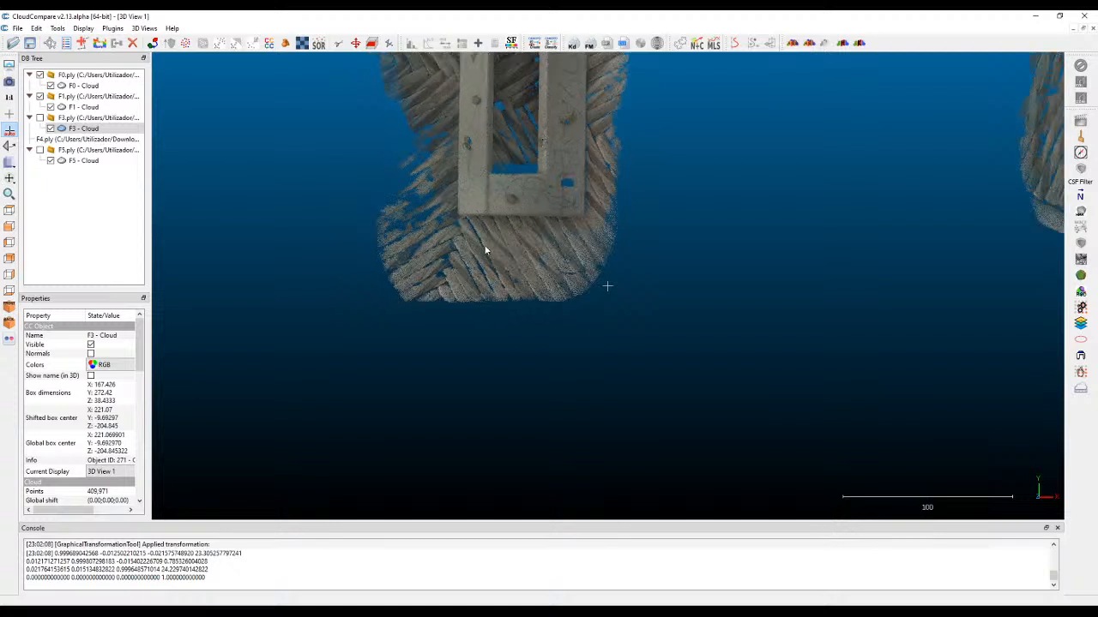
{"action": "left_click", "coordinate": [10, 226]}
{"action": "right_click_drag", "start_coordinate": [437, 183], "coordinate": [442, 217]}
{"action": "scroll", "coordinate": [574, 257], "scroll_direction": "up", "scroll_amount": 3}
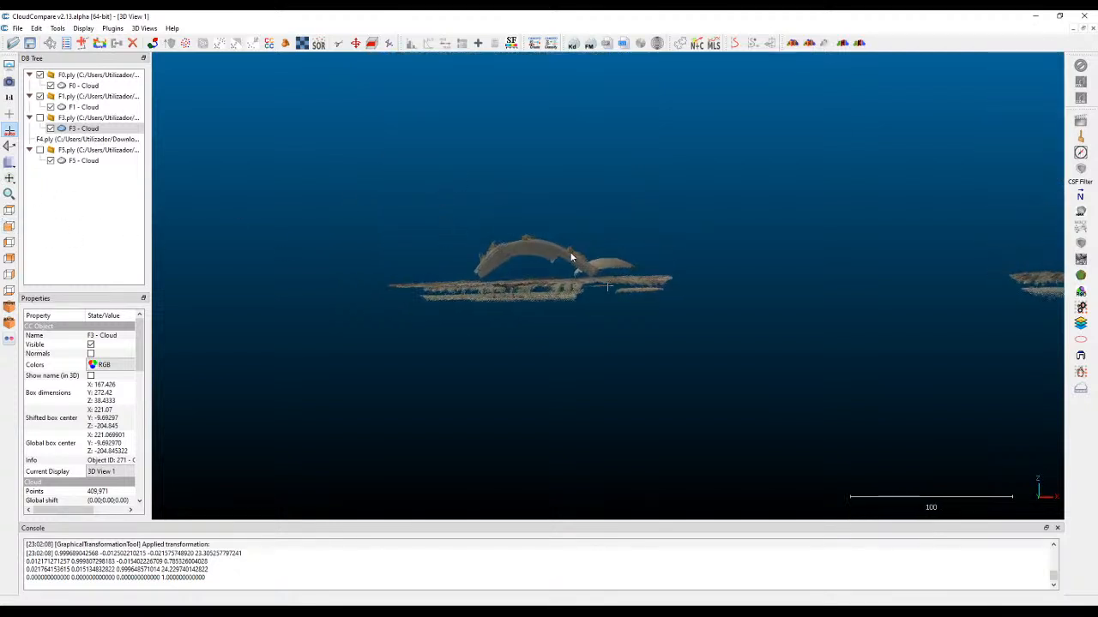
Try to cut away the ground points beneath the curved part of the F0 scan with a polygonal segmentation.
{"action": "left_click", "coordinate": [338, 45]}
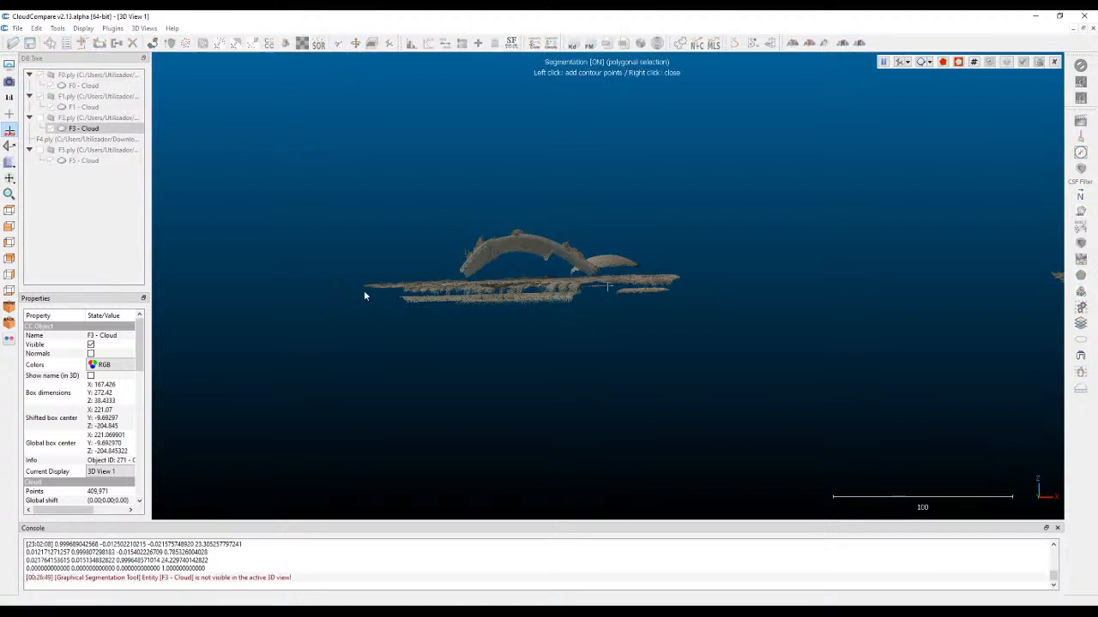
{"action": "left_click", "coordinate": [440, 367]}
{"action": "left_click", "coordinate": [342, 276]}
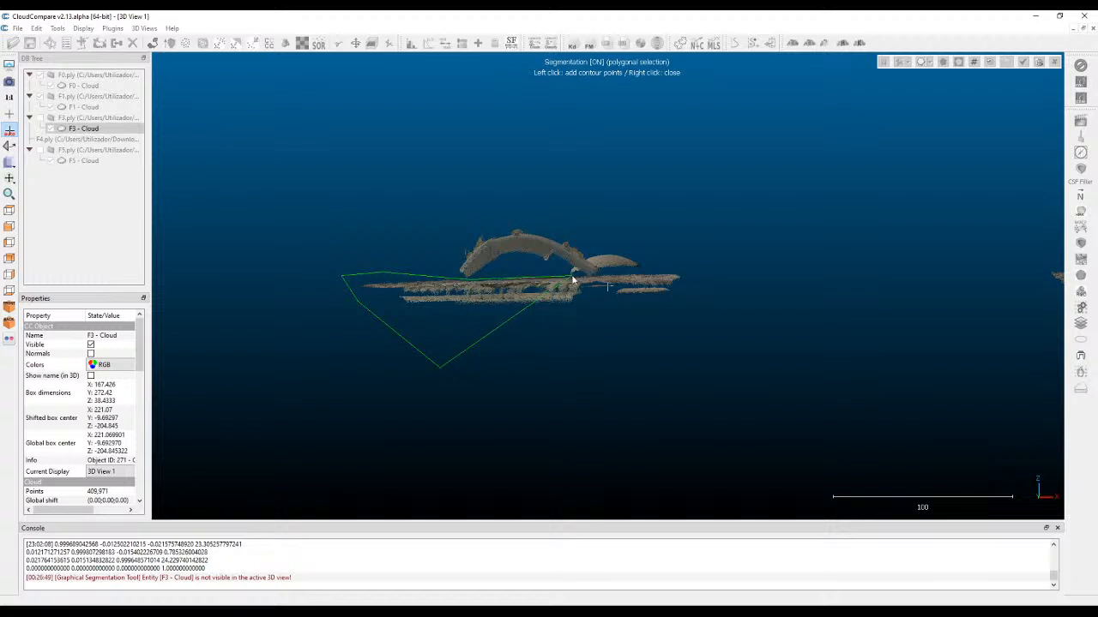
{"action": "left_click", "coordinate": [711, 267]}
{"action": "left_click", "coordinate": [730, 311]}
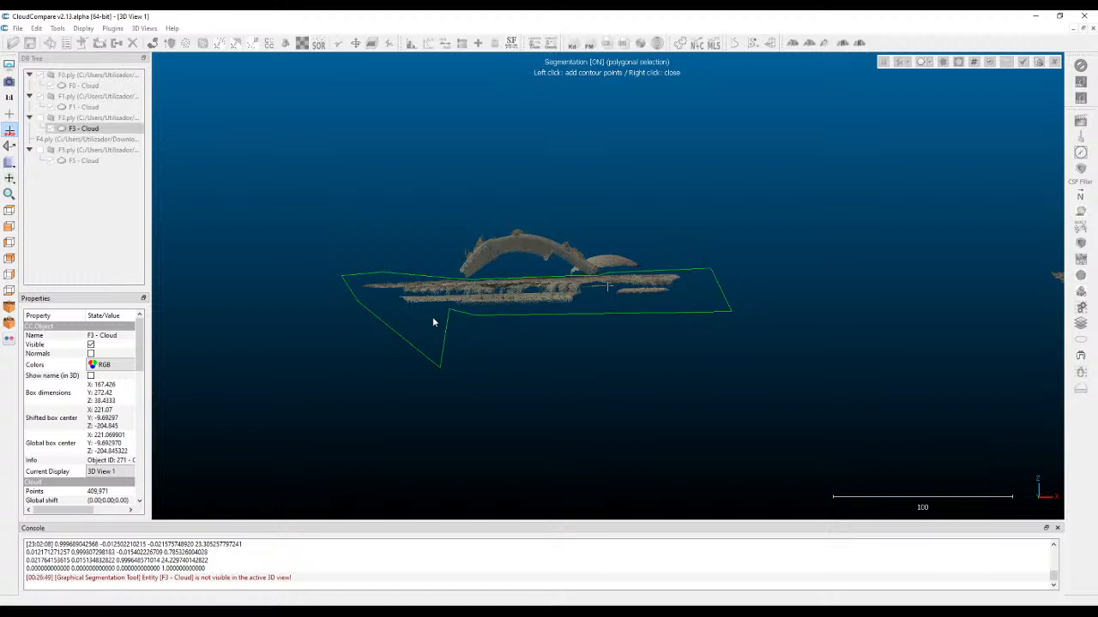
{"action": "left_click", "coordinate": [443, 352]}
{"action": "right_click", "coordinate": [441, 324]}
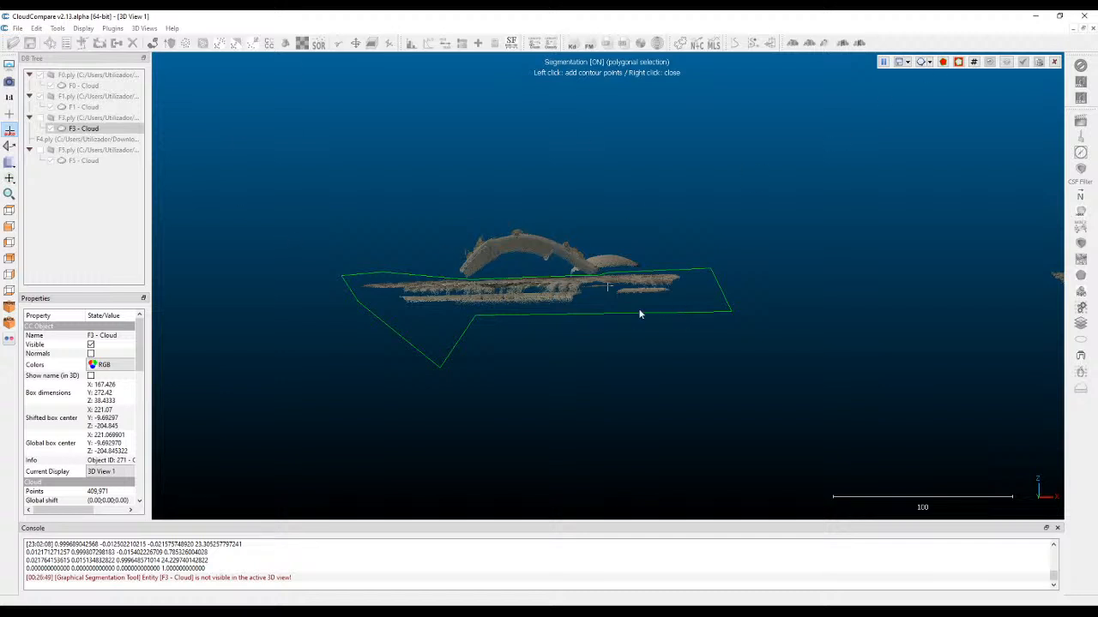
{"action": "left_click", "coordinate": [959, 66]}
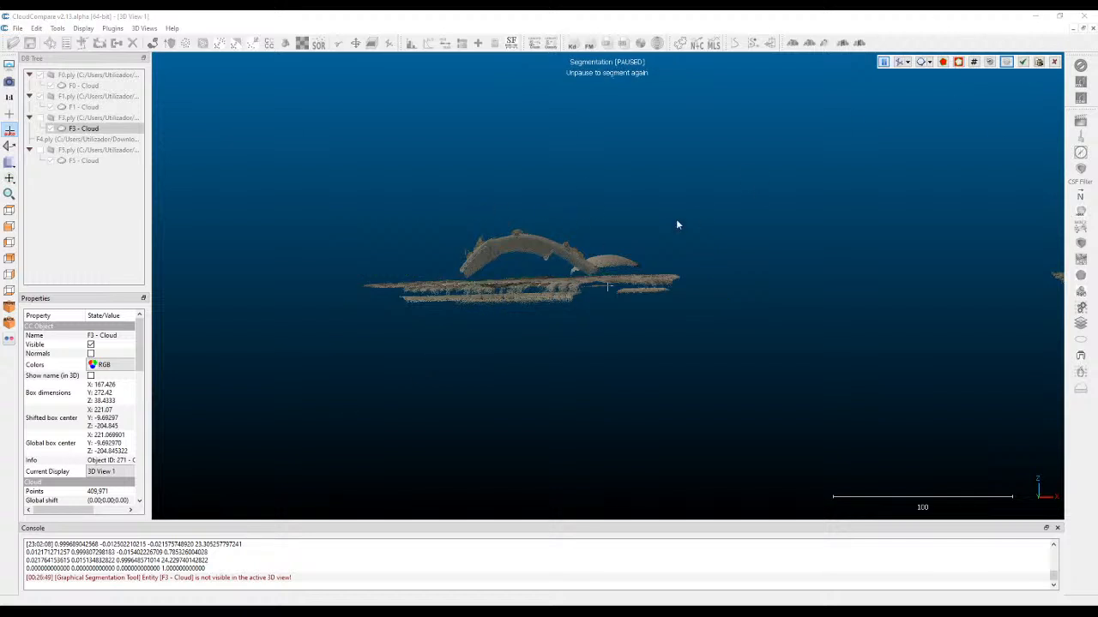
{"action": "scroll", "coordinate": [477, 208], "scroll_direction": "down", "scroll_amount": 3}
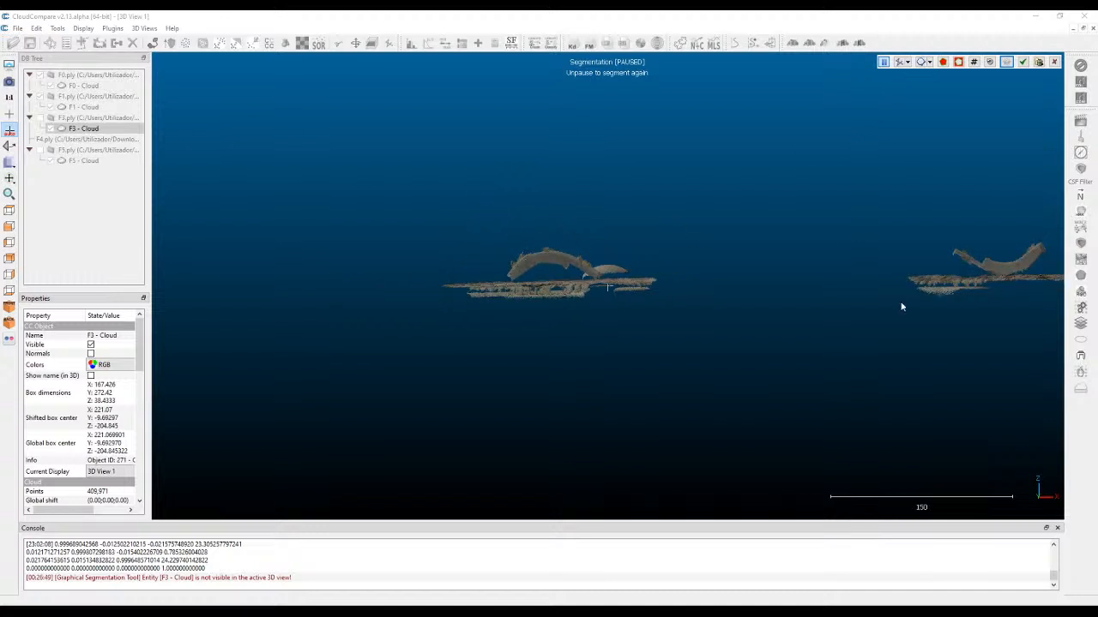
{"action": "scroll", "coordinate": [557, 266], "scroll_direction": "up", "scroll_amount": 1}
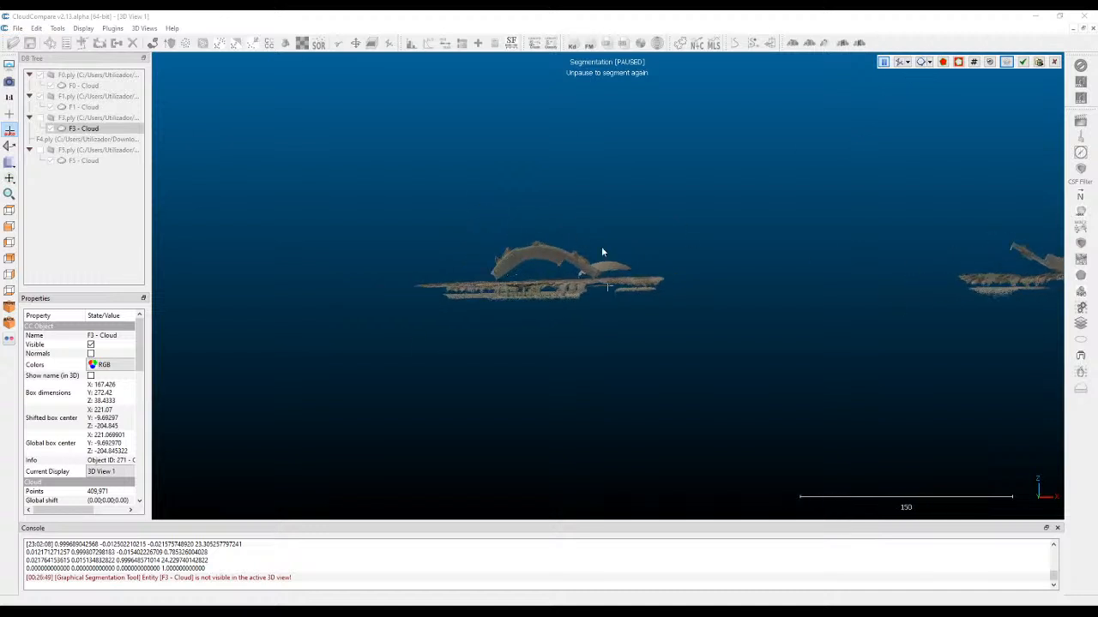
{"action": "left_click", "coordinate": [1054, 61]}
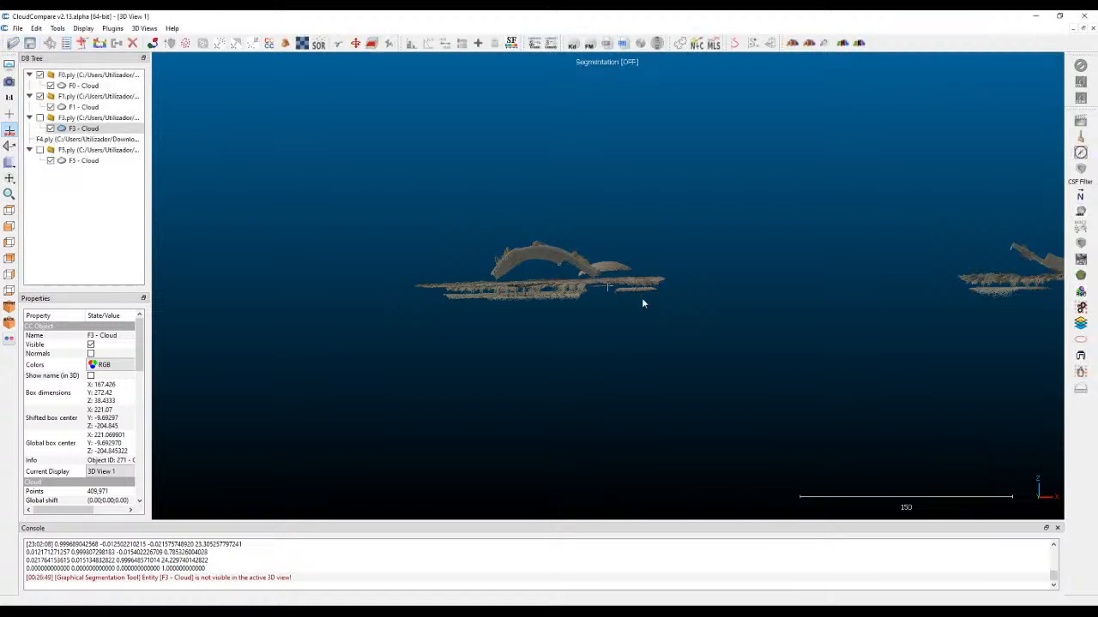
{"action": "left_click", "coordinate": [546, 248]}
{"action": "scroll", "coordinate": [412, 253], "scroll_direction": "down", "scroll_amount": 1}
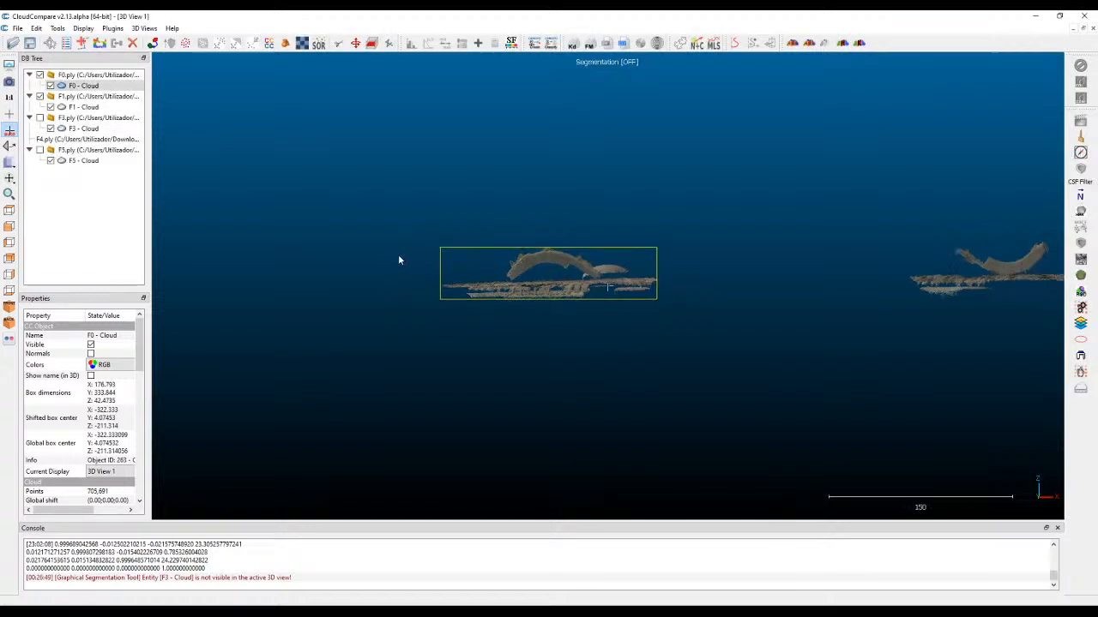
{"action": "scroll", "coordinate": [948, 253], "scroll_direction": "down", "scroll_amount": 1}
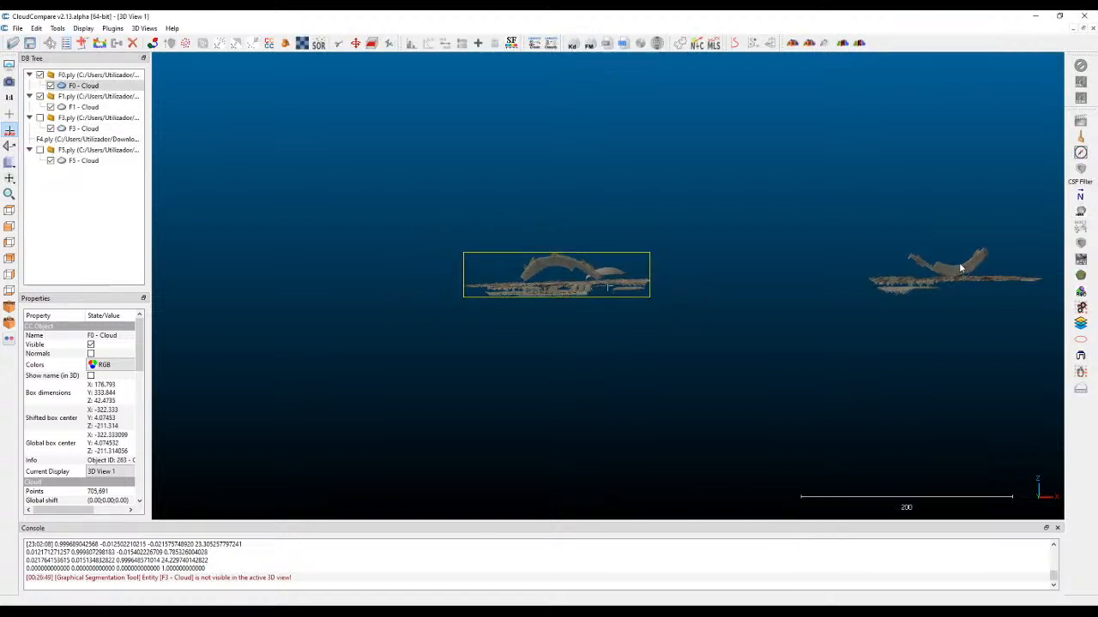
{"action": "left_click", "coordinate": [953, 275]}
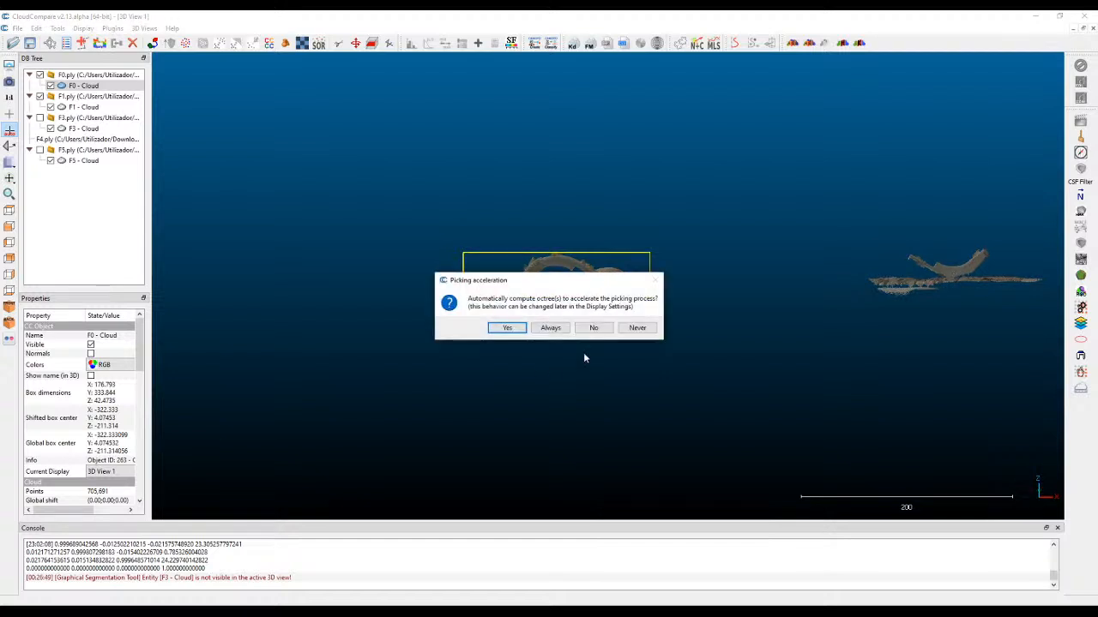
{"action": "left_click", "coordinate": [598, 329]}
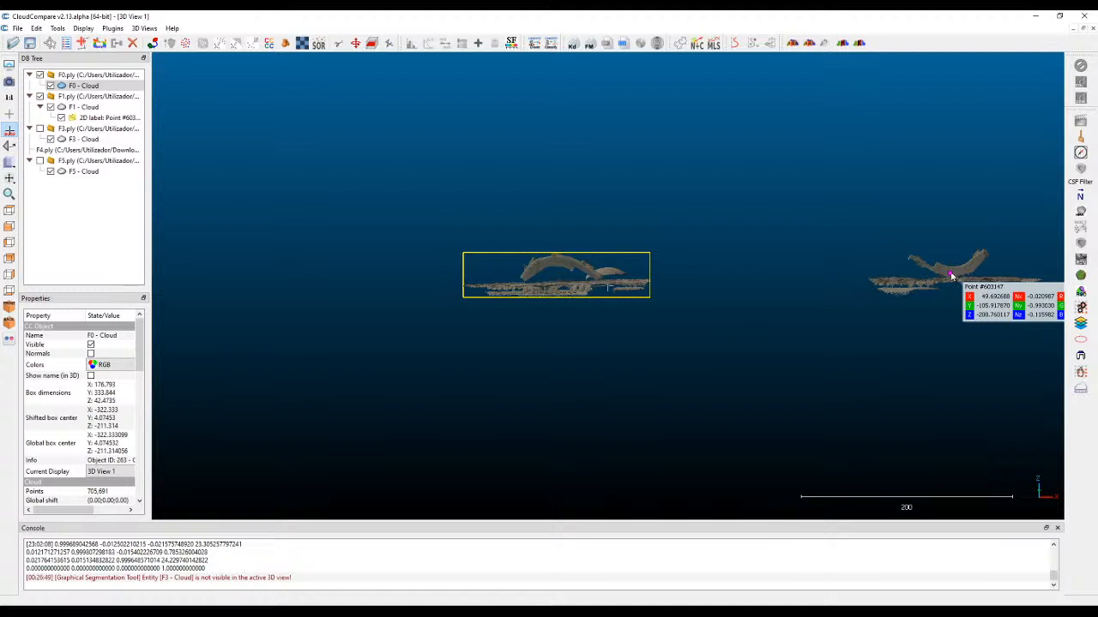
{"action": "left_click", "coordinate": [950, 277]}
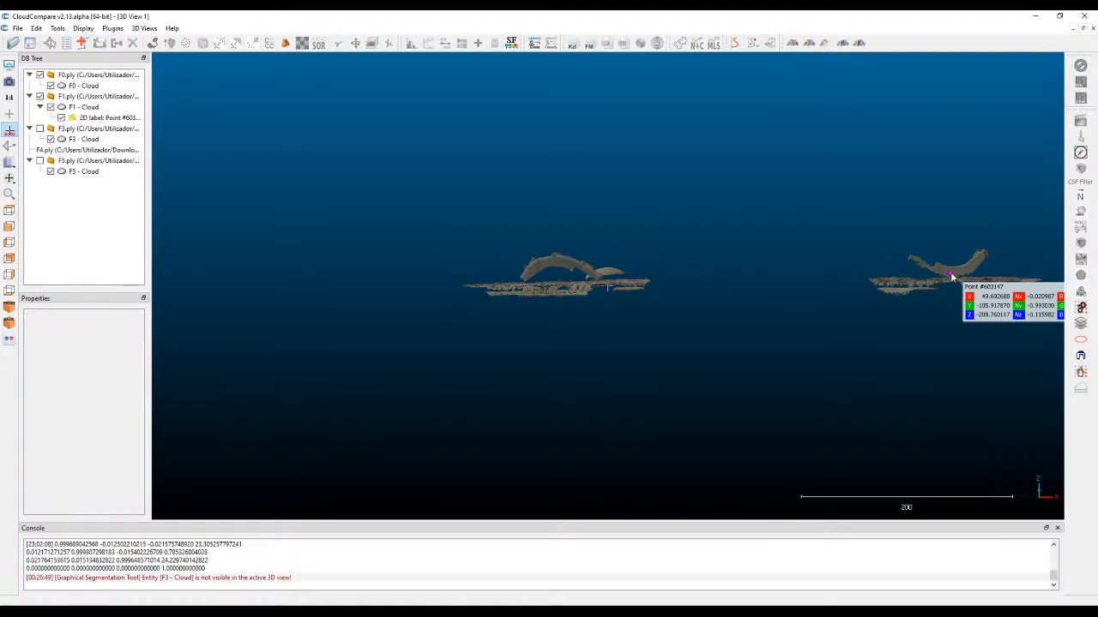
{"action": "left_click", "coordinate": [950, 276]}
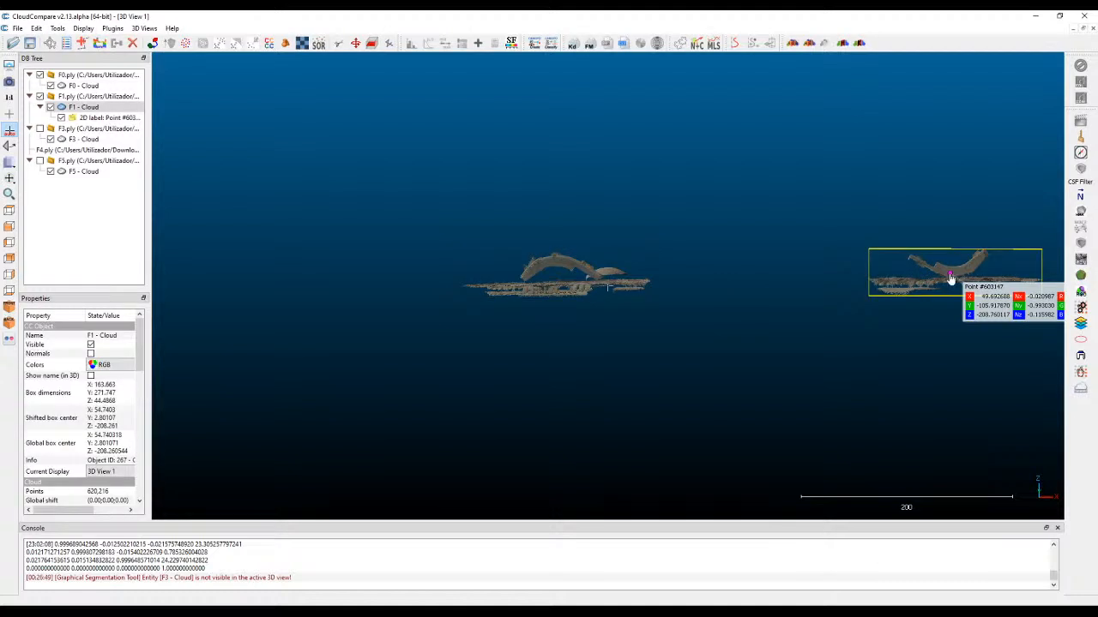
{"action": "left_click", "coordinate": [823, 223]}
{"action": "scroll", "coordinate": [535, 249], "scroll_direction": "up", "scroll_amount": 2}
{"action": "scroll", "coordinate": [535, 248], "scroll_direction": "up", "scroll_amount": 2}
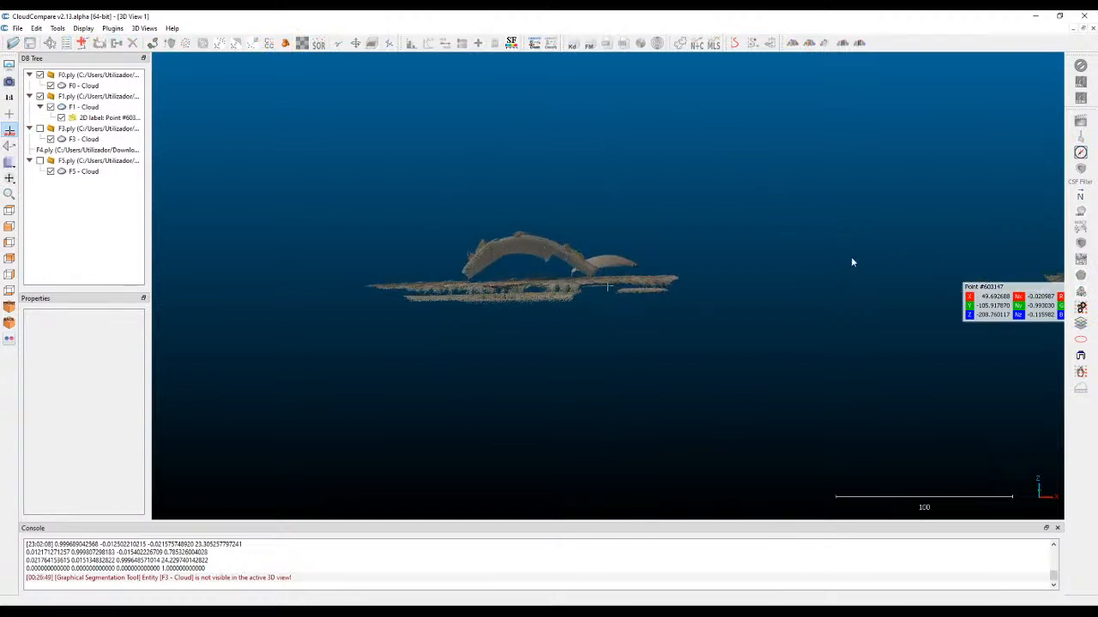
{"action": "left_click", "coordinate": [505, 253]}
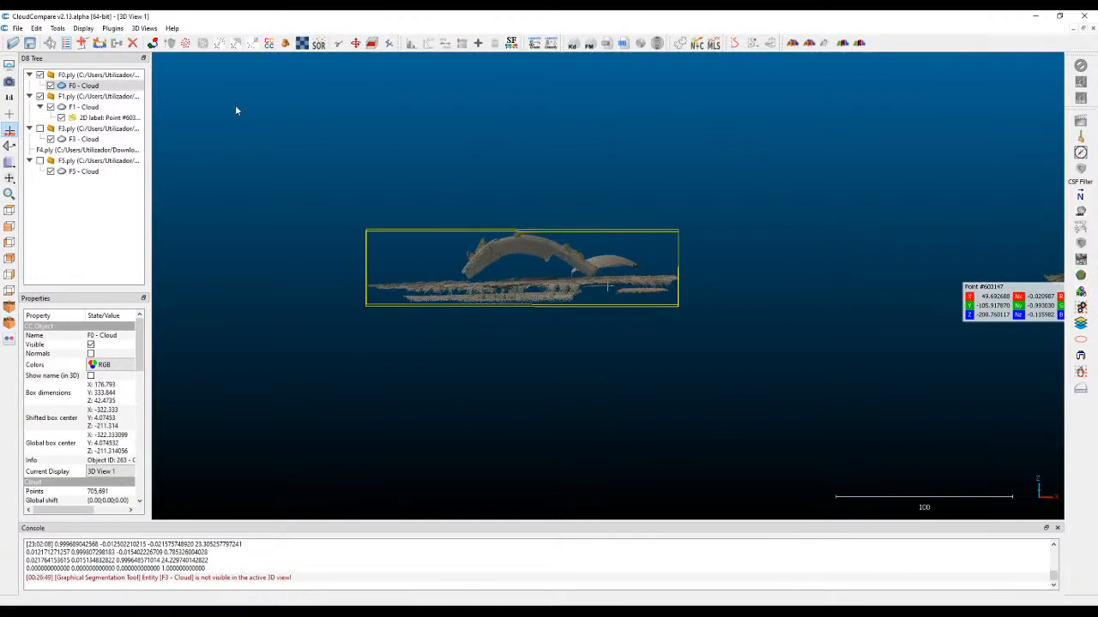
{"action": "left_click", "coordinate": [94, 117]}
{"action": "key", "text": "Delete"}
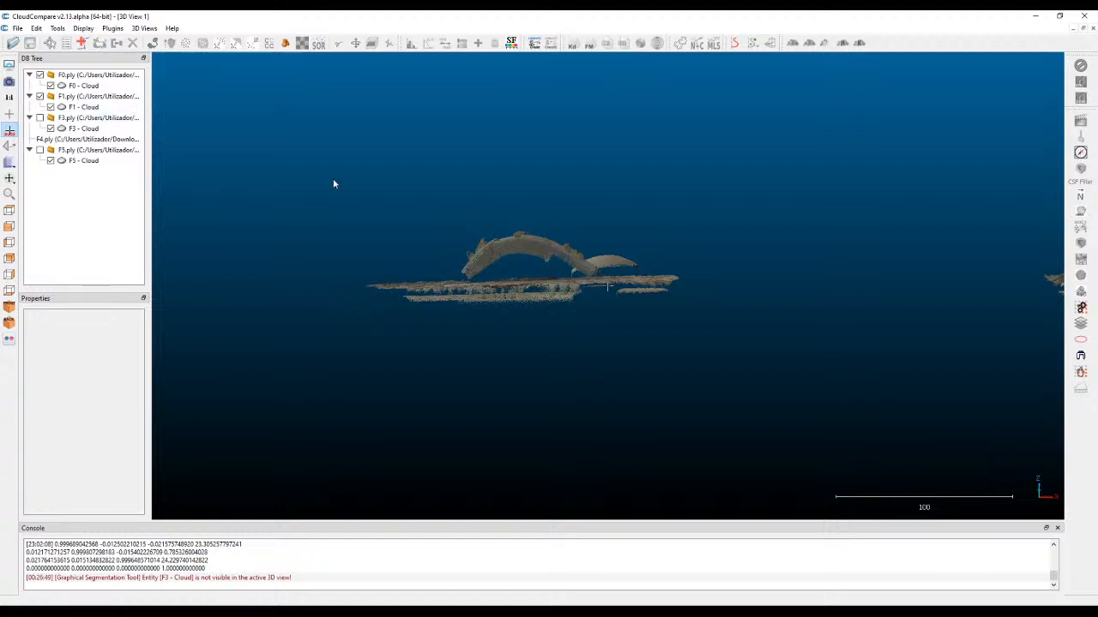
Segment the F0 cloud in front view with a polygon around the curved part, keeping only the points inside it.
{"action": "left_click", "coordinate": [513, 250]}
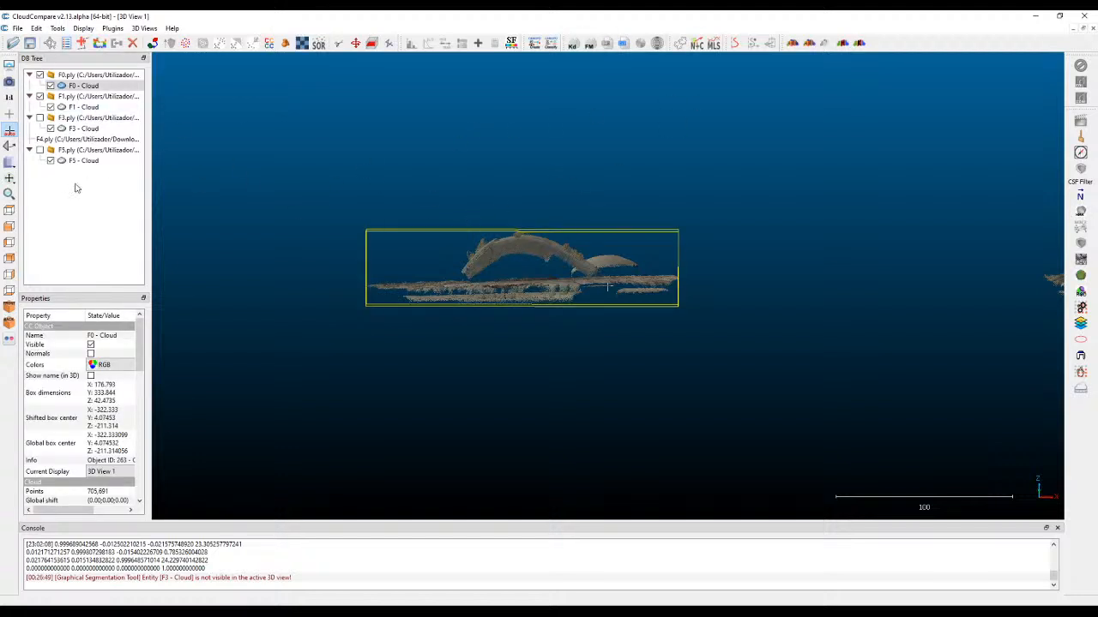
{"action": "left_click", "coordinate": [9, 228]}
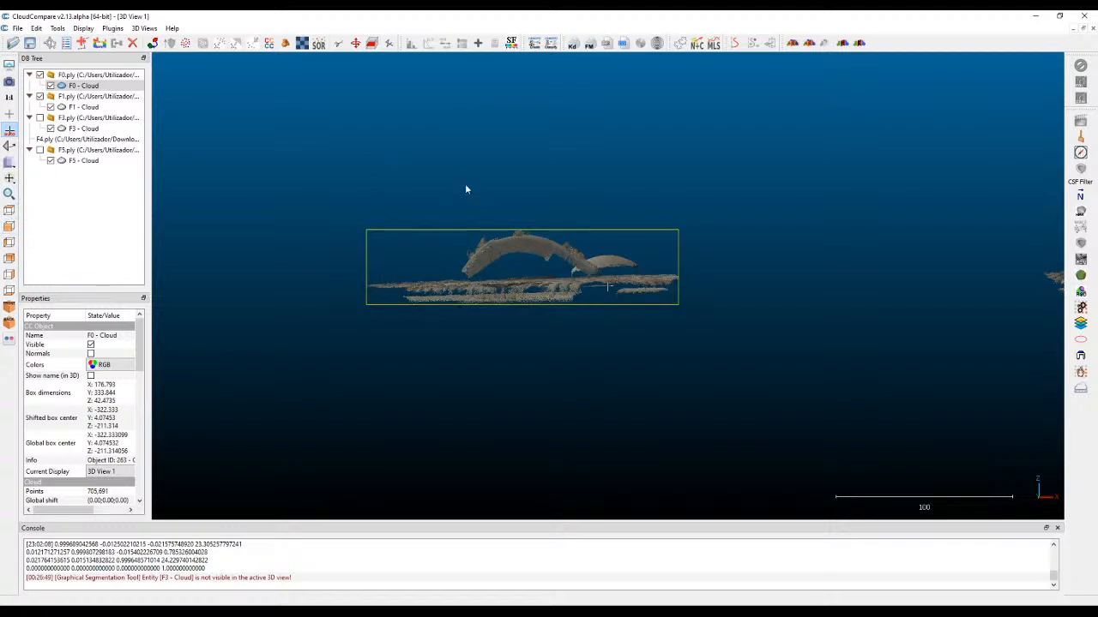
{"action": "left_click", "coordinate": [339, 44]}
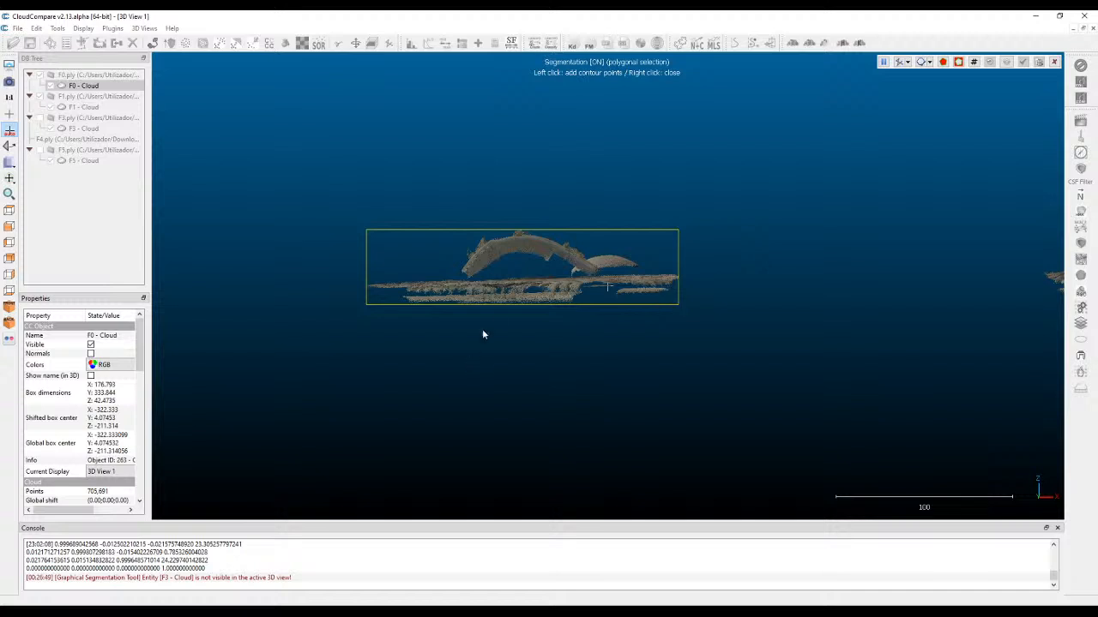
{"action": "left_click", "coordinate": [488, 200]}
{"action": "left_click", "coordinate": [456, 267]}
{"action": "left_click", "coordinate": [464, 278]}
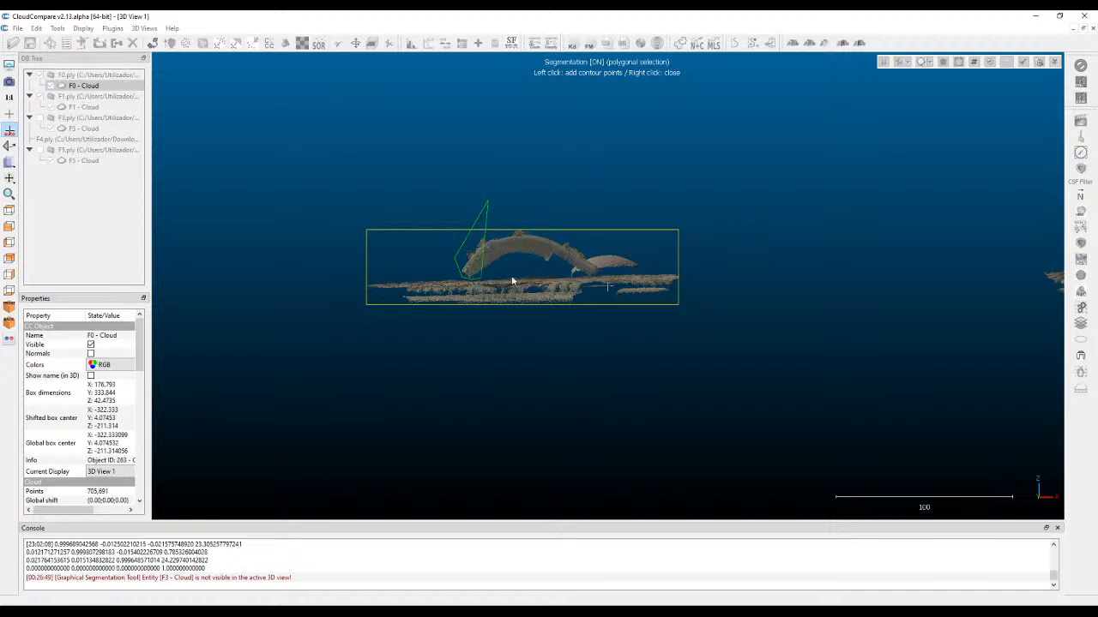
{"action": "left_click", "coordinate": [599, 261]}
{"action": "left_click", "coordinate": [541, 216]}
{"action": "right_click", "coordinate": [492, 223]}
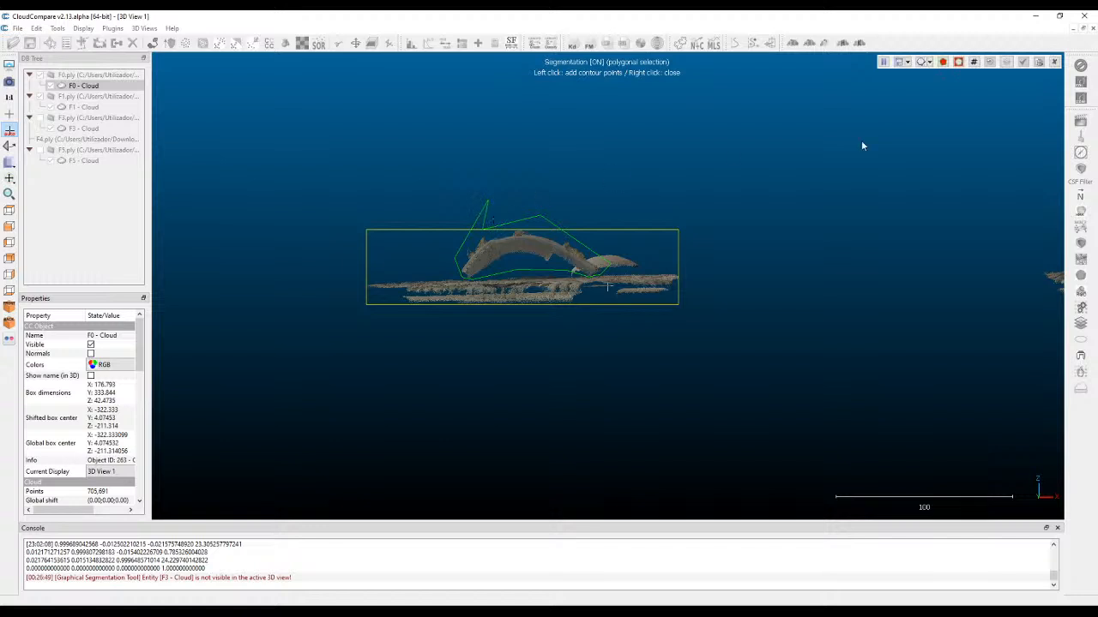
{"action": "left_click", "coordinate": [942, 63]}
{"action": "left_click_drag", "start_coordinate": [776, 166], "coordinate": [680, 215]}
{"action": "scroll", "coordinate": [743, 78], "scroll_direction": "down", "scroll_amount": 2}
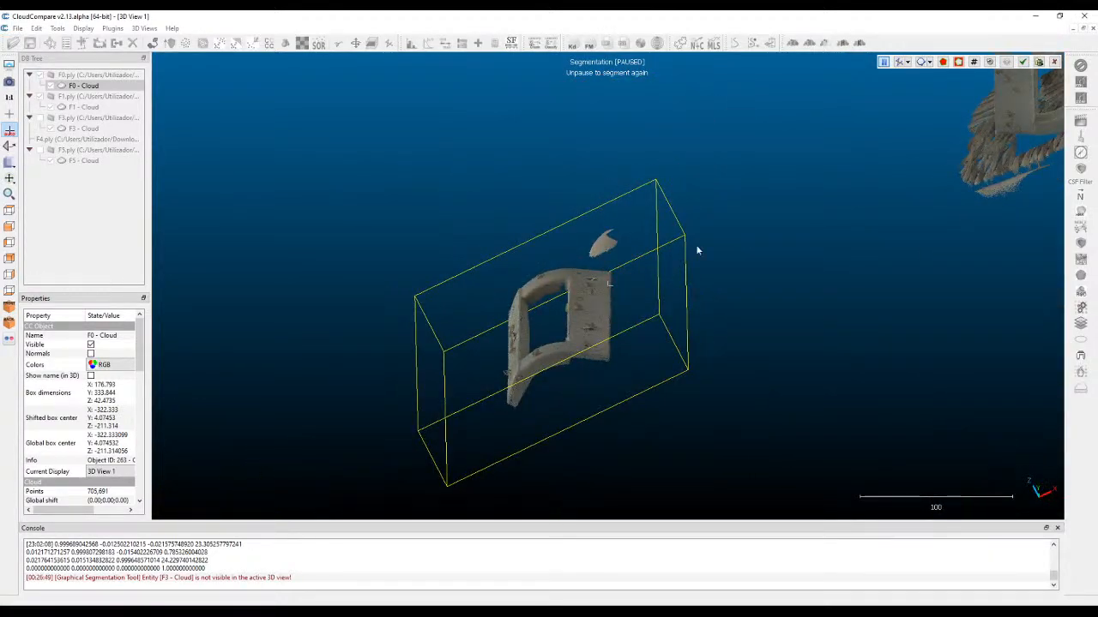
{"action": "left_click_drag", "start_coordinate": [613, 278], "coordinate": [851, 283]}
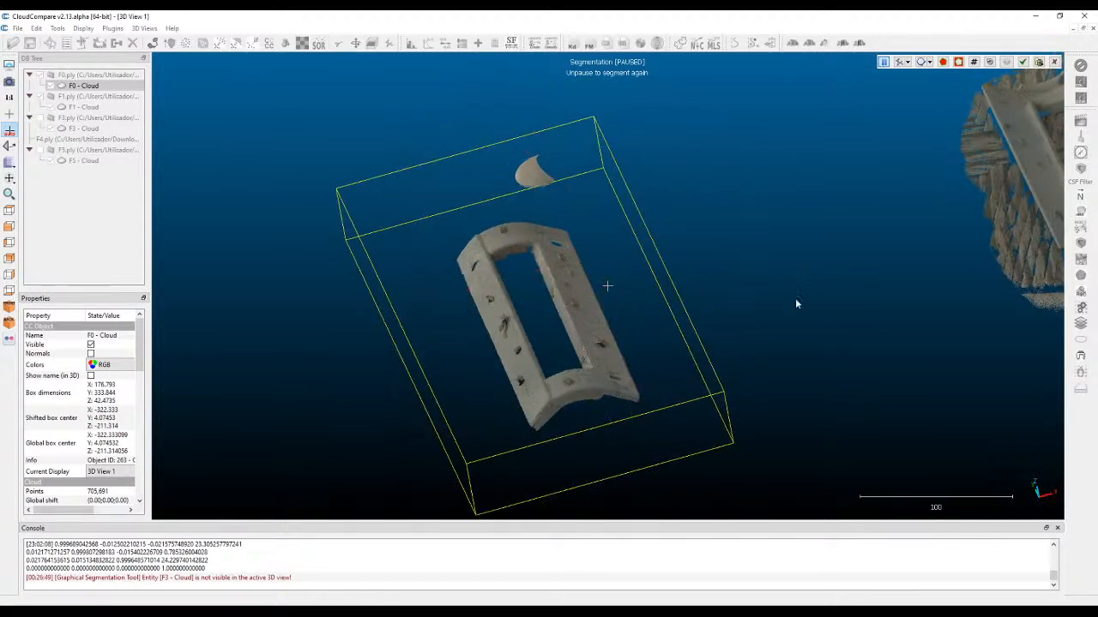
Segment out the small detached fragment behind the F0 part with a polygon, keeping only the points outside it.
{"action": "right_click_drag", "start_coordinate": [521, 301], "coordinate": [562, 249]}
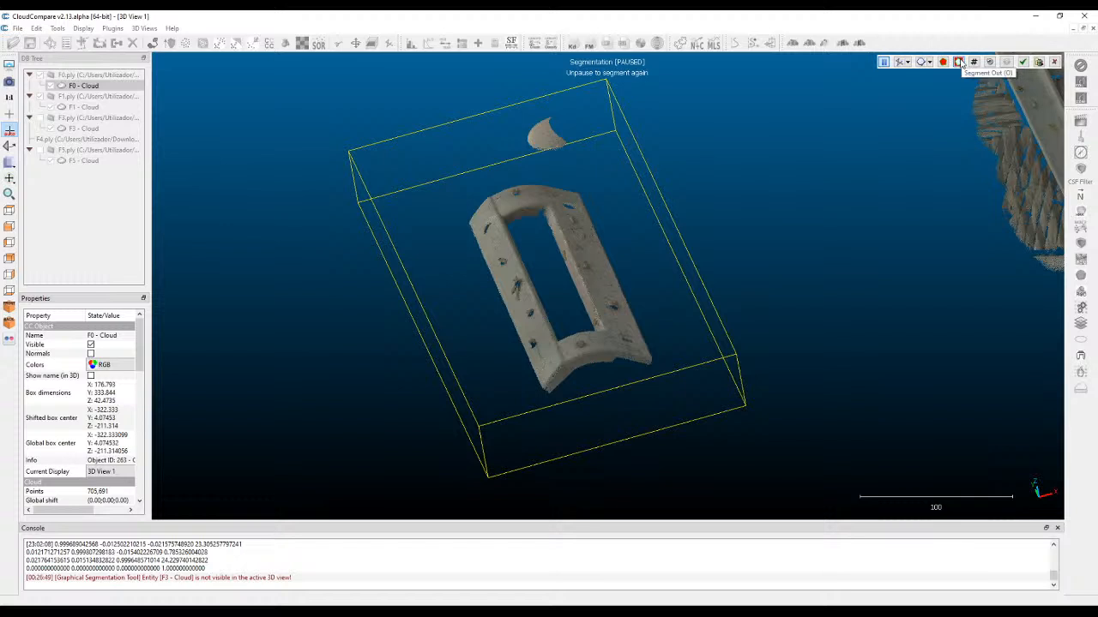
{"action": "left_click", "coordinate": [884, 62]}
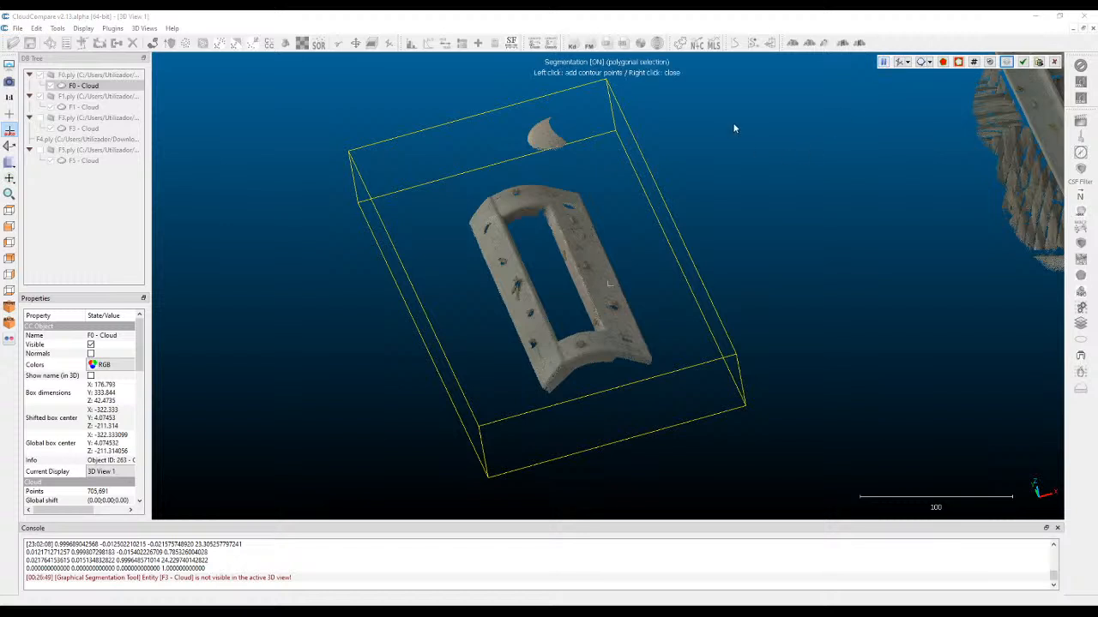
{"action": "left_click", "coordinate": [559, 100]}
{"action": "left_click", "coordinate": [494, 138]}
{"action": "left_click", "coordinate": [601, 165]}
{"action": "right_click", "coordinate": [562, 129]}
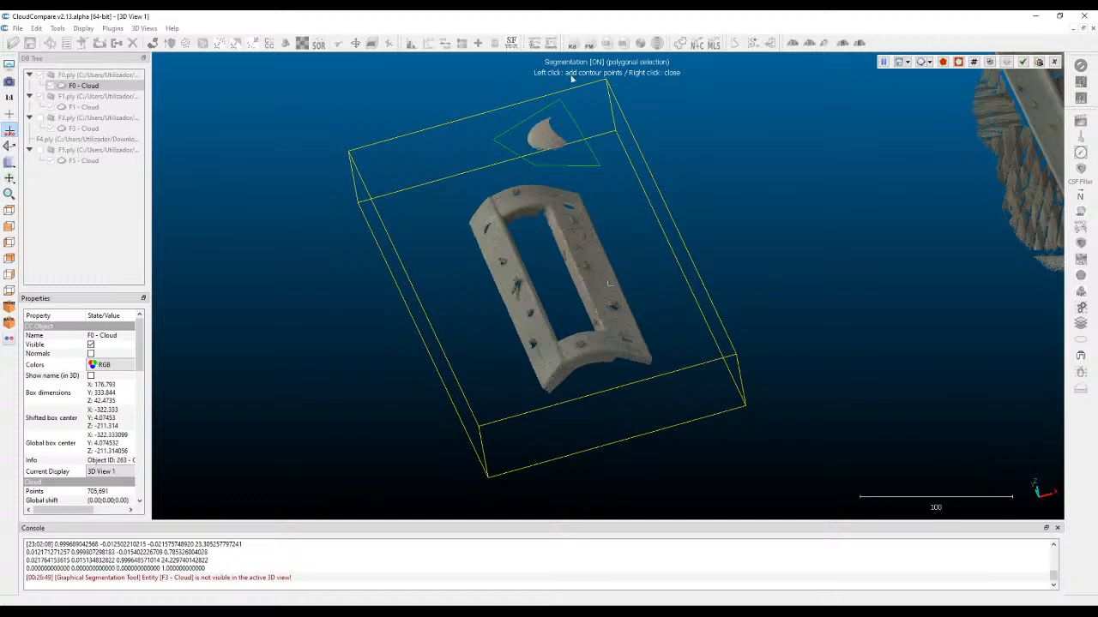
{"action": "left_click", "coordinate": [959, 62]}
Check the cleaned F0 part for leftover points and confirm its segmentation, keeping the cut-away points as a separate cloud.
{"action": "left_click_drag", "start_coordinate": [706, 235], "coordinate": [581, 241]}
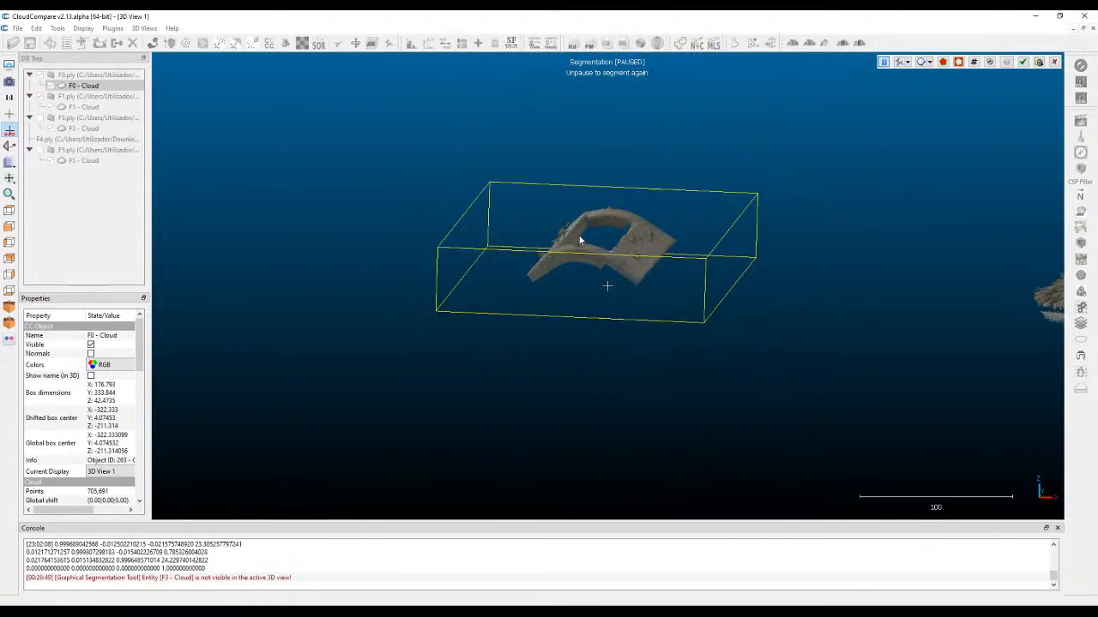
{"action": "scroll", "coordinate": [573, 235], "scroll_direction": "up", "scroll_amount": 5}
{"action": "left_click_drag", "start_coordinate": [507, 233], "coordinate": [655, 194]}
{"action": "left_click_drag", "start_coordinate": [703, 238], "coordinate": [566, 177]}
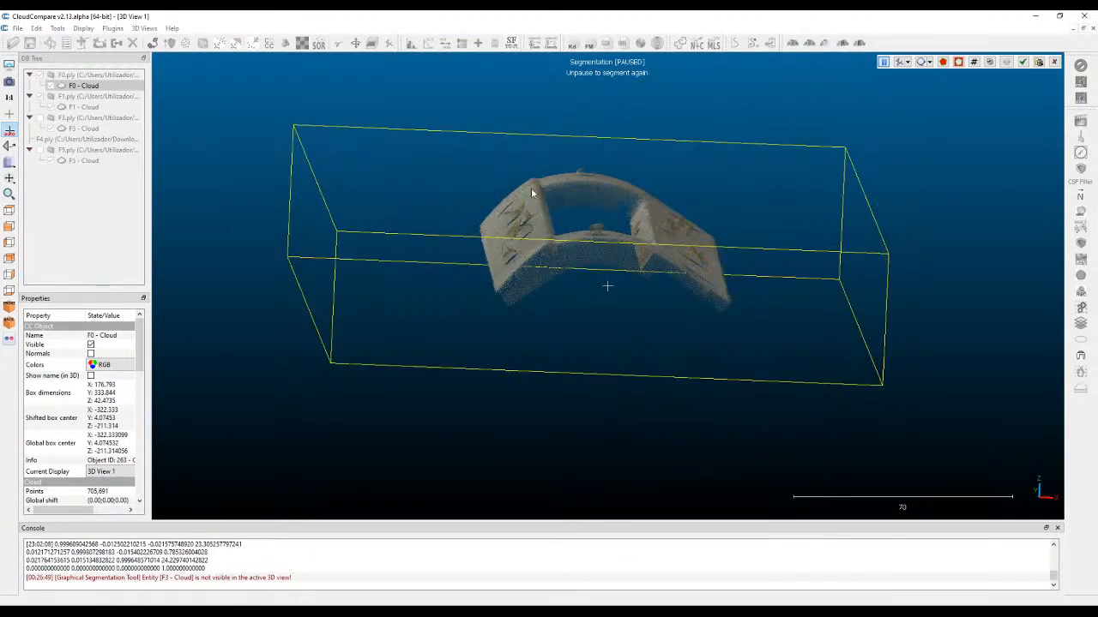
{"action": "left_click_drag", "start_coordinate": [512, 249], "coordinate": [615, 160]}
{"action": "left_click_drag", "start_coordinate": [614, 197], "coordinate": [719, 224]}
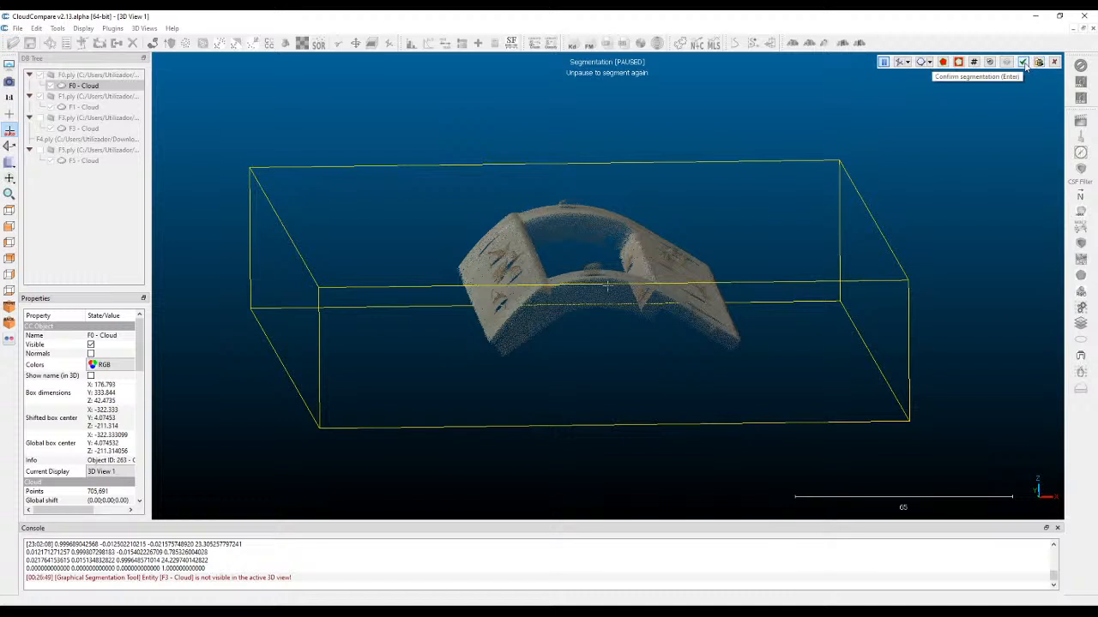
{"action": "left_click", "coordinate": [1023, 65]}
Examine the segmented F0 part against the remaining F0 ground points, comparing the two resulting clouds.
{"action": "left_click", "coordinate": [91, 87]}
{"action": "left_click", "coordinate": [89, 97]}
{"action": "left_click", "coordinate": [93, 86]}
{"action": "left_click", "coordinate": [89, 97]}
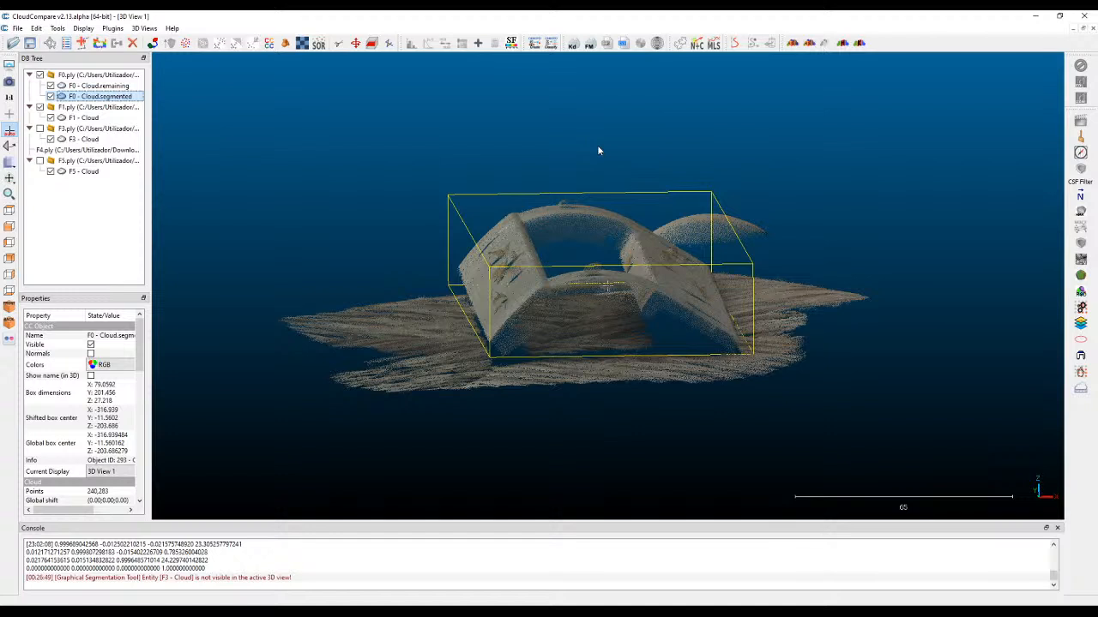
{"action": "left_click_drag", "start_coordinate": [599, 151], "coordinate": [795, 244]}
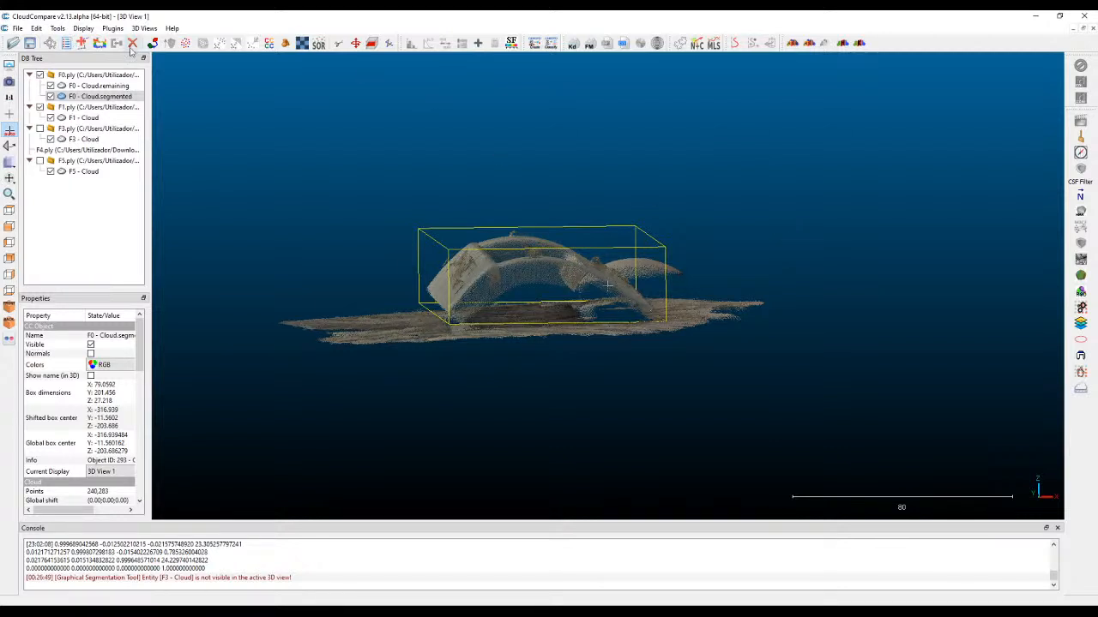
{"action": "mouse_move", "coordinate": [164, 115]}
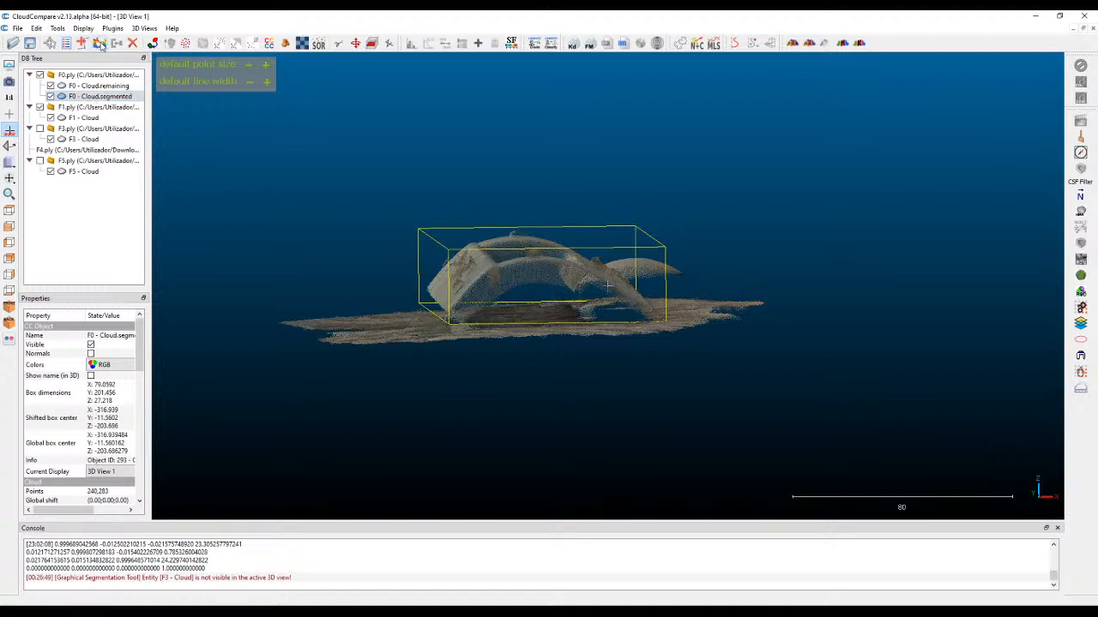
{"action": "left_click", "coordinate": [94, 85]}
{"action": "left_click", "coordinate": [85, 96]}
{"action": "left_click_drag", "start_coordinate": [752, 211], "coordinate": [632, 179]}
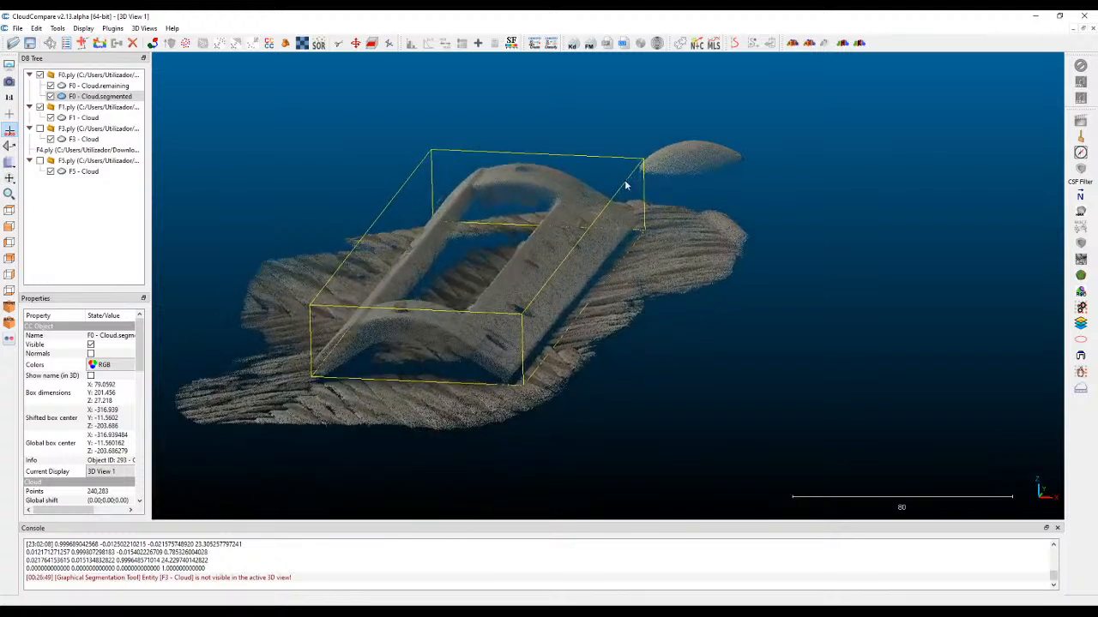
Hide the remaining F0 cloud so only the segmented F0 part stays displayed beside the F1 scan.
{"action": "left_click", "coordinate": [51, 96]}
{"action": "left_click", "coordinate": [50, 96]}
{"action": "left_click", "coordinate": [50, 85]}
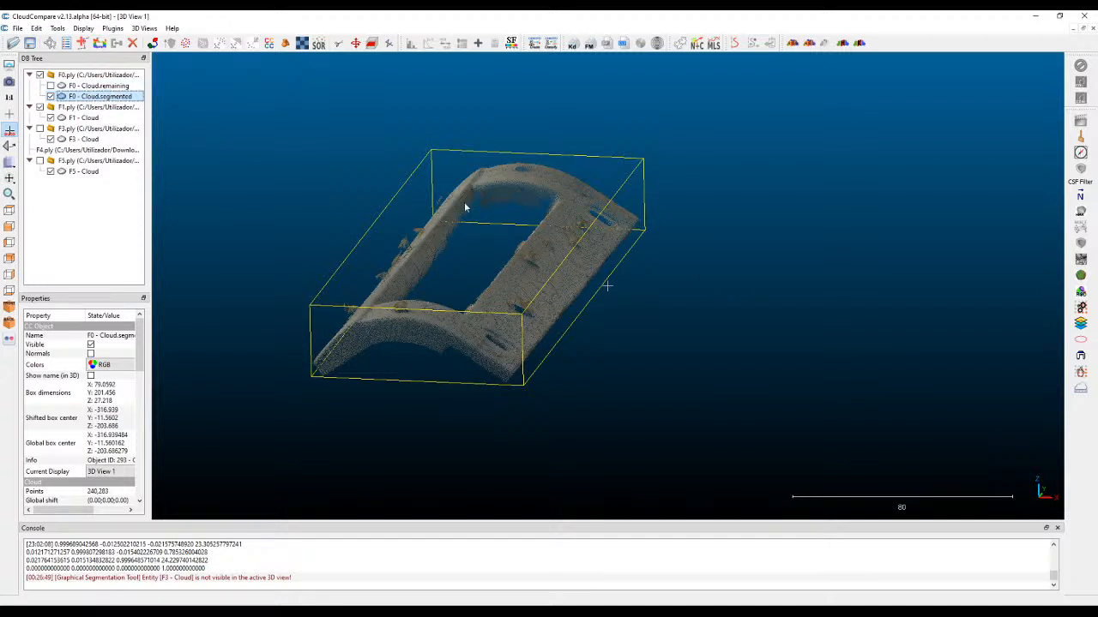
Segment the F1 cloud in front view with a polygon around the curved part above the ground, keeping only the points inside.
{"action": "scroll", "coordinate": [569, 232], "scroll_direction": "down", "scroll_amount": 5}
{"action": "left_click_drag", "start_coordinate": [807, 238], "coordinate": [730, 249]}
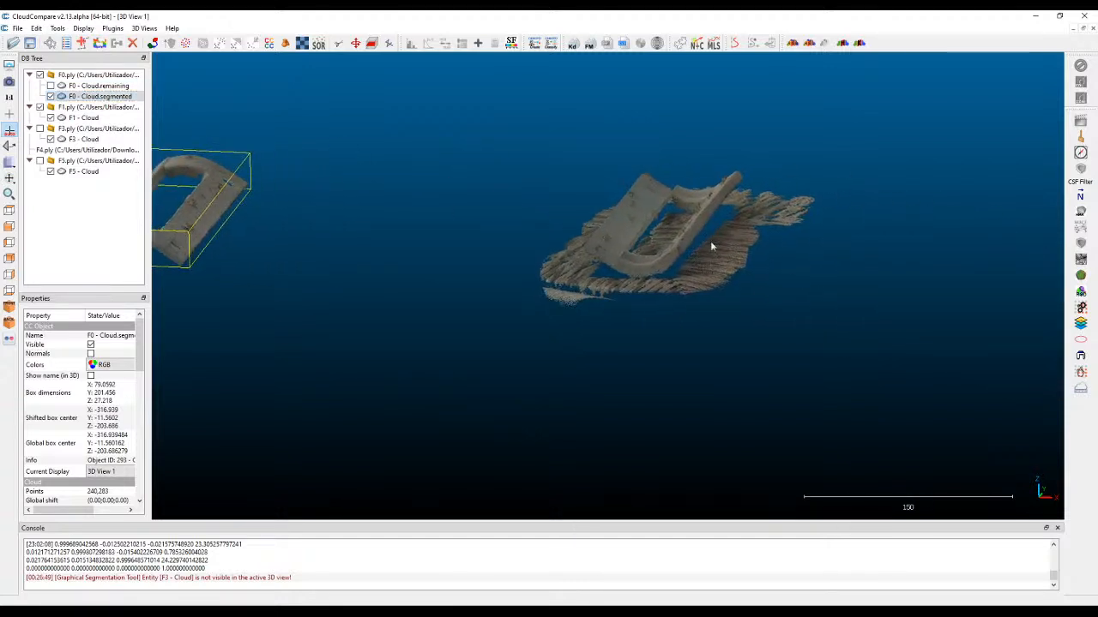
{"action": "left_click", "coordinate": [685, 243]}
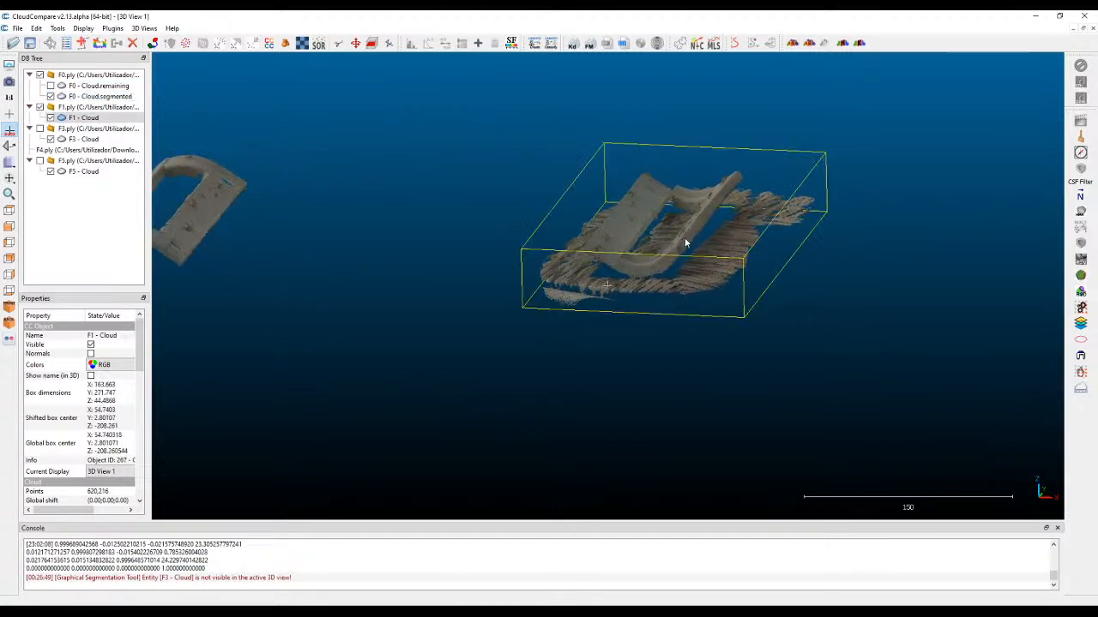
{"action": "left_click", "coordinate": [340, 45]}
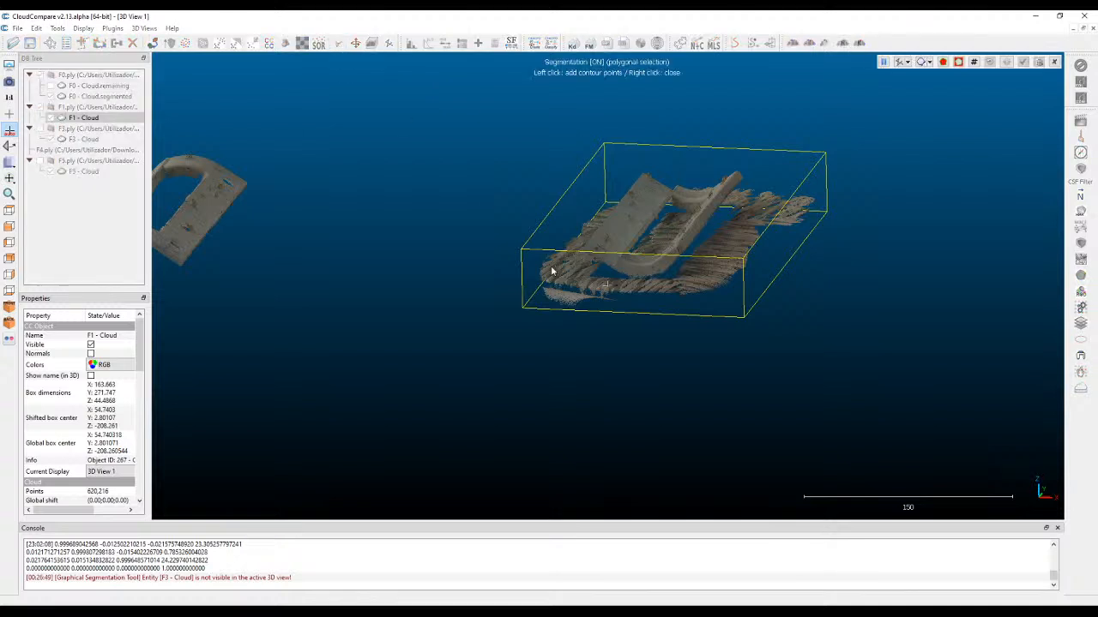
{"action": "left_click", "coordinate": [10, 227]}
{"action": "left_click", "coordinate": [654, 193]}
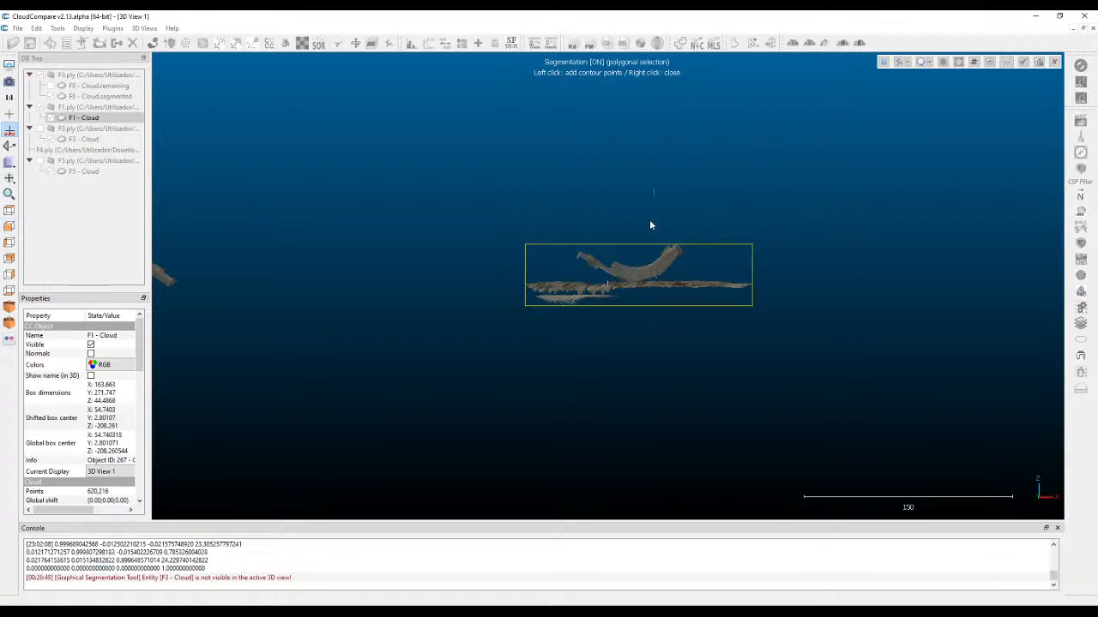
{"action": "right_click", "coordinate": [727, 226]}
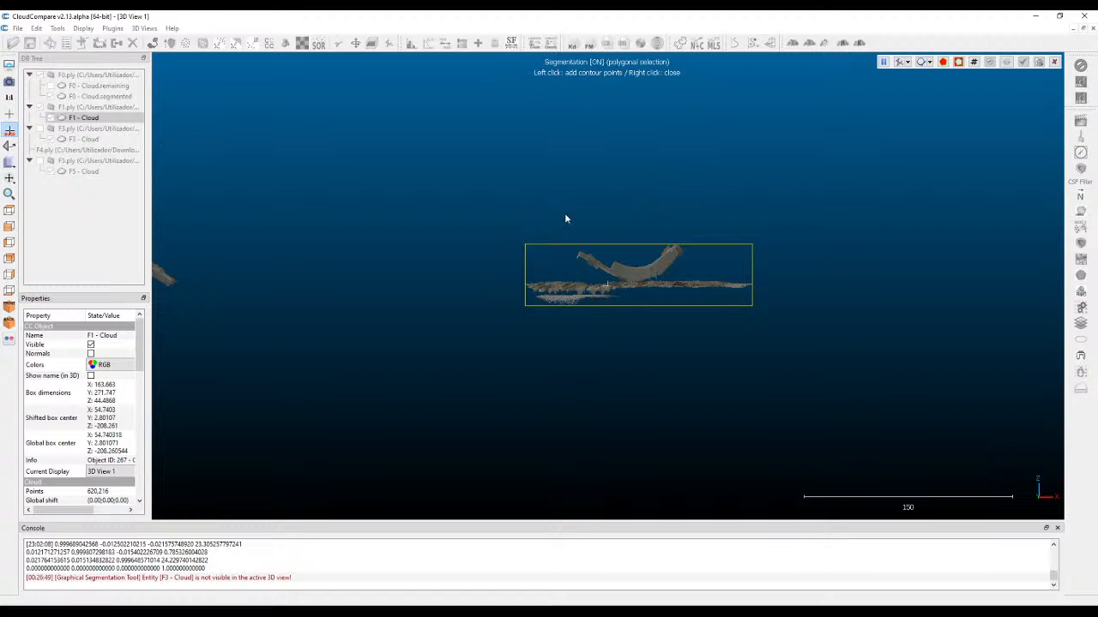
{"action": "left_click", "coordinate": [882, 61]}
{"action": "scroll", "coordinate": [627, 291], "scroll_direction": "up", "scroll_amount": 2}
{"action": "scroll", "coordinate": [693, 253], "scroll_direction": "up", "scroll_amount": 4}
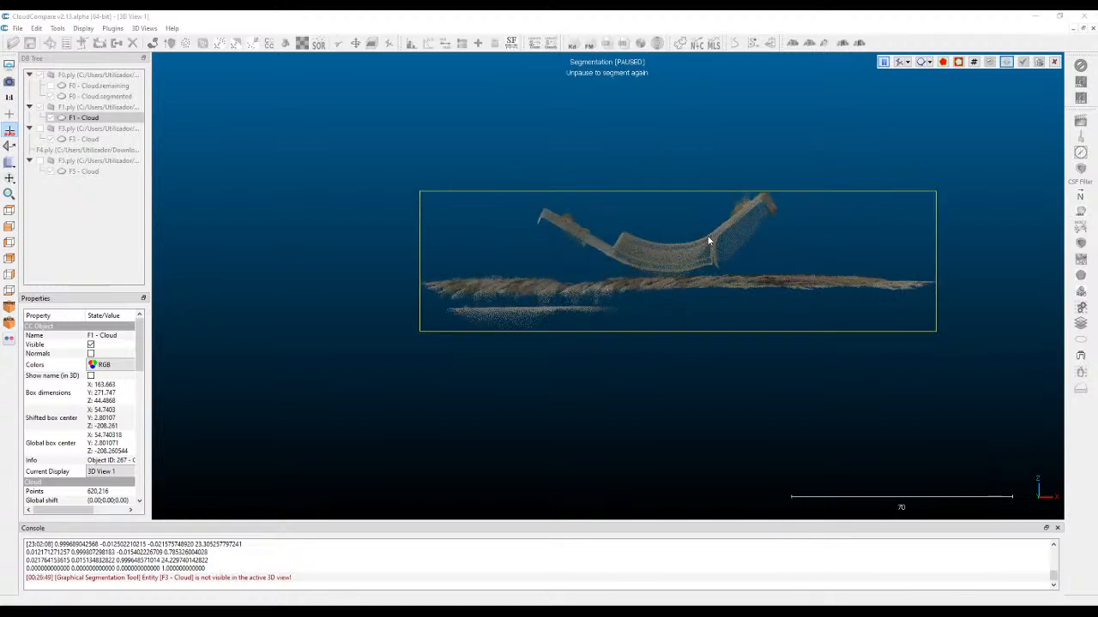
{"action": "left_click", "coordinate": [884, 63]}
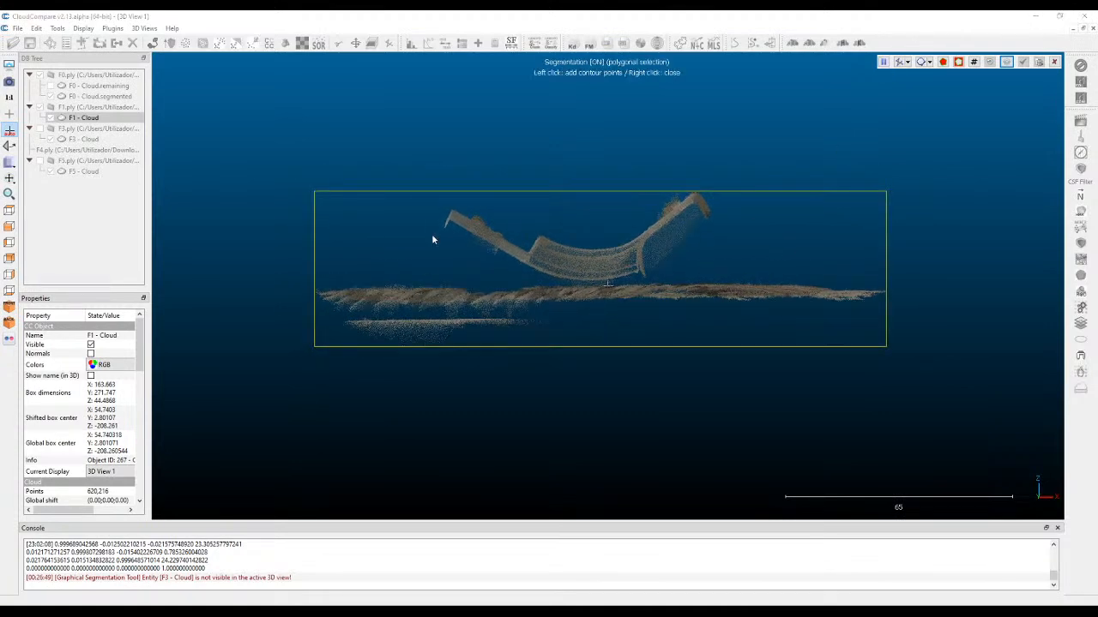
{"action": "left_click", "coordinate": [531, 282]}
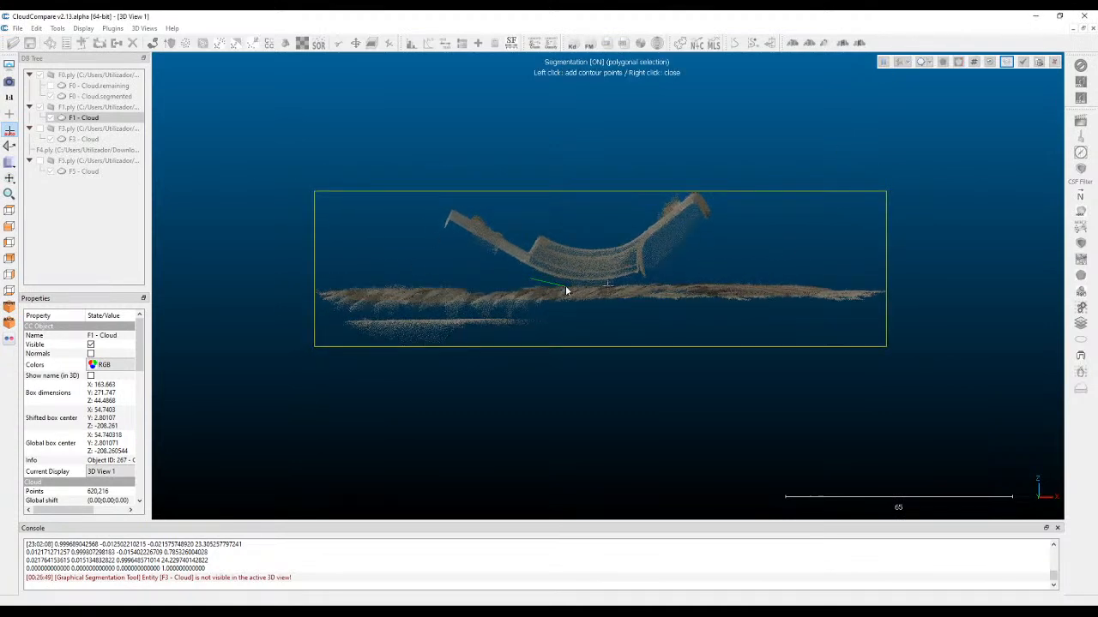
{"action": "left_click", "coordinate": [596, 286]}
{"action": "left_click", "coordinate": [645, 283]}
{"action": "left_click", "coordinate": [717, 242]}
{"action": "left_click", "coordinate": [718, 178]}
{"action": "left_click", "coordinate": [670, 159]}
{"action": "left_click", "coordinate": [464, 171]}
{"action": "left_click", "coordinate": [392, 218]}
{"action": "left_click", "coordinate": [452, 267]}
{"action": "right_click", "coordinate": [452, 267]}
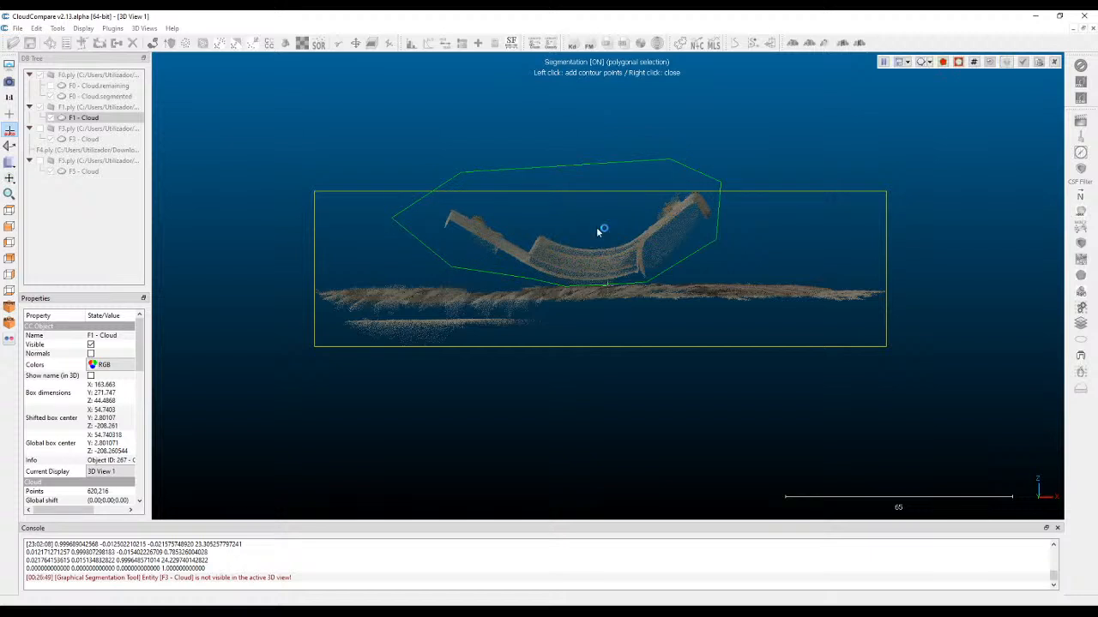
{"action": "left_click", "coordinate": [944, 64]}
Check the isolated F1 part from above and confirm its segmentation, deleting the hidden points.
{"action": "scroll", "coordinate": [653, 223], "scroll_direction": "down", "scroll_amount": 3}
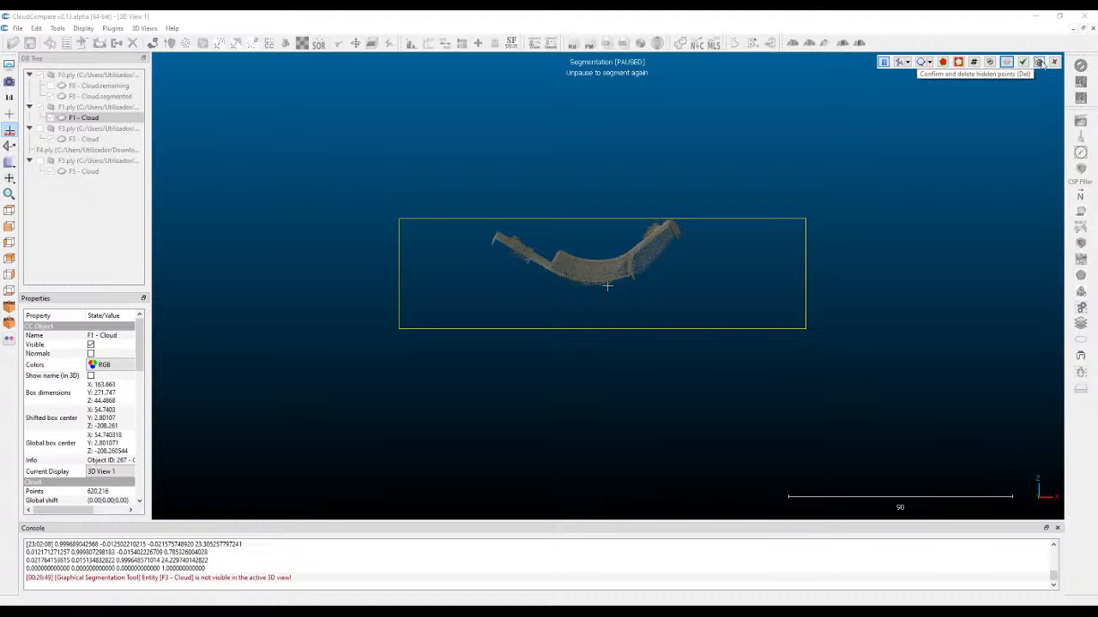
{"action": "left_click_drag", "start_coordinate": [623, 197], "coordinate": [643, 307]}
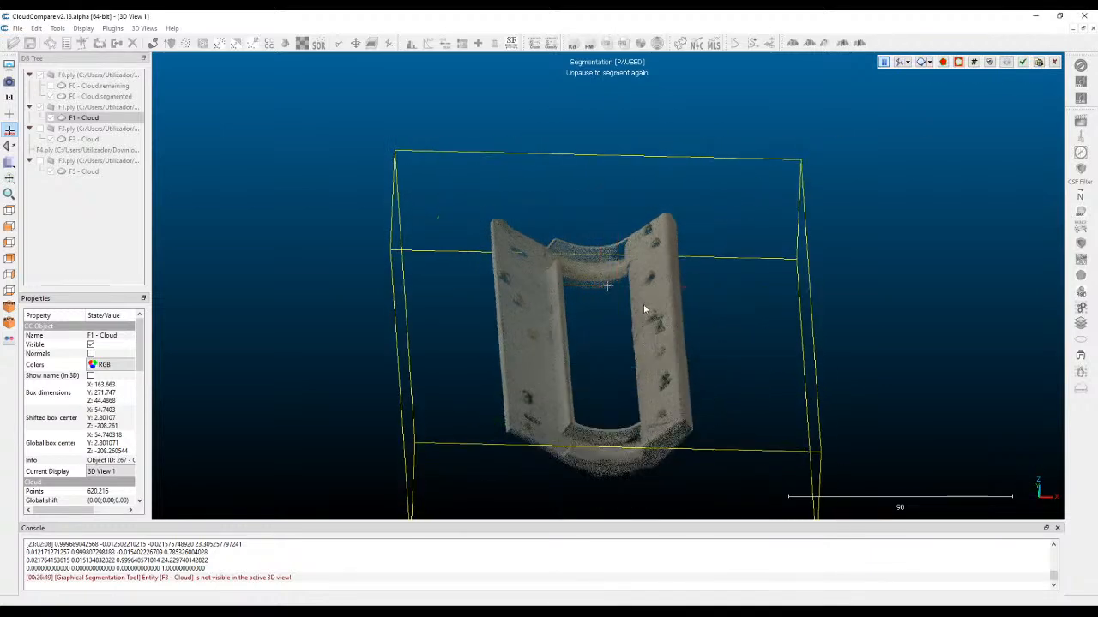
{"action": "left_click", "coordinate": [1038, 64]}
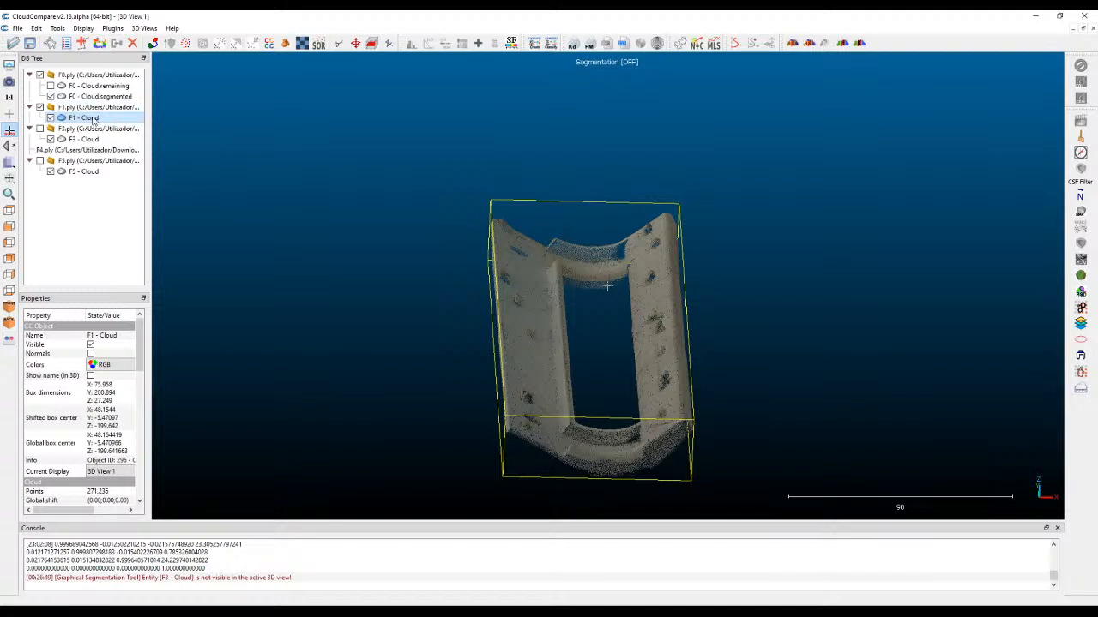
Examine the cleaned F0 and F1 parts side by side from several angles, comparing their shape and orientation.
{"action": "right_click_drag", "start_coordinate": [627, 331], "coordinate": [637, 243]}
{"action": "scroll", "coordinate": [658, 279], "scroll_direction": "down", "scroll_amount": 2}
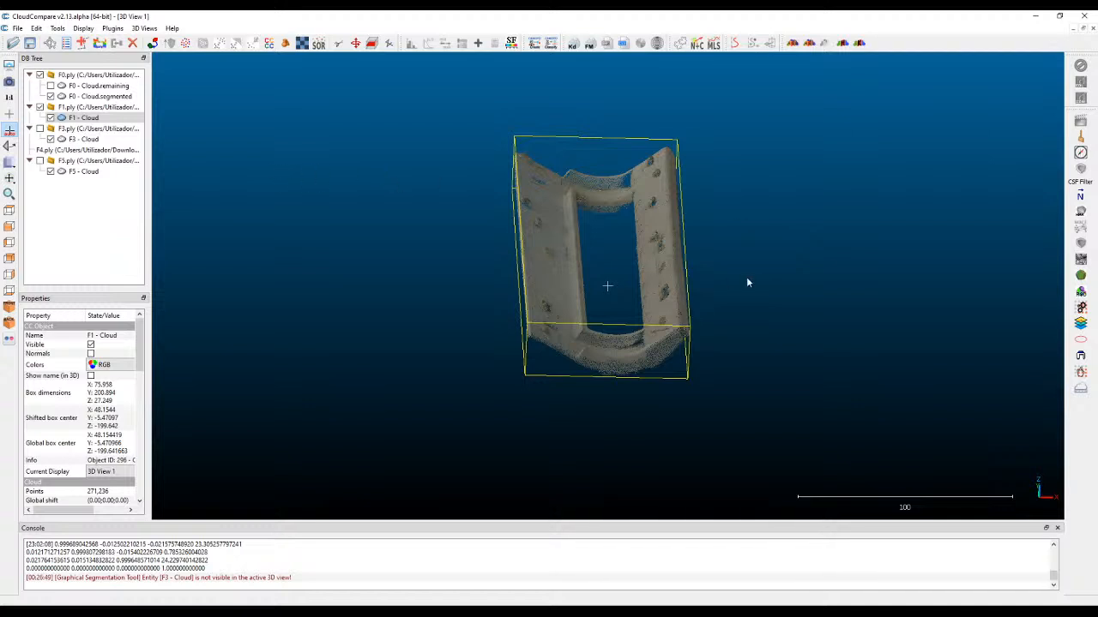
{"action": "right_click_drag", "start_coordinate": [728, 281], "coordinate": [799, 277]}
{"action": "left_click_drag", "start_coordinate": [778, 335], "coordinate": [714, 346]}
{"action": "scroll", "coordinate": [561, 286], "scroll_direction": "down", "scroll_amount": 5}
{"action": "right_click_drag", "start_coordinate": [750, 324], "coordinate": [643, 329]}
{"action": "right_click_drag", "start_coordinate": [714, 213], "coordinate": [902, 194]}
{"action": "right_click_drag", "start_coordinate": [308, 241], "coordinate": [392, 237]}
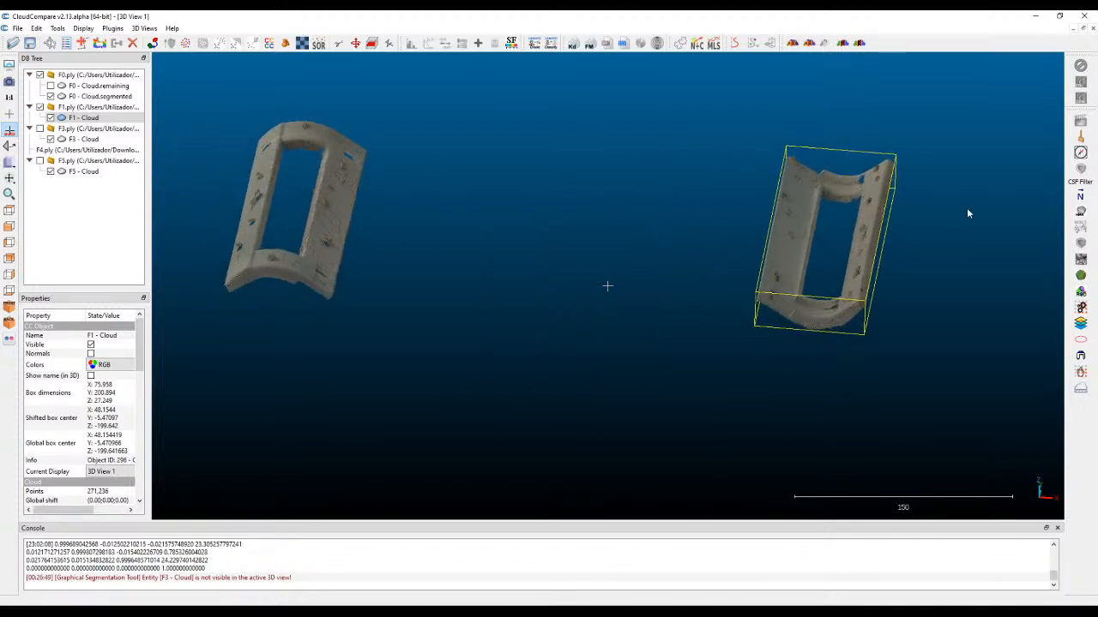
{"action": "left_click_drag", "start_coordinate": [514, 232], "coordinate": [787, 236]}
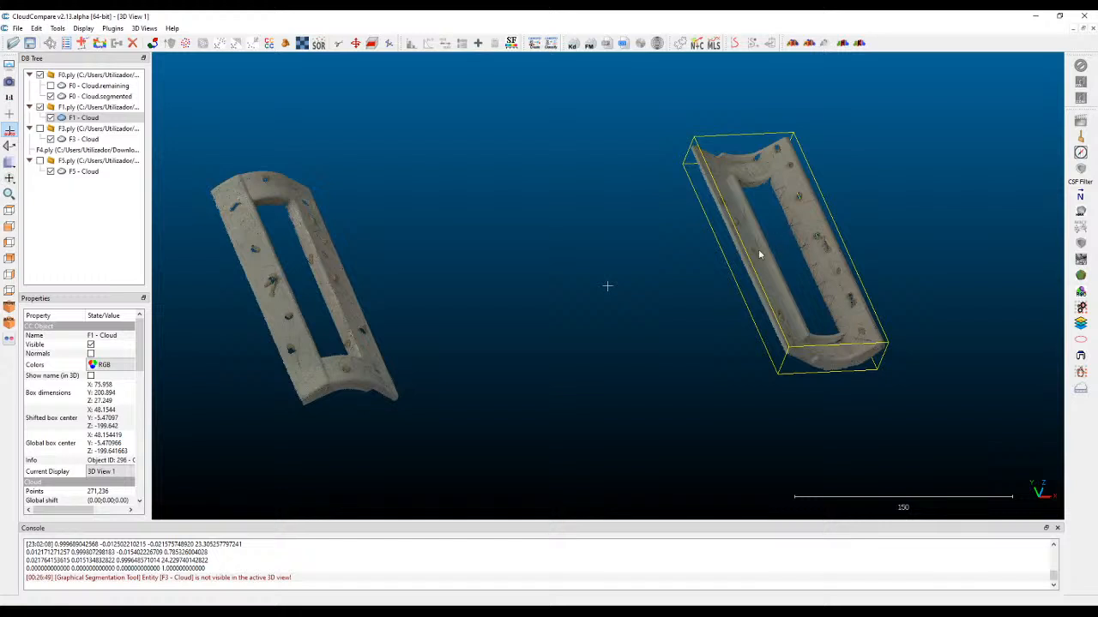
{"action": "left_click_drag", "start_coordinate": [373, 287], "coordinate": [569, 274]}
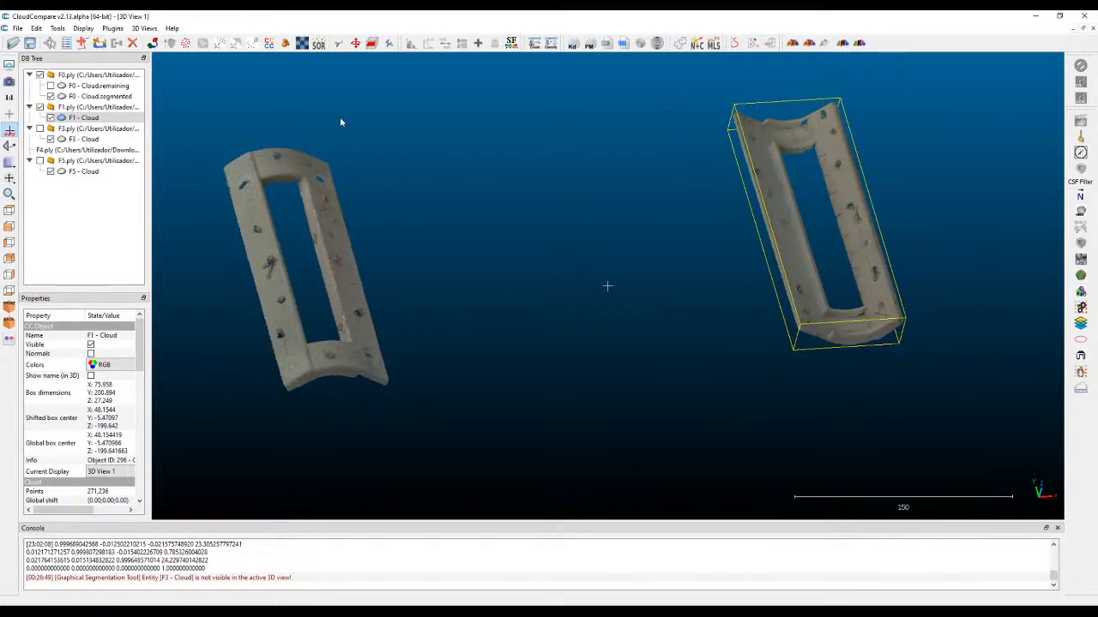
{"action": "left_click_drag", "start_coordinate": [706, 235], "coordinate": [597, 246]}
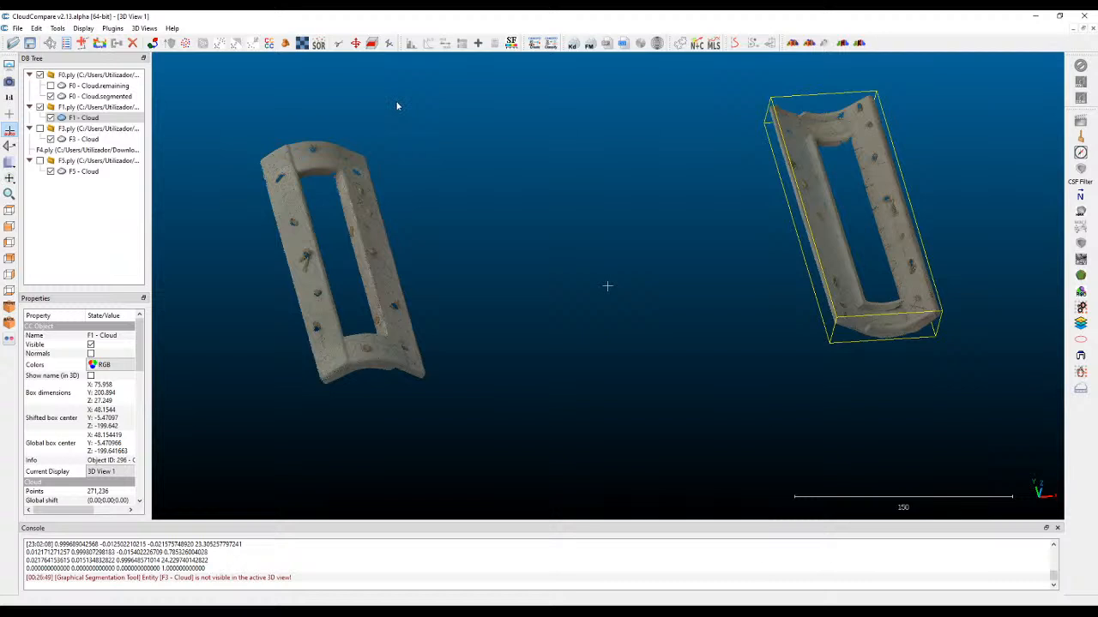
{"action": "mouse_move", "coordinate": [174, 92]}
{"action": "right_click_drag", "start_coordinate": [699, 183], "coordinate": [756, 169]}
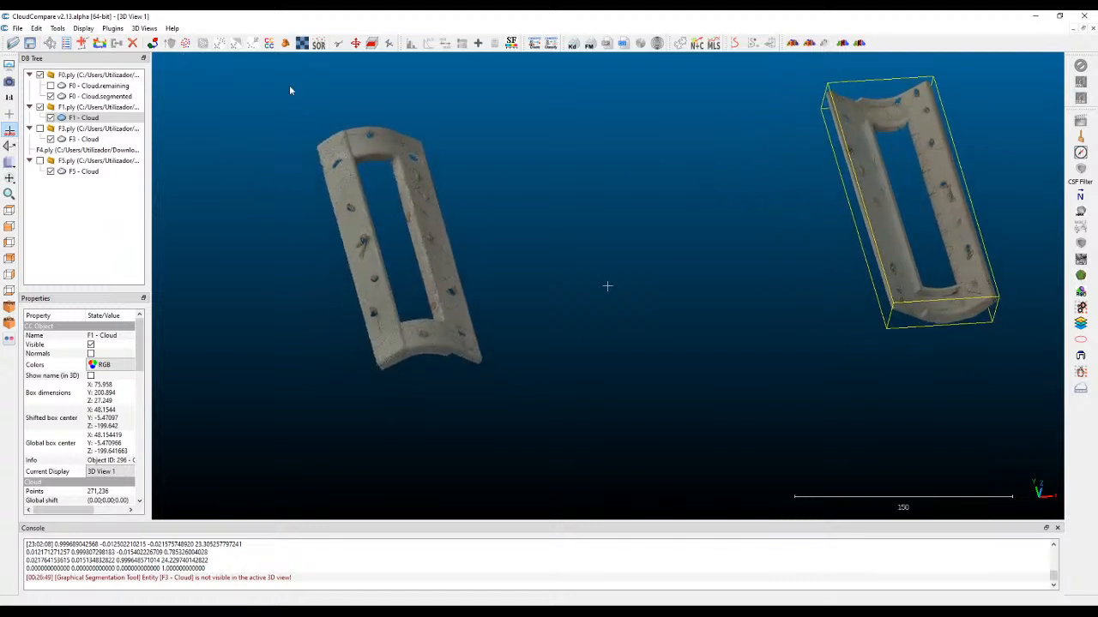
Translate the F1 cloud directly beneath the F0 part in front view and rotate it until both arches curve the same way.
{"action": "left_click", "coordinate": [9, 226]}
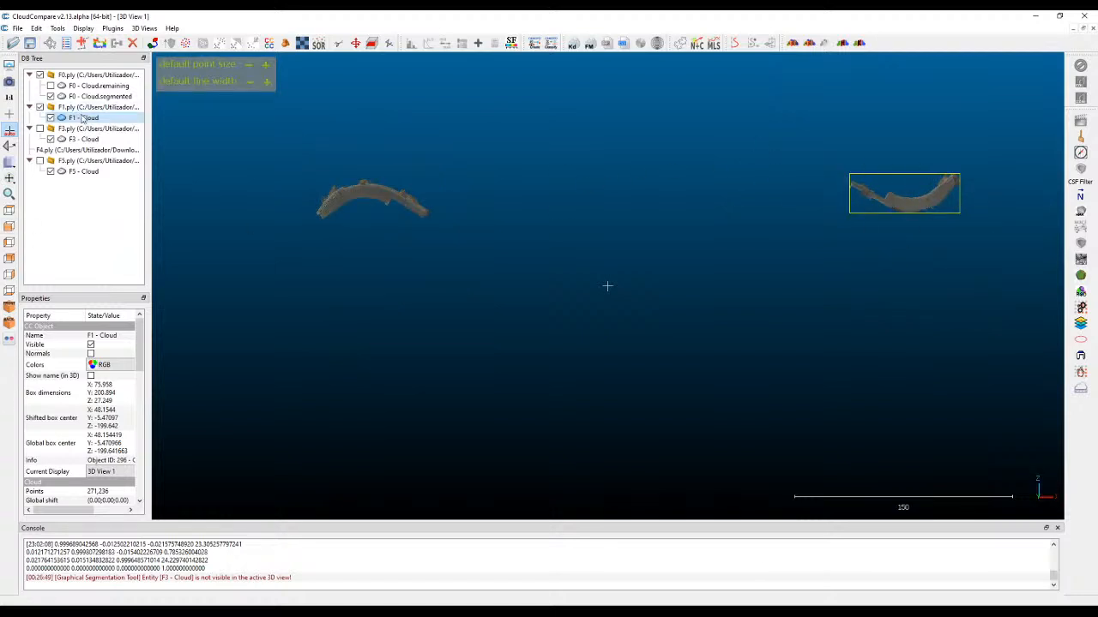
{"action": "left_click", "coordinate": [356, 43]}
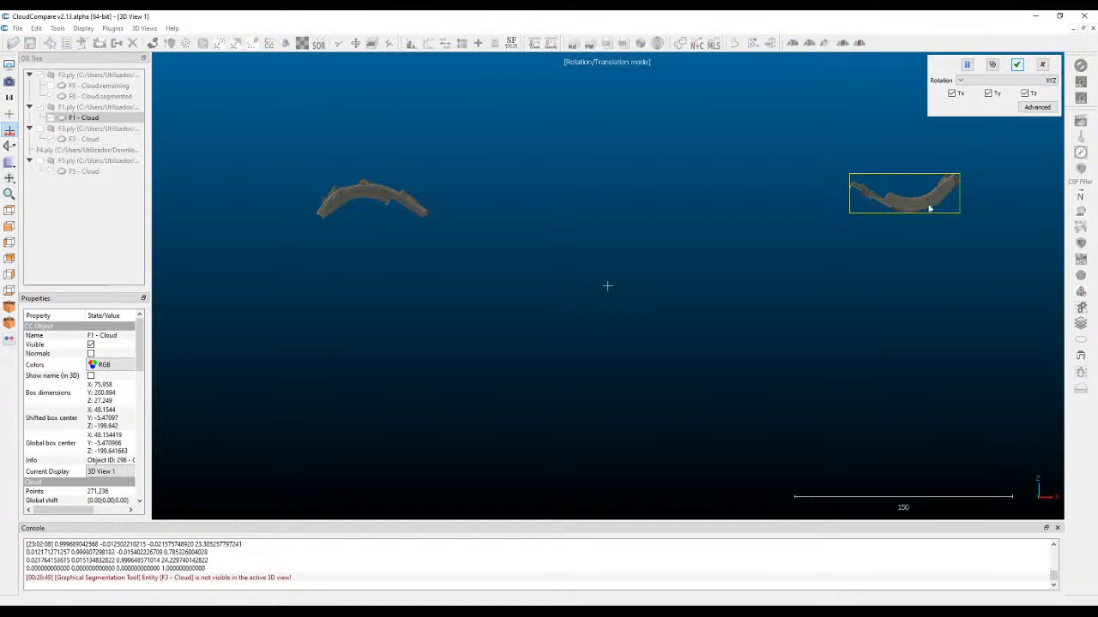
{"action": "right_click_drag", "start_coordinate": [930, 205], "coordinate": [402, 252]}
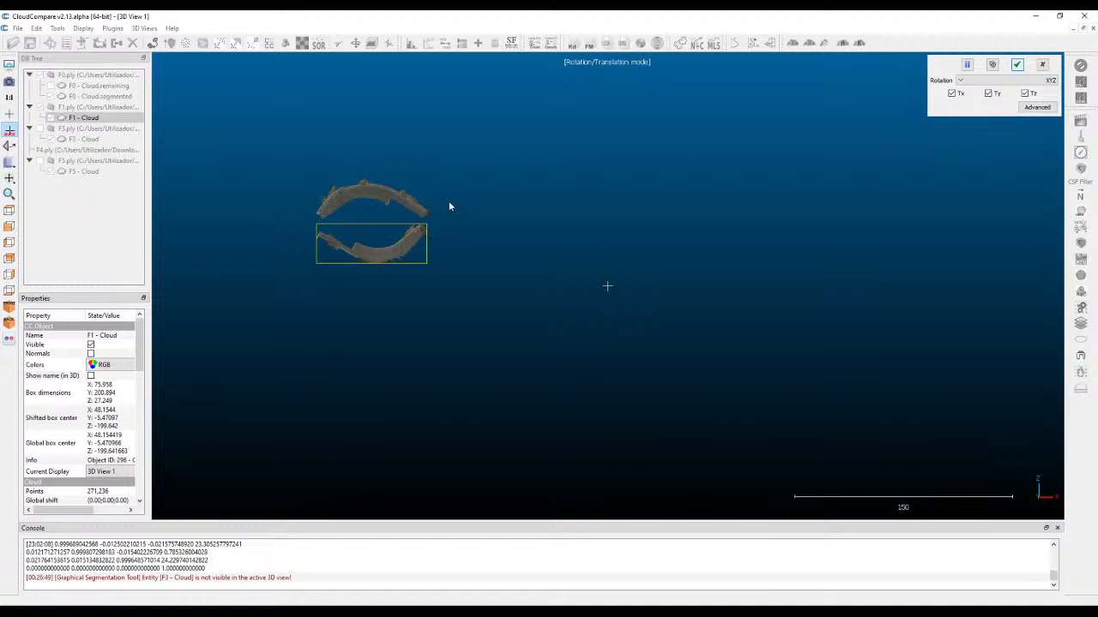
{"action": "left_click_drag", "start_coordinate": [460, 185], "coordinate": [160, 82]}
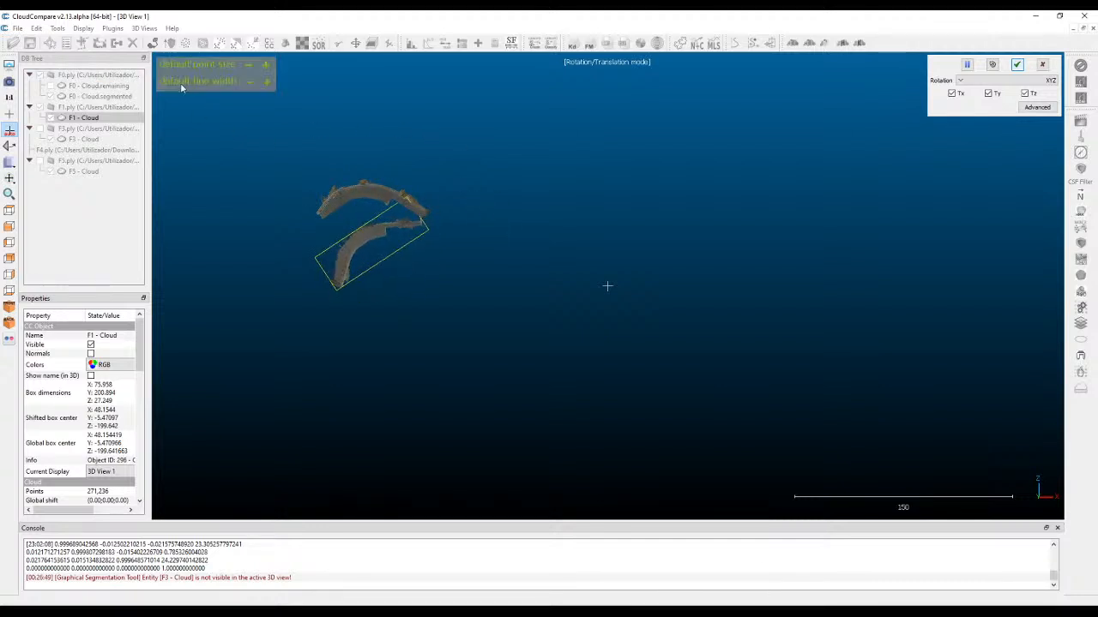
{"action": "left_click_drag", "start_coordinate": [519, 174], "coordinate": [414, 188]}
{"action": "scroll", "coordinate": [314, 210], "scroll_direction": "up", "scroll_amount": 1}
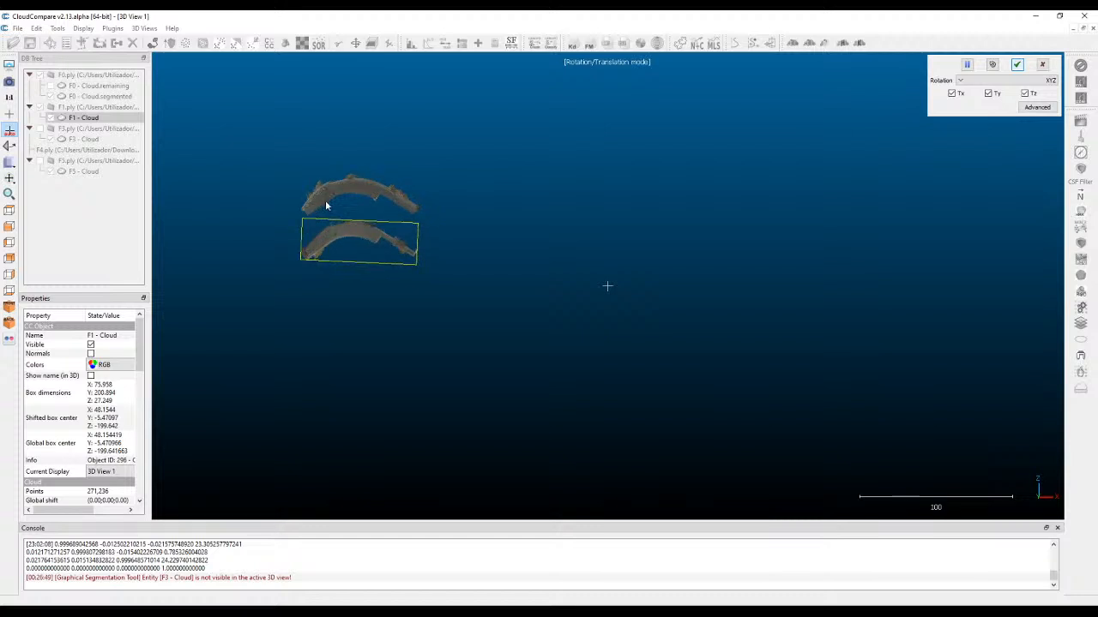
{"action": "scroll", "coordinate": [352, 195], "scroll_direction": "down", "scroll_amount": 1}
{"action": "left_click", "coordinate": [967, 63]}
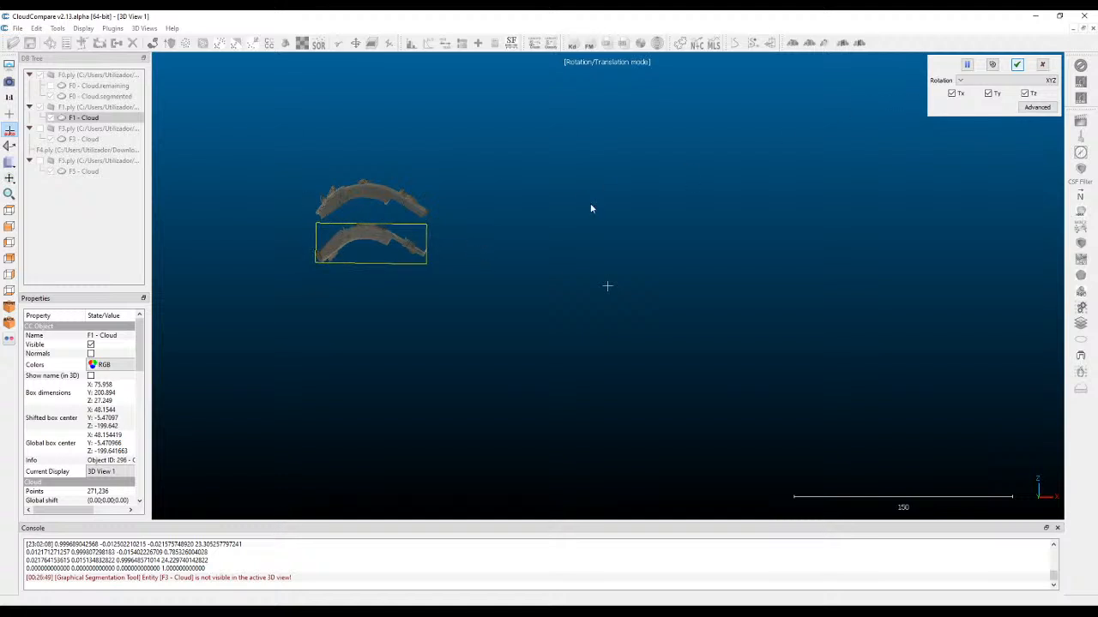
{"action": "key", "text": "space"}
{"action": "scroll", "coordinate": [285, 207], "scroll_direction": "up", "scroll_amount": 7}
{"action": "right_click_drag", "start_coordinate": [363, 183], "coordinate": [657, 233]}
{"action": "scroll", "coordinate": [644, 177], "scroll_direction": "up", "scroll_amount": 8}
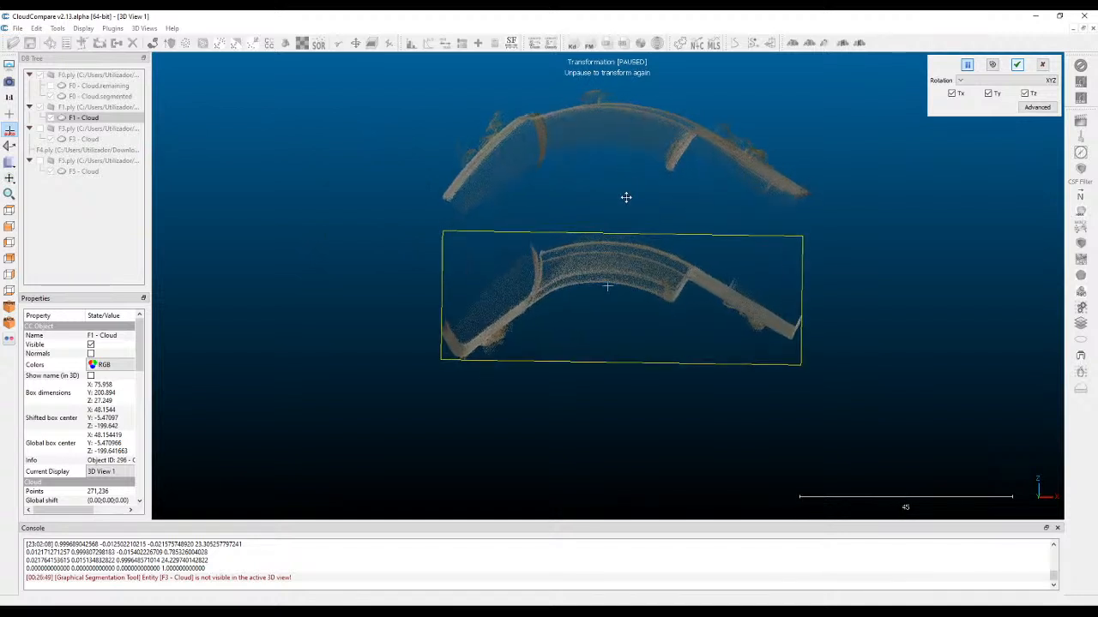
{"action": "scroll", "coordinate": [549, 214], "scroll_direction": "up", "scroll_amount": 3}
{"action": "right_click_drag", "start_coordinate": [499, 186], "coordinate": [592, 258]}
{"action": "key", "text": "space"}
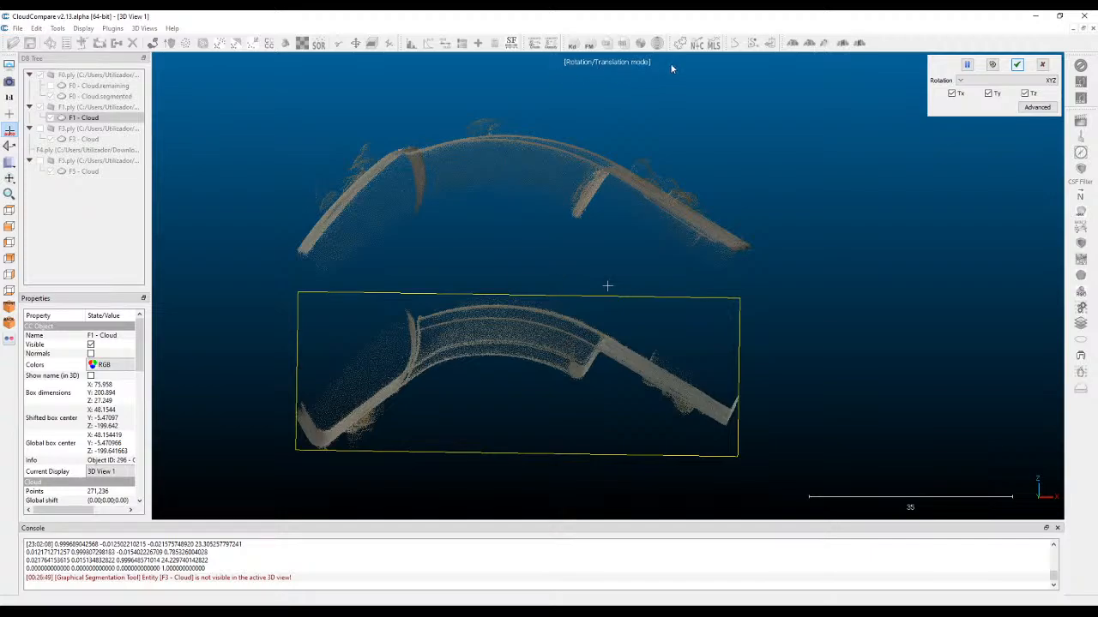
{"action": "left_click_drag", "start_coordinate": [512, 343], "coordinate": [657, 384]}
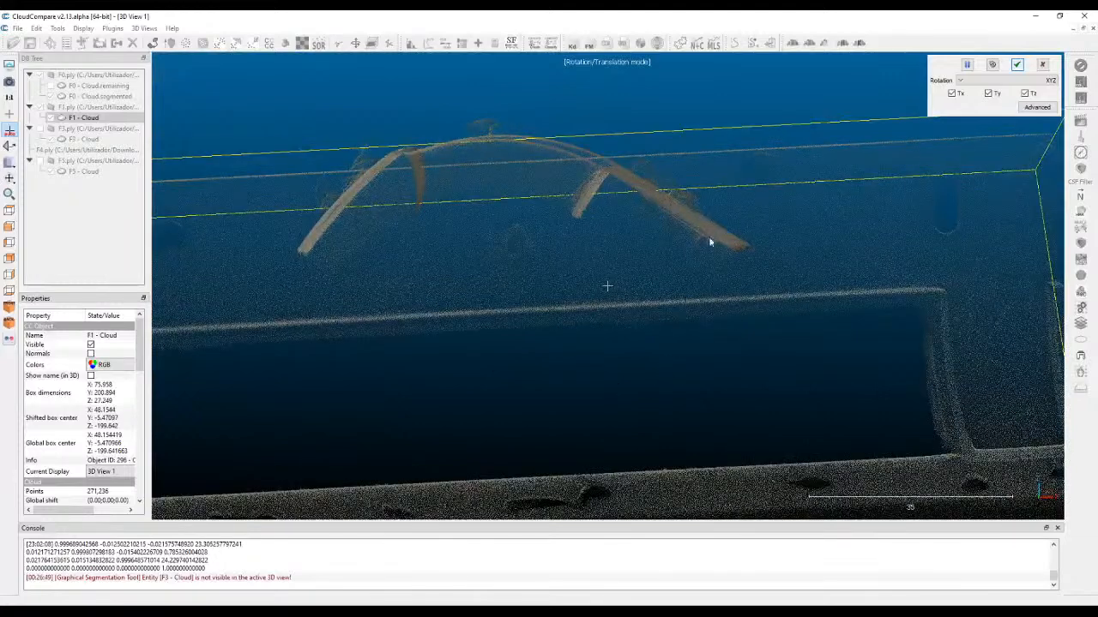
{"action": "left_click", "coordinate": [1044, 65]}
Rotate the F1 cloud in front view until its arch curves upward like F0's, and translate it across to the F0 part.
{"action": "scroll", "coordinate": [534, 237], "scroll_direction": "down", "scroll_amount": 13}
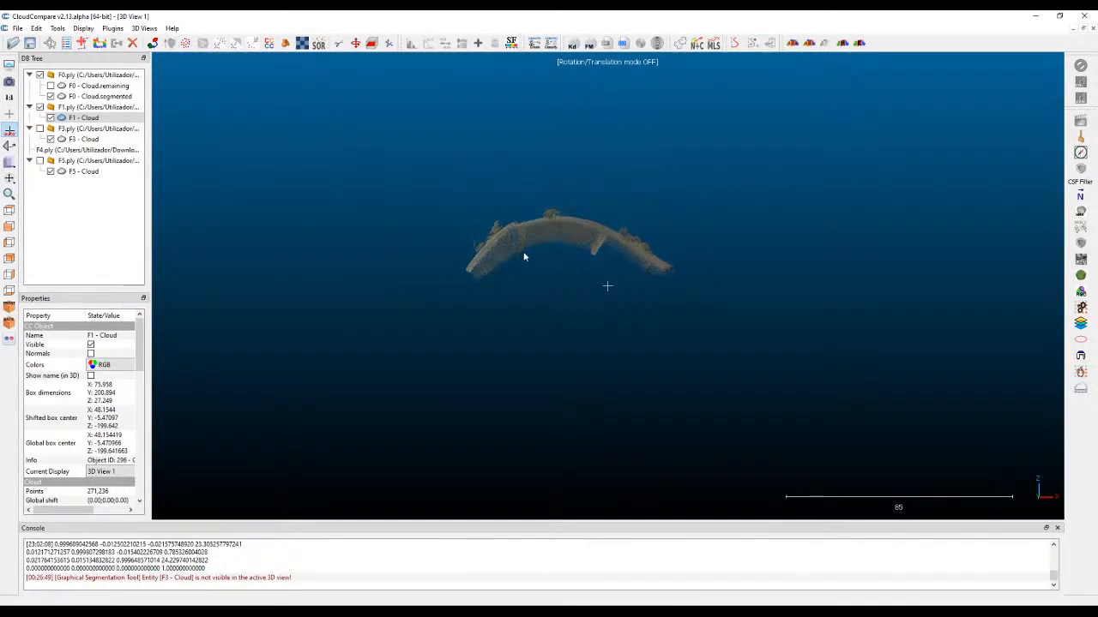
{"action": "right_click_drag", "start_coordinate": [731, 312], "coordinate": [502, 287]}
{"action": "scroll", "coordinate": [686, 282], "scroll_direction": "down", "scroll_amount": 3}
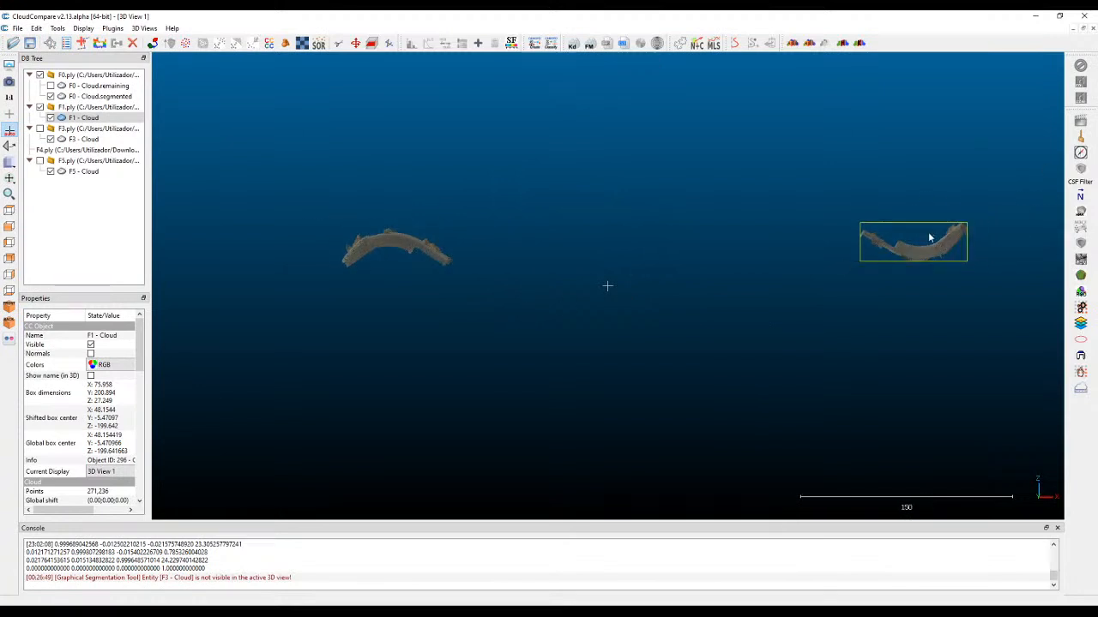
{"action": "left_click", "coordinate": [356, 43]}
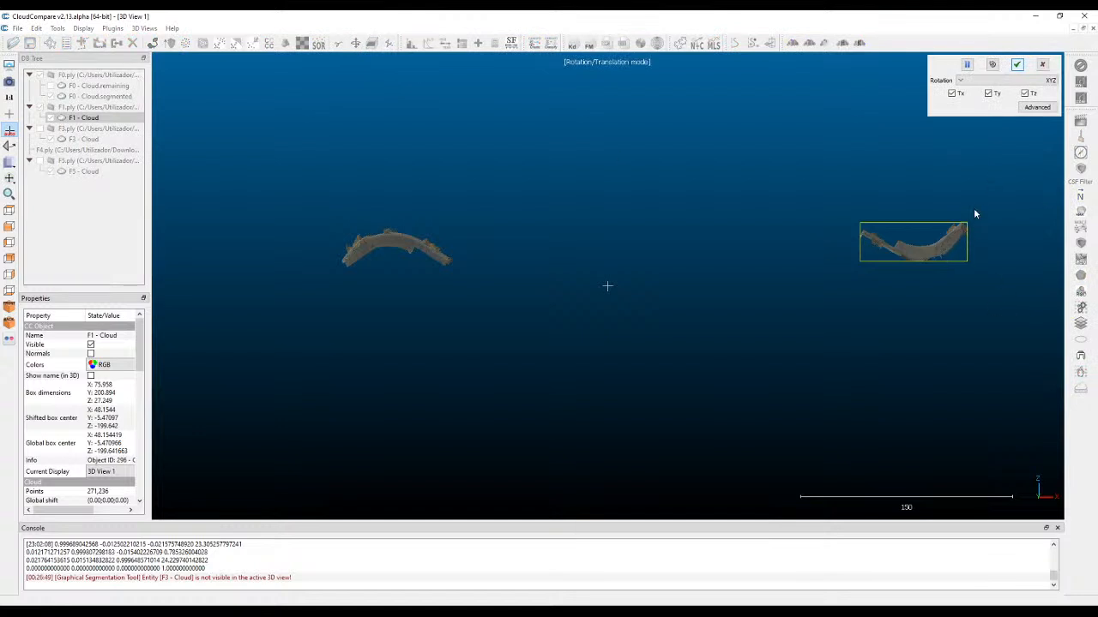
{"action": "left_click_drag", "start_coordinate": [978, 214], "coordinate": [522, 46]}
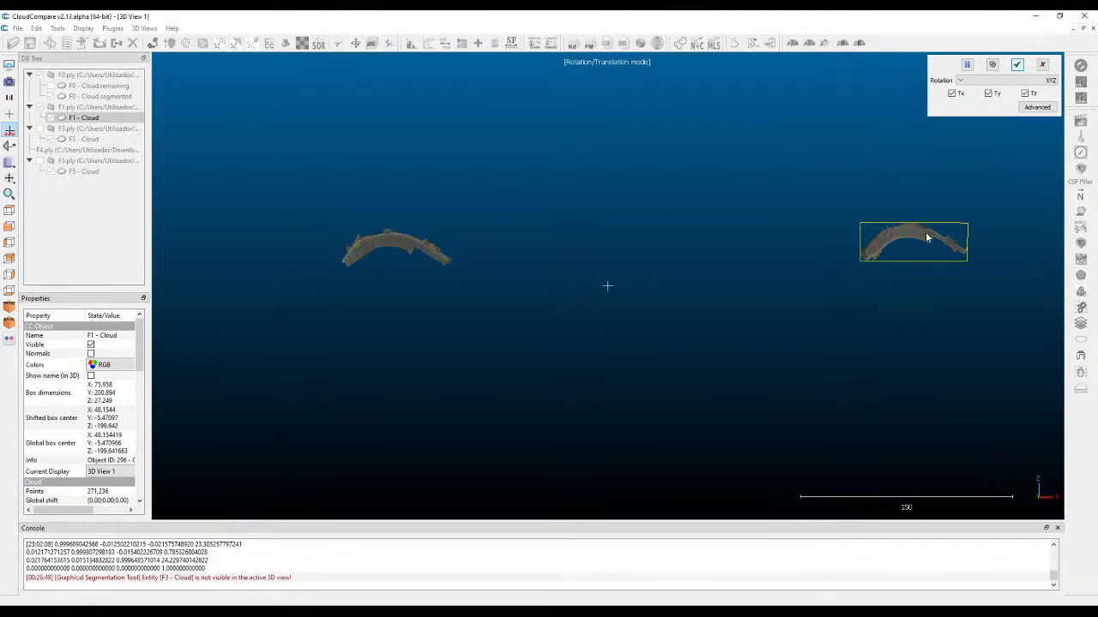
{"action": "right_click_drag", "start_coordinate": [924, 237], "coordinate": [407, 257]}
Raise the F1 cloud in front view so its arch overlaps the F0 arch.
{"action": "scroll", "coordinate": [294, 275], "scroll_direction": "up", "scroll_amount": 5}
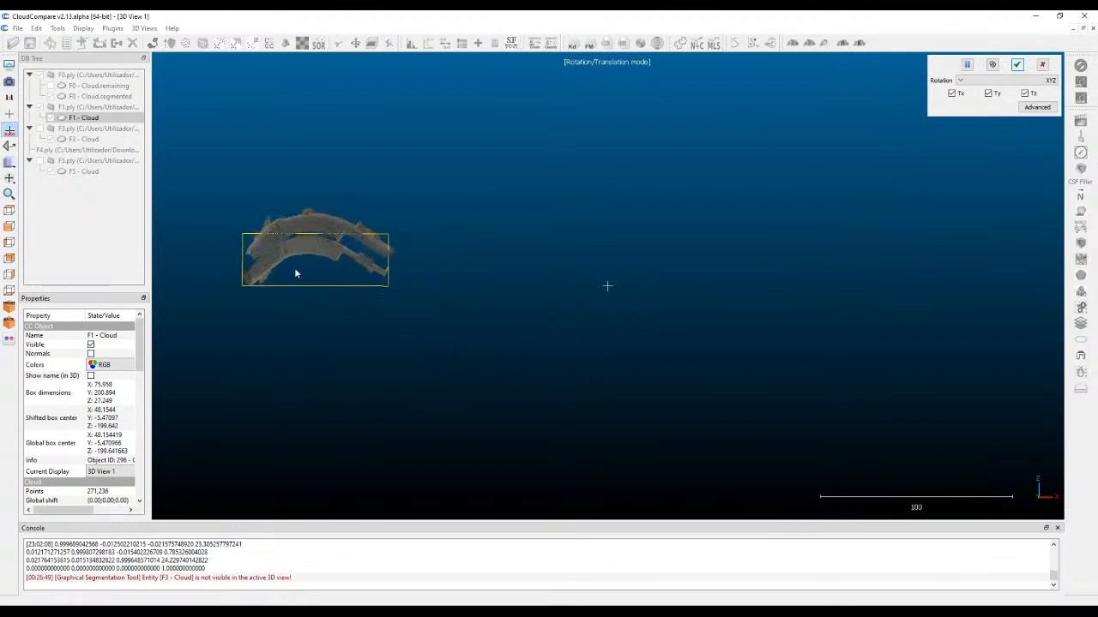
{"action": "scroll", "coordinate": [360, 233], "scroll_direction": "up", "scroll_amount": 1}
{"action": "key", "text": "space"}
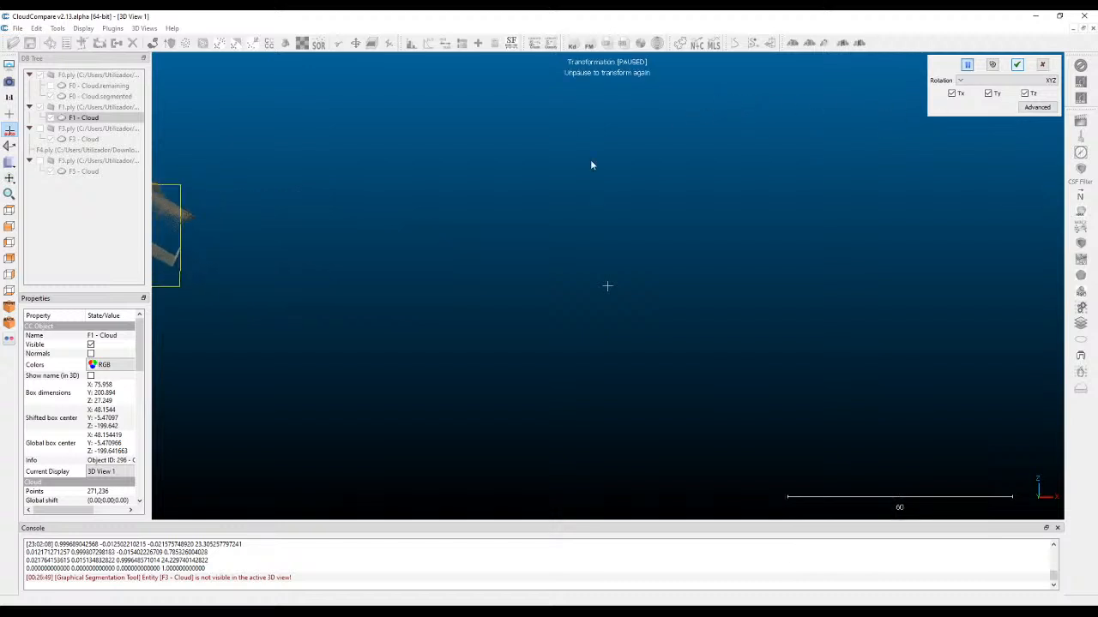
{"action": "right_click_drag", "start_coordinate": [277, 233], "coordinate": [814, 251]}
{"action": "scroll", "coordinate": [451, 176], "scroll_direction": "up", "scroll_amount": 5}
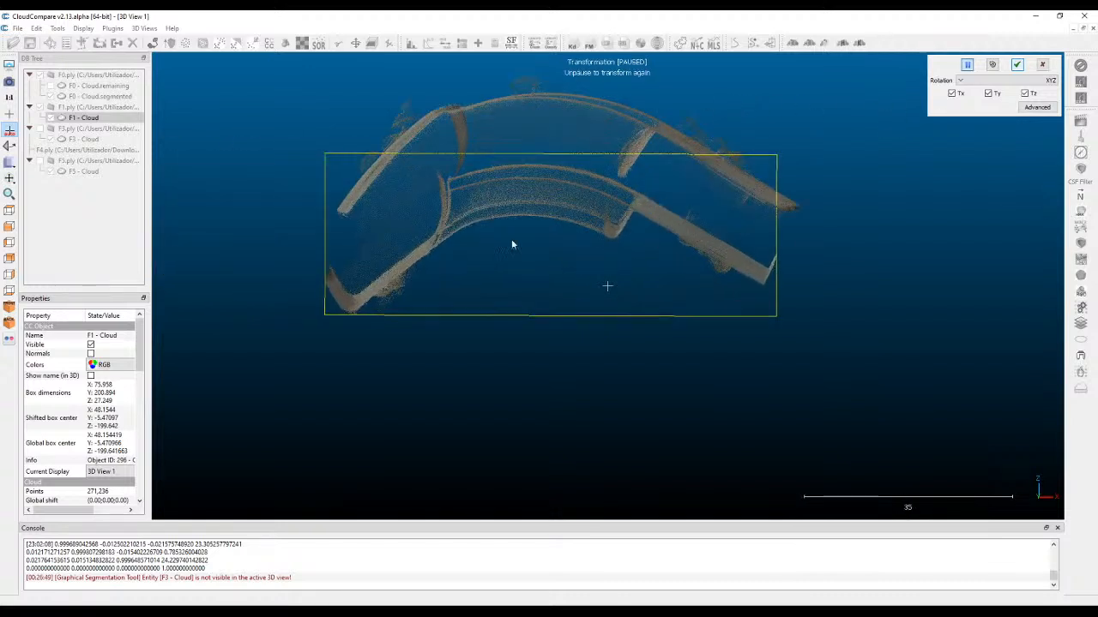
{"action": "right_click_drag", "start_coordinate": [563, 265], "coordinate": [606, 398]}
{"action": "key", "text": "space"}
{"action": "right_click_drag", "start_coordinate": [632, 342], "coordinate": [631, 274]}
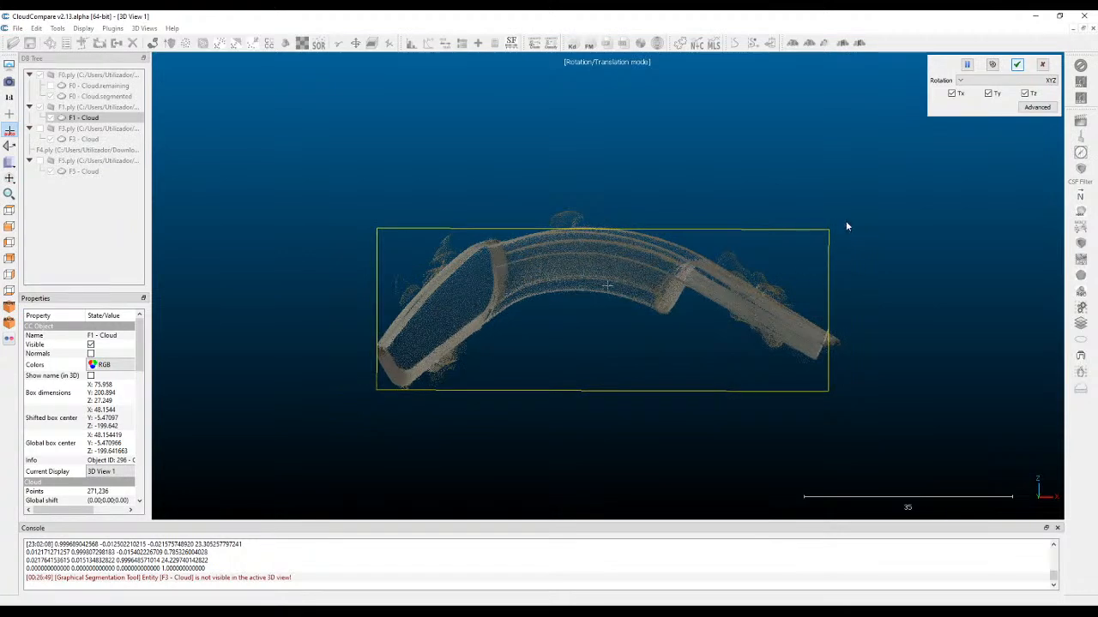
Fine-tune the F1 cloud's tilt and position in front view so its sloping ends follow the F0 outline.
{"action": "left_click_drag", "start_coordinate": [851, 220], "coordinate": [852, 146]}
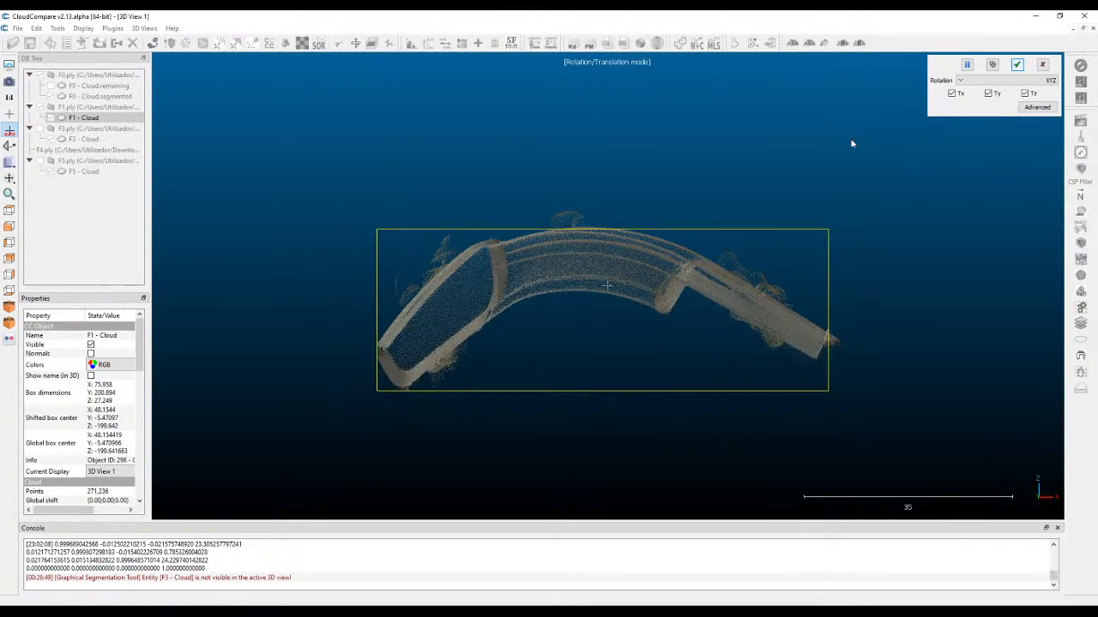
{"action": "right_click_drag", "start_coordinate": [797, 263], "coordinate": [782, 301]}
{"action": "left_click_drag", "start_coordinate": [814, 265], "coordinate": [862, 253]}
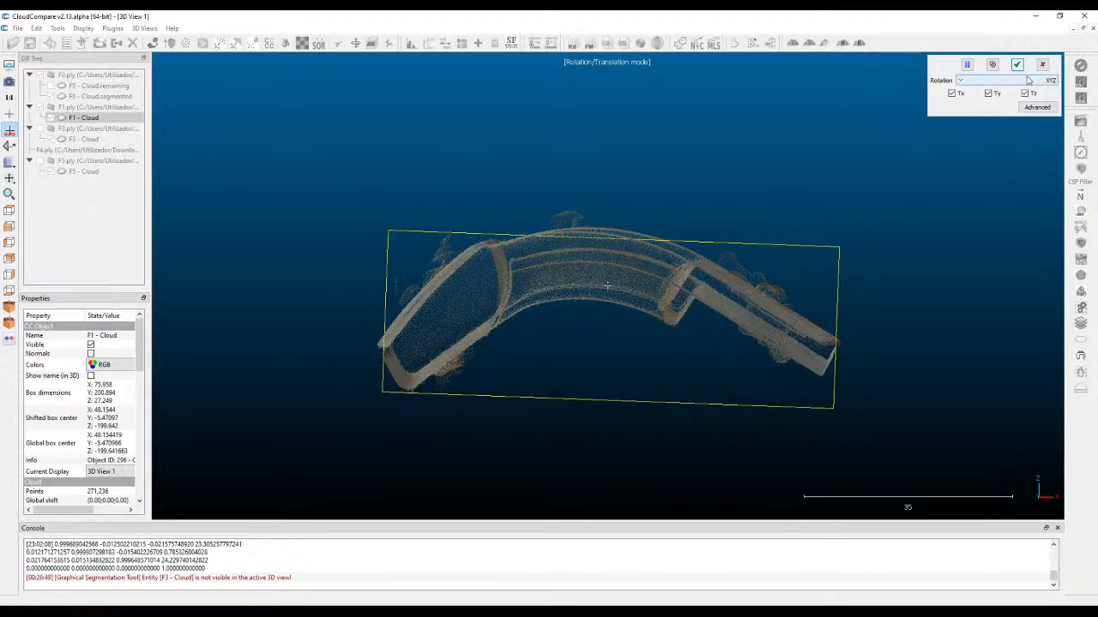
Translate the F1 cloud in top view until its upper edge, window and slot coincide with those of F0.
{"action": "left_click", "coordinate": [9, 212]}
{"action": "scroll", "coordinate": [467, 166], "scroll_direction": "down", "scroll_amount": 5}
{"action": "scroll", "coordinate": [514, 214], "scroll_direction": "down", "scroll_amount": 2}
{"action": "scroll", "coordinate": [598, 337], "scroll_direction": "up", "scroll_amount": 5}
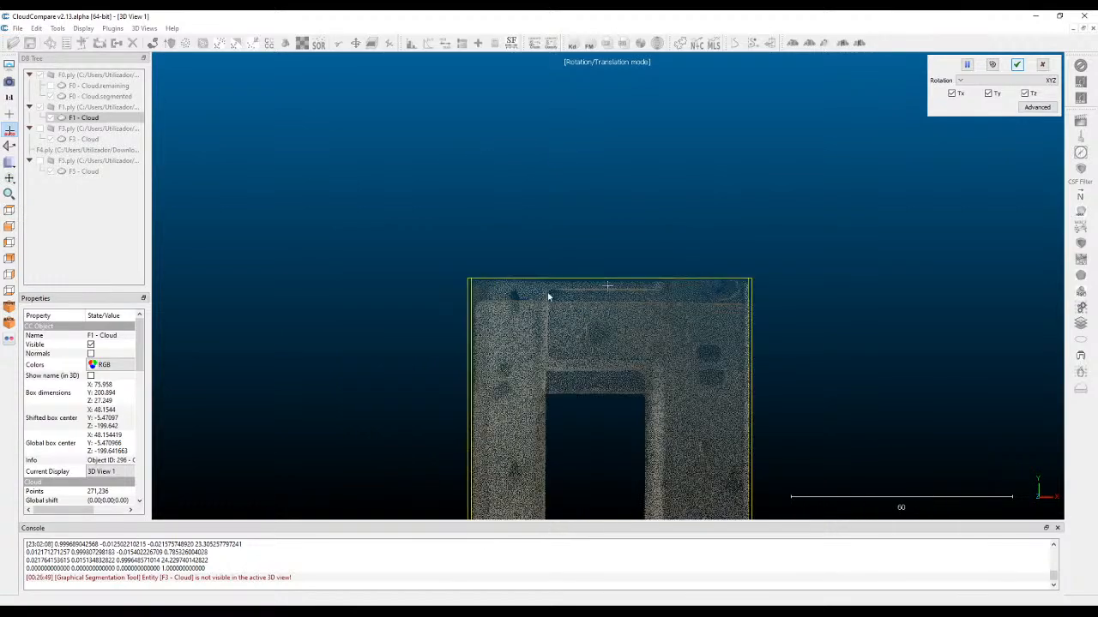
{"action": "right_click_drag", "start_coordinate": [532, 289], "coordinate": [535, 308]}
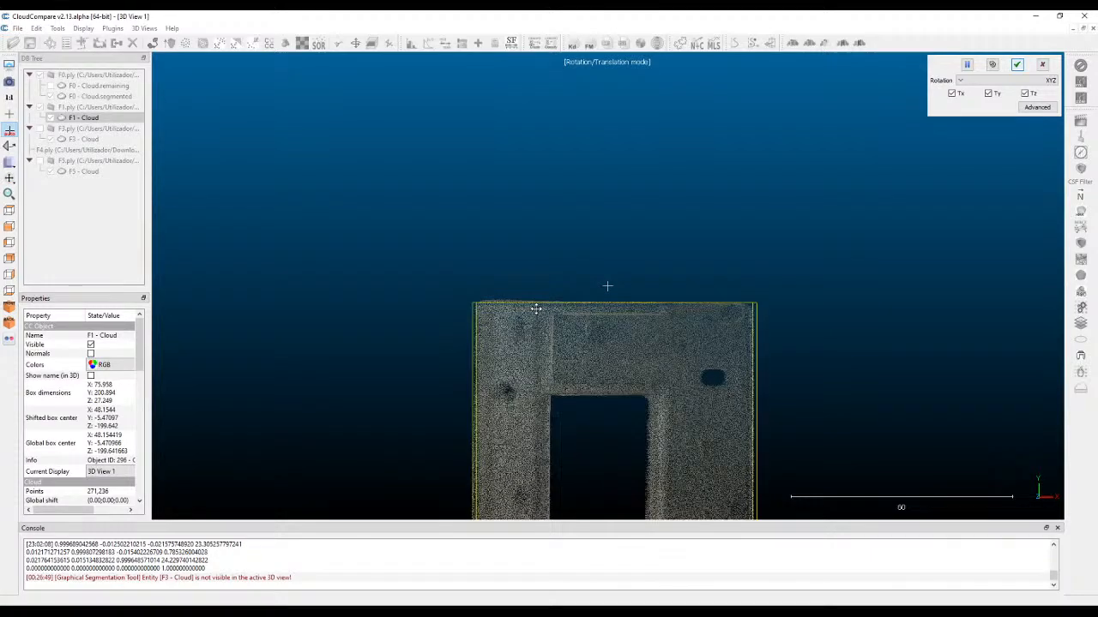
{"action": "scroll", "coordinate": [748, 338], "scroll_direction": "up", "scroll_amount": 3}
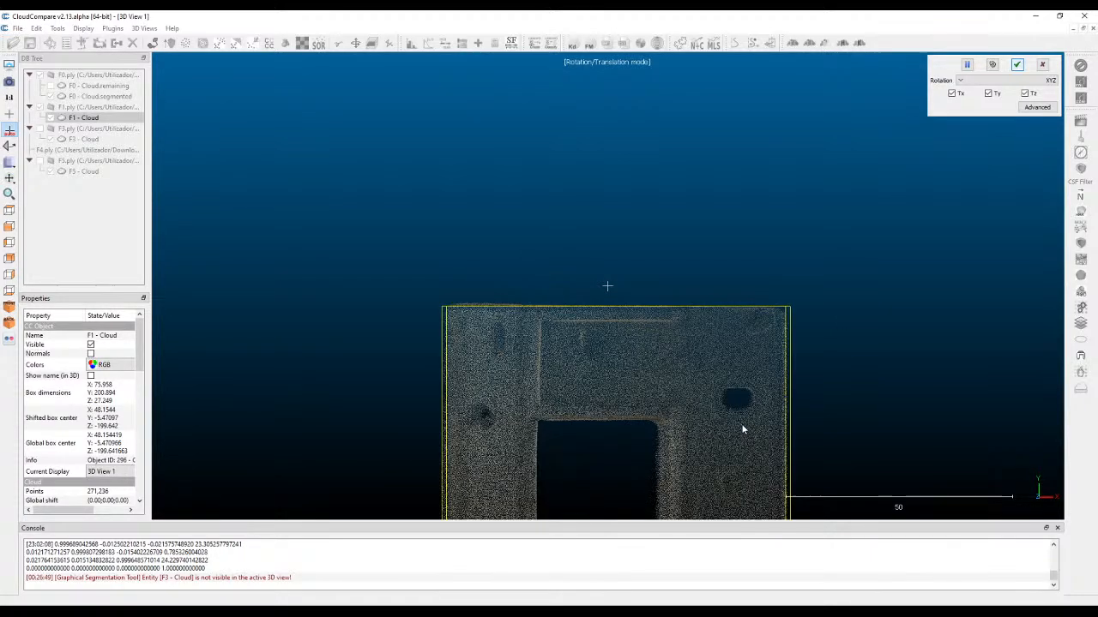
Adjust the F1 cloud's rotation and position in top view so its lower edge and slot match the F0 part.
{"action": "key", "text": "space"}
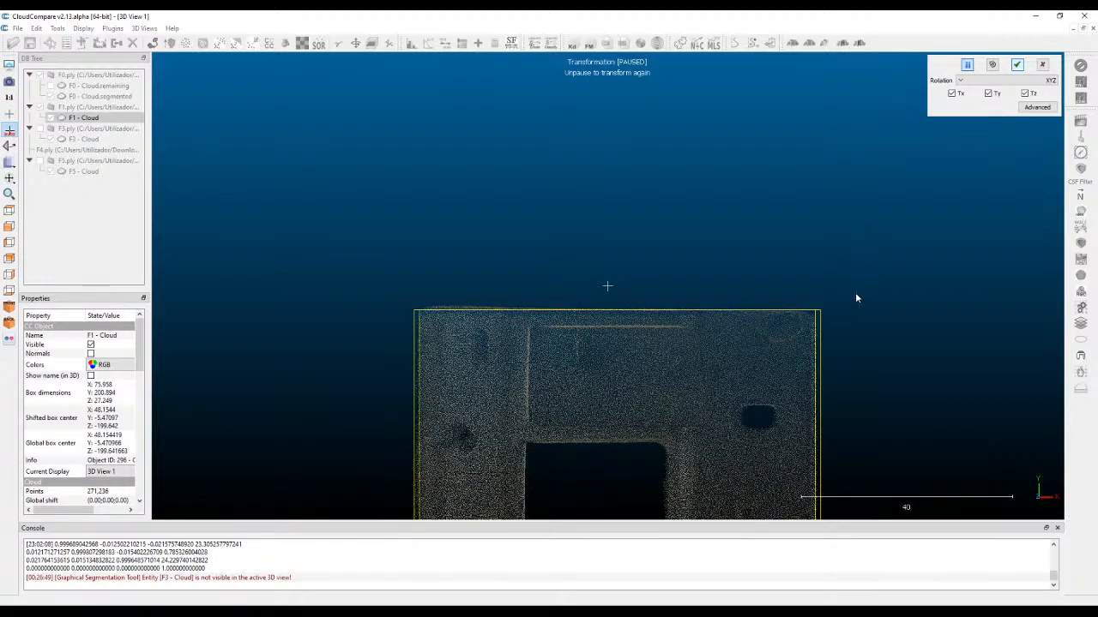
{"action": "left_click_drag", "start_coordinate": [933, 367], "coordinate": [766, 281]}
{"action": "mouse_move", "coordinate": [673, 299]}
{"action": "right_mouse_down"}
{"action": "mouse_move", "coordinate": [680, 412]}
{"action": "mouse_move", "coordinate": [669, 290]}
{"action": "right_mouse_up"}
{"action": "scroll", "coordinate": [676, 402], "scroll_direction": "up", "scroll_amount": 6}
{"action": "scroll", "coordinate": [625, 326], "scroll_direction": "down", "scroll_amount": 3}
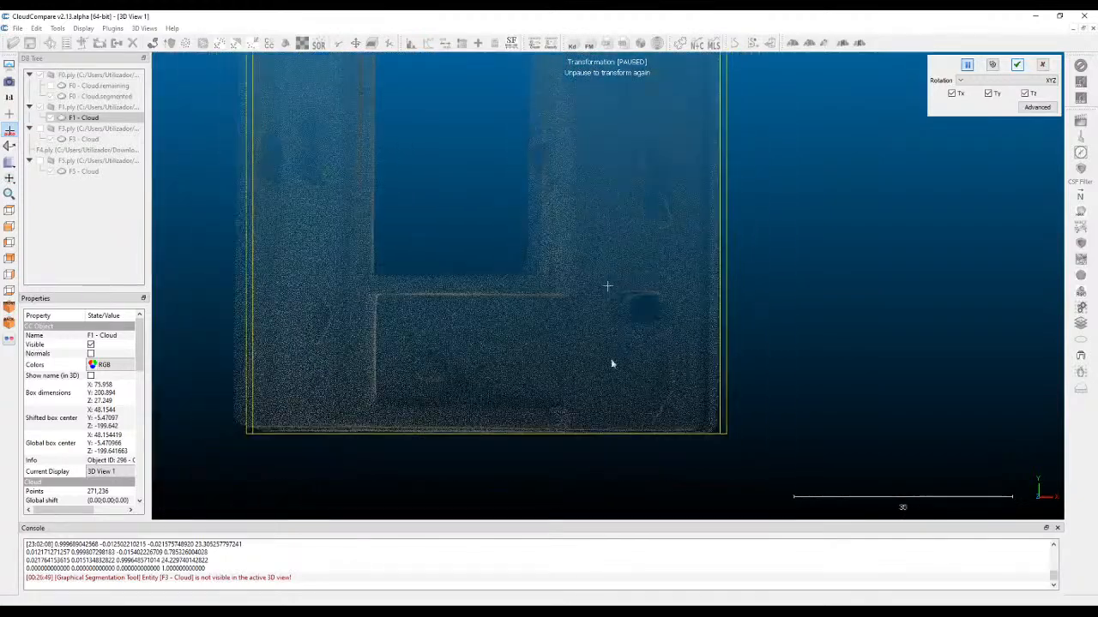
{"action": "key", "text": "space"}
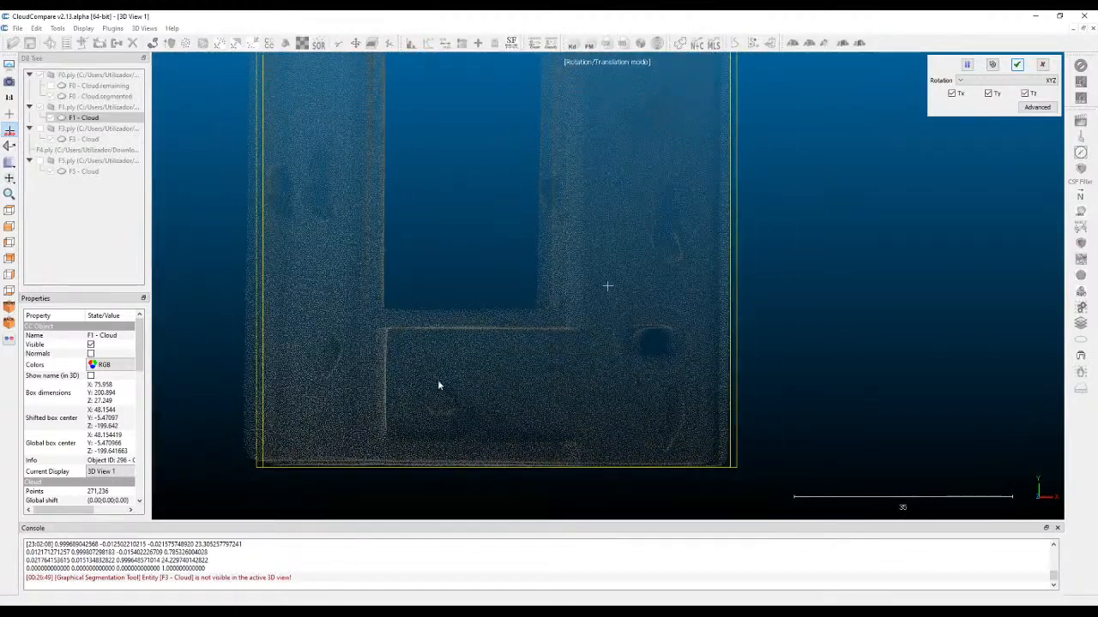
{"action": "mouse_move", "coordinate": [695, 479]}
{"action": "right_mouse_down"}
{"action": "mouse_move", "coordinate": [811, 466]}
{"action": "mouse_move", "coordinate": [690, 475]}
{"action": "right_mouse_up"}
{"action": "left_click_drag", "start_coordinate": [690, 474], "coordinate": [687, 486]}
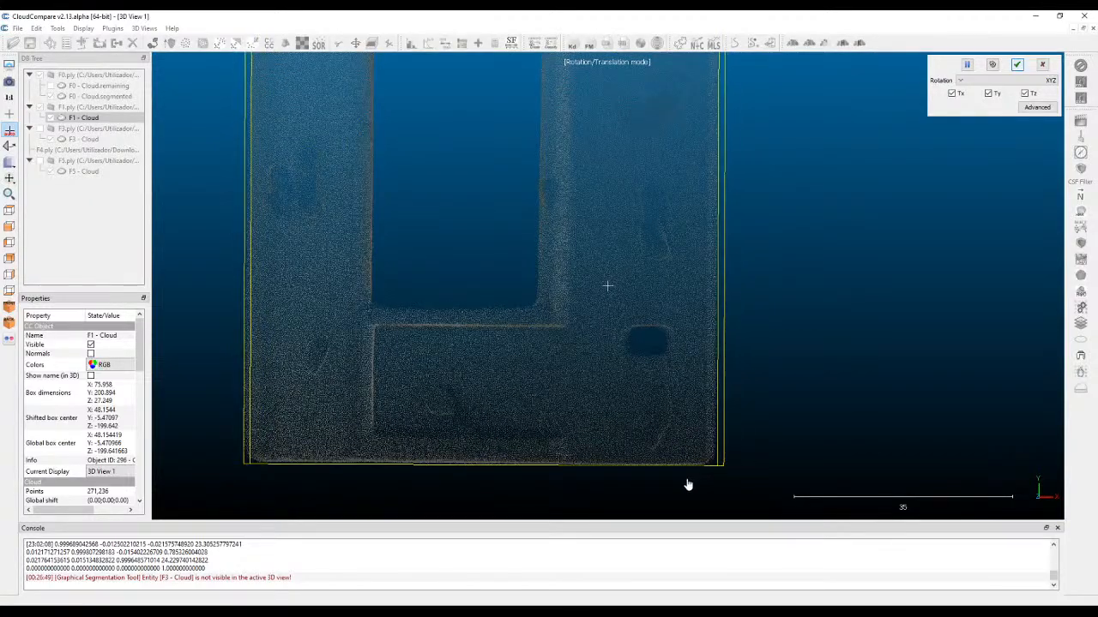
{"action": "left_click_drag", "start_coordinate": [527, 313], "coordinate": [723, 263]}
{"action": "left_click_drag", "start_coordinate": [687, 312], "coordinate": [639, 300]}
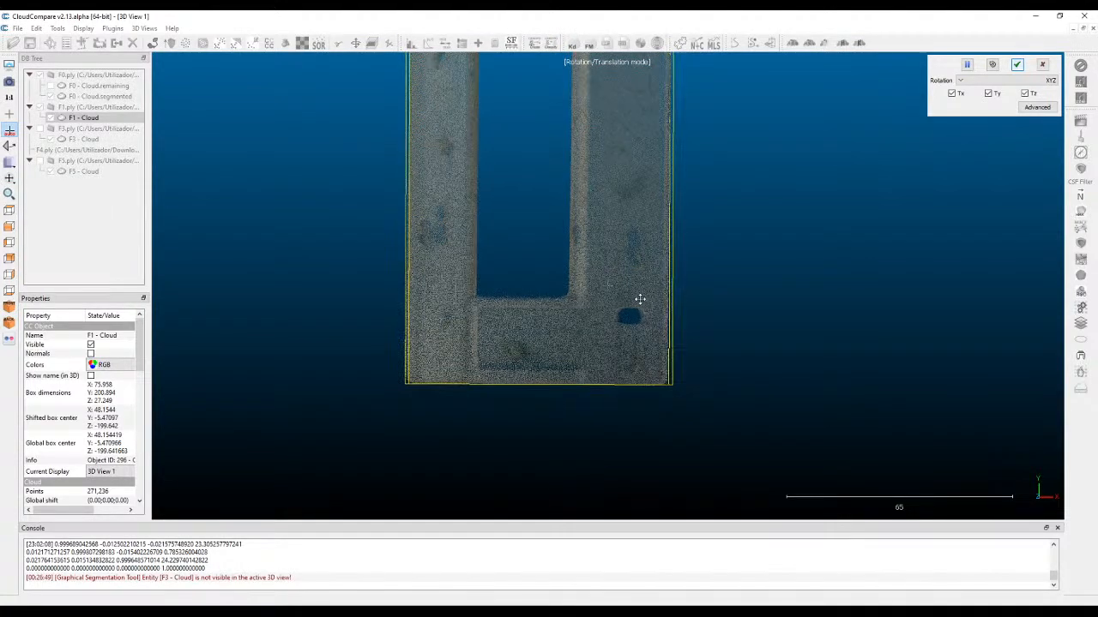
Check the overlapping F0 and F1 parts in an oblique view and apply the F1 transformation.
{"action": "key", "text": "space"}
{"action": "left_click_drag", "start_coordinate": [612, 360], "coordinate": [630, 272]}
{"action": "scroll", "coordinate": [522, 296], "scroll_direction": "up", "scroll_amount": 10}
{"action": "left_click_drag", "start_coordinate": [522, 296], "coordinate": [718, 261]}
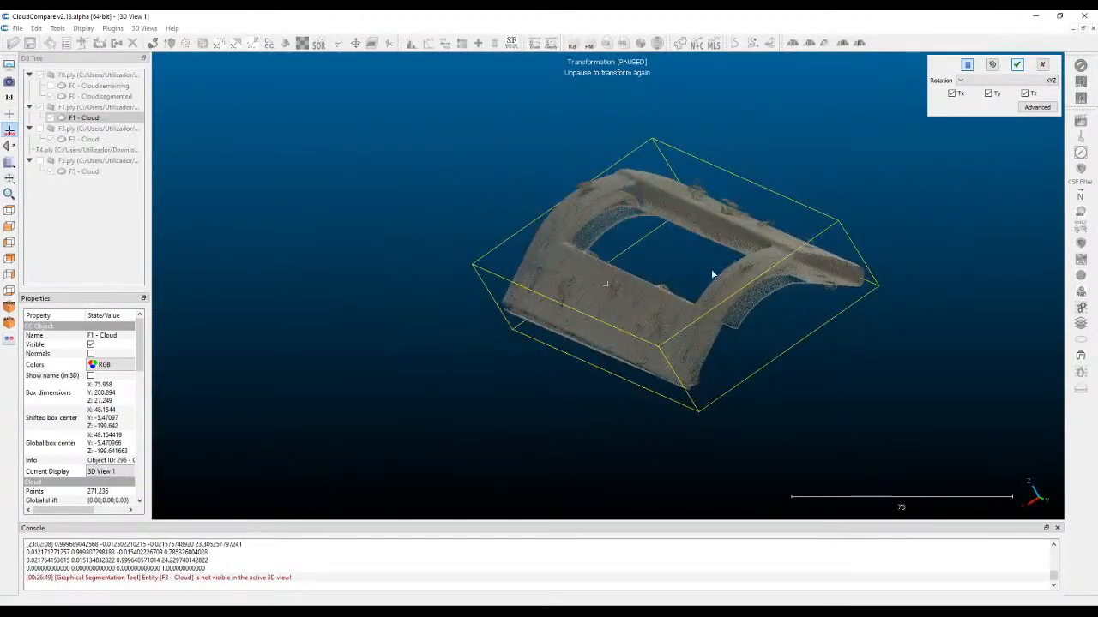
{"action": "left_click", "coordinate": [1018, 65]}
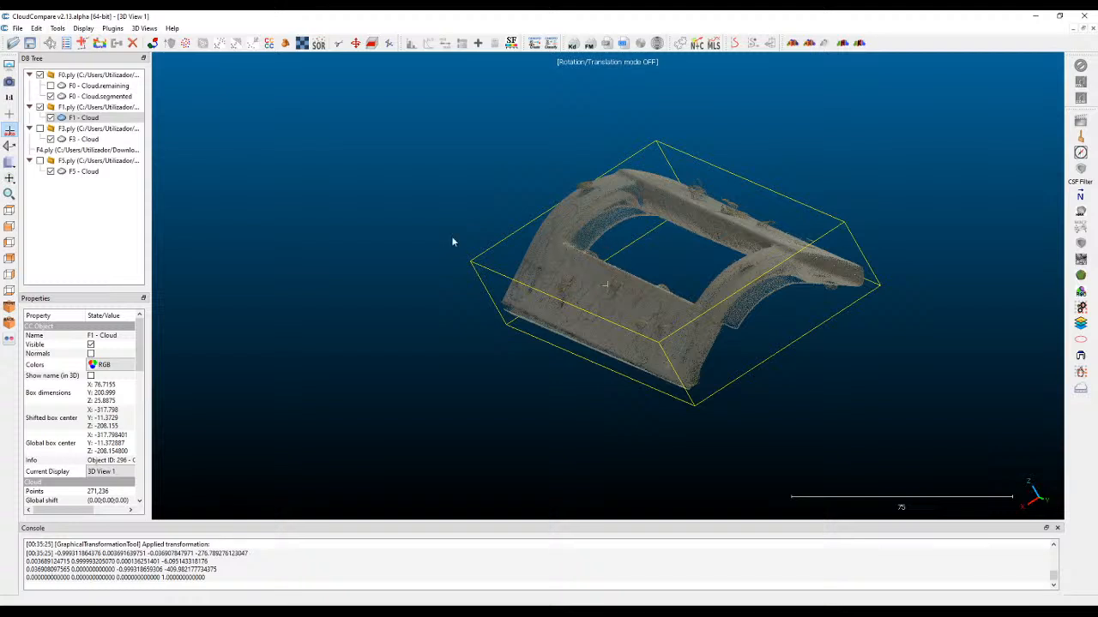
Clone the segmented F0 cloud and the F1 cloud together.
{"action": "left_click", "coordinate": [77, 97]}
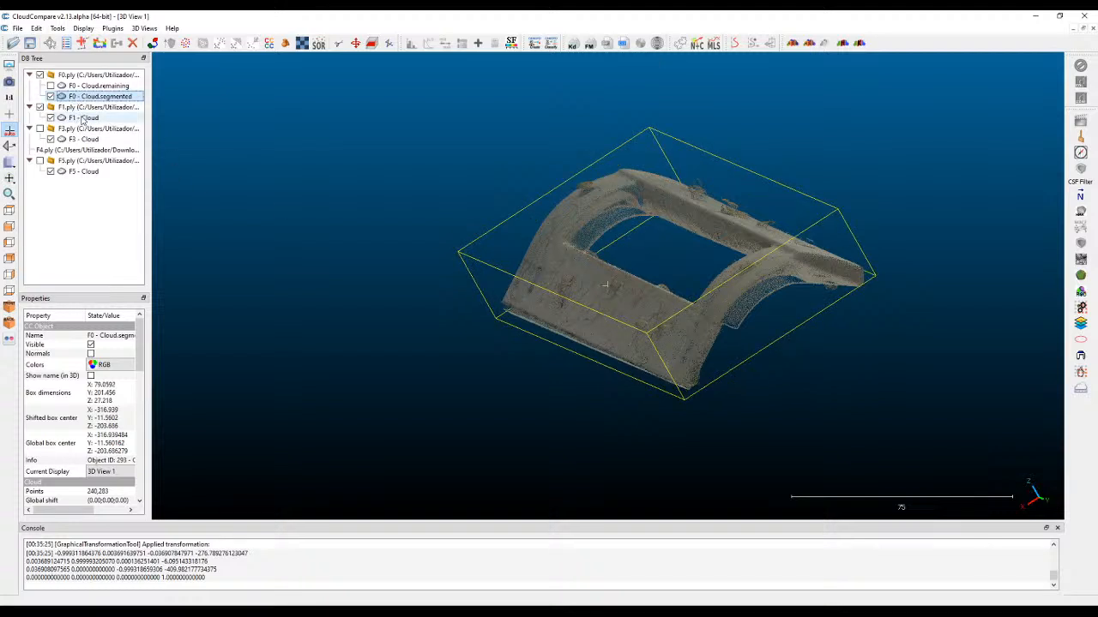
{"action": "left_click_drag", "start_coordinate": [576, 440], "coordinate": [493, 390]}
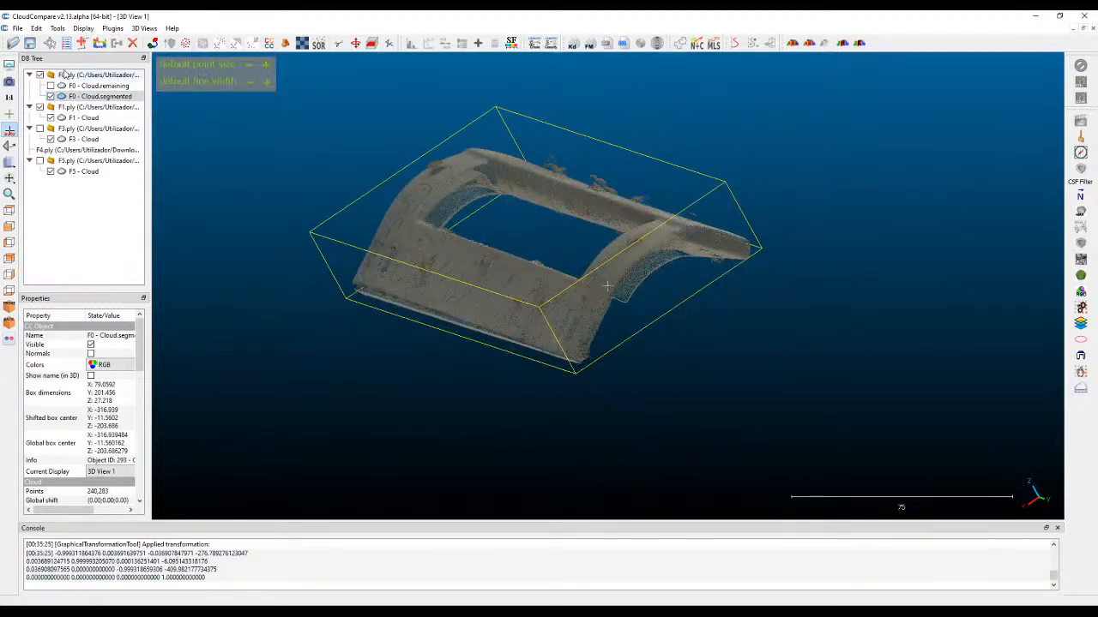
{"action": "left_click", "coordinate": [84, 118], "text": "ctrl"}
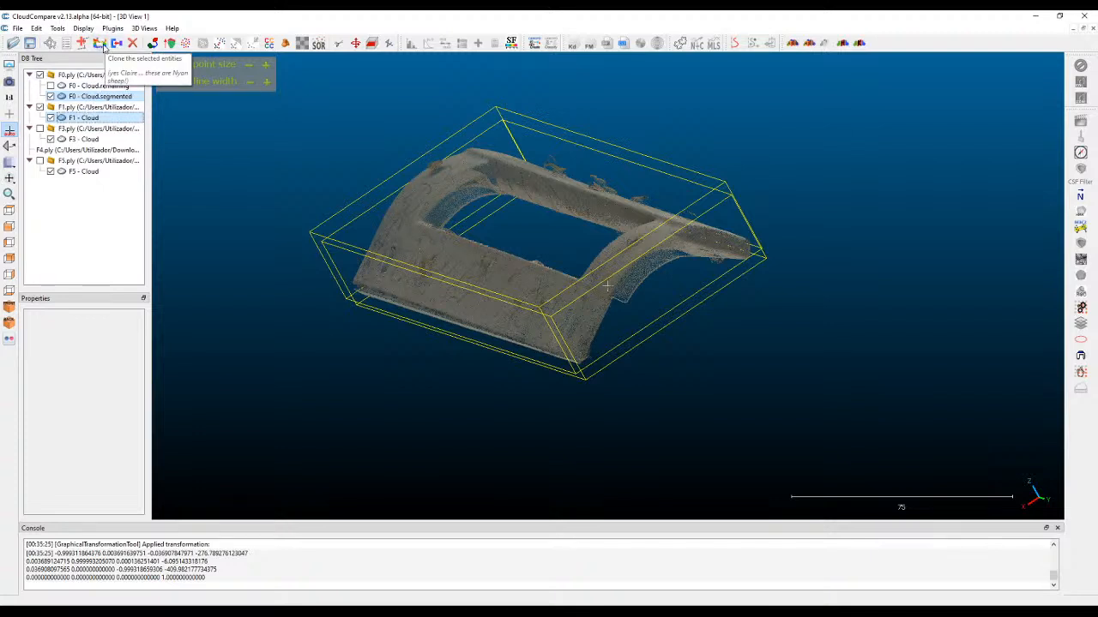
{"action": "left_click", "coordinate": [101, 45]}
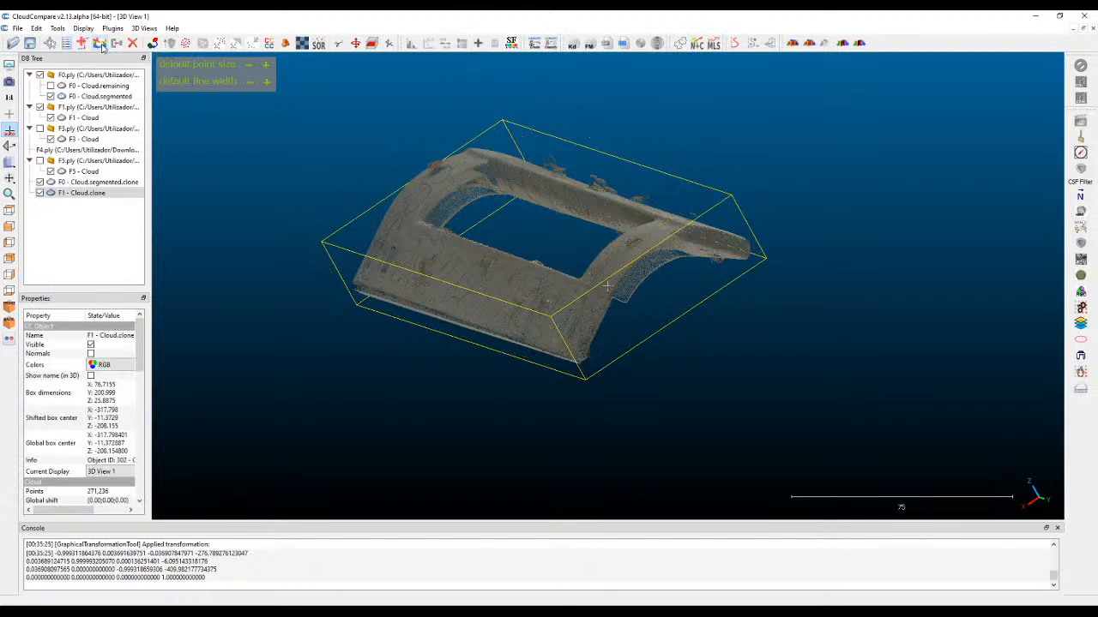
Hide the original F0 and F1 groups and collapse all scan groups, leaving only the two clones displayed.
{"action": "left_click", "coordinate": [40, 107]}
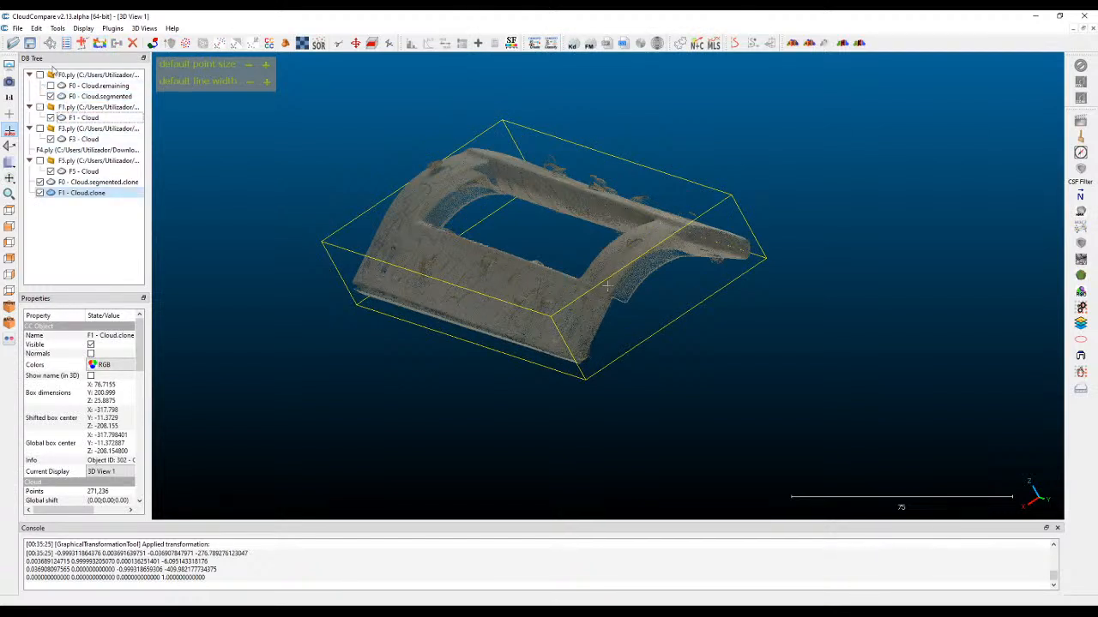
{"action": "left_click", "coordinate": [29, 74]}
{"action": "left_click", "coordinate": [29, 86]}
{"action": "left_click", "coordinate": [29, 96]}
{"action": "left_click", "coordinate": [30, 117]}
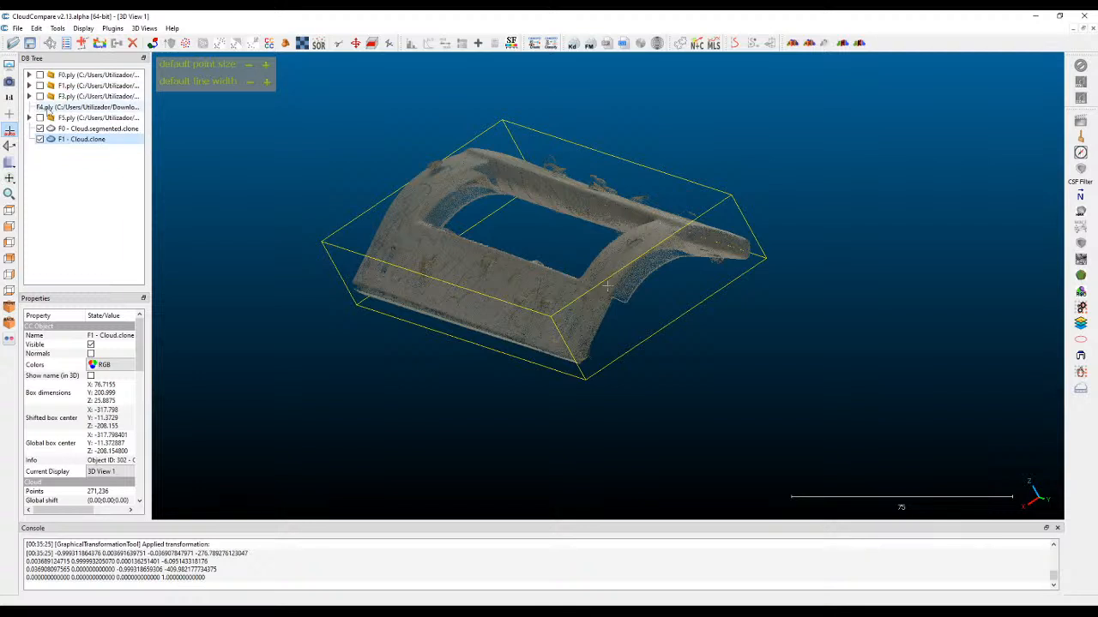
Inspect the F0 and F1 clones individually and view their overlap from the side.
{"action": "left_click", "coordinate": [73, 128]}
{"action": "left_click", "coordinate": [84, 139]}
{"action": "left_click", "coordinate": [88, 129]}
{"action": "left_click_drag", "start_coordinate": [625, 390], "coordinate": [557, 210]}
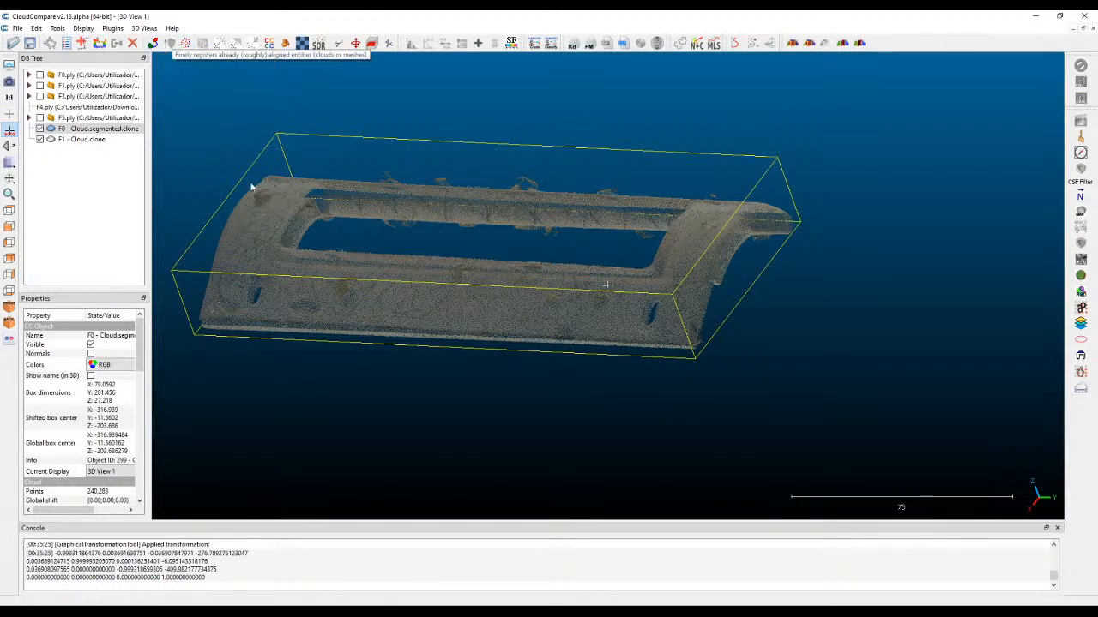
Review the fine registration settings for the F0 and F1 clones, close them without registering, and reselect the F0 clone.
{"action": "left_click", "coordinate": [327, 124]}
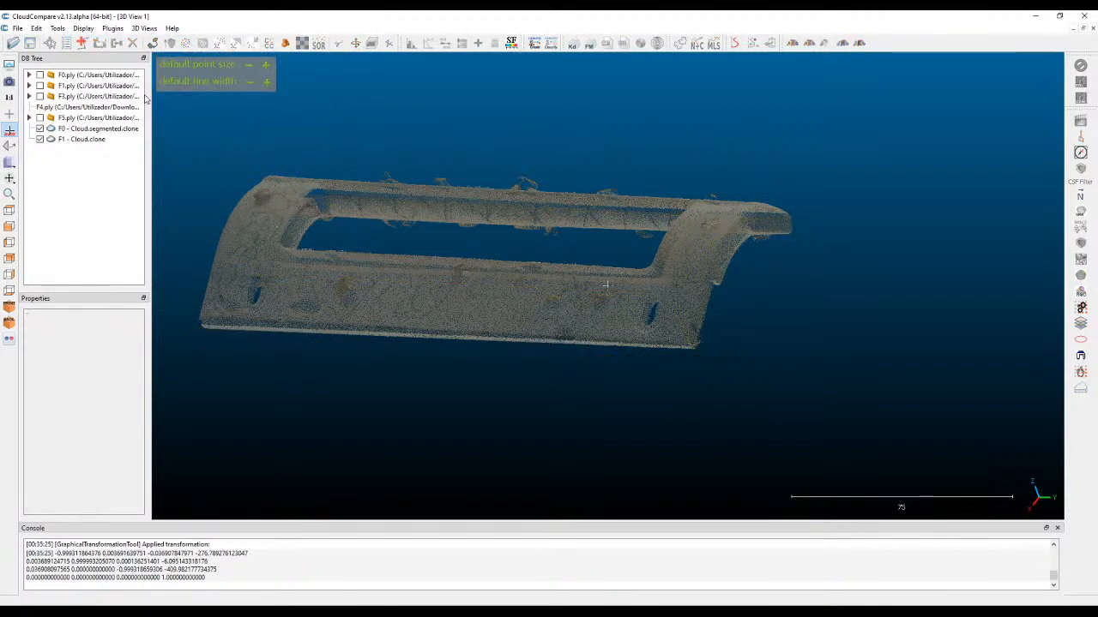
{"action": "left_click", "coordinate": [89, 129]}
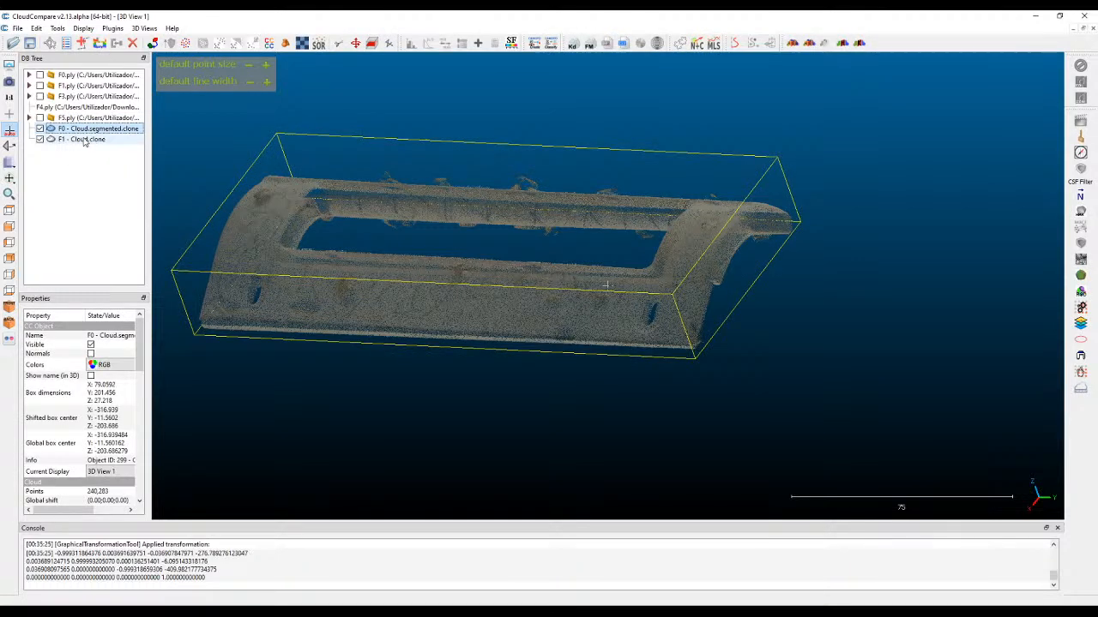
{"action": "left_click", "coordinate": [84, 140], "text": "ctrl"}
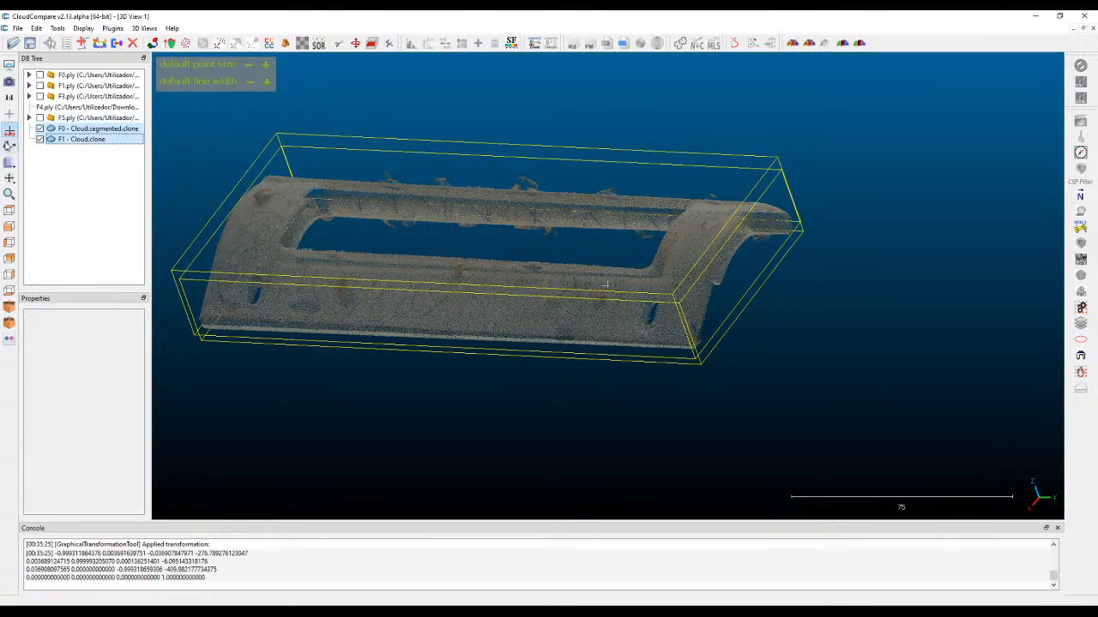
{"action": "left_click", "coordinate": [169, 44]}
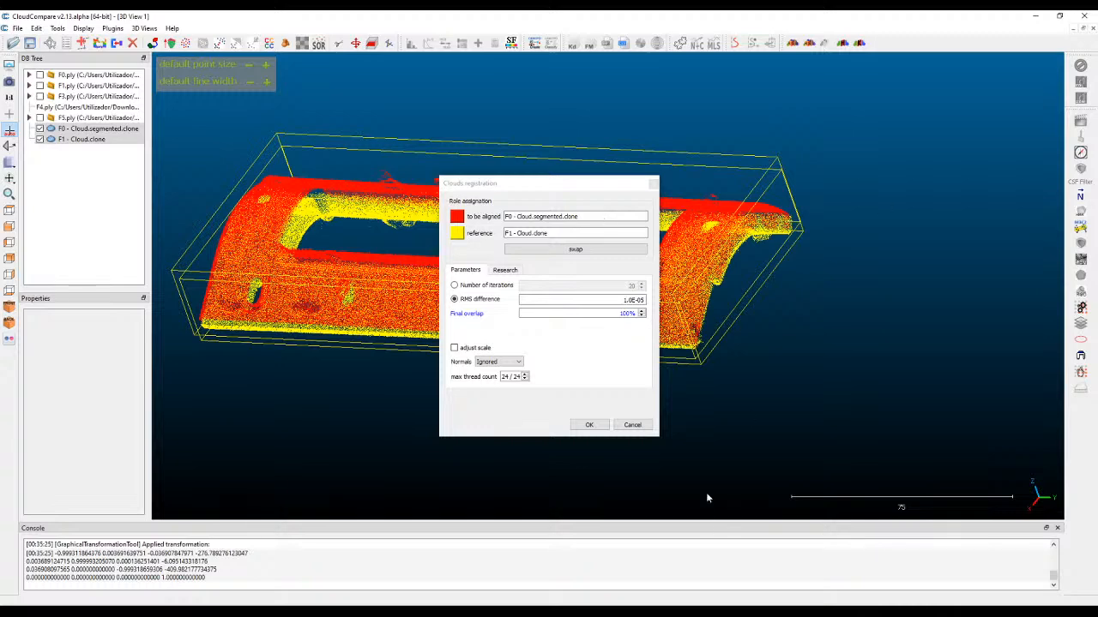
{"action": "left_click", "coordinate": [637, 426]}
{"action": "left_click", "coordinate": [95, 138]}
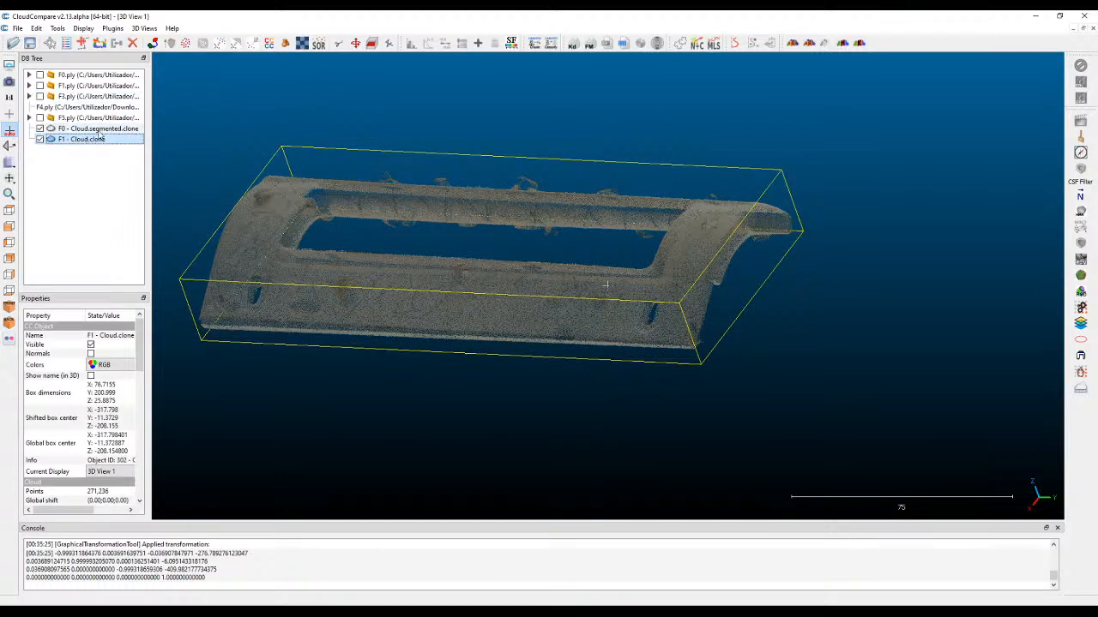
{"action": "left_click", "coordinate": [99, 128]}
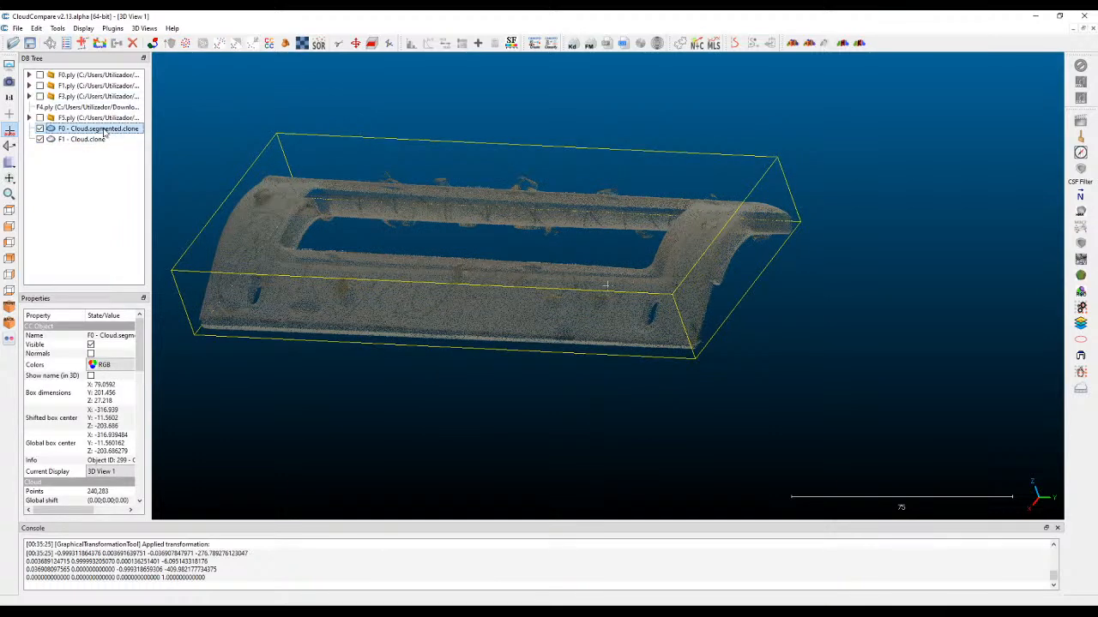
Rename the segmented F0 clone as "F0 - reference".
{"action": "double_click", "coordinate": [104, 129]}
{"action": "left_click", "coordinate": [136, 128]}
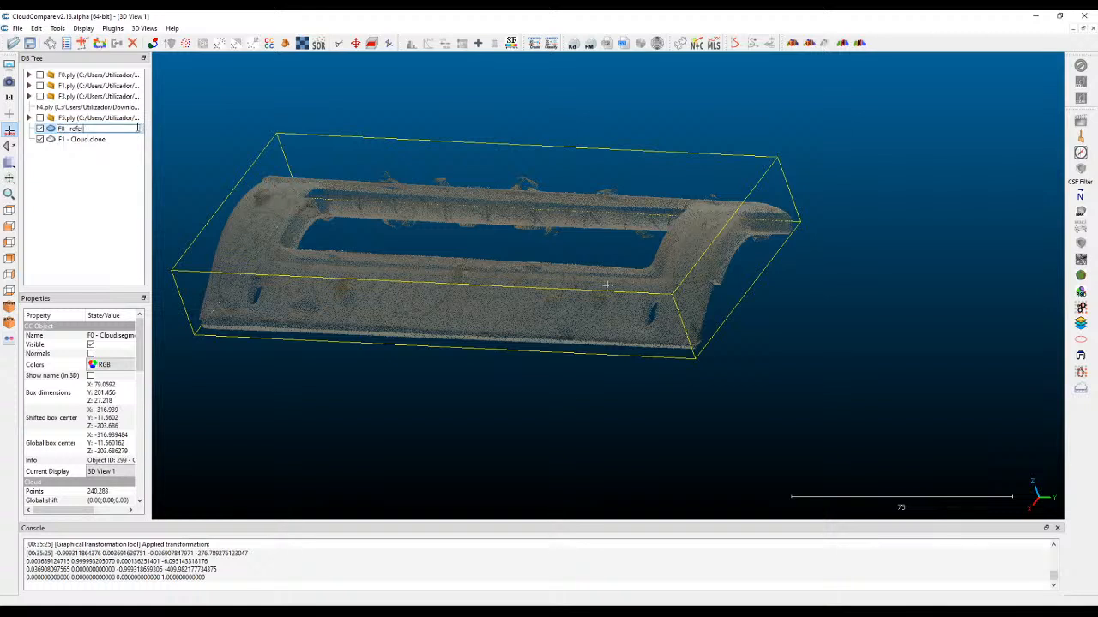
{"action": "key", "text": "Return"}
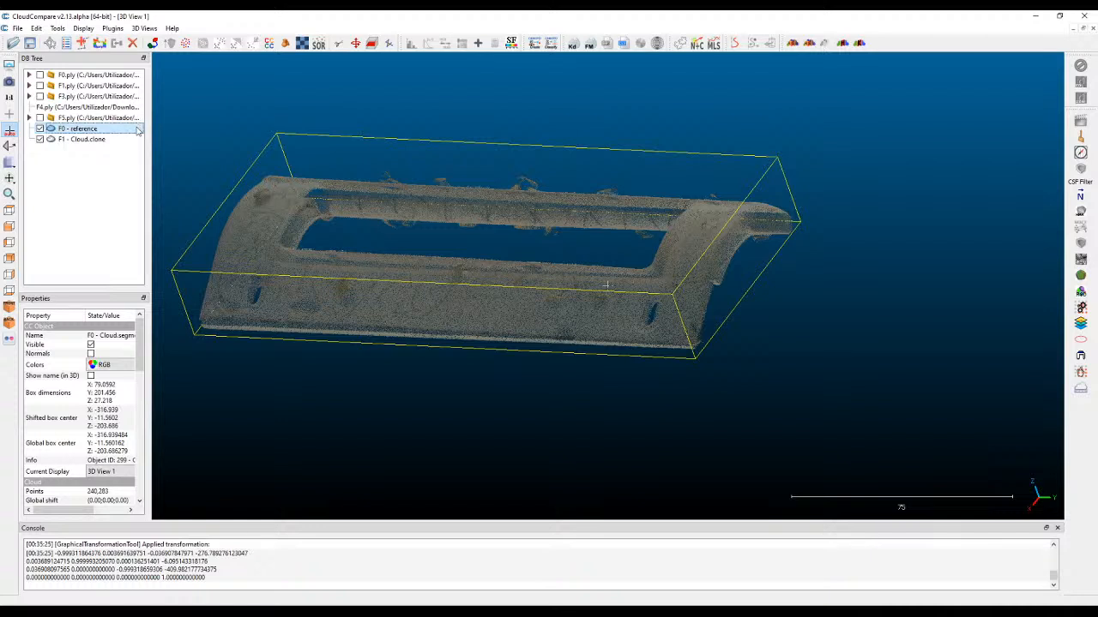
Finely register the F1 clone to F0 - reference with an RMS difference of 1.0E-05 and a final overlap of 70%.
{"action": "left_click", "coordinate": [85, 139], "text": "ctrl"}
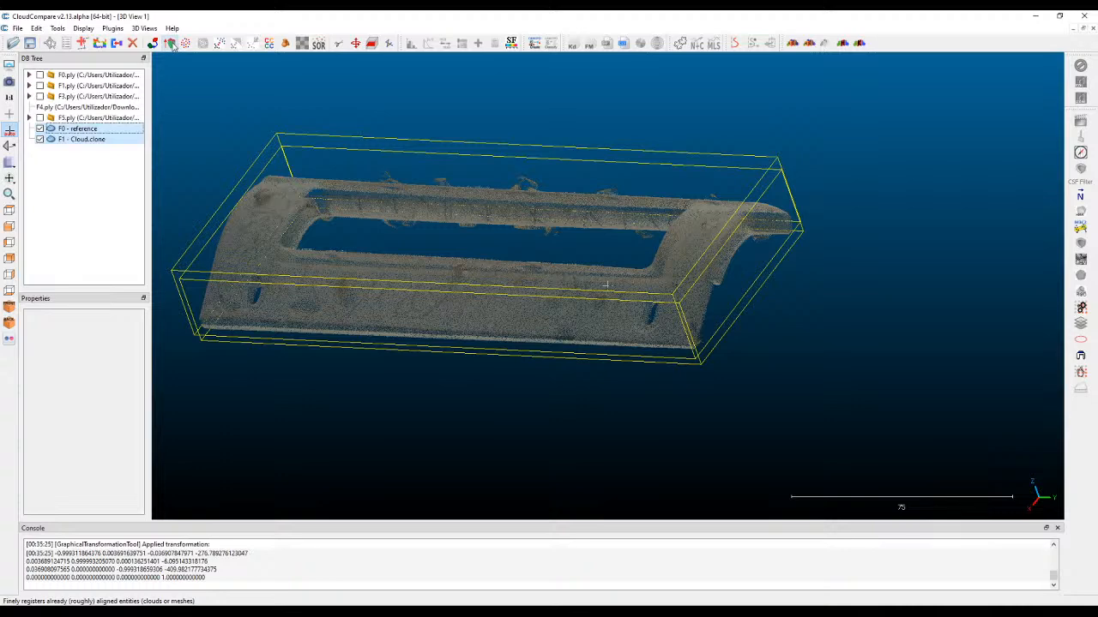
{"action": "left_click", "coordinate": [171, 44]}
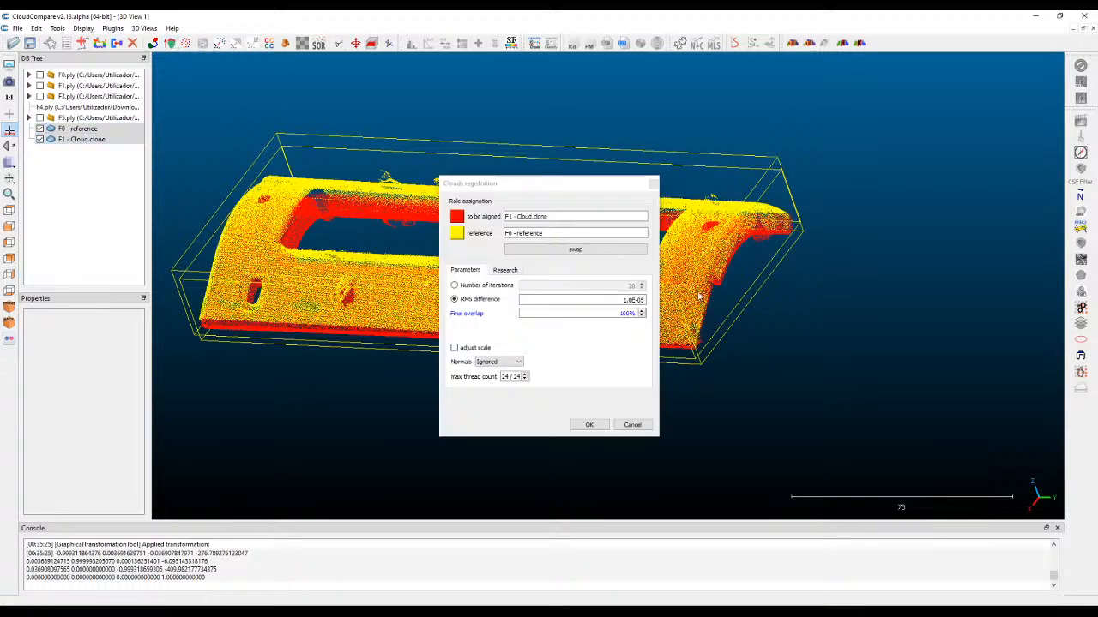
{"action": "mouse_move", "coordinate": [631, 315]}
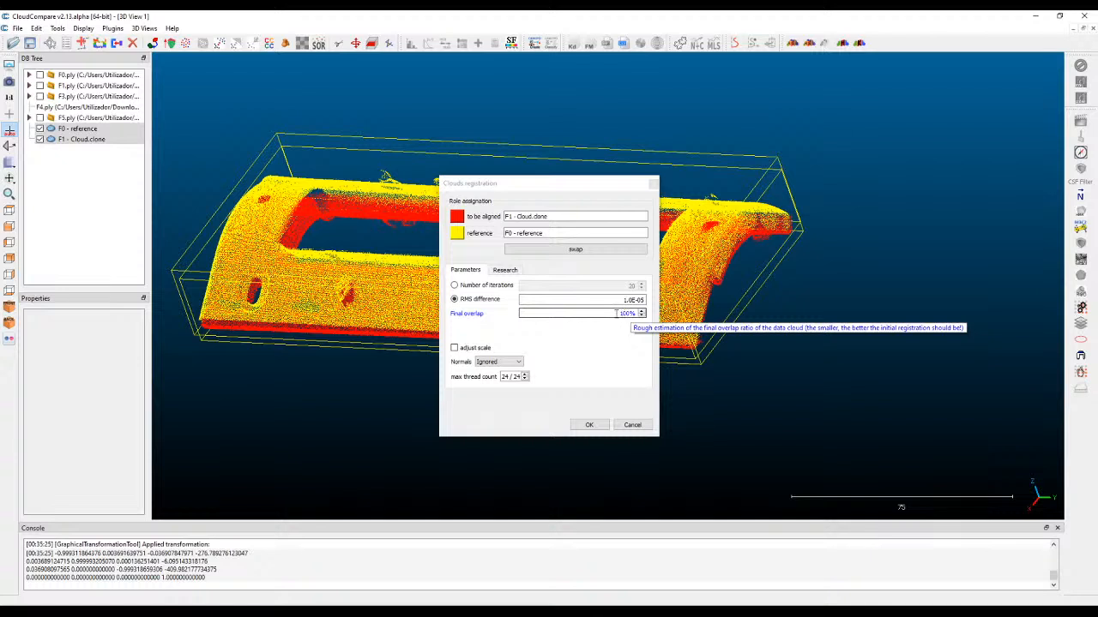
{"action": "left_click_drag", "start_coordinate": [616, 314], "coordinate": [645, 313]}
{"action": "type", "text": "70"}
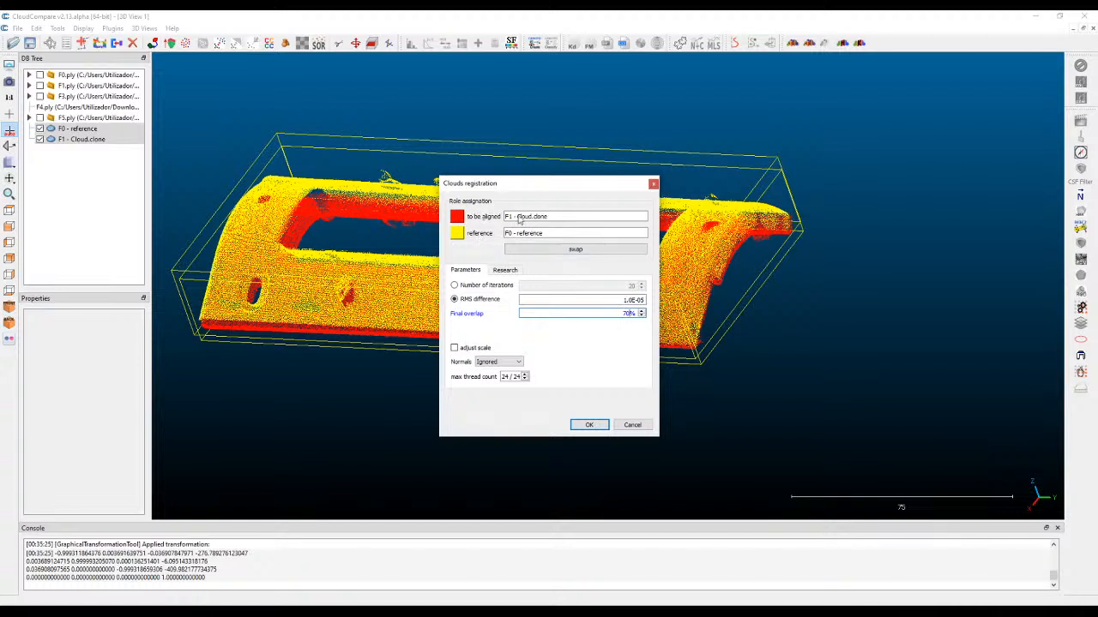
{"action": "left_click", "coordinate": [592, 425]}
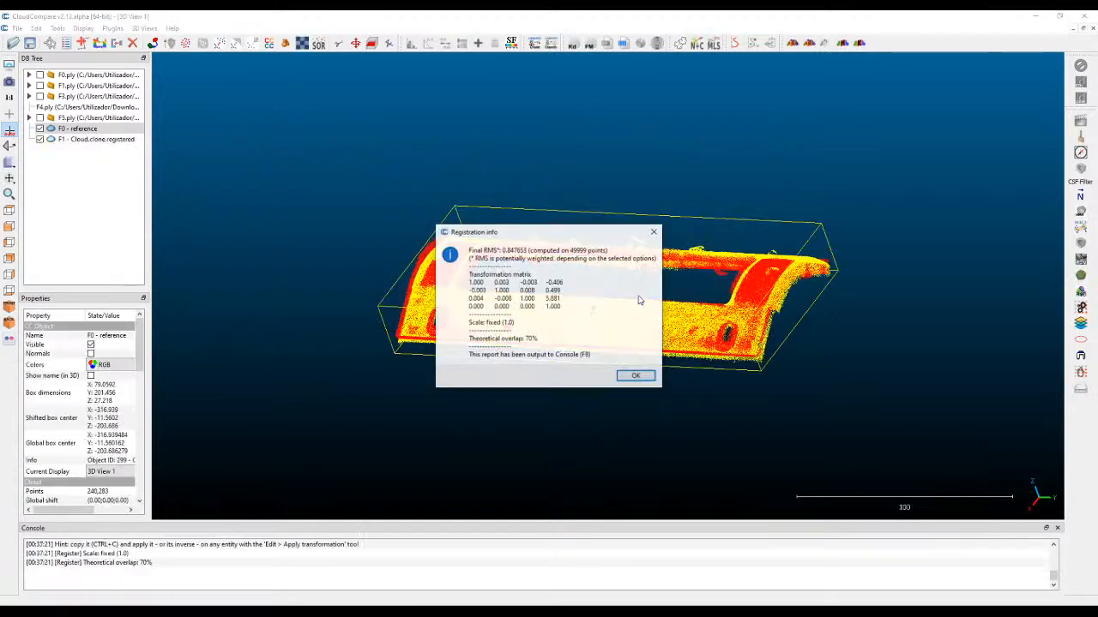
{"action": "left_click", "coordinate": [635, 375]}
Examine how the registered F1 cloud fits F0 - reference along the frame edges and around the slots from several angles.
{"action": "scroll", "coordinate": [875, 338], "scroll_direction": "up", "scroll_amount": 5}
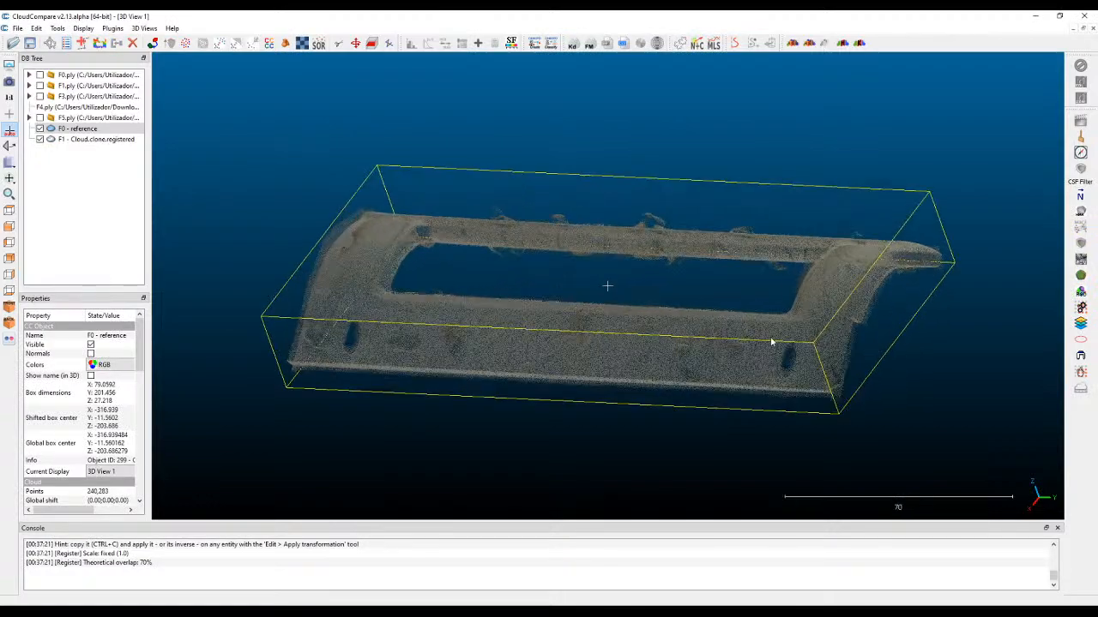
{"action": "left_click_drag", "start_coordinate": [460, 330], "coordinate": [904, 213]}
{"action": "scroll", "coordinate": [696, 276], "scroll_direction": "up", "scroll_amount": 5}
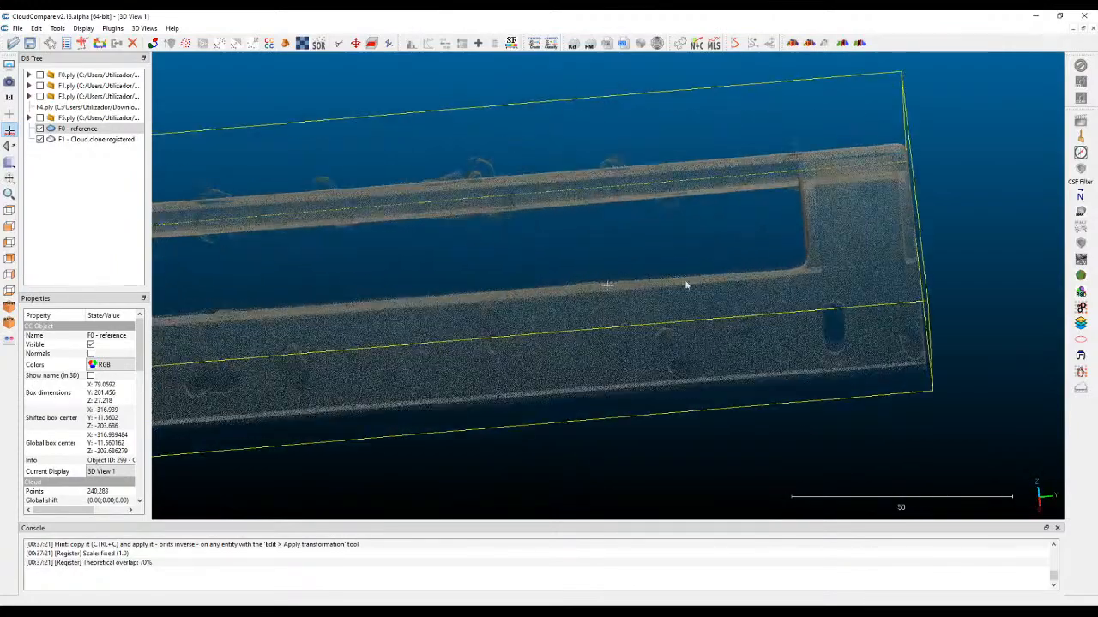
{"action": "scroll", "coordinate": [683, 267], "scroll_direction": "down", "scroll_amount": 4}
{"action": "left_click_drag", "start_coordinate": [683, 269], "coordinate": [767, 276]}
{"action": "scroll", "coordinate": [769, 277], "scroll_direction": "down", "scroll_amount": 4}
{"action": "left_click_drag", "start_coordinate": [611, 362], "coordinate": [676, 350]}
{"action": "scroll", "coordinate": [762, 399], "scroll_direction": "up", "scroll_amount": 7}
{"action": "right_click_drag", "start_coordinate": [746, 394], "coordinate": [566, 272]}
{"action": "left_click_drag", "start_coordinate": [566, 273], "coordinate": [297, 265]}
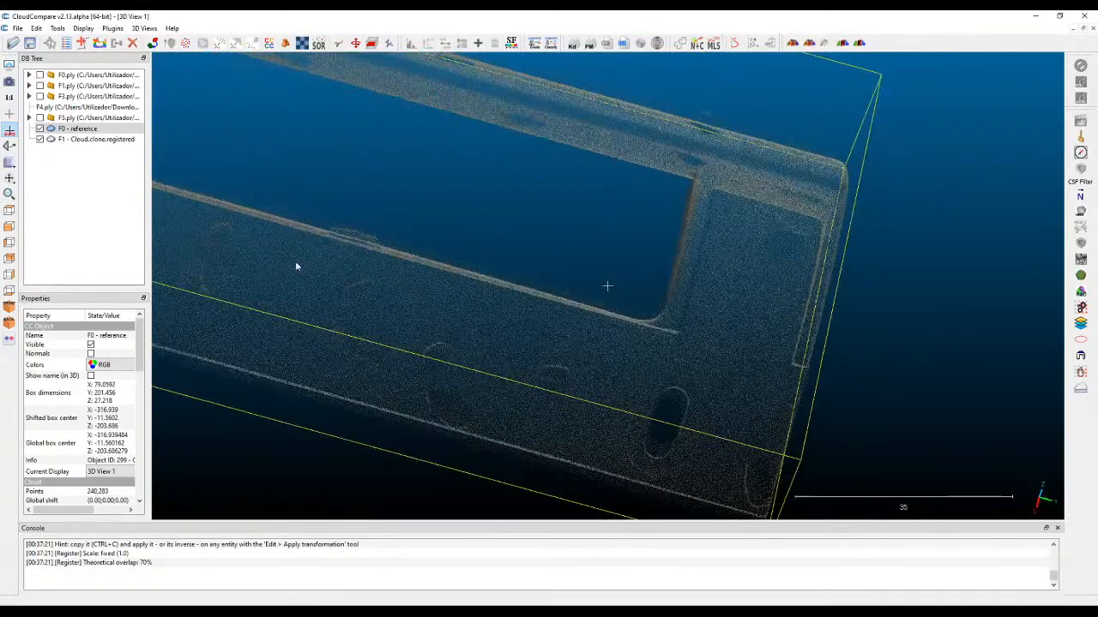
Check the overlap of the registered clouds in the top view, along the part's length, and in the front view.
{"action": "left_click", "coordinate": [10, 211]}
{"action": "scroll", "coordinate": [440, 174], "scroll_direction": "down", "scroll_amount": 12}
{"action": "scroll", "coordinate": [527, 254], "scroll_direction": "down", "scroll_amount": 3}
{"action": "scroll", "coordinate": [644, 105], "scroll_direction": "up", "scroll_amount": 6}
{"action": "right_click_drag", "start_coordinate": [645, 104], "coordinate": [465, 270]}
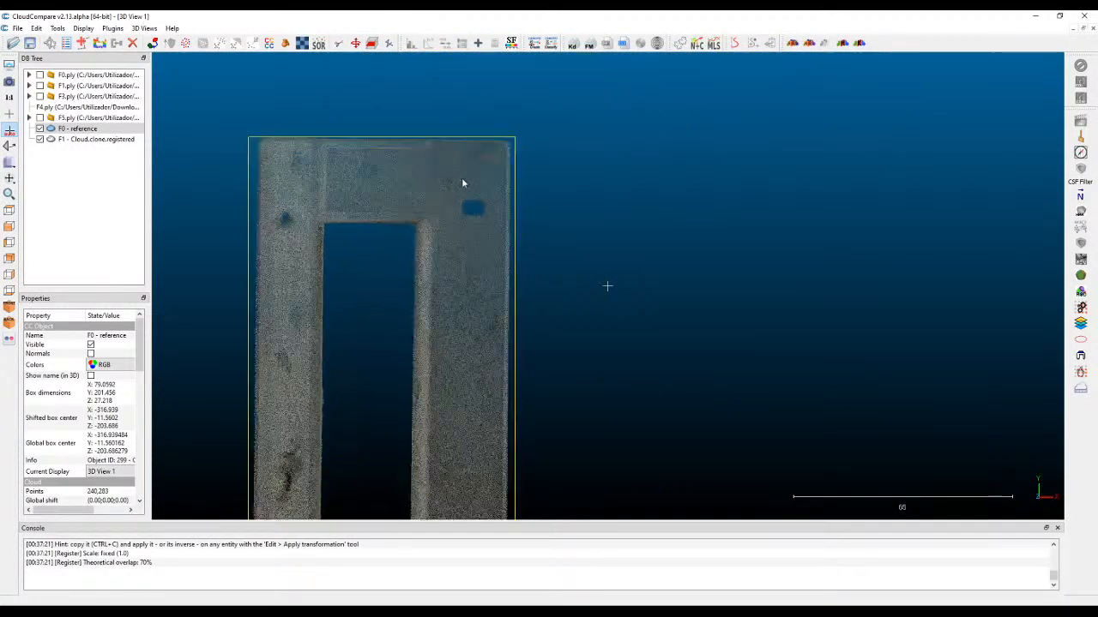
{"action": "scroll", "coordinate": [448, 170], "scroll_direction": "up", "scroll_amount": 4}
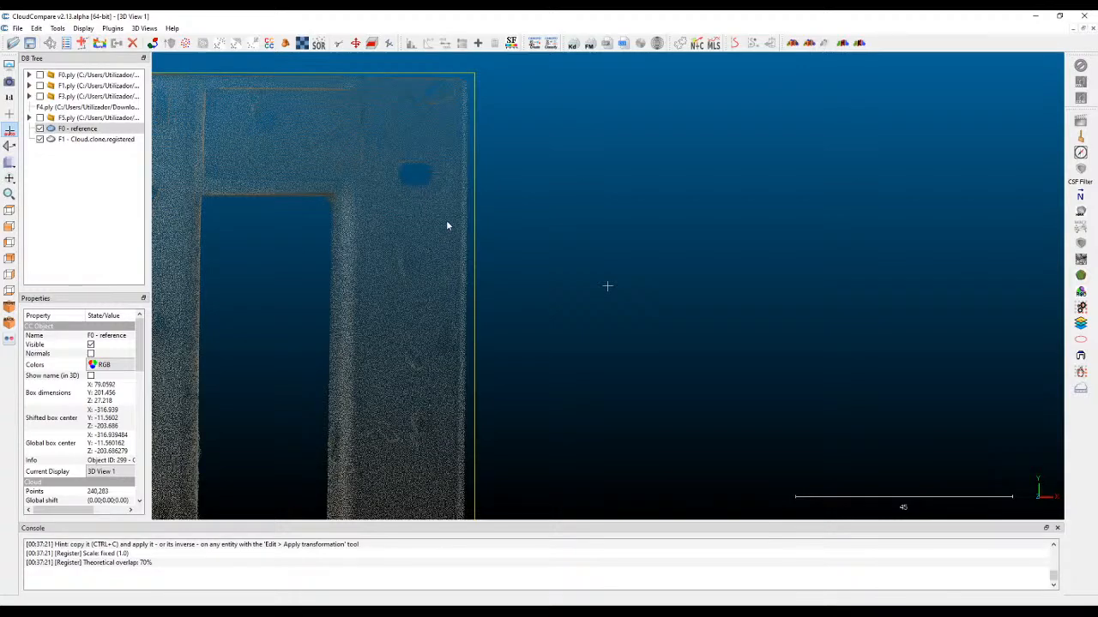
{"action": "scroll", "coordinate": [517, 255], "scroll_direction": "down", "scroll_amount": 3}
{"action": "left_click_drag", "start_coordinate": [375, 390], "coordinate": [408, 137]}
{"action": "left_click_drag", "start_coordinate": [407, 308], "coordinate": [461, 271]}
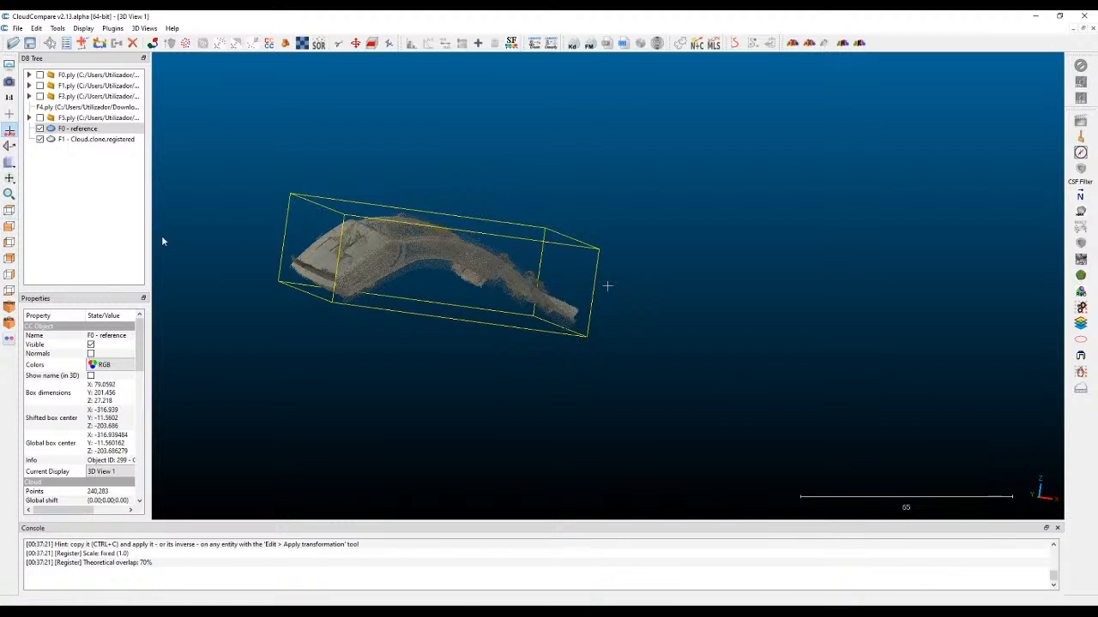
{"action": "left_click", "coordinate": [9, 227]}
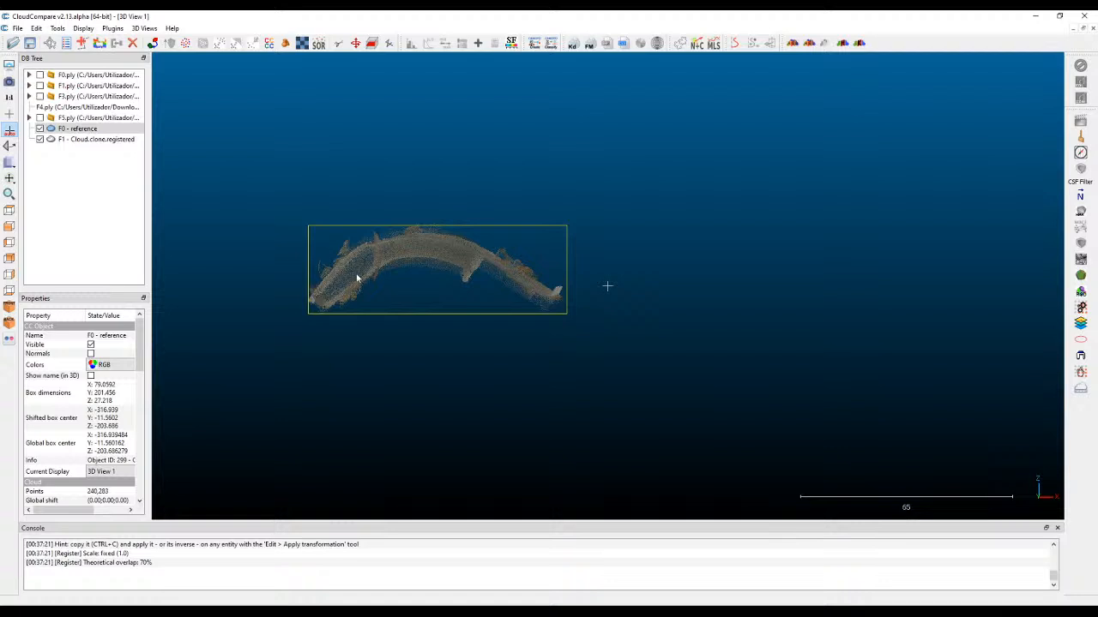
{"action": "scroll", "coordinate": [343, 274], "scroll_direction": "up", "scroll_amount": 8}
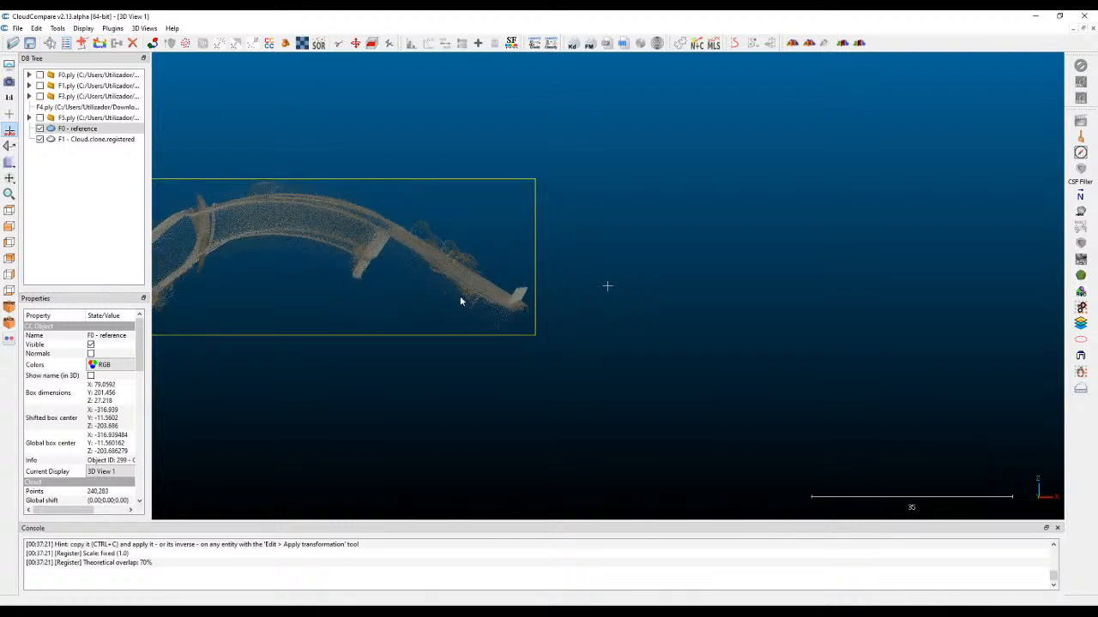
Translate the registered F1 cloud about 3.5 units down in the front view and apply the transformation.
{"action": "left_click", "coordinate": [93, 141]}
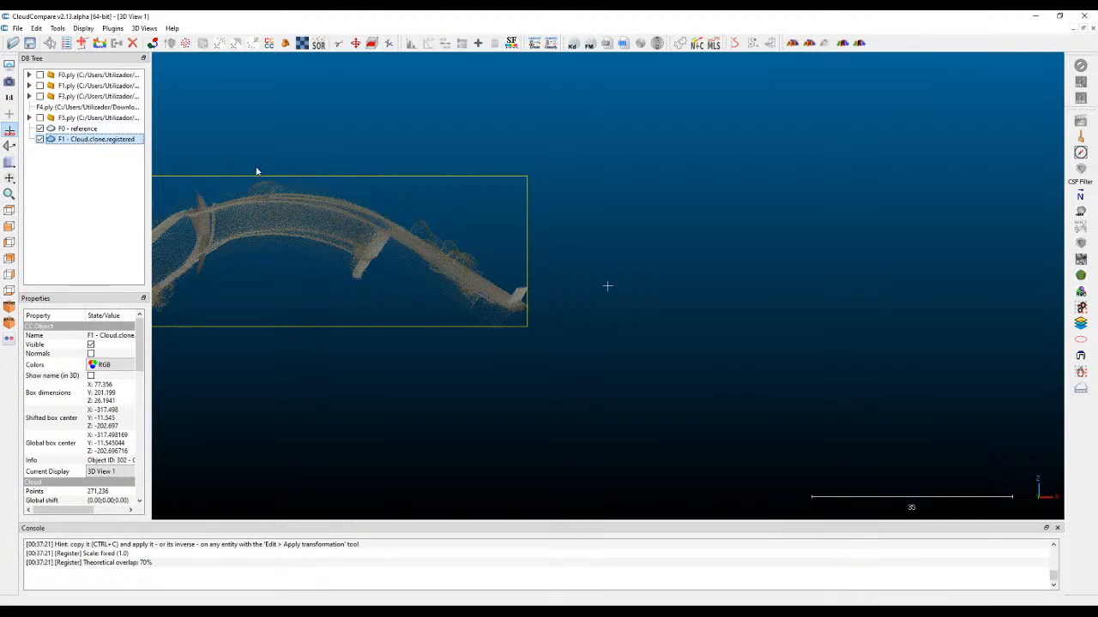
{"action": "left_click_drag", "start_coordinate": [387, 135], "coordinate": [623, 155]}
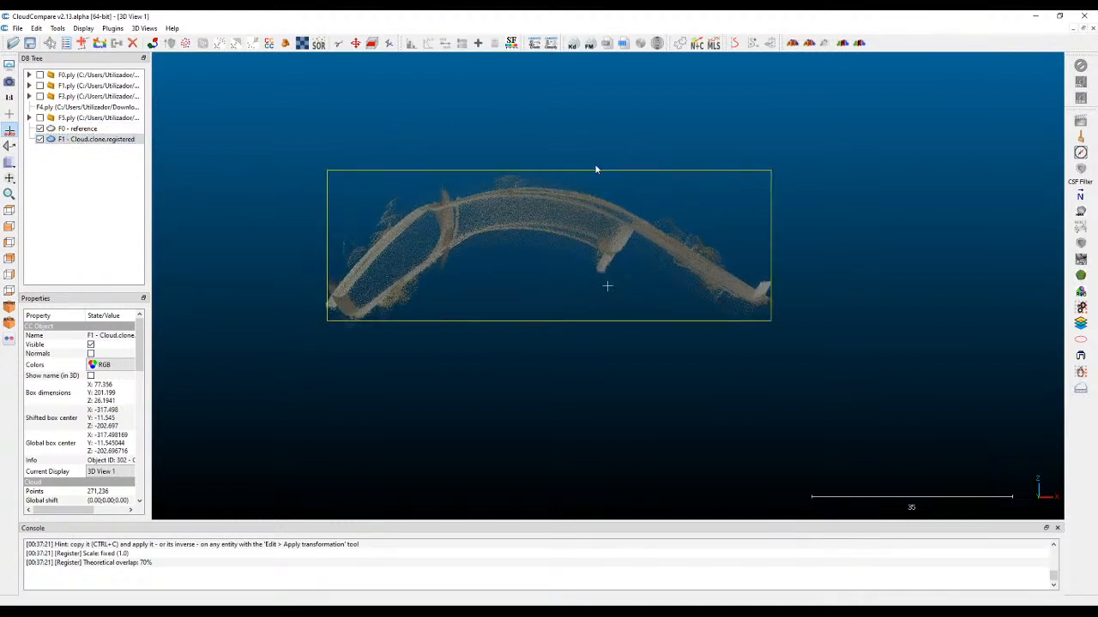
{"action": "left_click", "coordinate": [372, 43]}
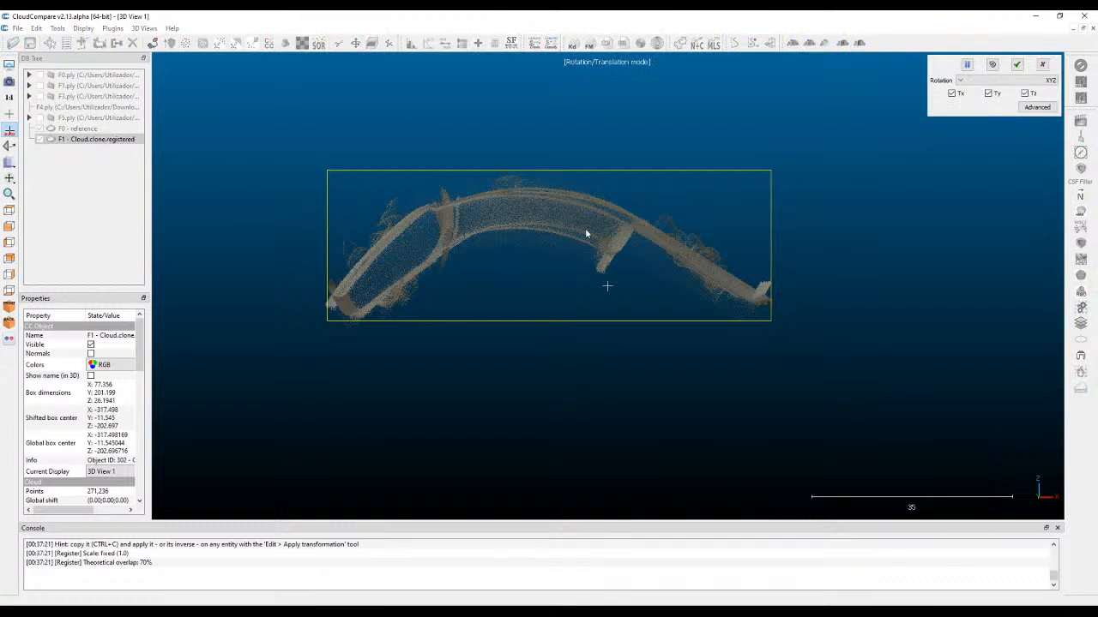
{"action": "left_click_drag", "start_coordinate": [566, 225], "coordinate": [567, 243]}
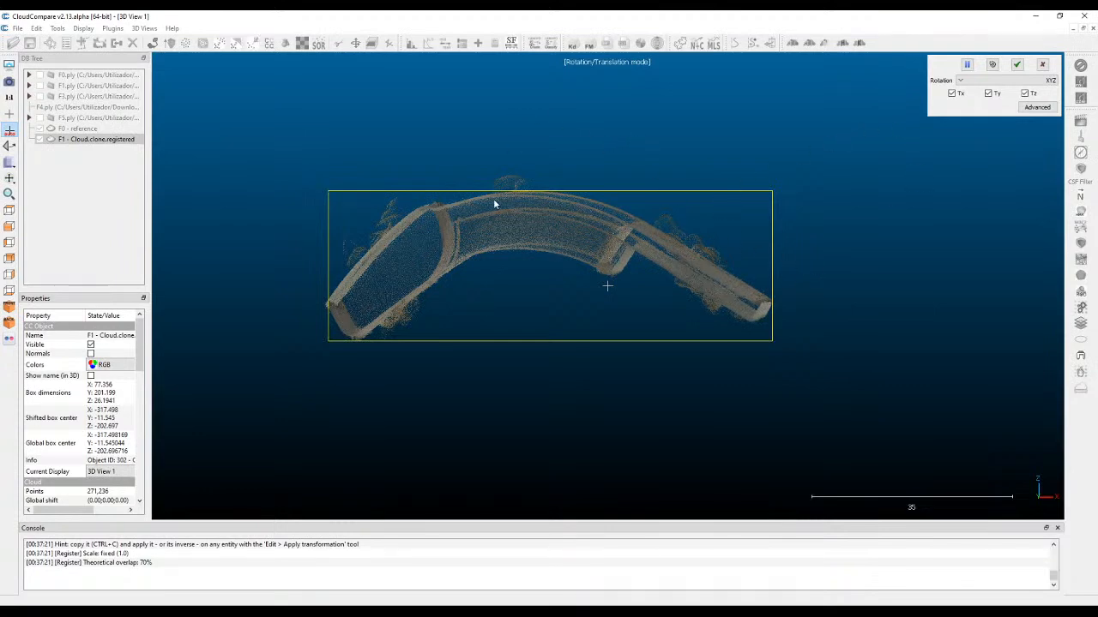
{"action": "left_click", "coordinate": [1016, 64]}
Clone F0 - reference and the registered F1 cloud together, and hide the two source clouds.
{"action": "left_click_drag", "start_coordinate": [814, 268], "coordinate": [593, 305]}
{"action": "scroll", "coordinate": [592, 304], "scroll_direction": "down", "scroll_amount": 6}
{"action": "left_click_drag", "start_coordinate": [838, 358], "coordinate": [473, 284]}
{"action": "left_click", "coordinate": [77, 129]}
{"action": "left_click", "coordinate": [89, 140], "text": "ctrl"}
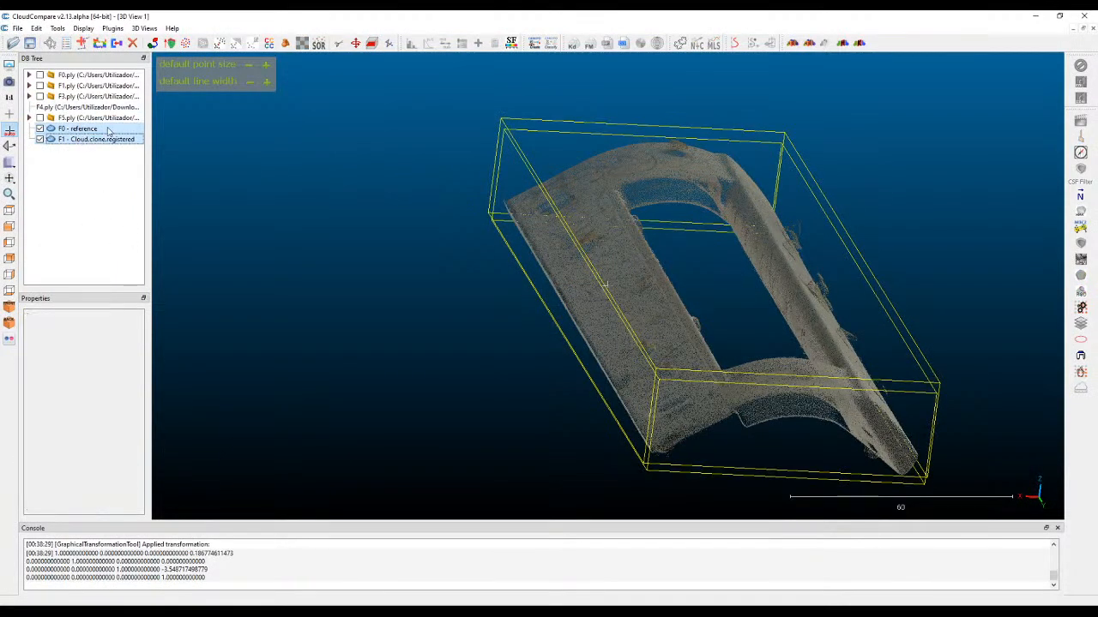
{"action": "left_click", "coordinate": [101, 43]}
{"action": "left_click", "coordinate": [40, 129]}
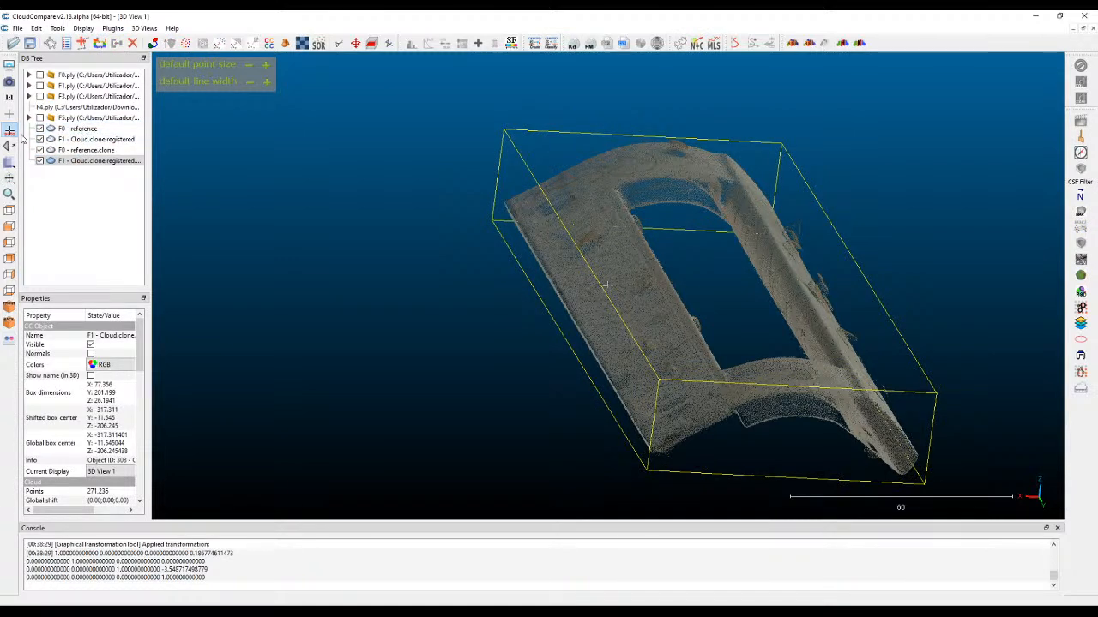
{"action": "left_click", "coordinate": [40, 139]}
{"action": "left_click", "coordinate": [96, 152]}
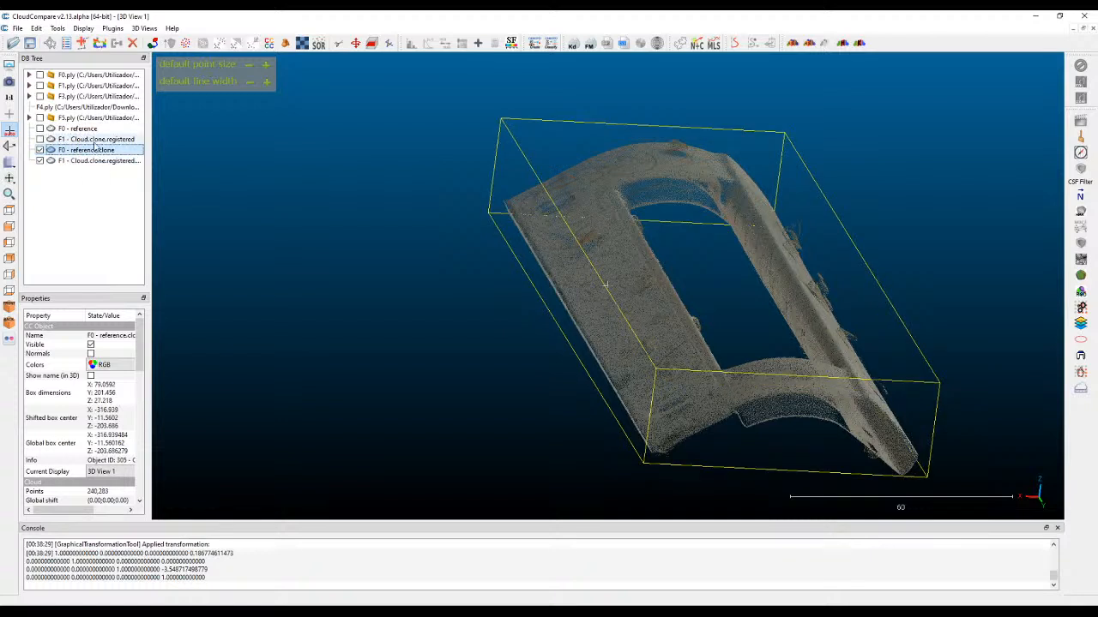
{"action": "left_click", "coordinate": [102, 162], "text": "ctrl"}
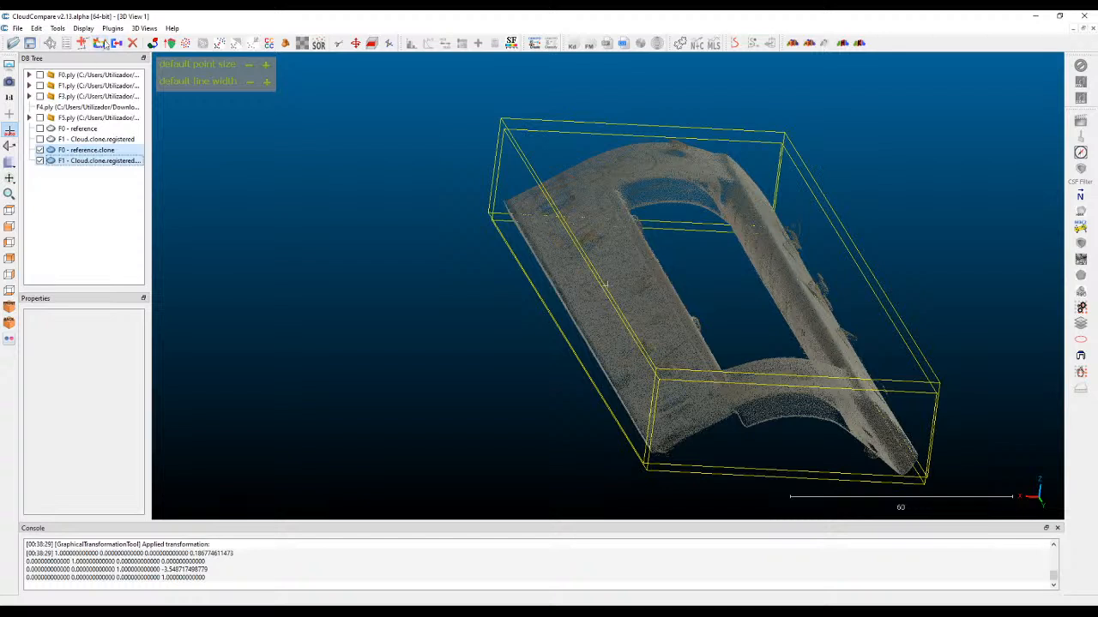
{"action": "left_click", "coordinate": [98, 44]}
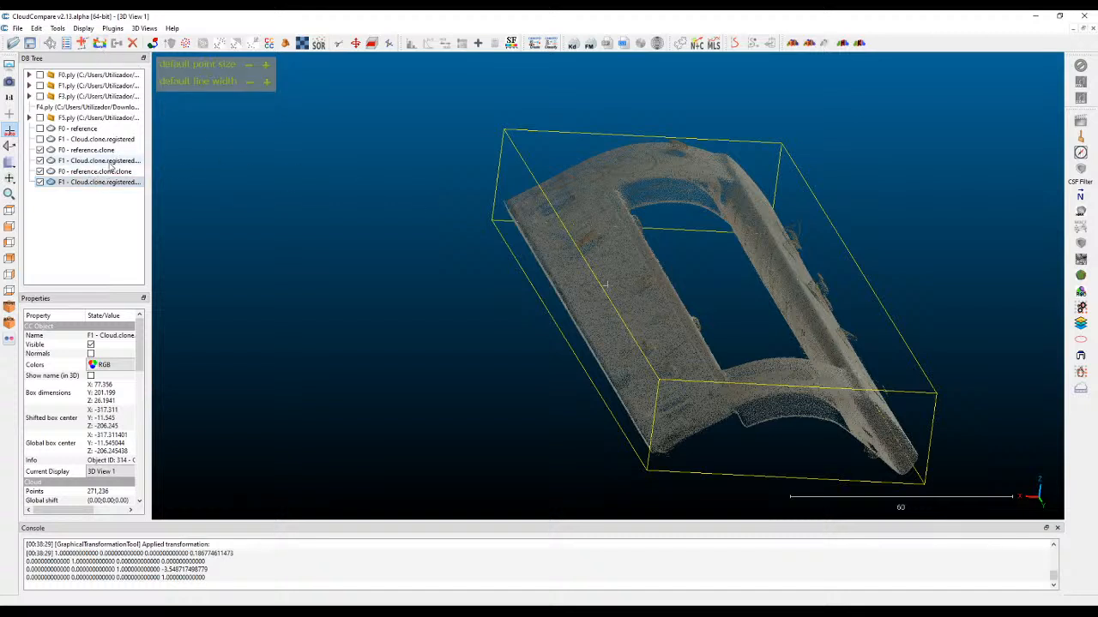
{"action": "left_click", "coordinate": [84, 172], "text": "ctrl"}
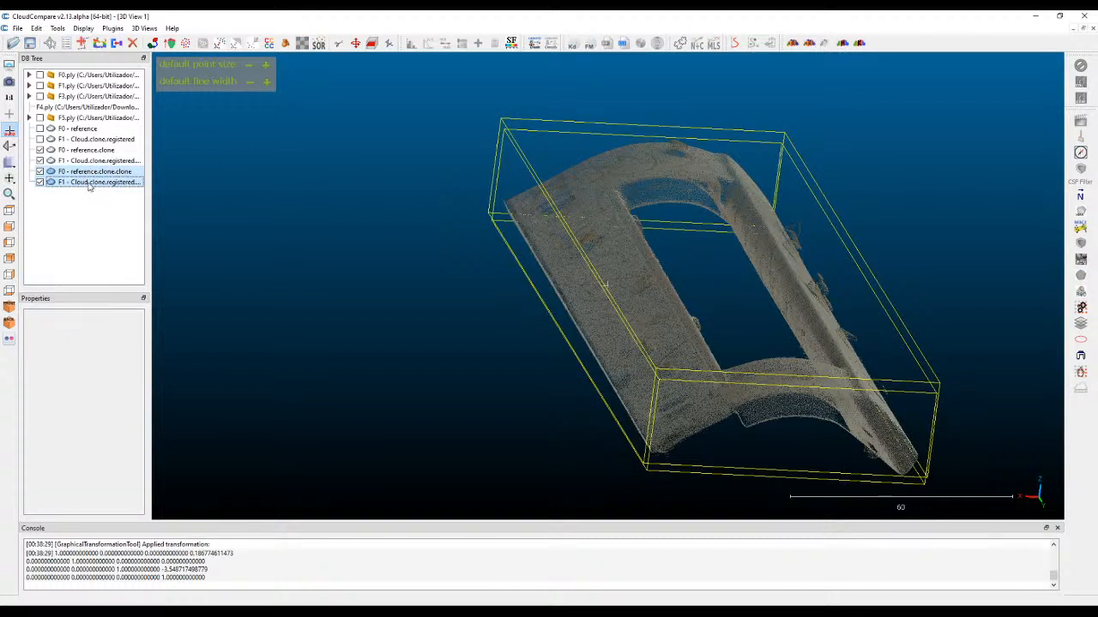
{"action": "key", "text": "Delete"}
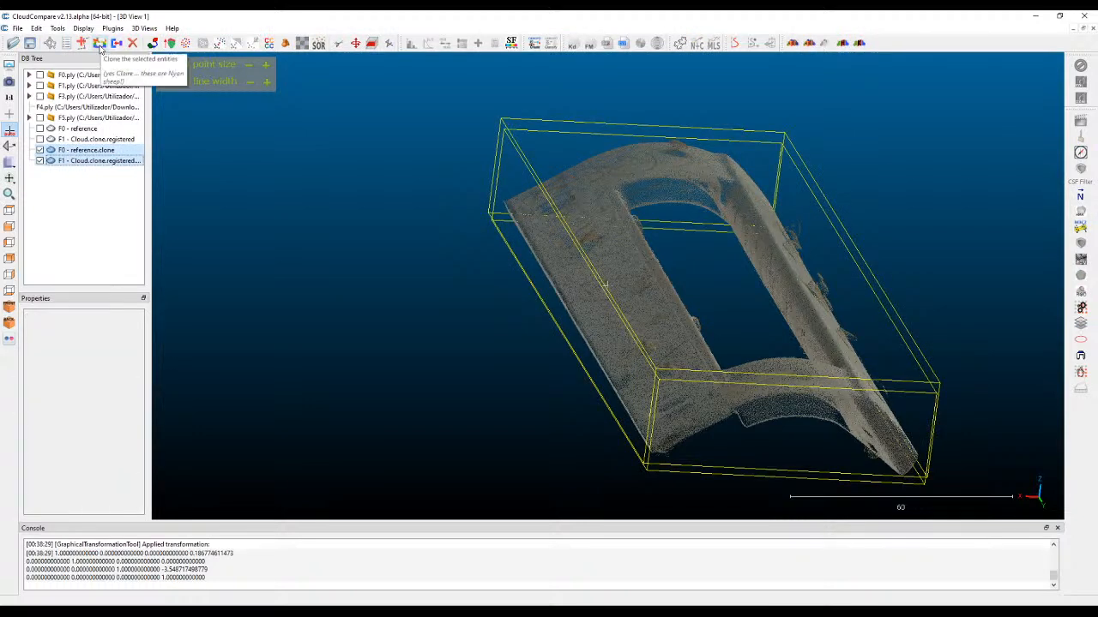
Merge the F0 and F1 clones into one cloud, generating a scalar field with the original cloud index.
{"action": "left_click", "coordinate": [116, 44]}
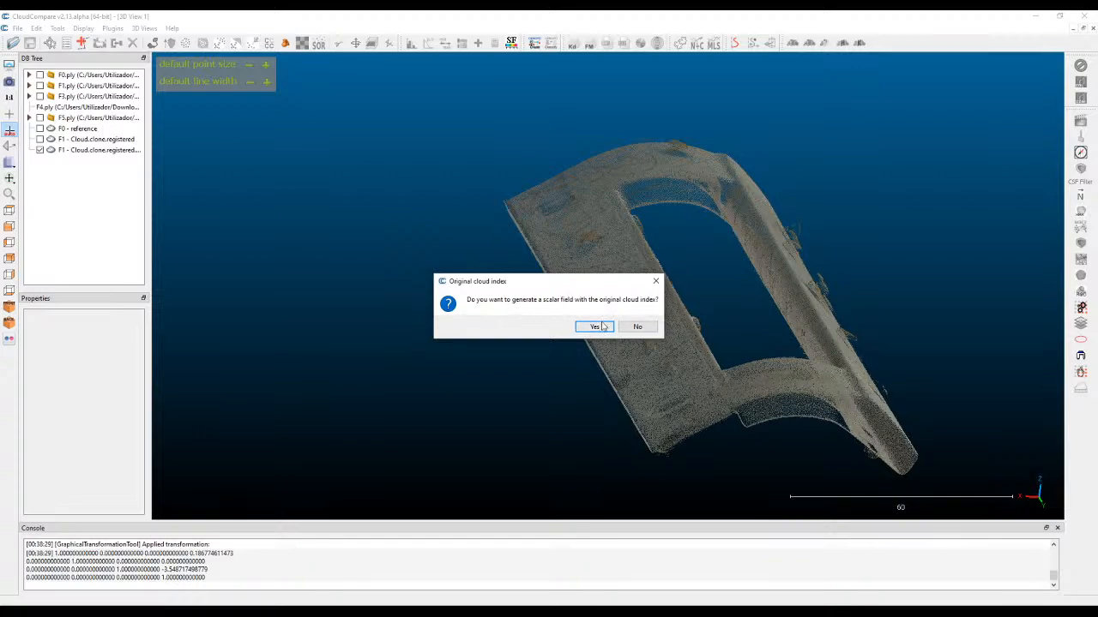
{"action": "left_click", "coordinate": [595, 326]}
Examine the merged cloud from several angles, comparing where the differently colored F0 and F1 points lie.
{"action": "left_click_drag", "start_coordinate": [857, 277], "coordinate": [558, 285]}
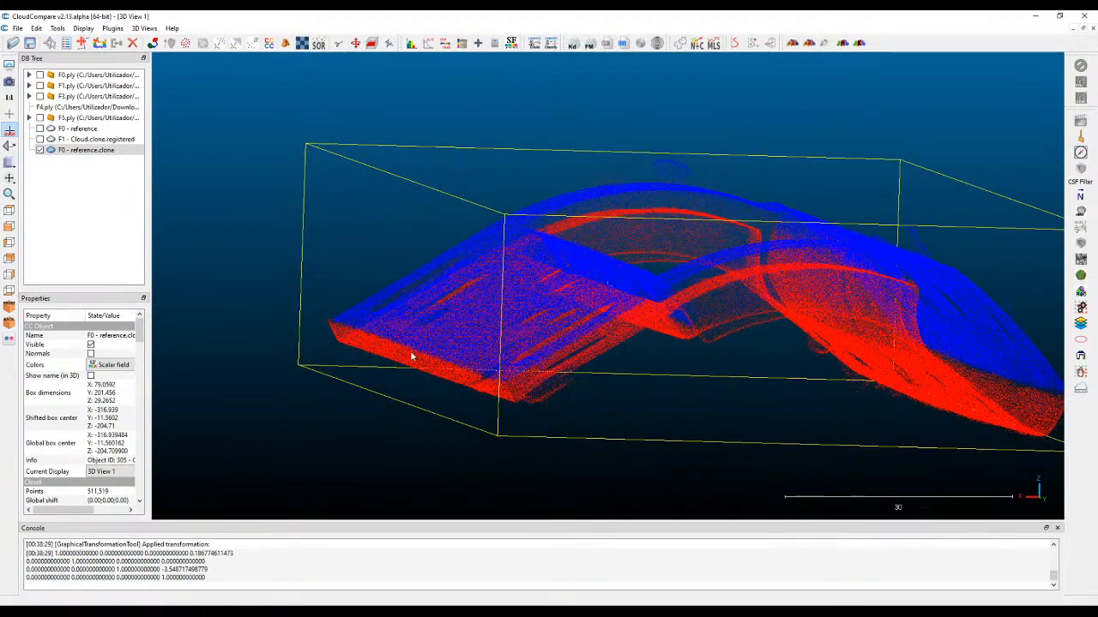
{"action": "left_click_drag", "start_coordinate": [401, 277], "coordinate": [583, 302]}
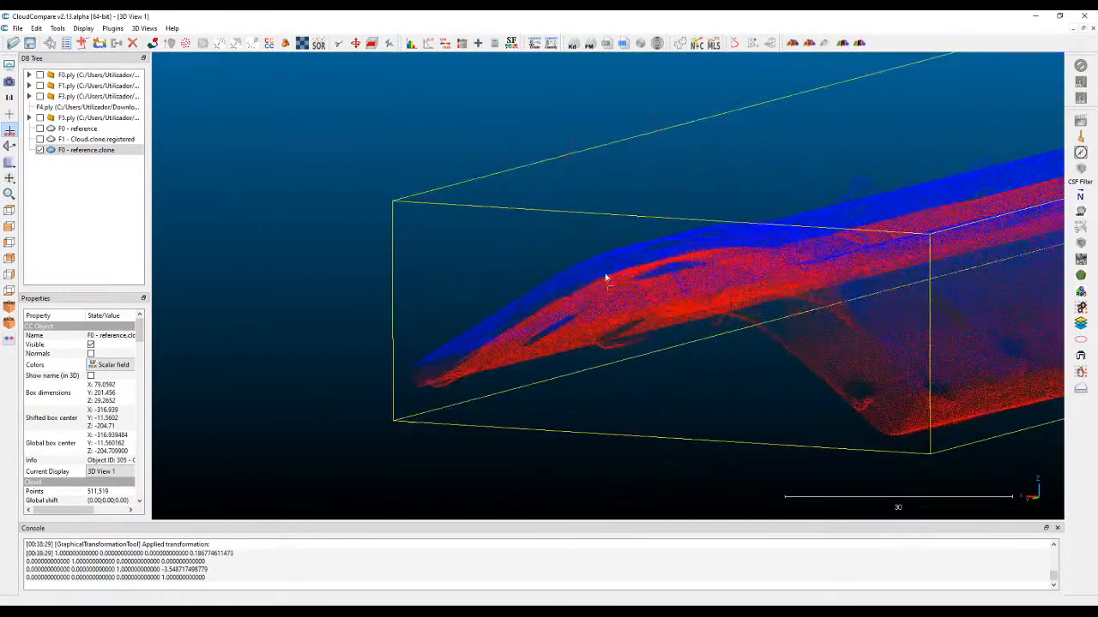
{"action": "left_click_drag", "start_coordinate": [552, 346], "coordinate": [653, 206]}
{"action": "scroll", "coordinate": [654, 206], "scroll_direction": "down", "scroll_amount": 2}
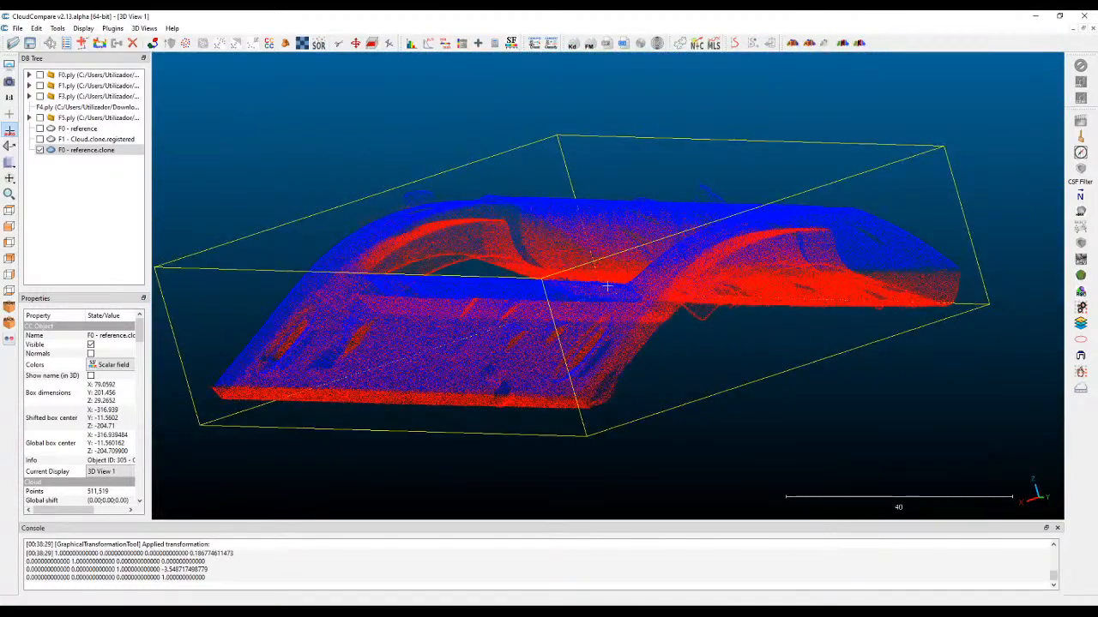
{"action": "left_click", "coordinate": [1011, 613]}
{"action": "left_click_drag", "start_coordinate": [967, 595], "coordinate": [956, 594]}
{"action": "left_click", "coordinate": [727, 261]}
{"action": "left_click_drag", "start_coordinate": [726, 261], "coordinate": [592, 130]}
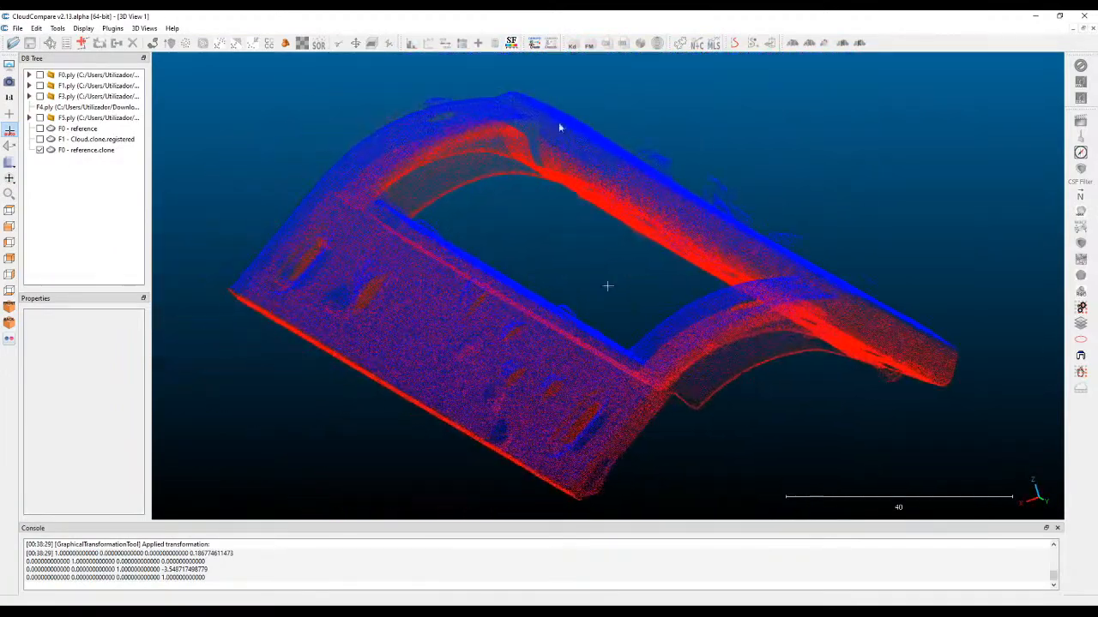
{"action": "mouse_move", "coordinate": [450, 216]}
{"action": "left_mouse_down"}
{"action": "mouse_move", "coordinate": [488, 177]}
{"action": "mouse_move", "coordinate": [343, 135]}
{"action": "left_mouse_up"}
Compare the merged cloud's RGB display with its scalar field display.
{"action": "left_click", "coordinate": [81, 150]}
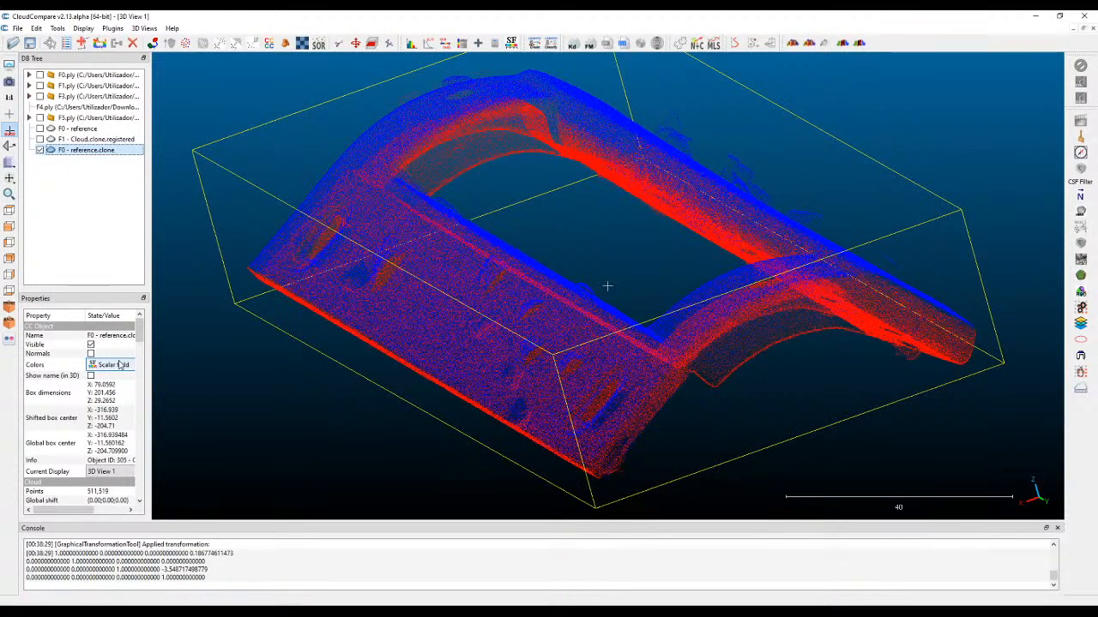
{"action": "left_click_drag", "start_coordinate": [152, 363], "coordinate": [203, 355]}
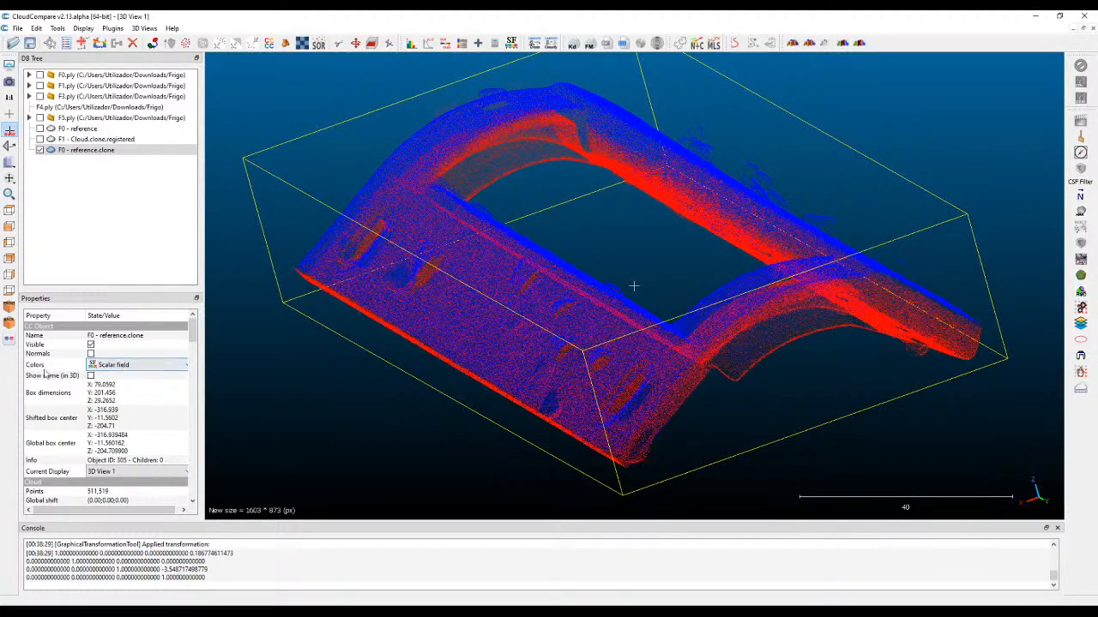
{"action": "left_click", "coordinate": [128, 365]}
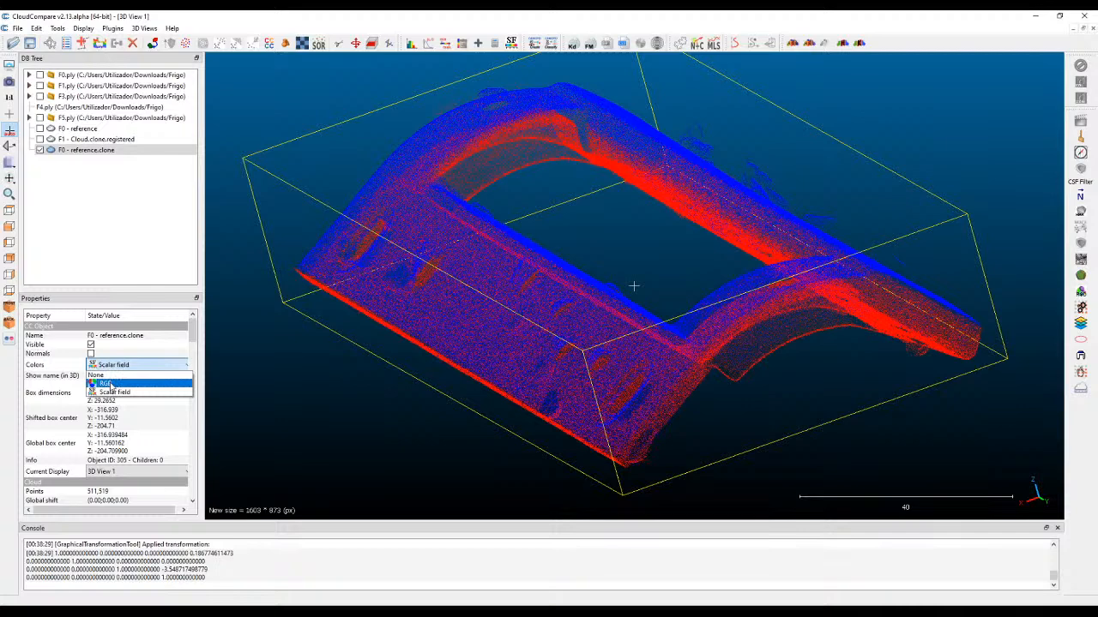
{"action": "left_click", "coordinate": [105, 383]}
{"action": "left_click", "coordinate": [135, 364]}
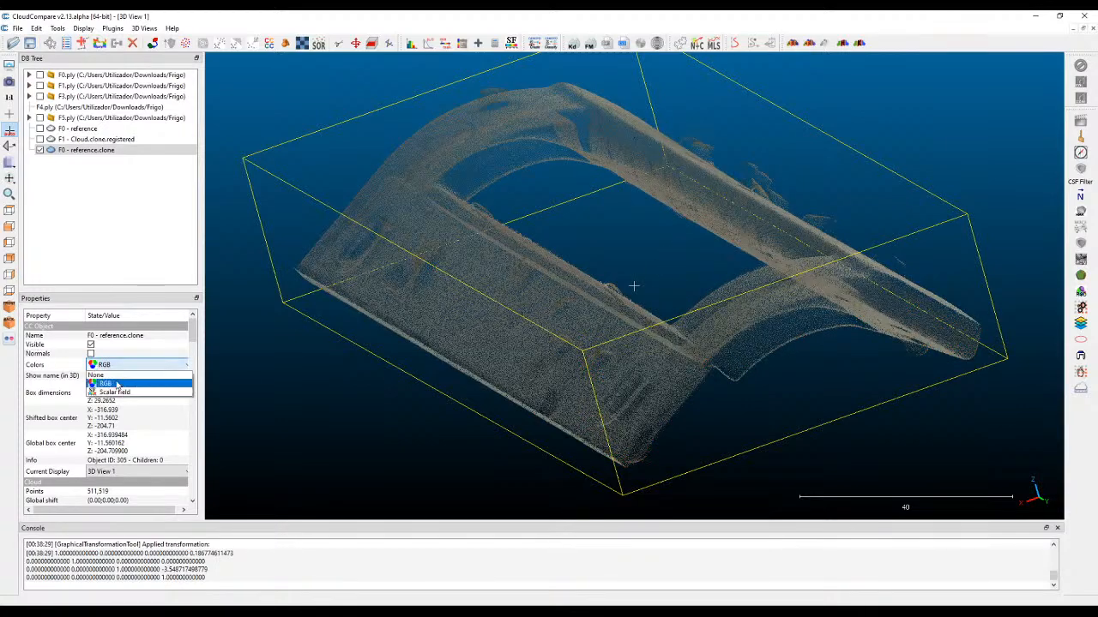
{"action": "left_click", "coordinate": [121, 394]}
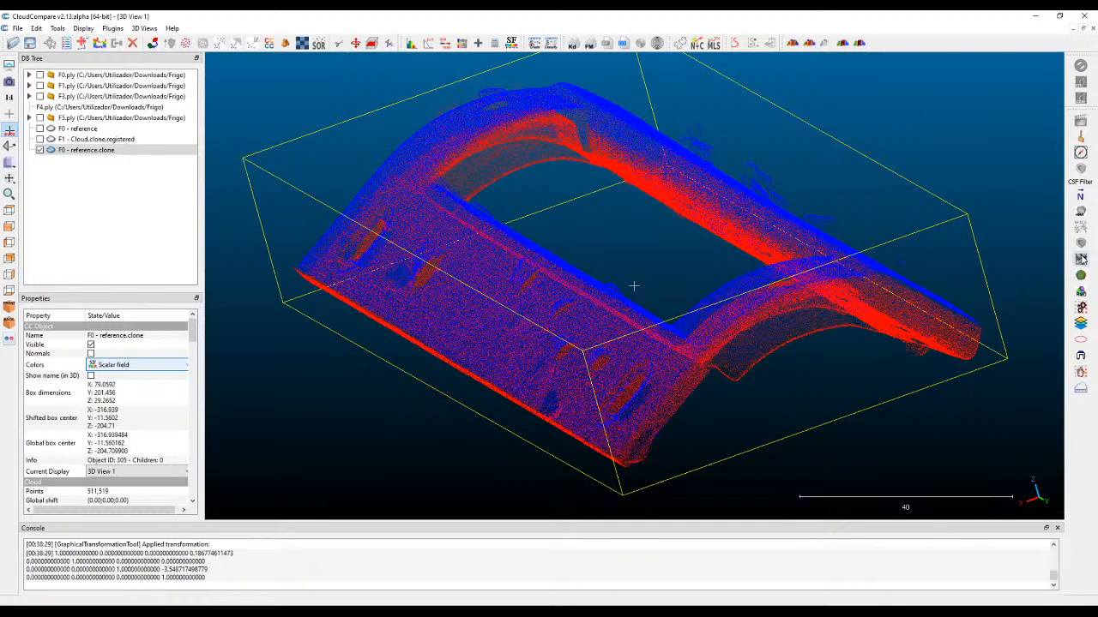
Compute ShadeVis ambient shading on the merged cloud with 64 rays sampled on the northern hemisphere only.
{"action": "left_click", "coordinate": [1081, 259]}
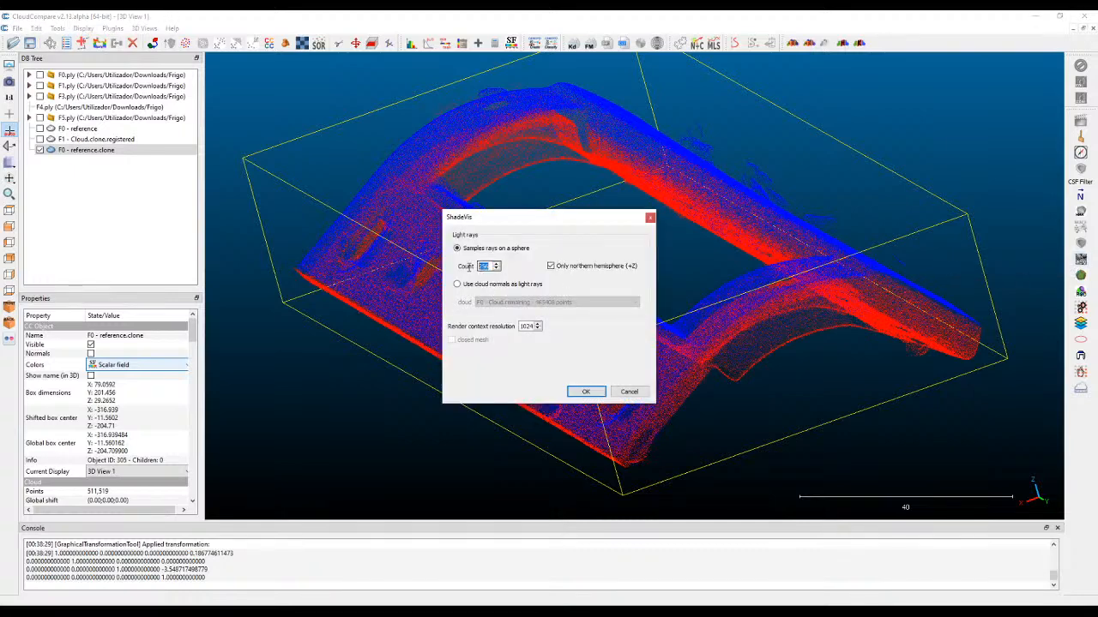
{"action": "type", "text": "64"}
{"action": "left_click_drag", "start_coordinate": [491, 266], "coordinate": [454, 266]}
{"action": "left_click", "coordinate": [583, 393]}
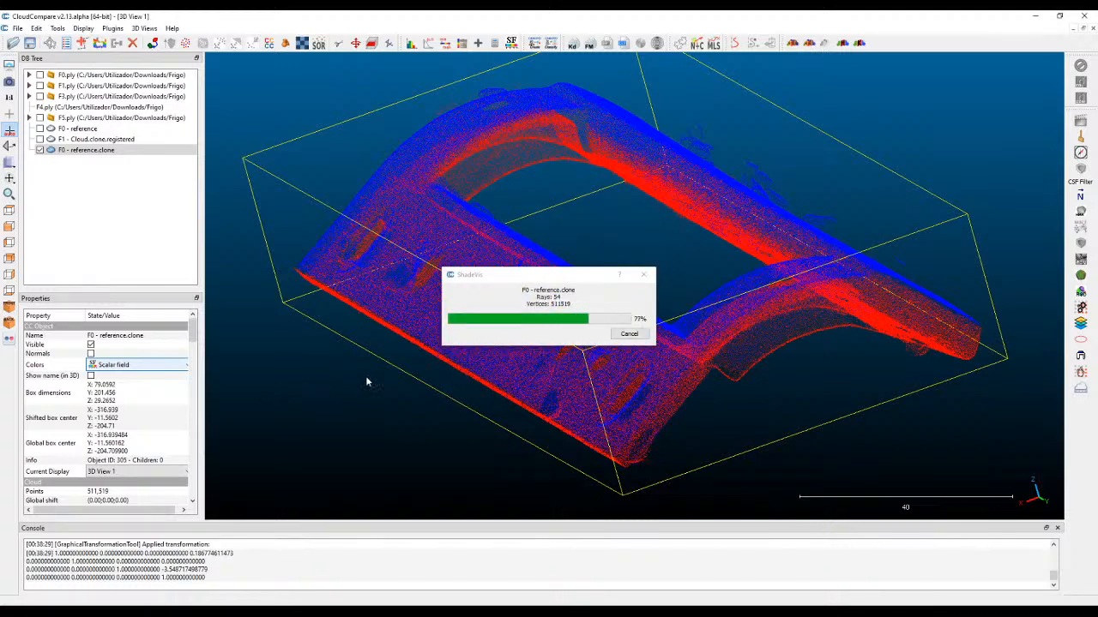
Examine the shaded merged cloud from the sides, ends and outer face to judge its surface detail.
{"action": "right_click_drag", "start_coordinate": [559, 197], "coordinate": [536, 171]}
{"action": "left_click_drag", "start_coordinate": [387, 428], "coordinate": [382, 395]}
{"action": "left_click_drag", "start_coordinate": [674, 312], "coordinate": [496, 376]}
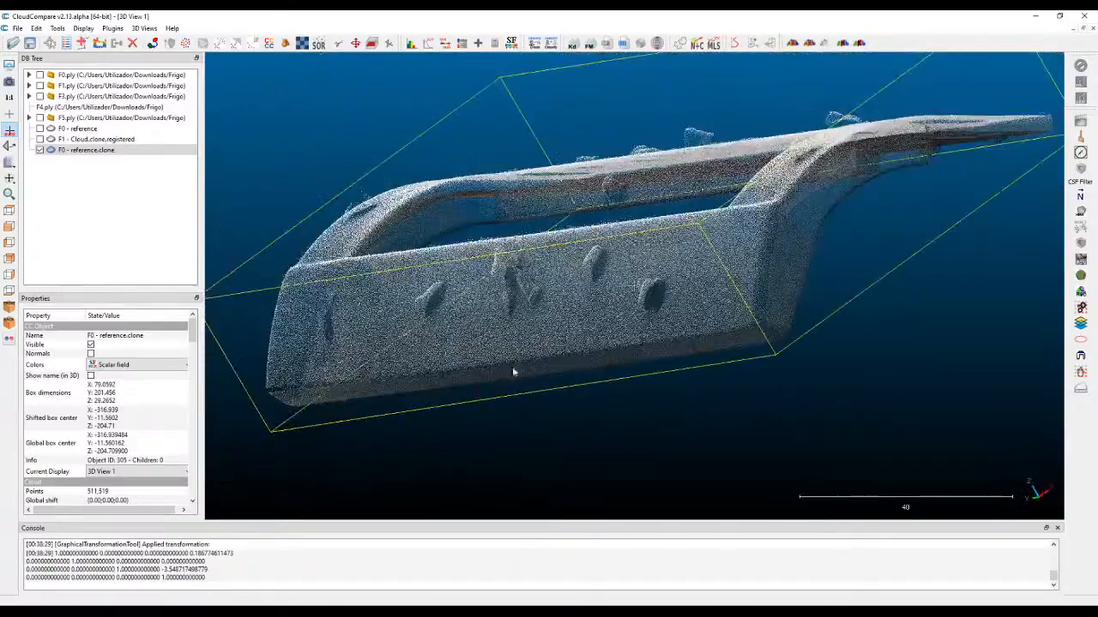
{"action": "left_click_drag", "start_coordinate": [1057, 285], "coordinate": [777, 355]}
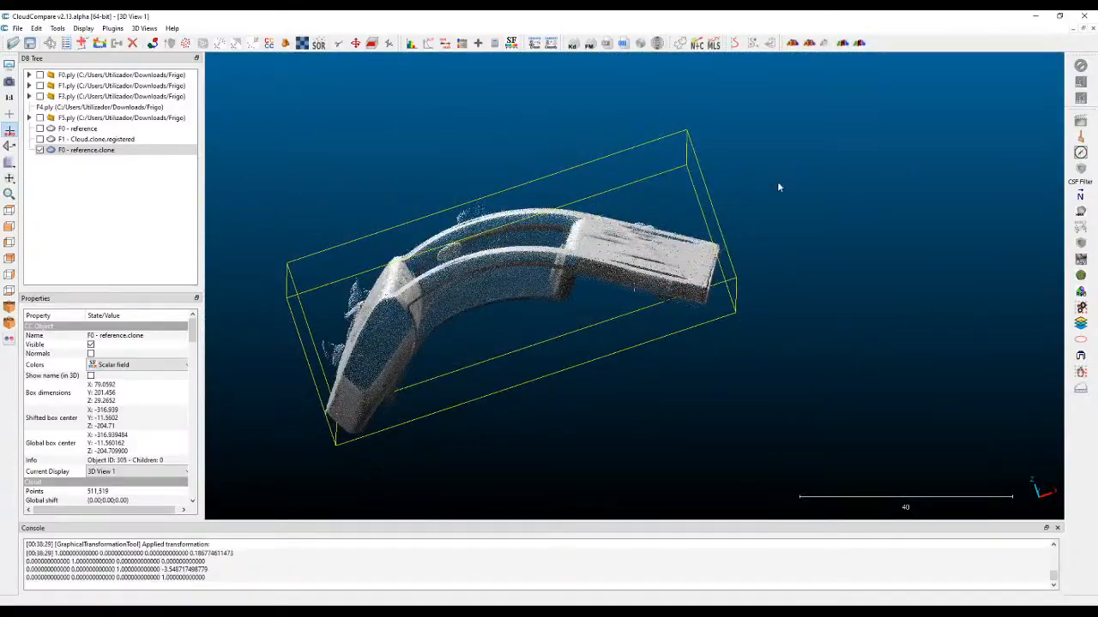
{"action": "left_click_drag", "start_coordinate": [778, 185], "coordinate": [563, 108]}
{"action": "left_click_drag", "start_coordinate": [525, 202], "coordinate": [686, 291]}
{"action": "scroll", "coordinate": [693, 248], "scroll_direction": "down", "scroll_amount": 5}
{"action": "scroll", "coordinate": [634, 287], "scroll_direction": "up", "scroll_amount": 3}
{"action": "left_click_drag", "start_coordinate": [620, 217], "coordinate": [517, 298]}
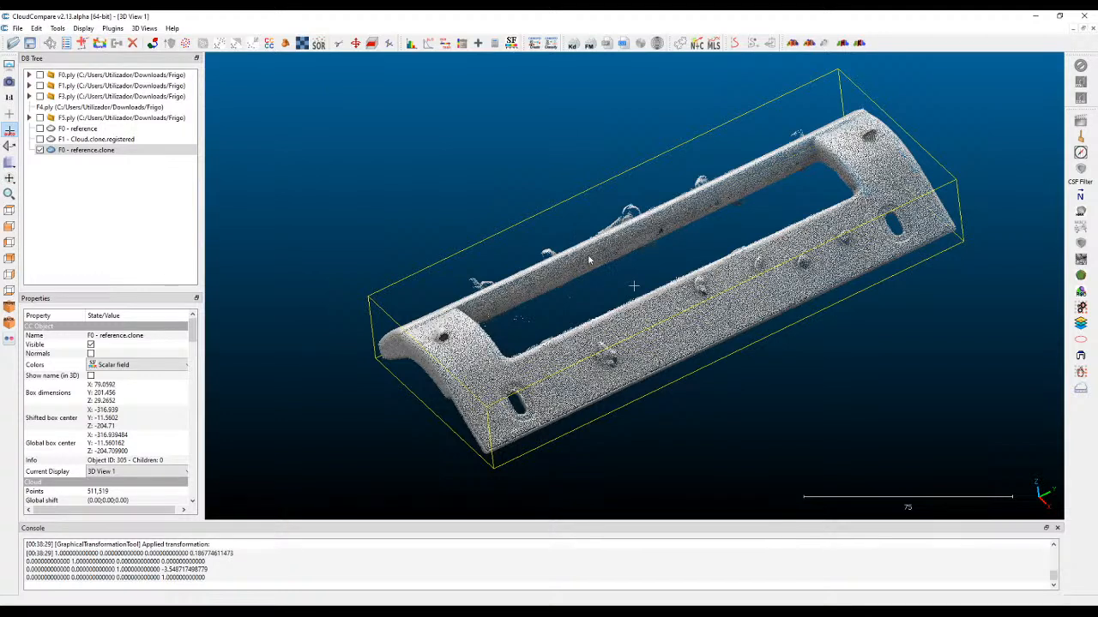
Set the default point size to 4 and check the outer face around the slots and stray clumps up close.
{"action": "mouse_move", "coordinate": [264, 79]}
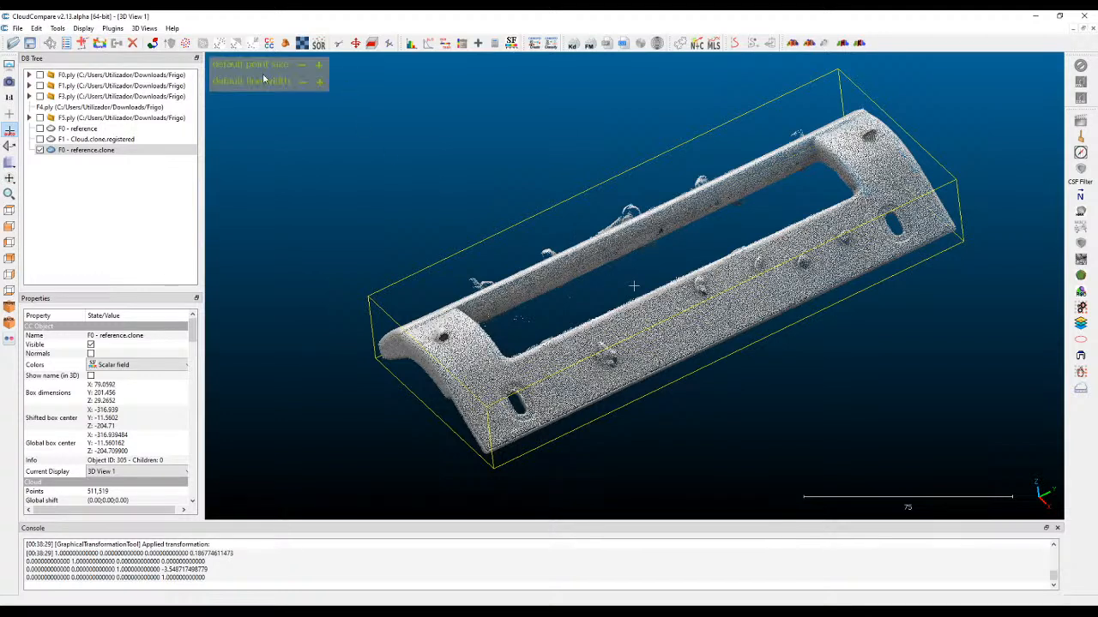
{"action": "left_click", "coordinate": [319, 65]}
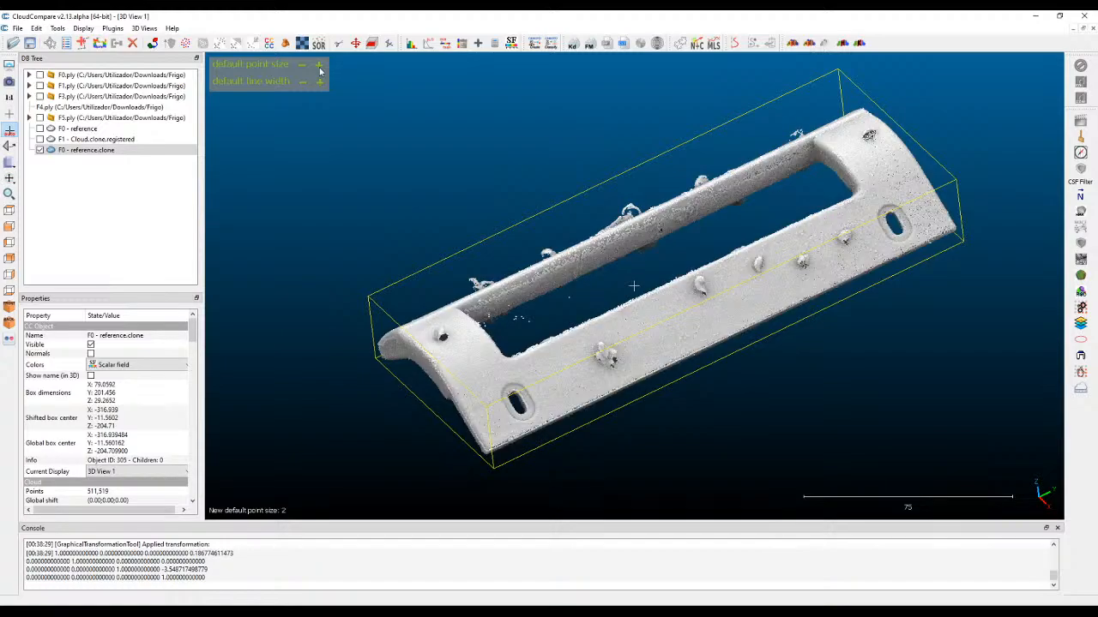
{"action": "left_click", "coordinate": [319, 66]}
{"action": "left_click", "coordinate": [319, 66]}
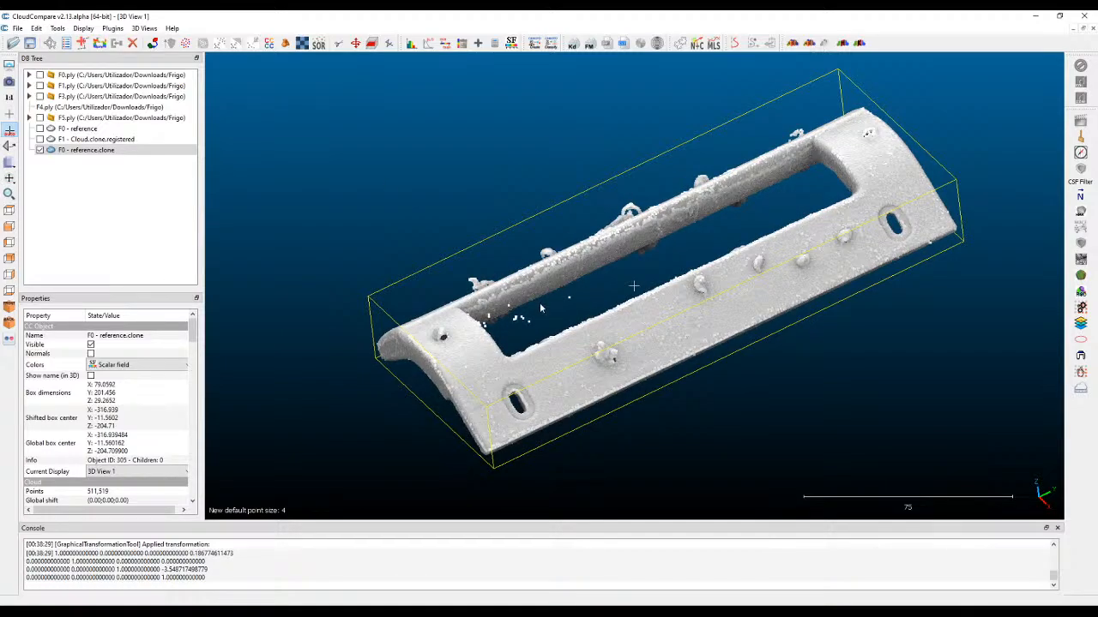
{"action": "scroll", "coordinate": [661, 358], "scroll_direction": "up", "scroll_amount": 3}
{"action": "scroll", "coordinate": [660, 359], "scroll_direction": "up", "scroll_amount": 5}
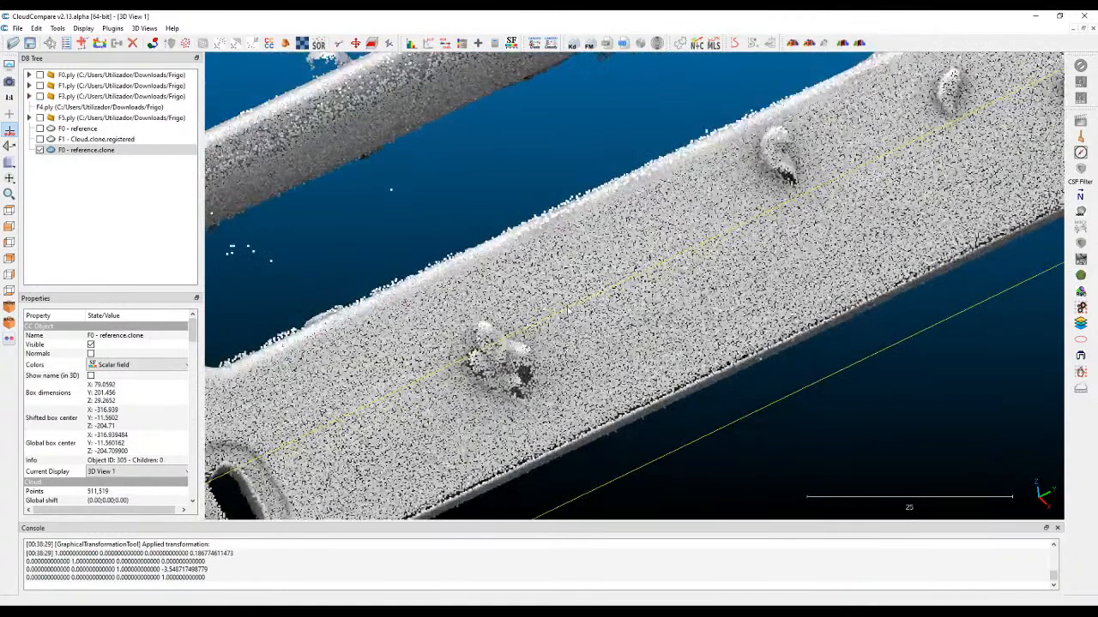
{"action": "scroll", "coordinate": [567, 313], "scroll_direction": "down", "scroll_amount": 1}
{"action": "left_click_drag", "start_coordinate": [471, 367], "coordinate": [454, 306]}
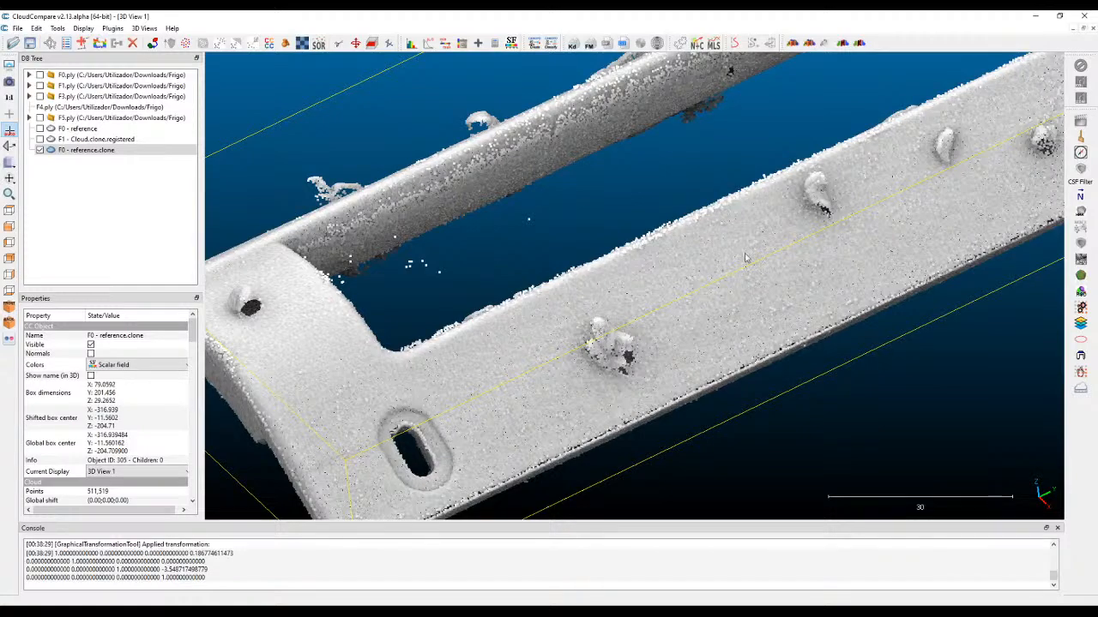
Try the minimum default point size of 1 and inspect the slotted outer face up close.
{"action": "mouse_move", "coordinate": [294, 90]}
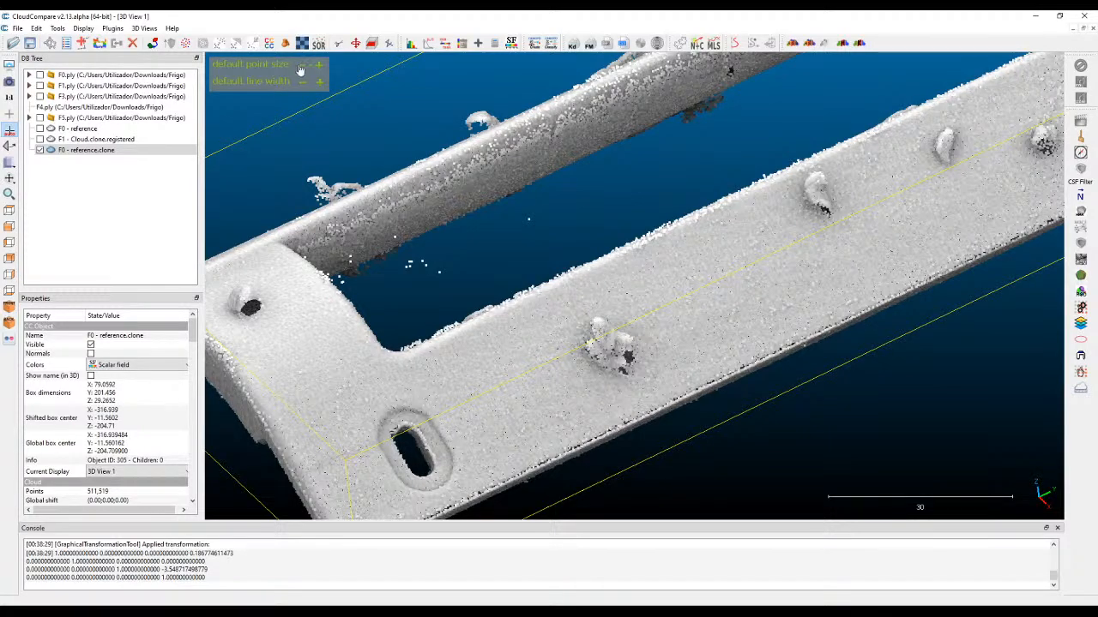
{"action": "left_click", "coordinate": [302, 65]}
{"action": "left_click", "coordinate": [302, 65]}
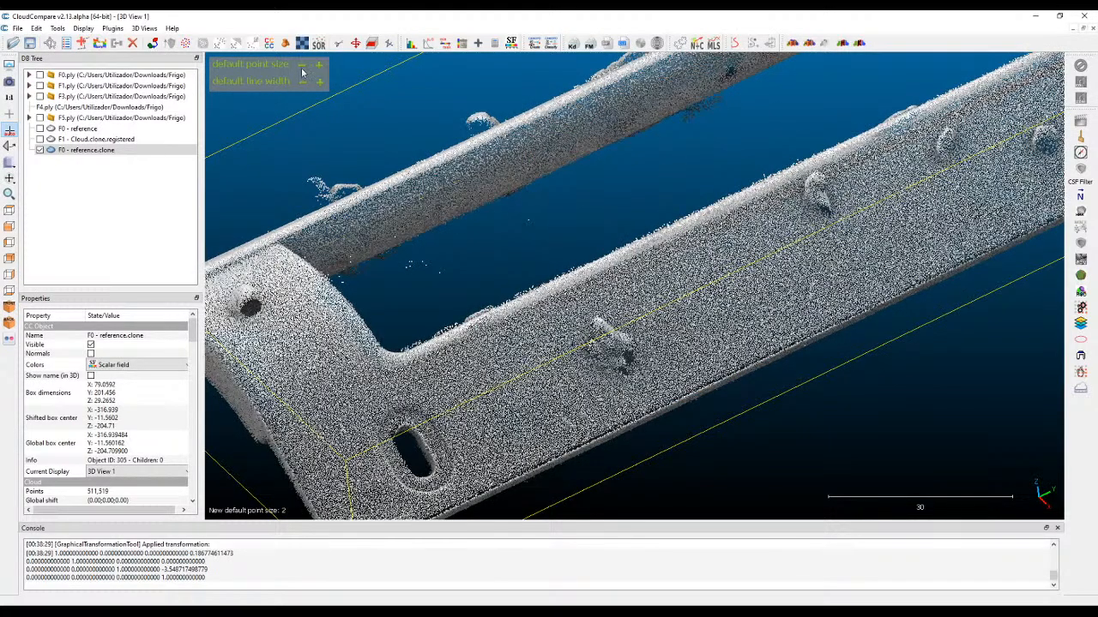
{"action": "left_click", "coordinate": [301, 70]}
{"action": "left_click", "coordinate": [301, 69]}
{"action": "right_click_drag", "start_coordinate": [535, 274], "coordinate": [532, 202]}
{"action": "scroll", "coordinate": [575, 312], "scroll_direction": "up", "scroll_amount": 7}
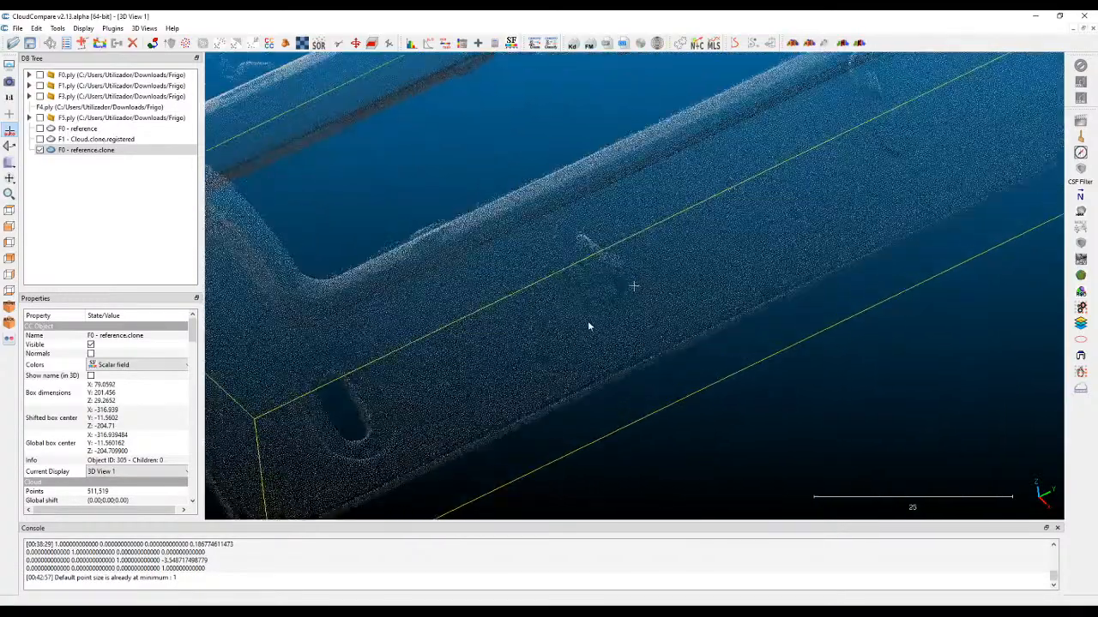
{"action": "left_click_drag", "start_coordinate": [646, 383], "coordinate": [674, 316]}
{"action": "scroll", "coordinate": [609, 361], "scroll_direction": "up", "scroll_amount": 3}
{"action": "left_click_drag", "start_coordinate": [609, 361], "coordinate": [742, 186]}
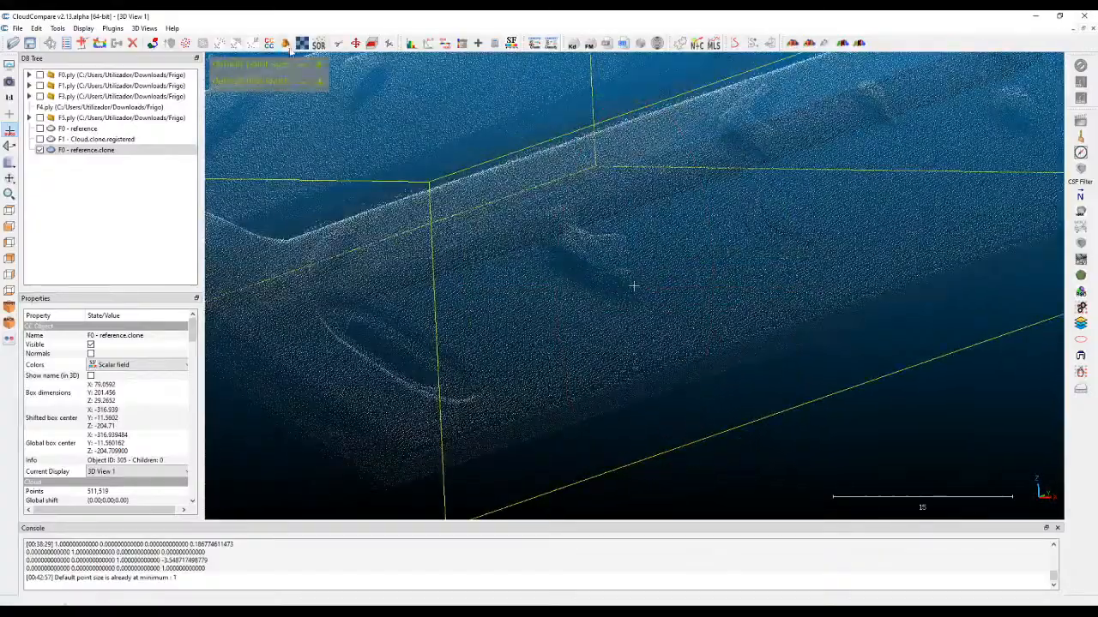
Enlarge the default point size by three steps and inspect the stray points around the cloud's curved profile.
{"action": "left_click", "coordinate": [319, 66]}
{"action": "left_click", "coordinate": [320, 66]}
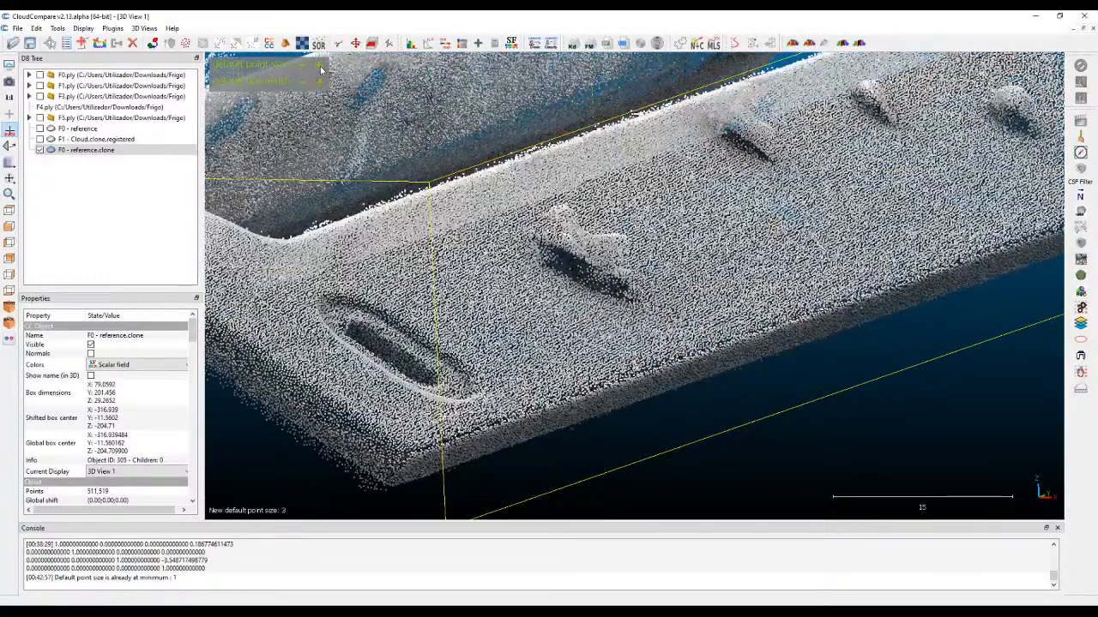
{"action": "left_click", "coordinate": [320, 66]}
{"action": "right_click_drag", "start_coordinate": [1016, 104], "coordinate": [822, 185]}
{"action": "left_click_drag", "start_coordinate": [626, 235], "coordinate": [515, 179]}
{"action": "right_click_drag", "start_coordinate": [601, 115], "coordinate": [659, 126]}
{"action": "left_click_drag", "start_coordinate": [302, 88], "coordinate": [298, 153]}
{"action": "right_click_drag", "start_coordinate": [470, 67], "coordinate": [477, 102]}
{"action": "left_click_drag", "start_coordinate": [477, 102], "coordinate": [587, 147]}
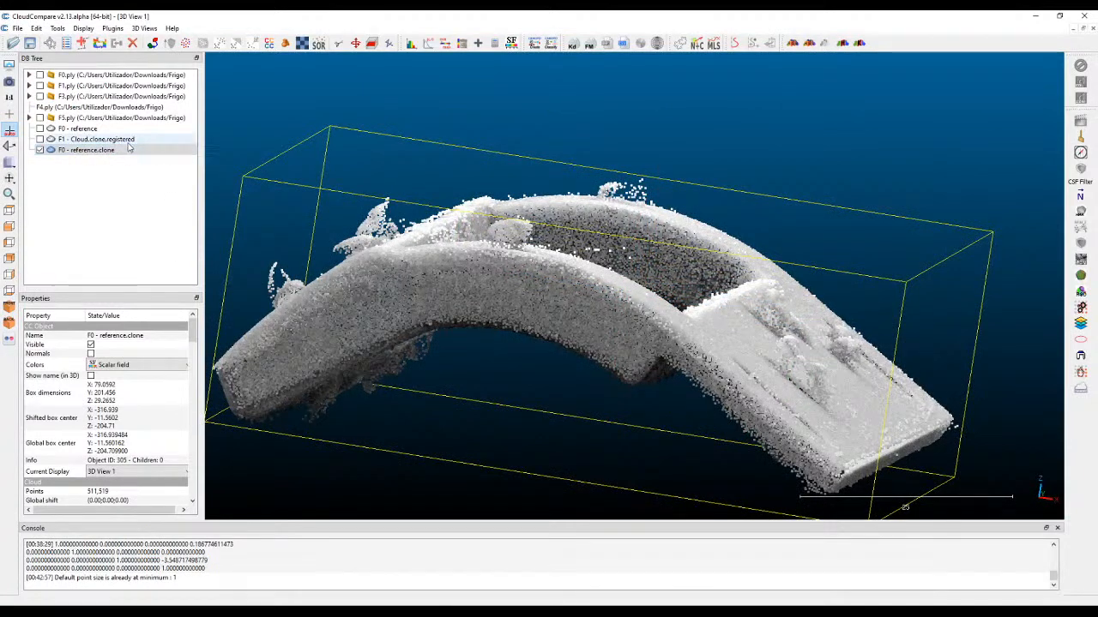
Outline the stray clumps above the crown and outer edge of the arch in the front view and segment them out.
{"action": "left_click", "coordinate": [338, 47]}
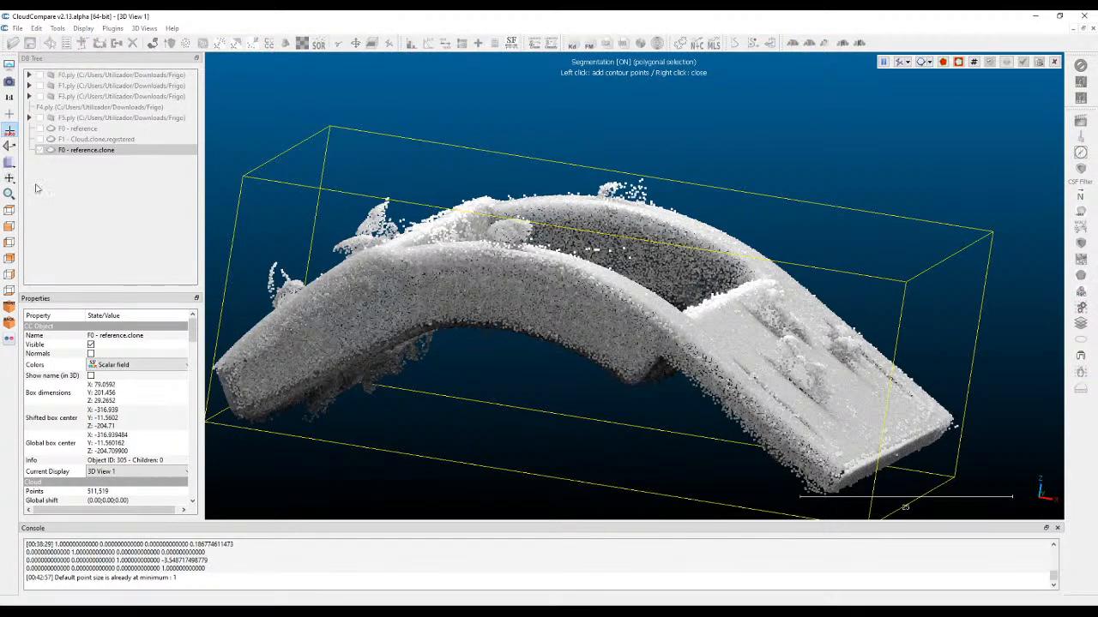
{"action": "left_click", "coordinate": [10, 228]}
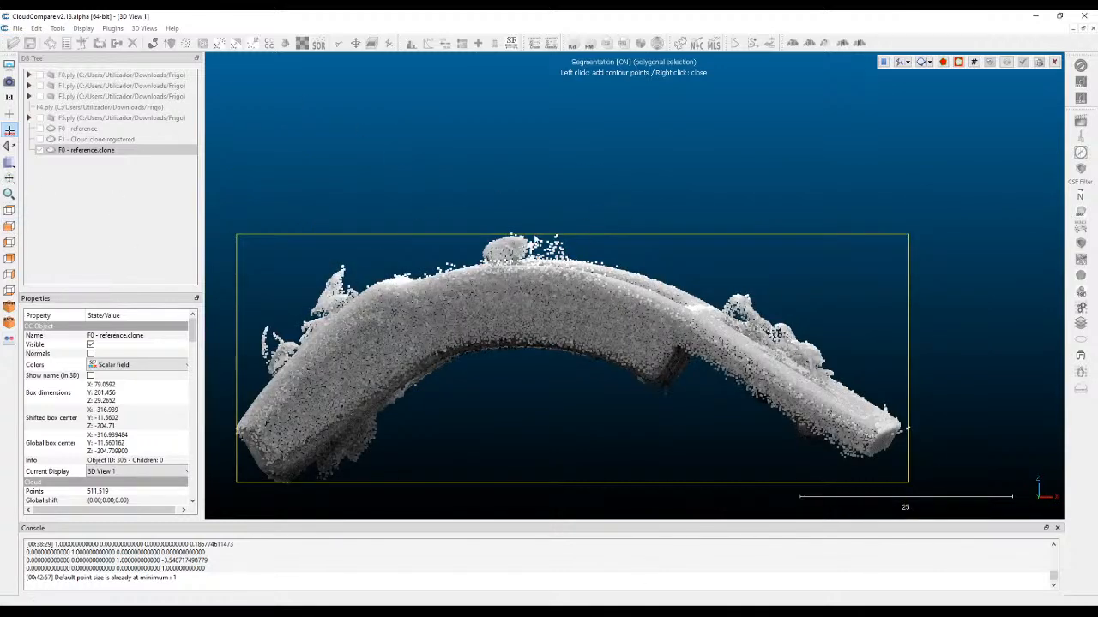
{"action": "key", "text": "space"}
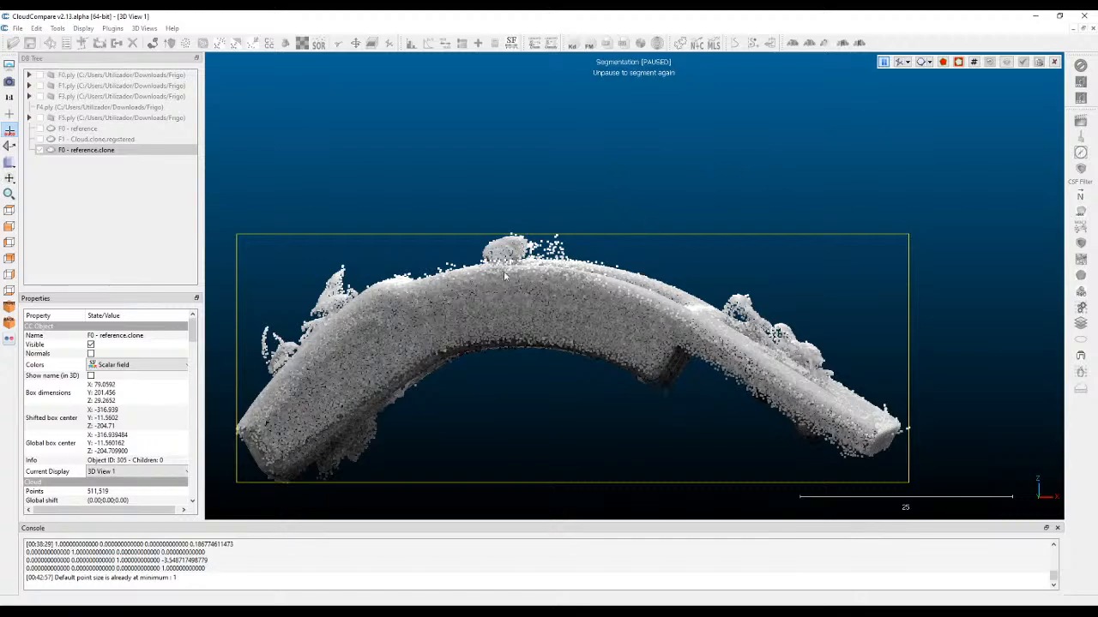
{"action": "scroll", "coordinate": [704, 162], "scroll_direction": "up", "scroll_amount": 4}
{"action": "right_click_drag", "start_coordinate": [704, 162], "coordinate": [832, 158]}
{"action": "scroll", "coordinate": [815, 159], "scroll_direction": "down", "scroll_amount": 2}
{"action": "scroll", "coordinate": [797, 154], "scroll_direction": "up", "scroll_amount": 2}
{"action": "key", "text": "space"}
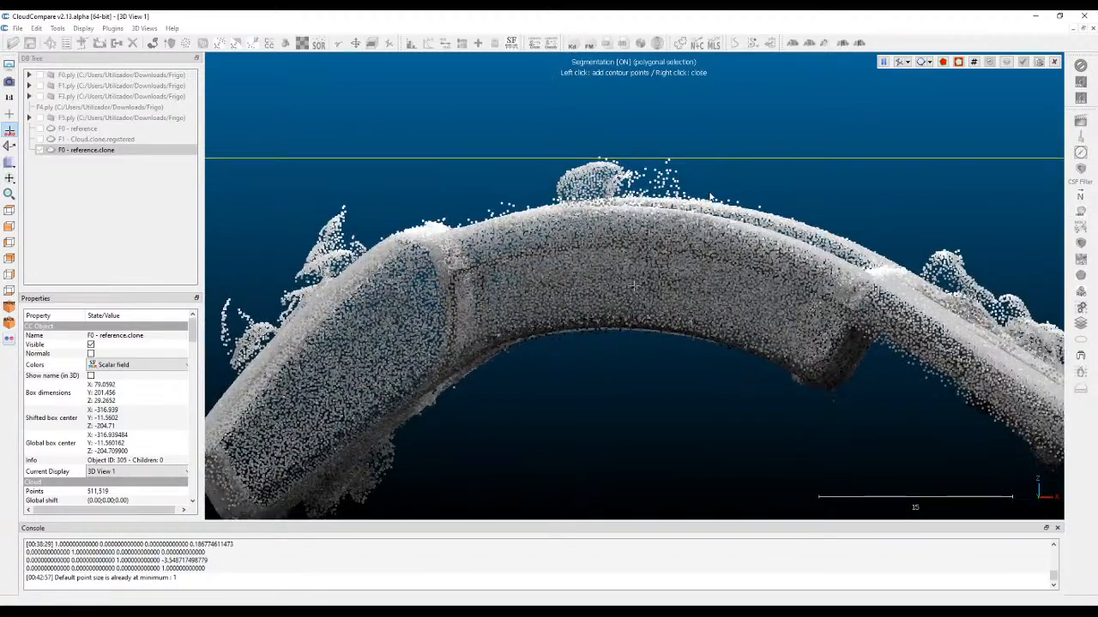
{"action": "left_click", "coordinate": [787, 216]}
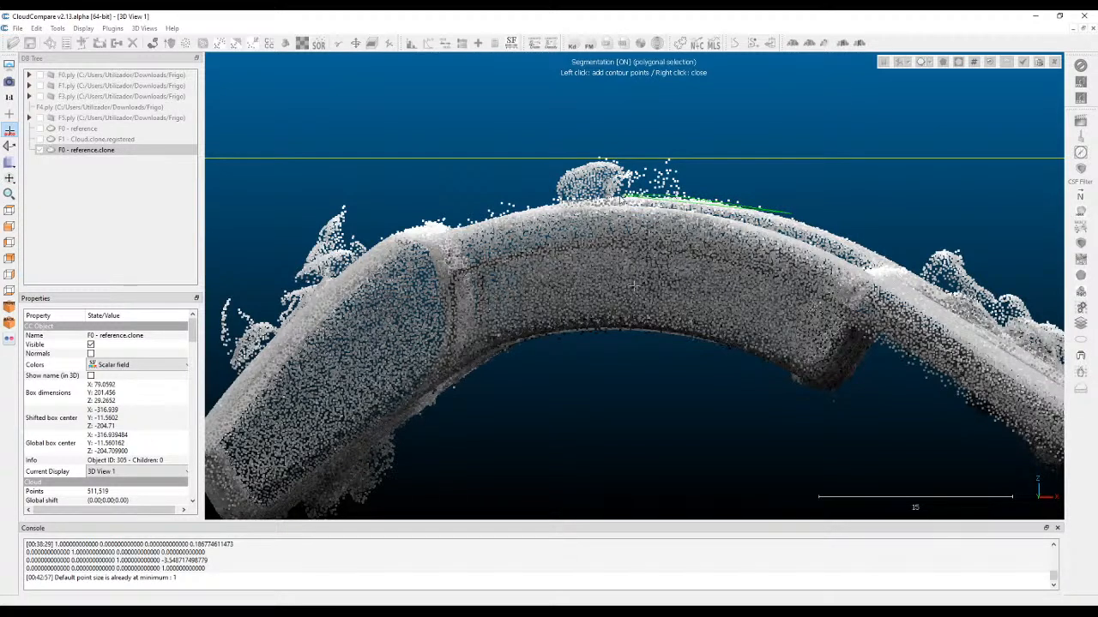
{"action": "left_click", "coordinate": [557, 200]}
{"action": "left_click", "coordinate": [511, 210]}
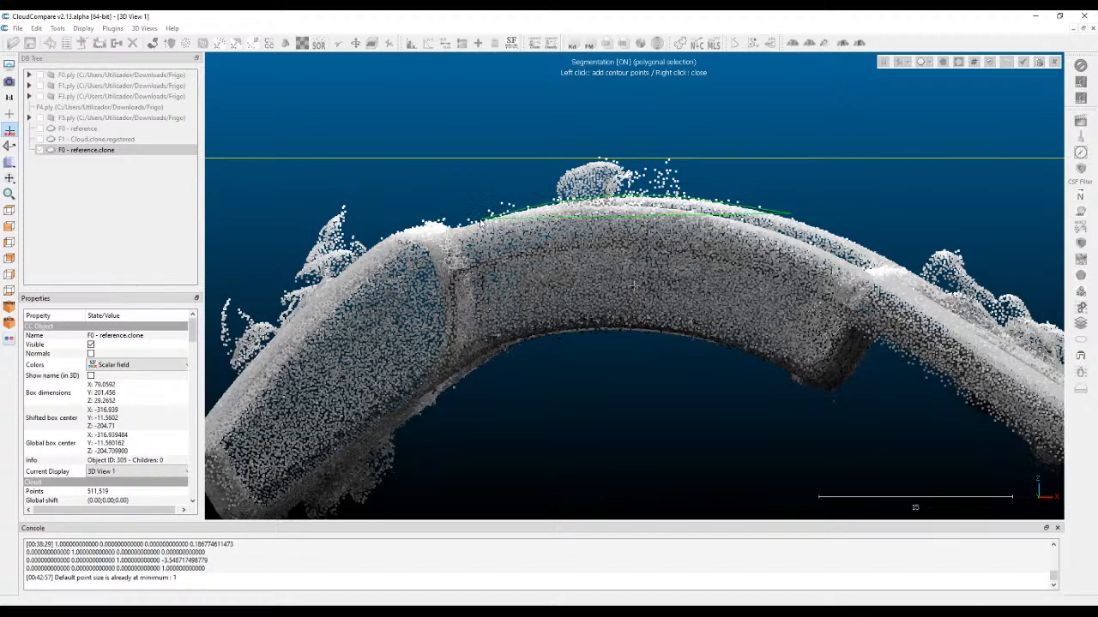
{"action": "left_click", "coordinate": [420, 225]}
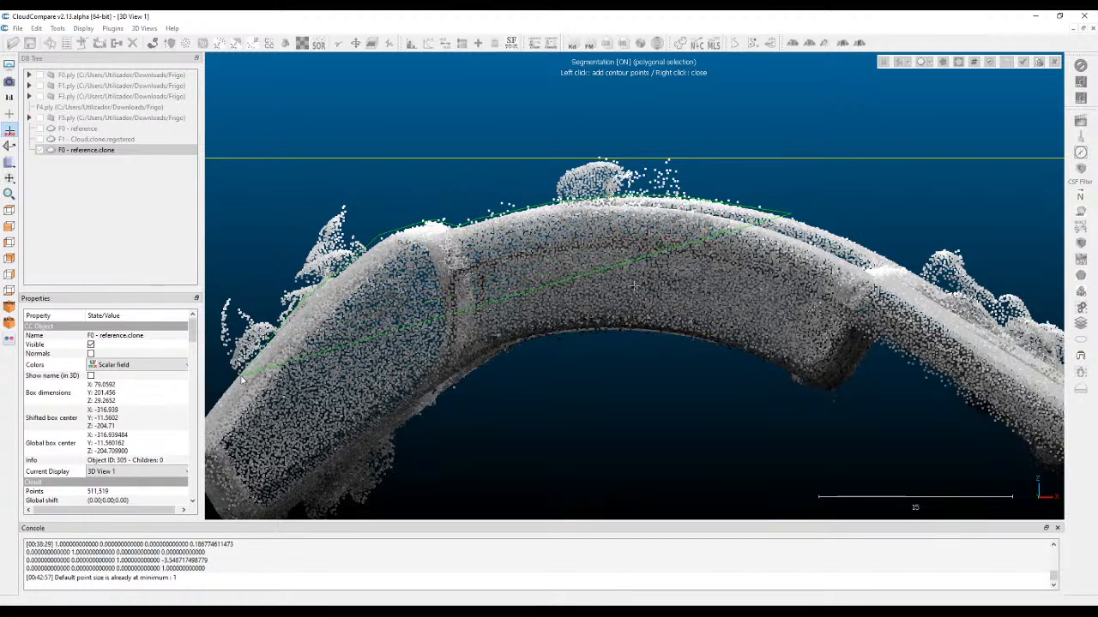
{"action": "left_click", "coordinate": [208, 298]}
{"action": "left_click", "coordinate": [291, 178]}
{"action": "left_click", "coordinate": [587, 103]}
{"action": "left_click", "coordinate": [811, 134]}
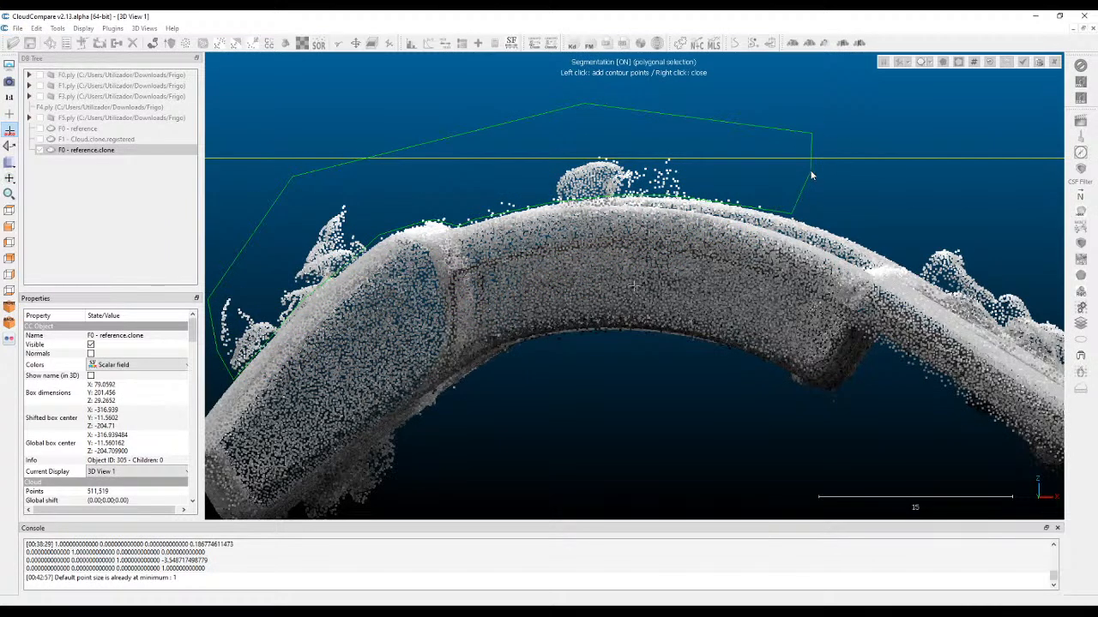
{"action": "right_click", "coordinate": [812, 175]}
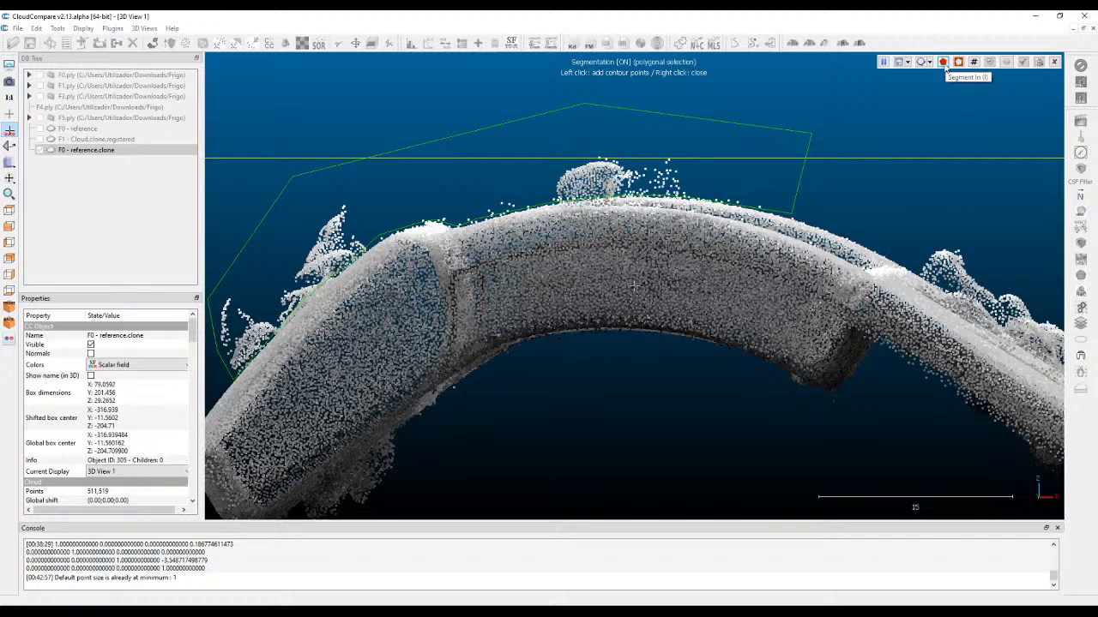
{"action": "left_click", "coordinate": [959, 62]}
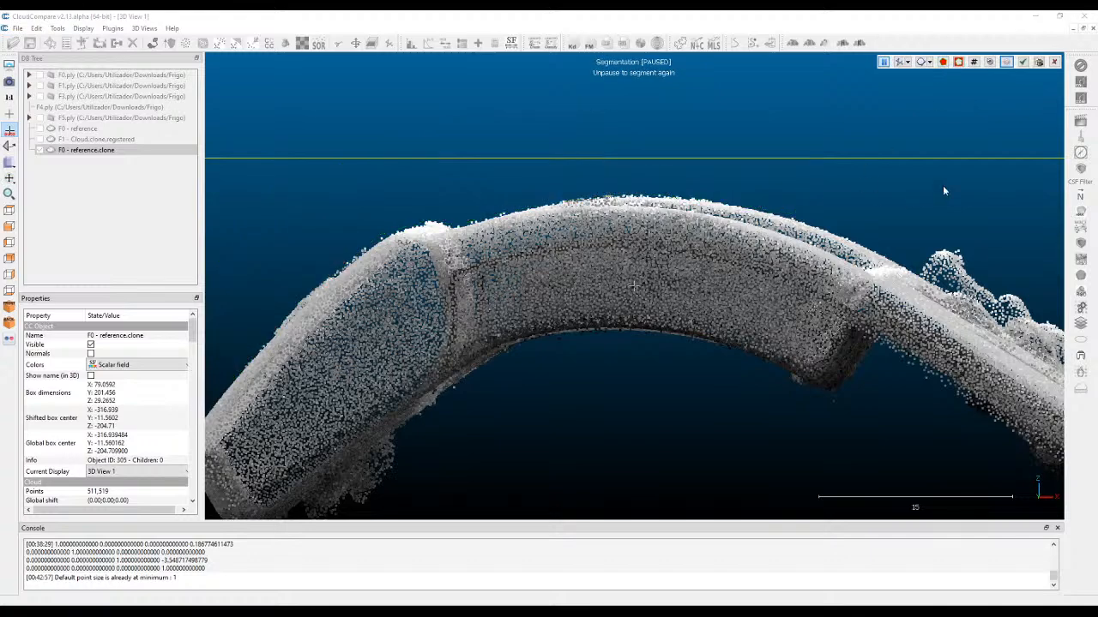
Confirm the segmentation and delete the hidden stray points.
{"action": "scroll", "coordinate": [931, 181], "scroll_direction": "up", "scroll_amount": 1}
{"action": "left_click_drag", "start_coordinate": [941, 190], "coordinate": [823, 164]}
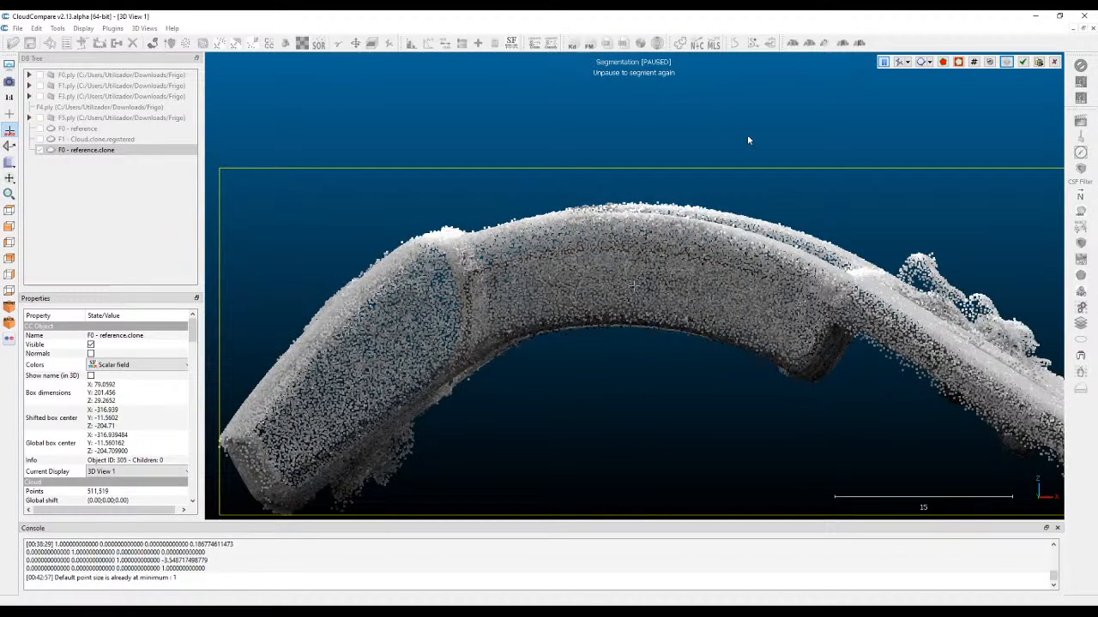
{"action": "right_click_drag", "start_coordinate": [922, 229], "coordinate": [553, 153]}
{"action": "scroll", "coordinate": [553, 146], "scroll_direction": "up", "scroll_amount": 3}
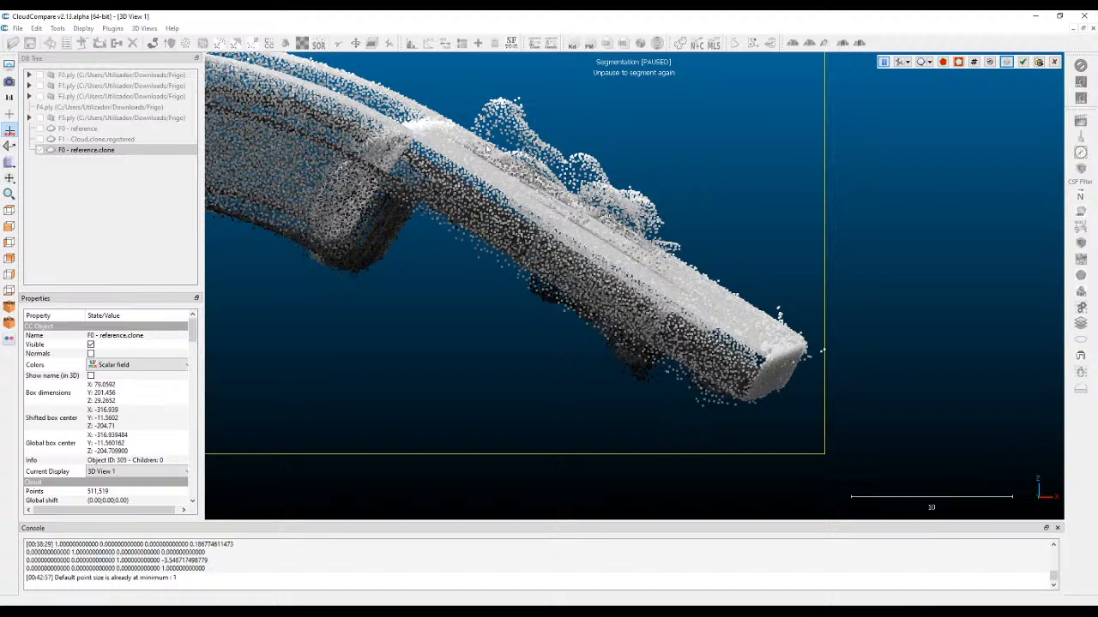
{"action": "left_click", "coordinate": [1039, 62]}
{"action": "right_click_drag", "start_coordinate": [661, 134], "coordinate": [687, 149]}
{"action": "left_click", "coordinate": [356, 44]}
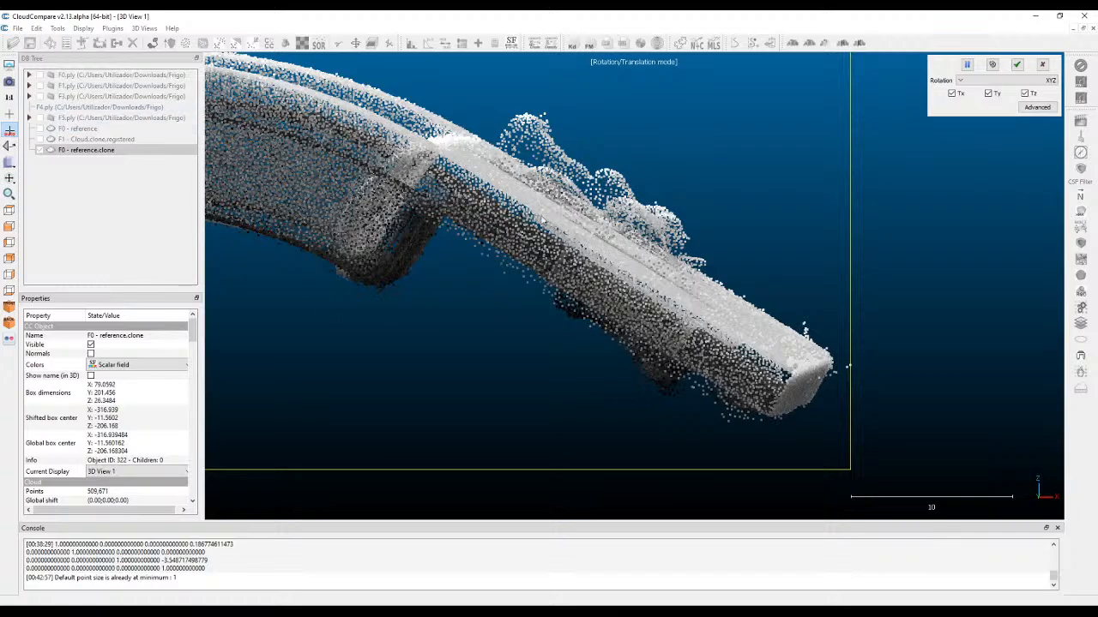
{"action": "left_click", "coordinate": [10, 211]}
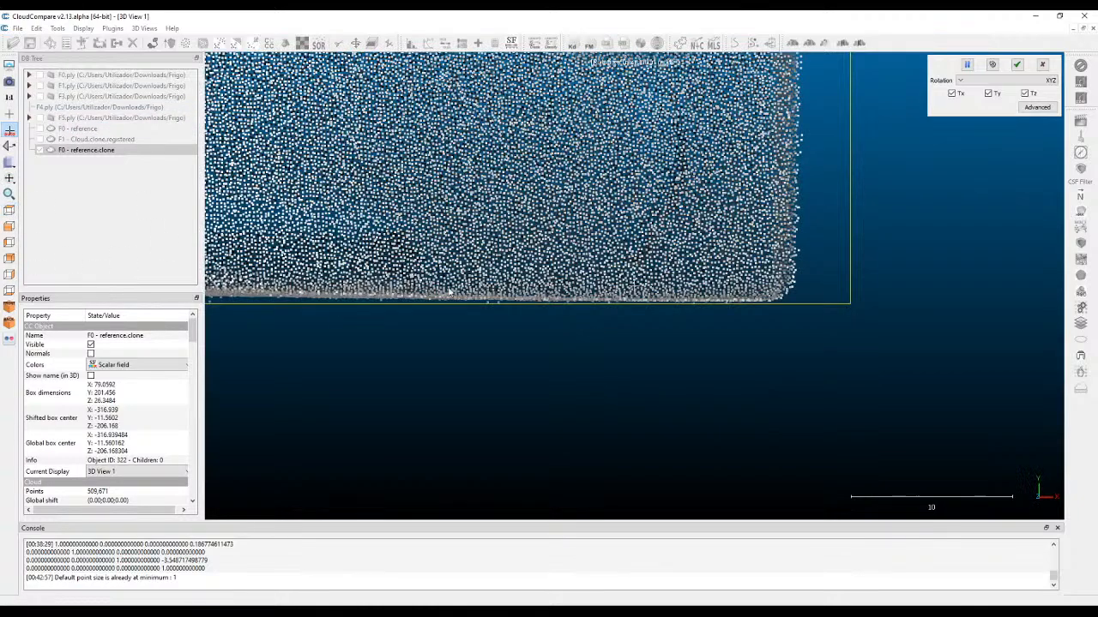
{"action": "scroll", "coordinate": [812, 320], "scroll_direction": "down", "scroll_amount": 10}
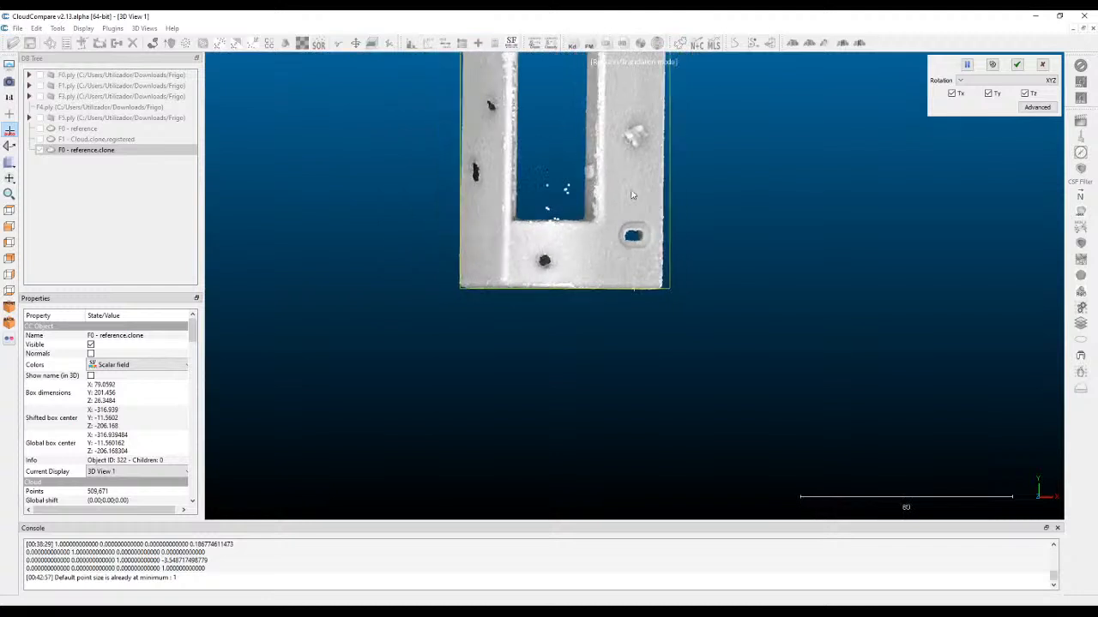
{"action": "right_click_drag", "start_coordinate": [494, 108], "coordinate": [353, 240]}
{"action": "right_click_drag", "start_coordinate": [285, 146], "coordinate": [341, 176]}
{"action": "left_click_drag", "start_coordinate": [439, 164], "coordinate": [254, 168]}
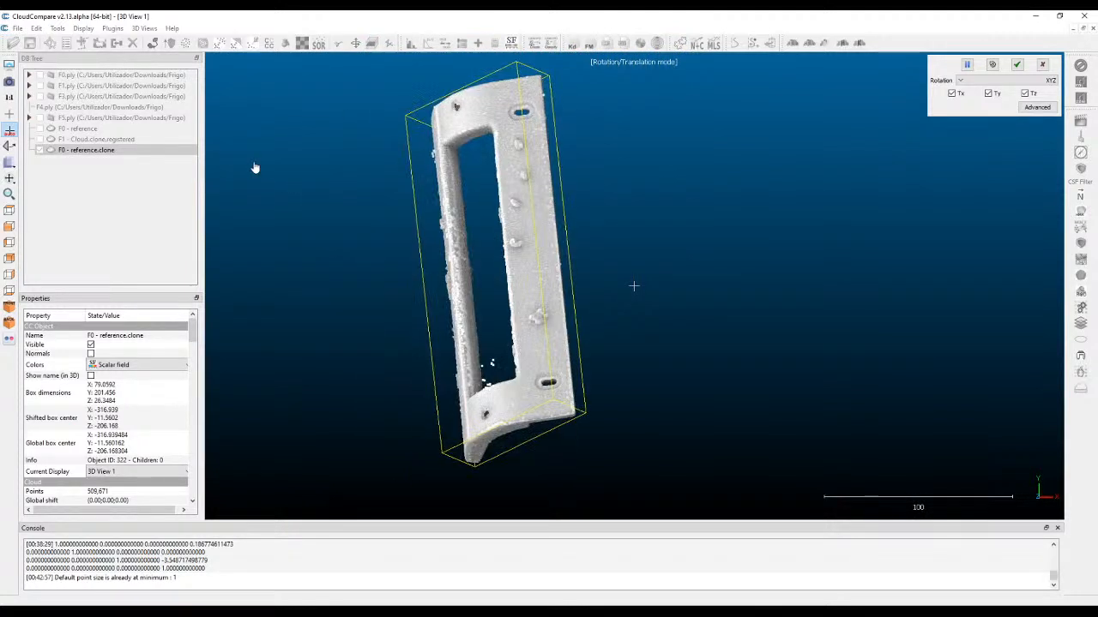
{"action": "left_click", "coordinate": [1045, 66]}
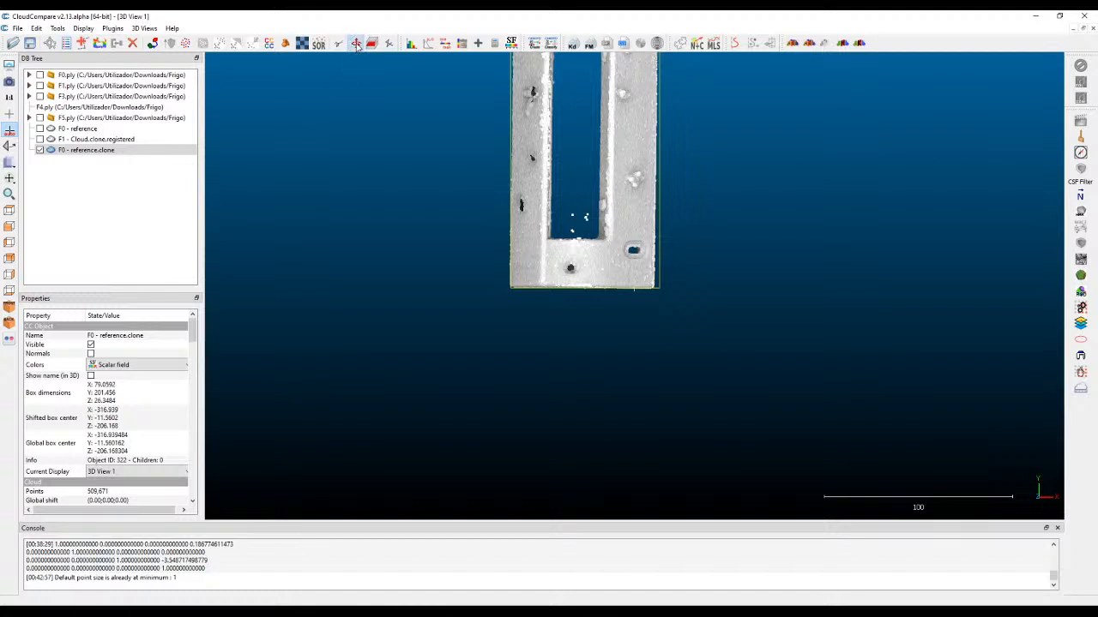
Rotate the merged cloud slightly in the top view so its long edges stand vertical, centre it in the view, and apply the transformation.
{"action": "left_click", "coordinate": [356, 44]}
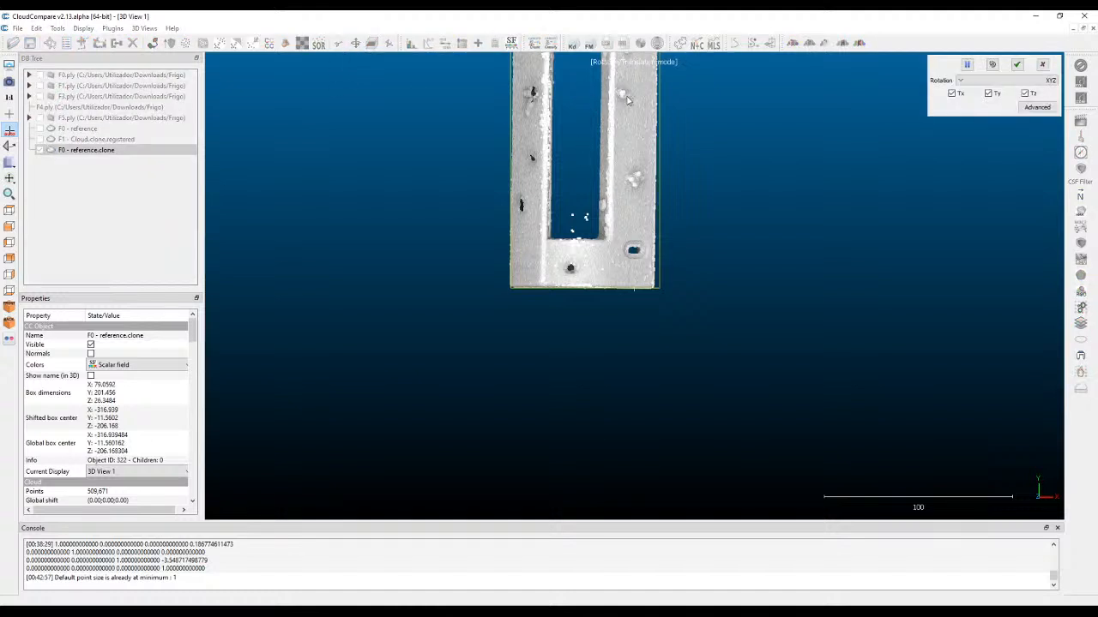
{"action": "right_click_drag", "start_coordinate": [639, 84], "coordinate": [340, 259]}
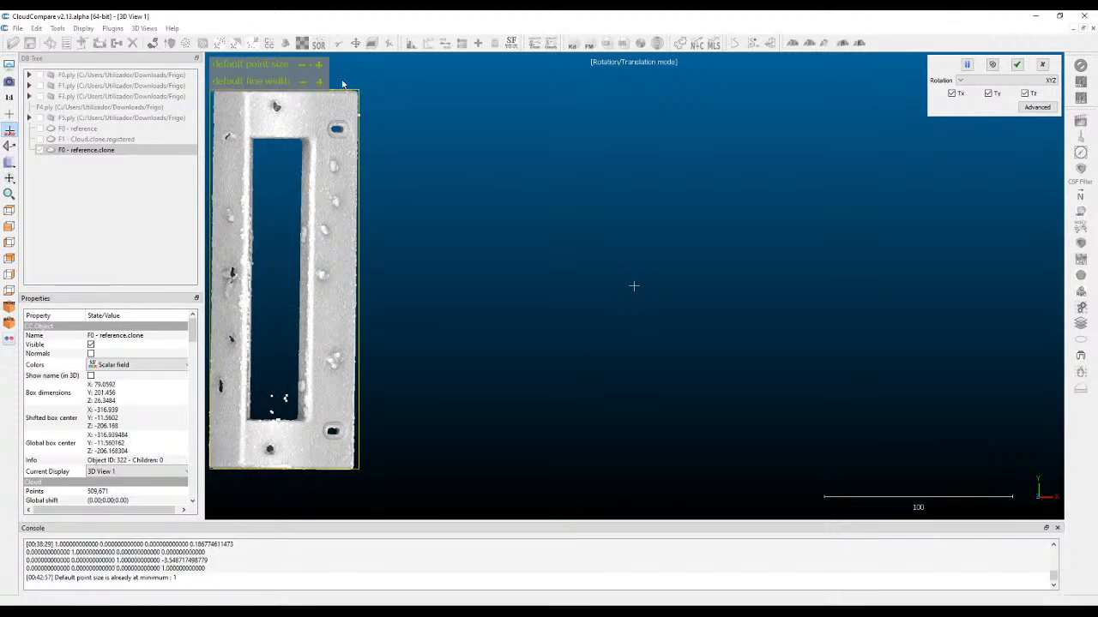
{"action": "left_click_drag", "start_coordinate": [390, 78], "coordinate": [391, 84]}
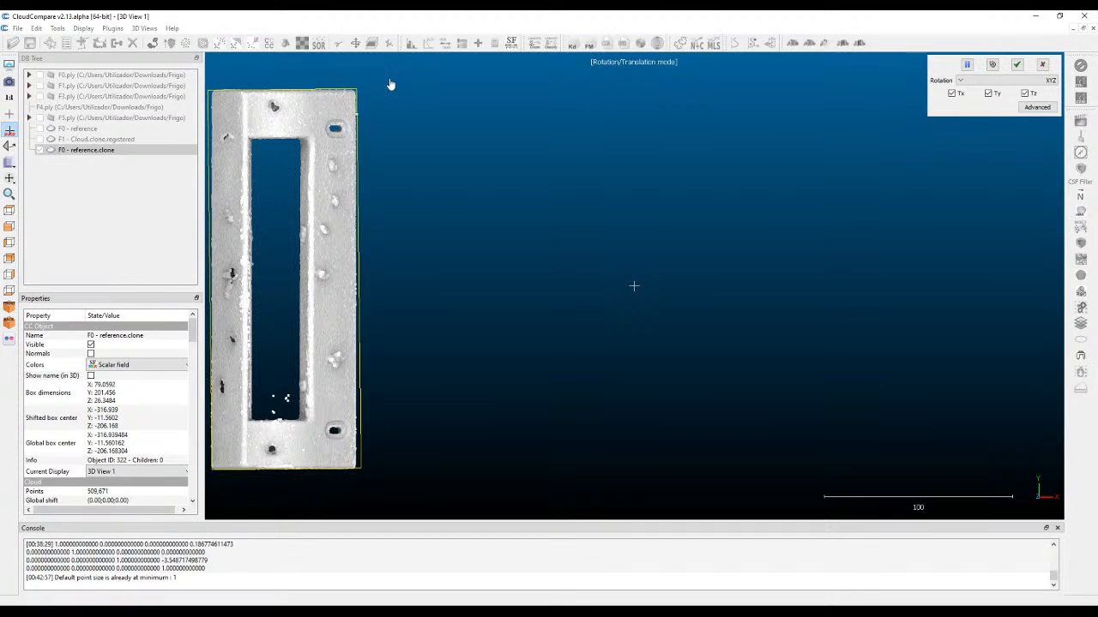
{"action": "right_click_drag", "start_coordinate": [336, 110], "coordinate": [242, 112]}
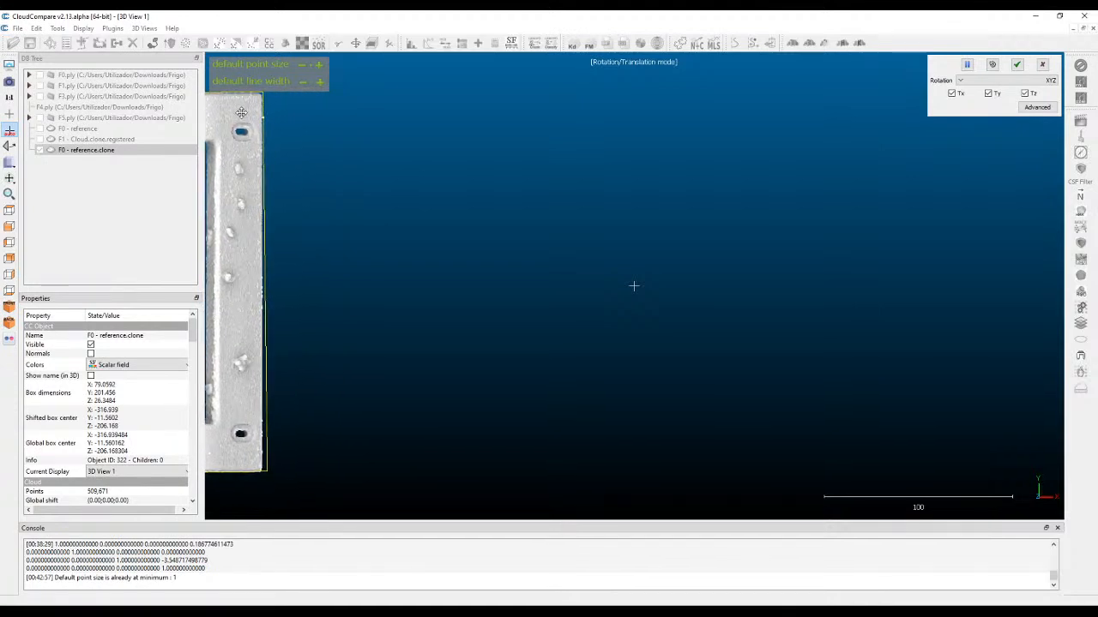
{"action": "left_click_drag", "start_coordinate": [342, 115], "coordinate": [343, 127]}
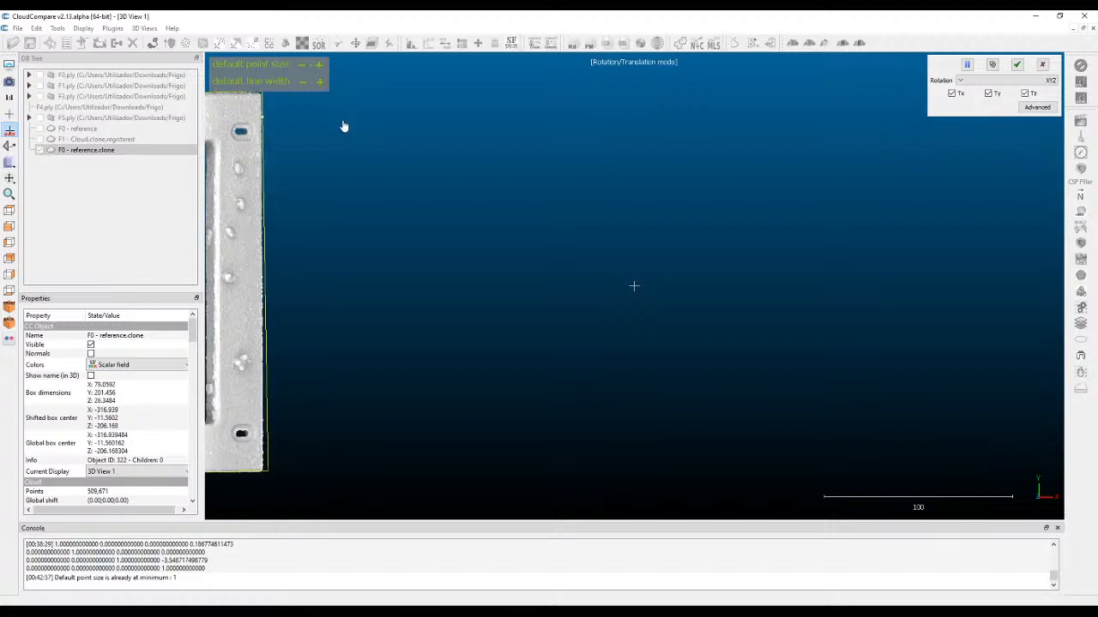
{"action": "right_click_drag", "start_coordinate": [238, 183], "coordinate": [651, 175]}
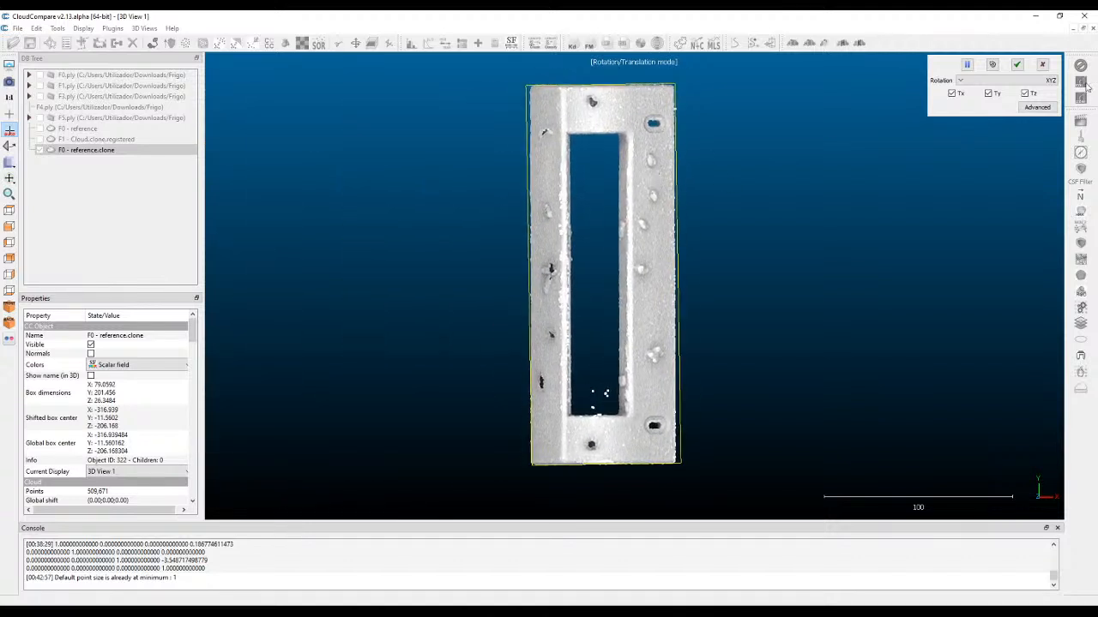
{"action": "left_click", "coordinate": [1016, 65]}
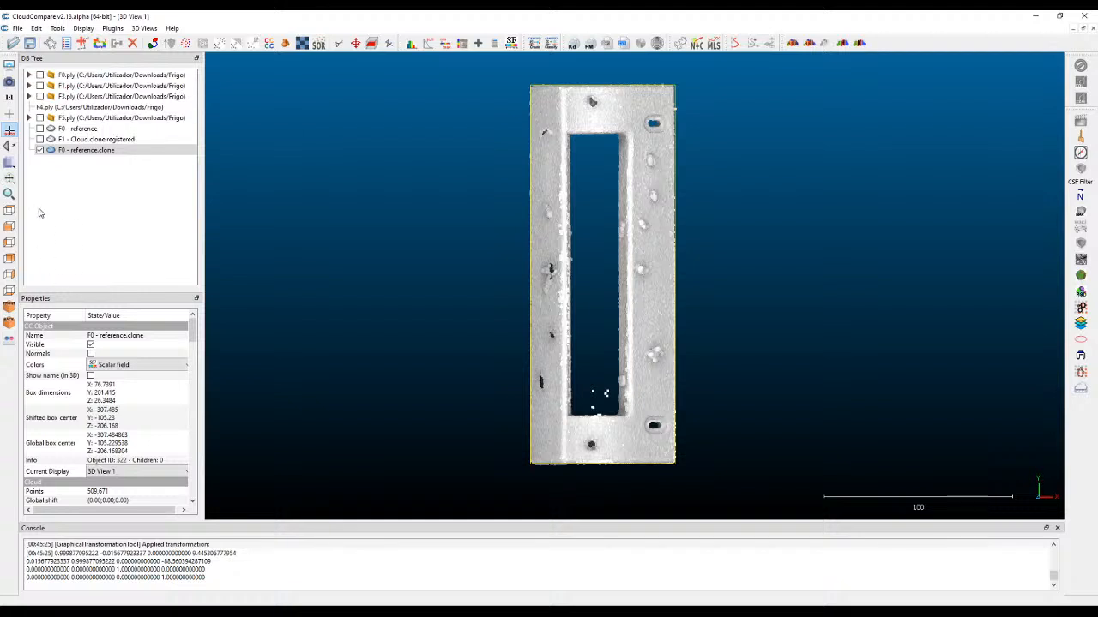
Rotate the cloud slightly in the front view to level the arch profile, move it to the view centre, and apply the transformation.
{"action": "left_click", "coordinate": [10, 225]}
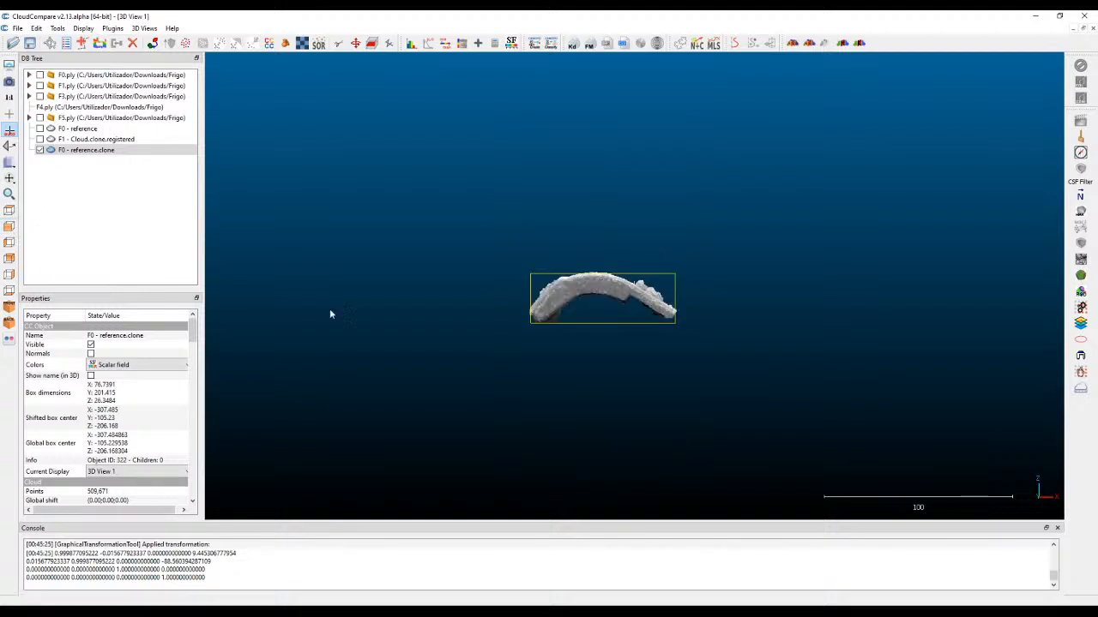
{"action": "scroll", "coordinate": [711, 304], "scroll_direction": "up", "scroll_amount": 5}
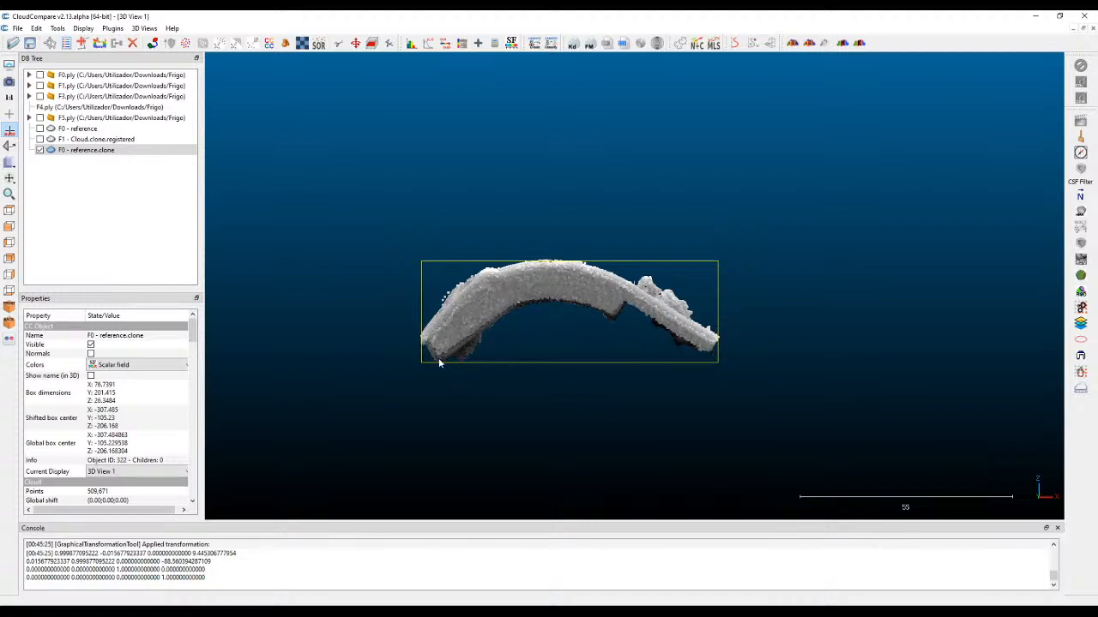
{"action": "scroll", "coordinate": [438, 358], "scroll_direction": "up", "scroll_amount": 4}
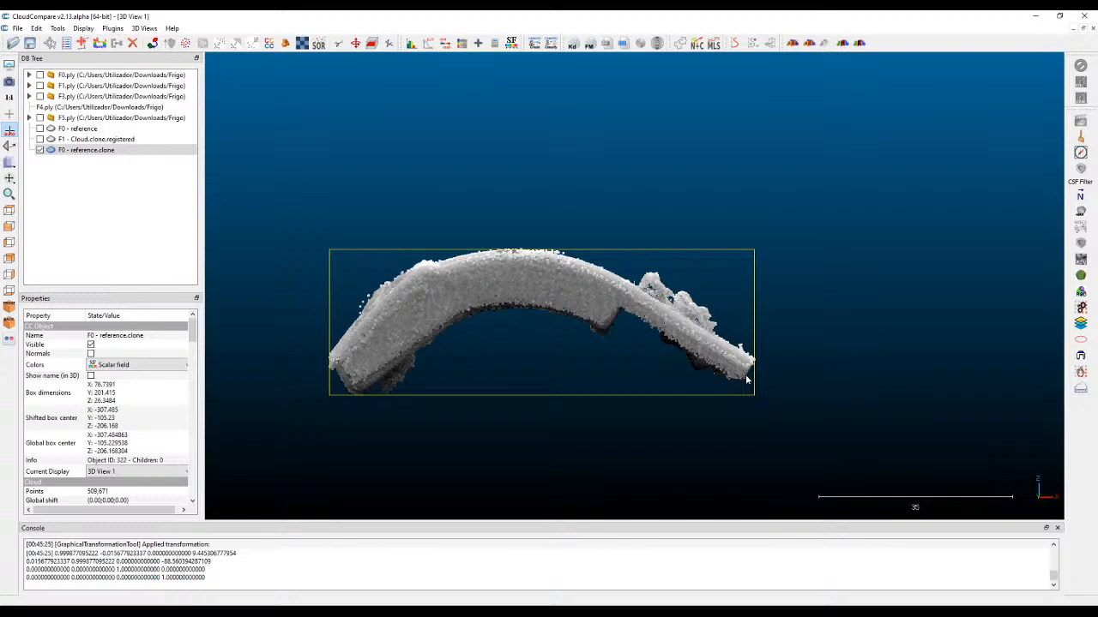
{"action": "left_click", "coordinate": [356, 44]}
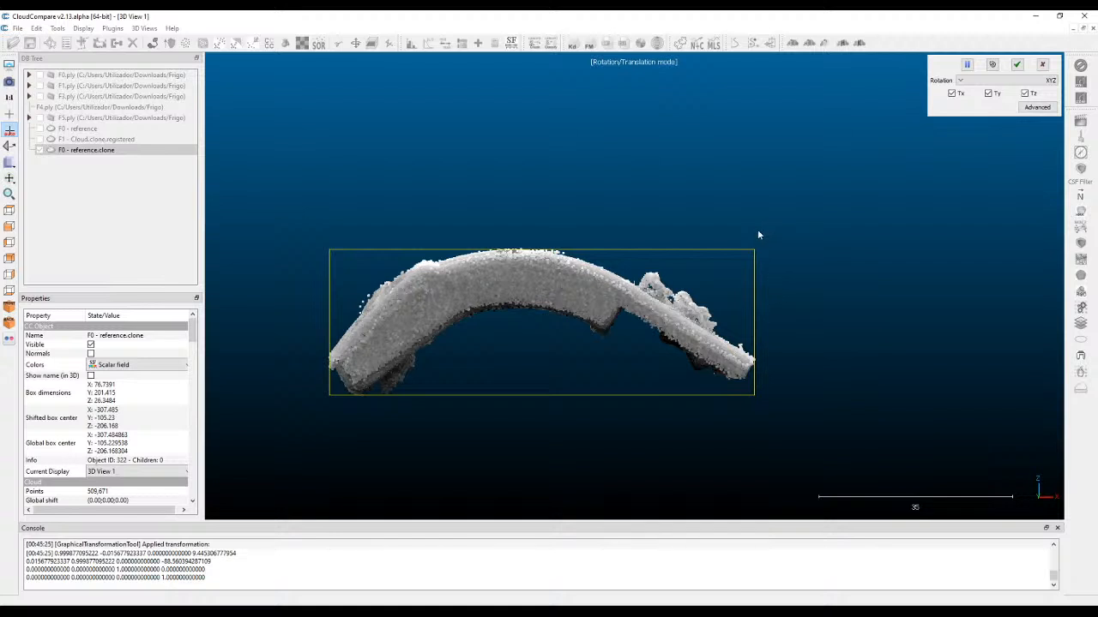
{"action": "left_click_drag", "start_coordinate": [751, 236], "coordinate": [729, 232]}
{"action": "right_click_drag", "start_coordinate": [539, 274], "coordinate": [545, 397]}
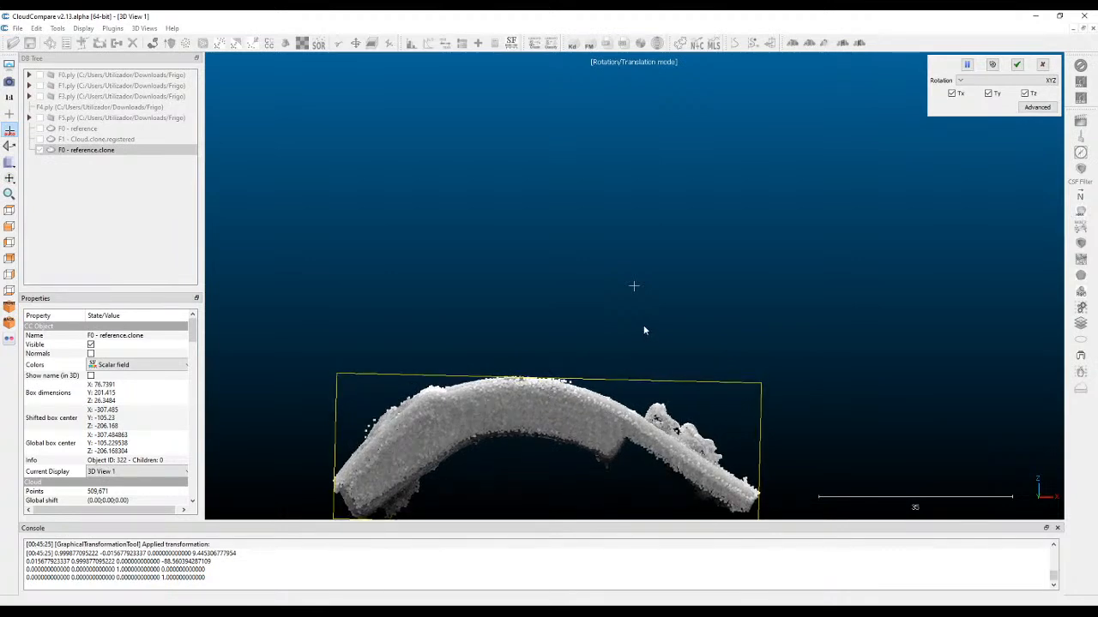
{"action": "left_click_drag", "start_coordinate": [646, 321], "coordinate": [644, 330]}
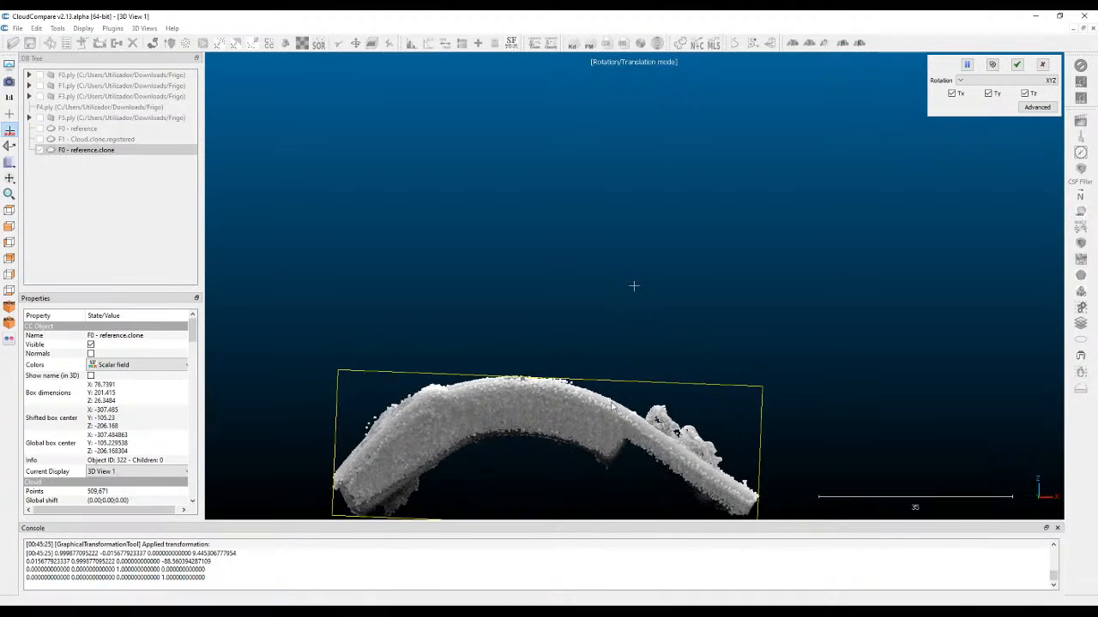
{"action": "right_click_drag", "start_coordinate": [575, 434], "coordinate": [674, 269]}
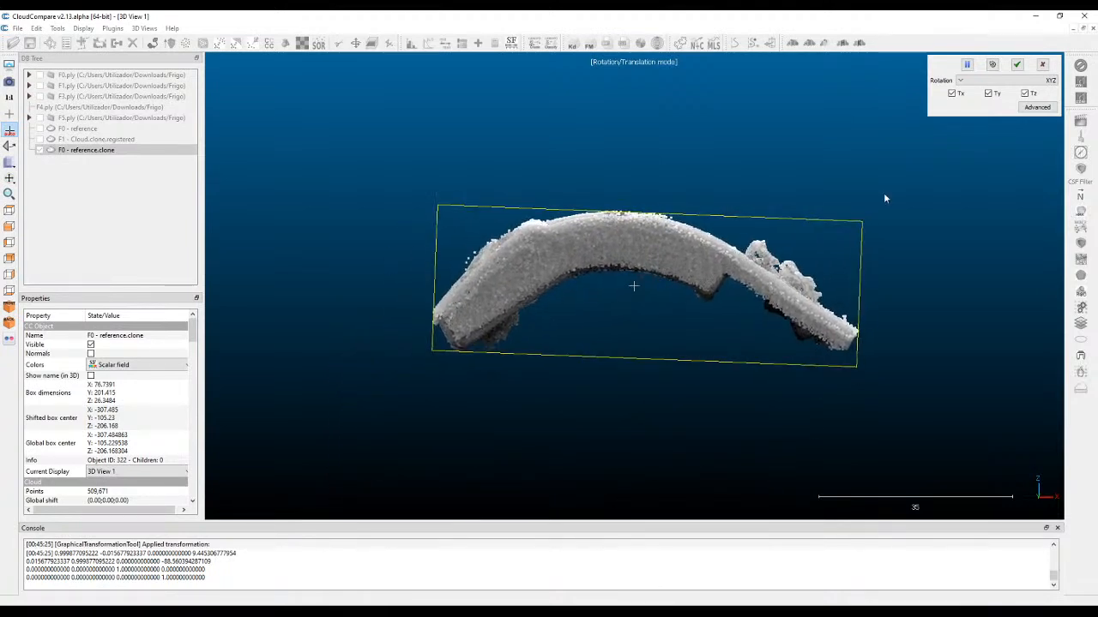
{"action": "left_click", "coordinate": [1016, 64]}
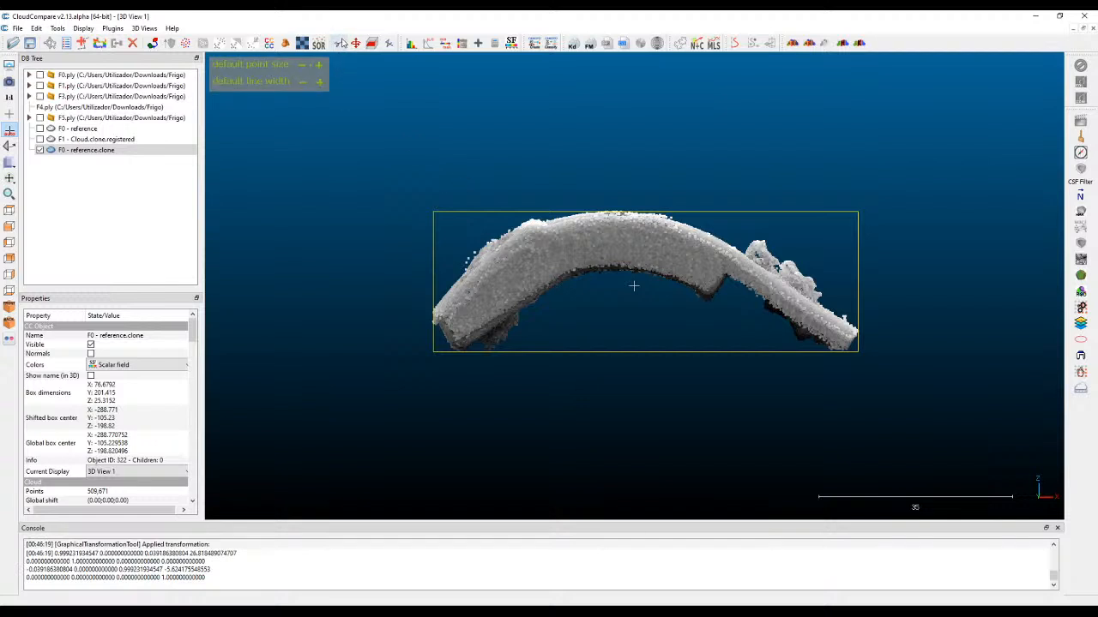
Outline the stray clumps beneath both arms along the arch's inner edge in the front view and segment them out.
{"action": "left_click", "coordinate": [339, 43]}
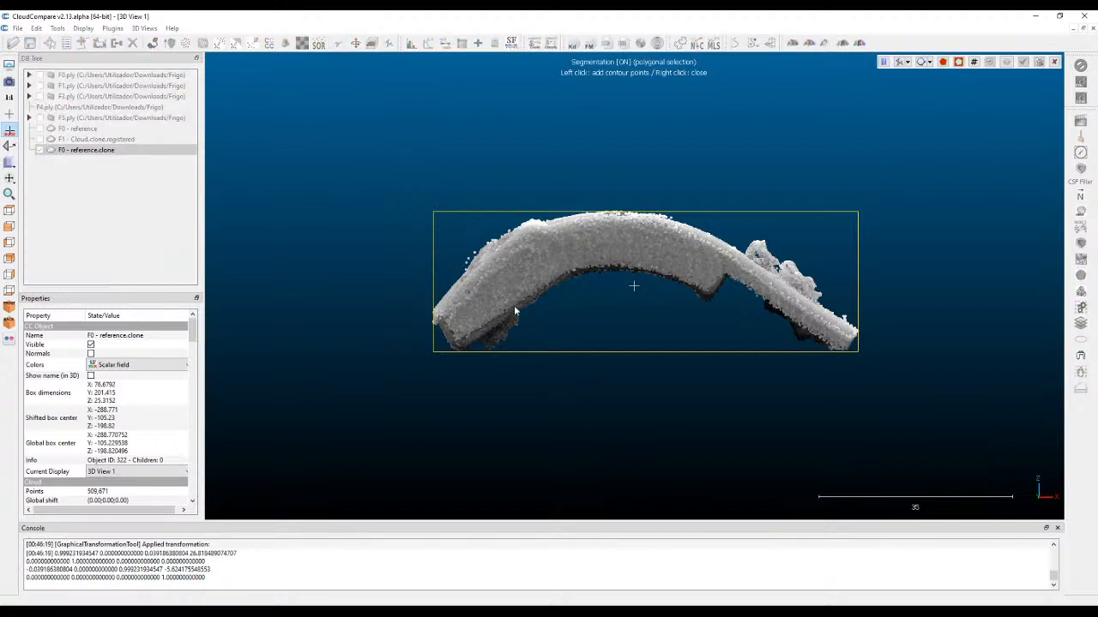
{"action": "left_click", "coordinate": [490, 372]}
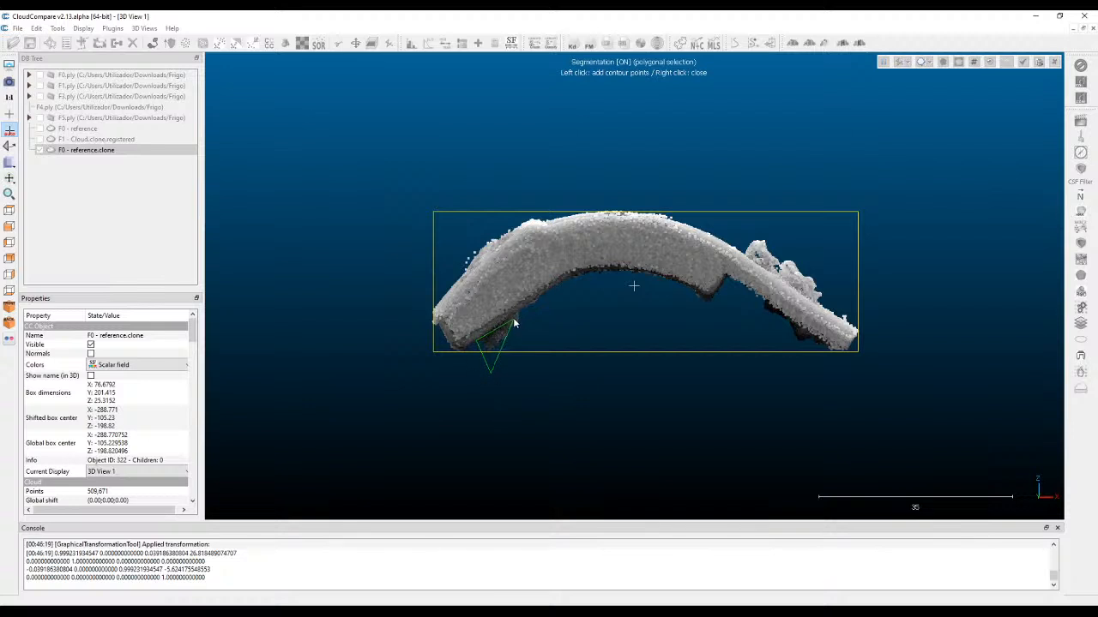
{"action": "left_click", "coordinate": [480, 341]}
{"action": "left_click", "coordinate": [520, 316]}
{"action": "left_click", "coordinate": [599, 274]}
{"action": "left_click", "coordinate": [667, 277]}
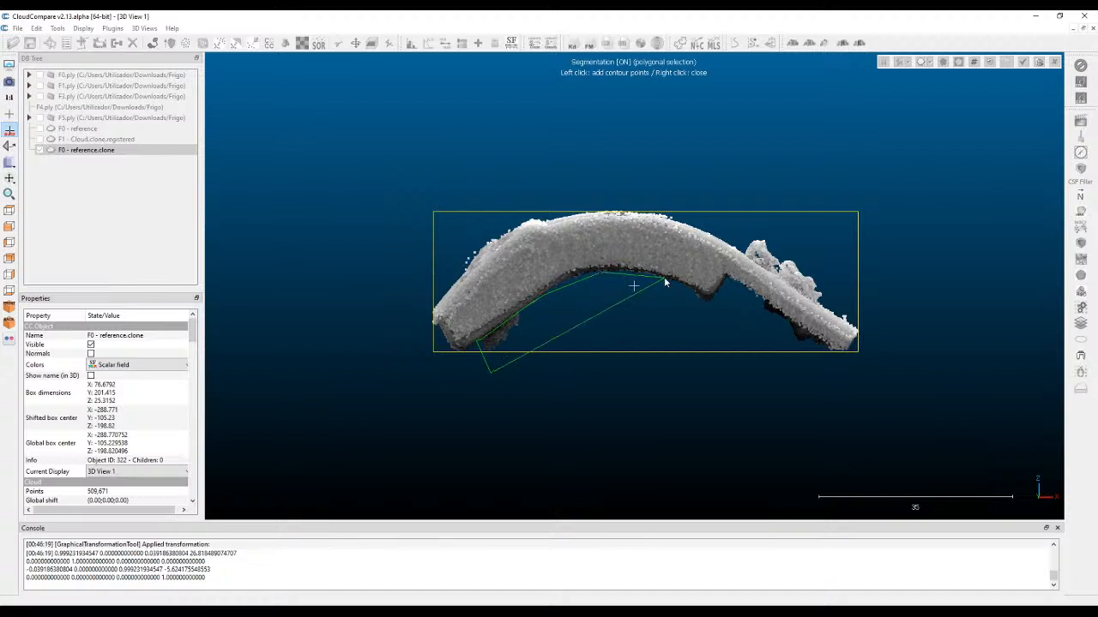
{"action": "left_click", "coordinate": [712, 301]}
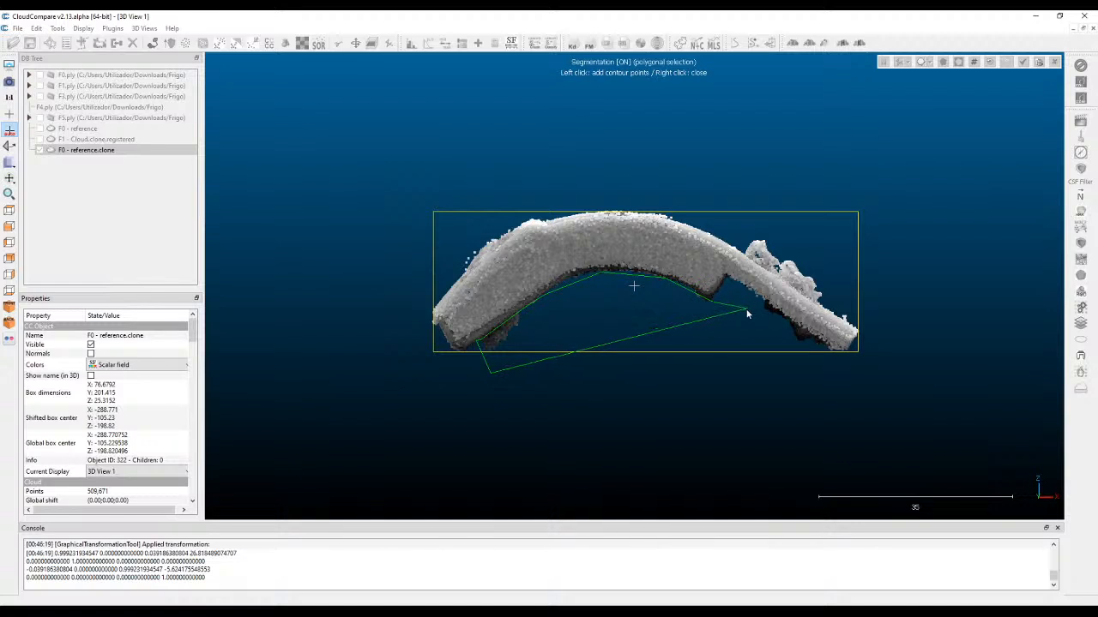
{"action": "left_click", "coordinate": [762, 300]}
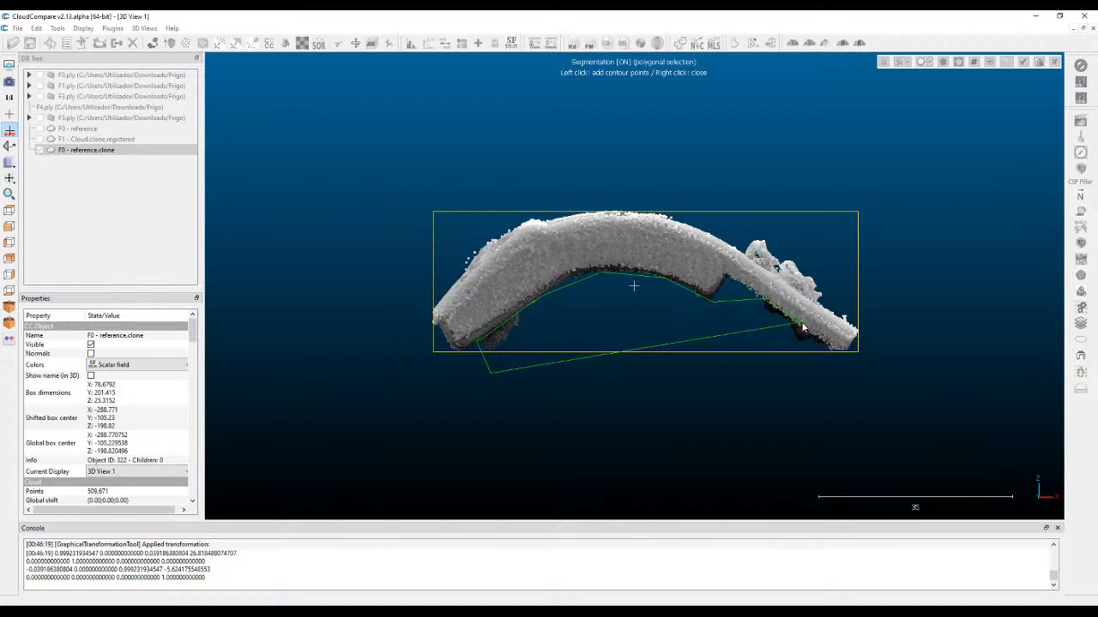
{"action": "left_click", "coordinate": [838, 353]}
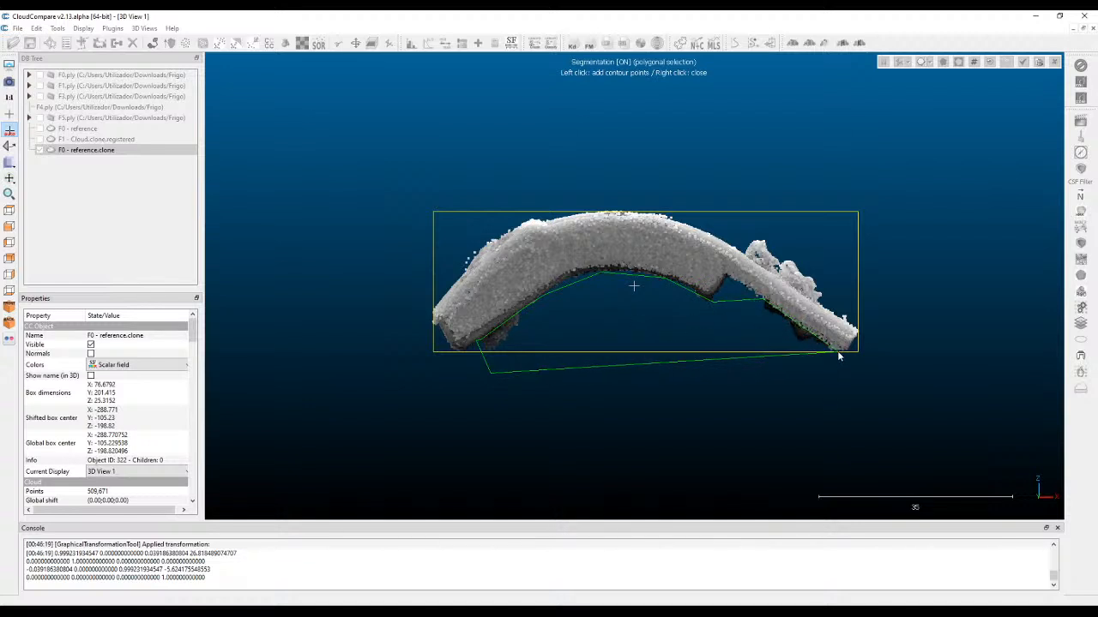
{"action": "left_click", "coordinate": [805, 454]}
{"action": "right_click", "coordinate": [524, 376]}
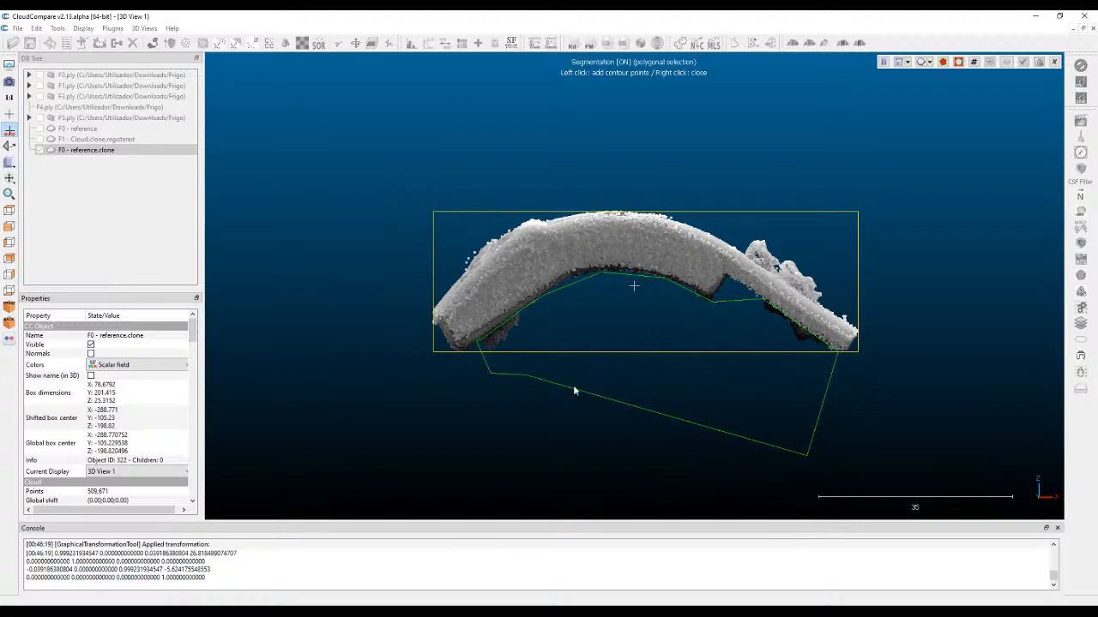
{"action": "left_click", "coordinate": [958, 63]}
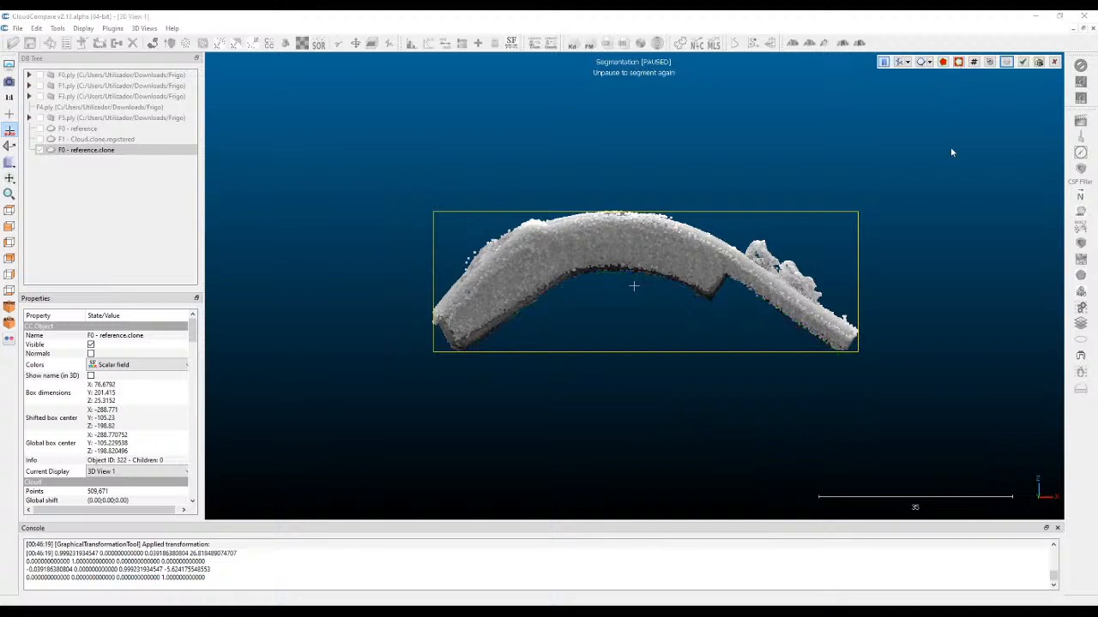
Outline the stray clumps above the arch's thin right arm with a polygon and segment them out.
{"action": "left_click", "coordinate": [886, 65]}
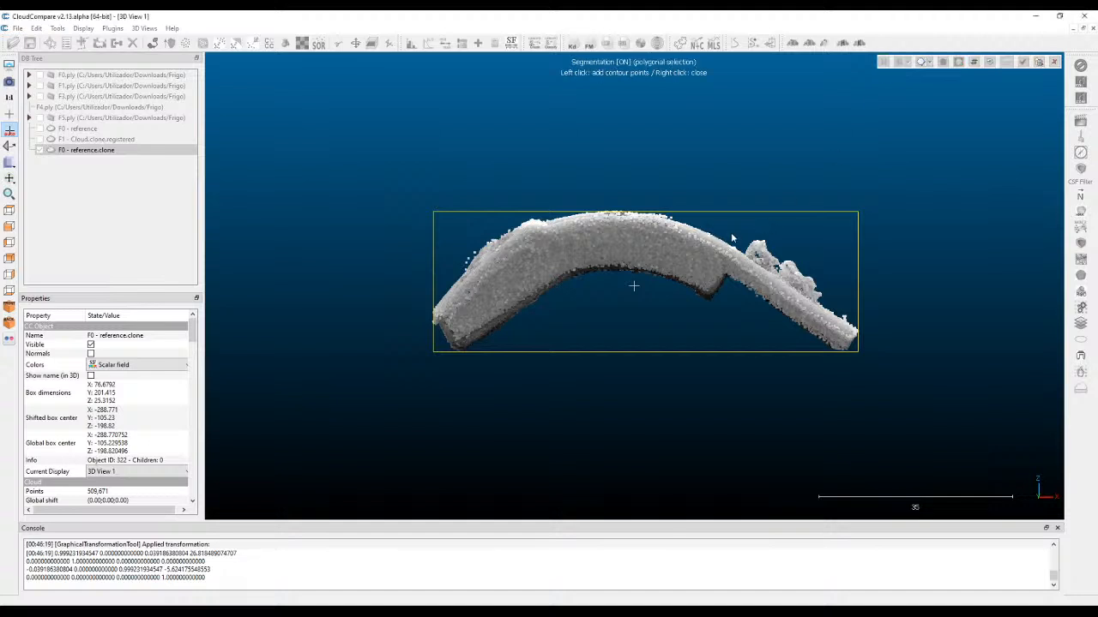
{"action": "left_click", "coordinate": [751, 258]}
{"action": "left_click", "coordinate": [865, 332]}
{"action": "left_click", "coordinate": [865, 269]}
{"action": "left_click", "coordinate": [752, 186]}
{"action": "left_click", "coordinate": [734, 232]}
{"action": "right_click", "coordinate": [734, 233]}
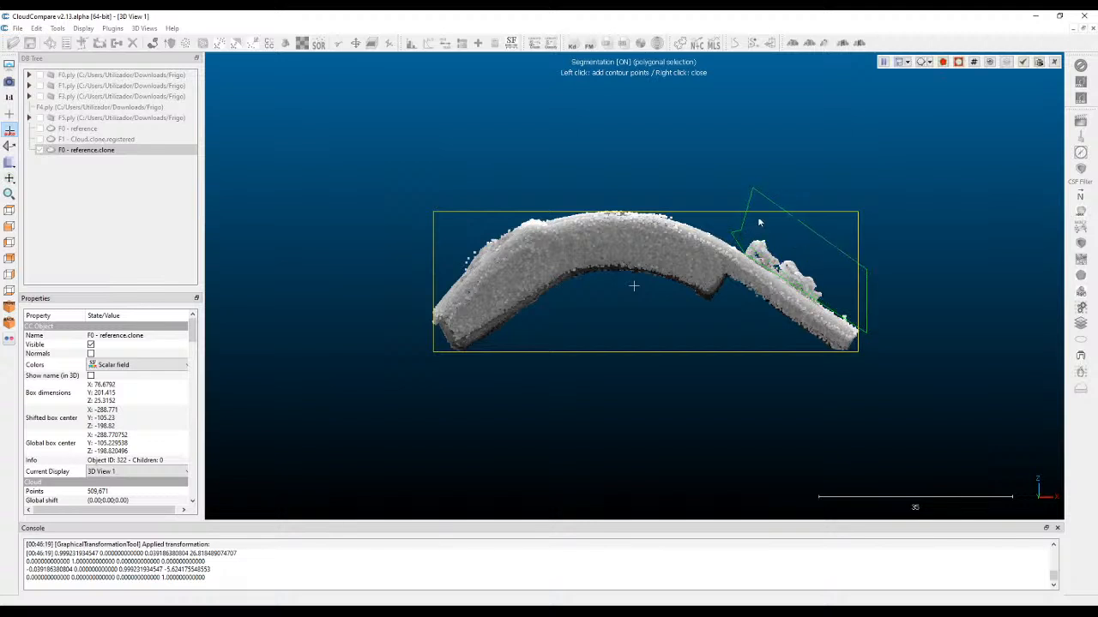
{"action": "left_click", "coordinate": [958, 62]}
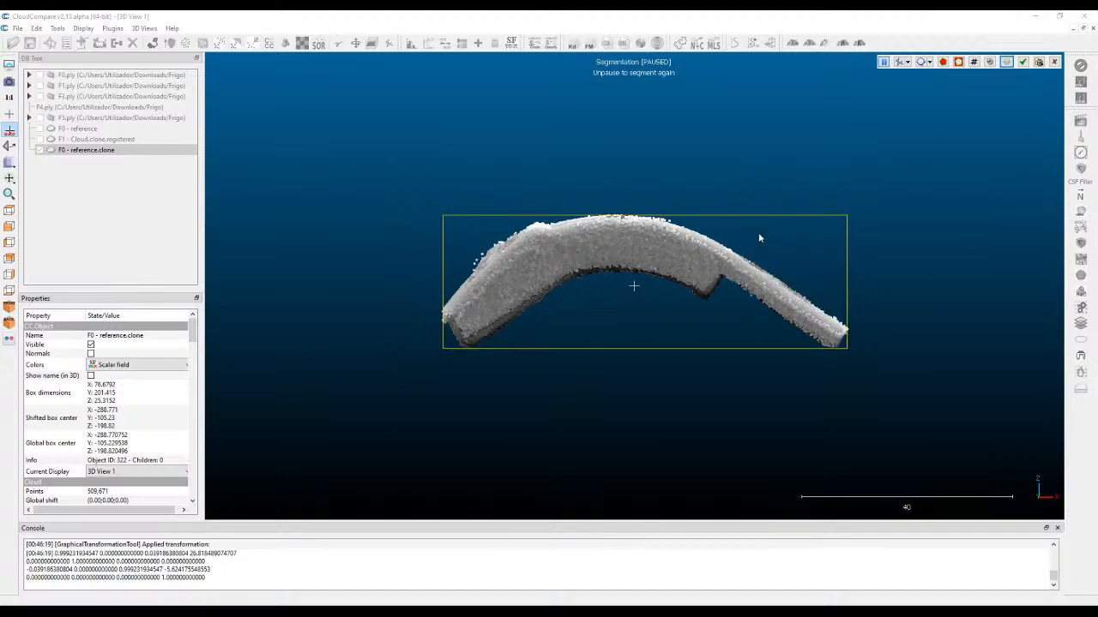
Segment out the loose points just above the arch's crown on its right side, and confirm by deleting all hidden points.
{"action": "scroll", "coordinate": [770, 238], "scroll_direction": "up", "scroll_amount": 10}
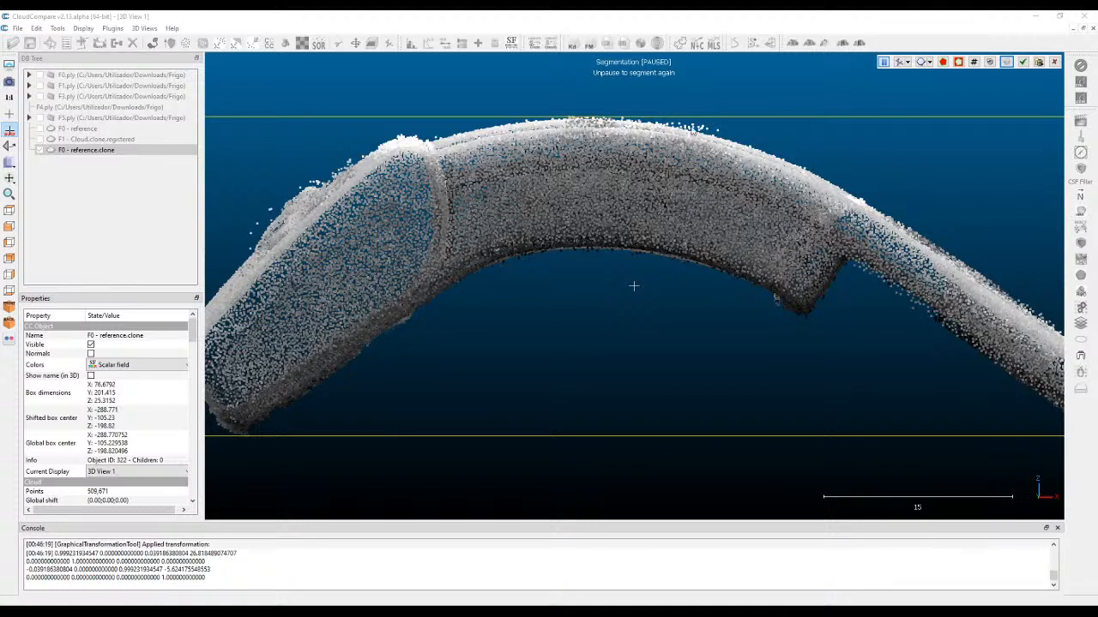
{"action": "left_click", "coordinate": [883, 61]}
{"action": "left_click", "coordinate": [729, 137]}
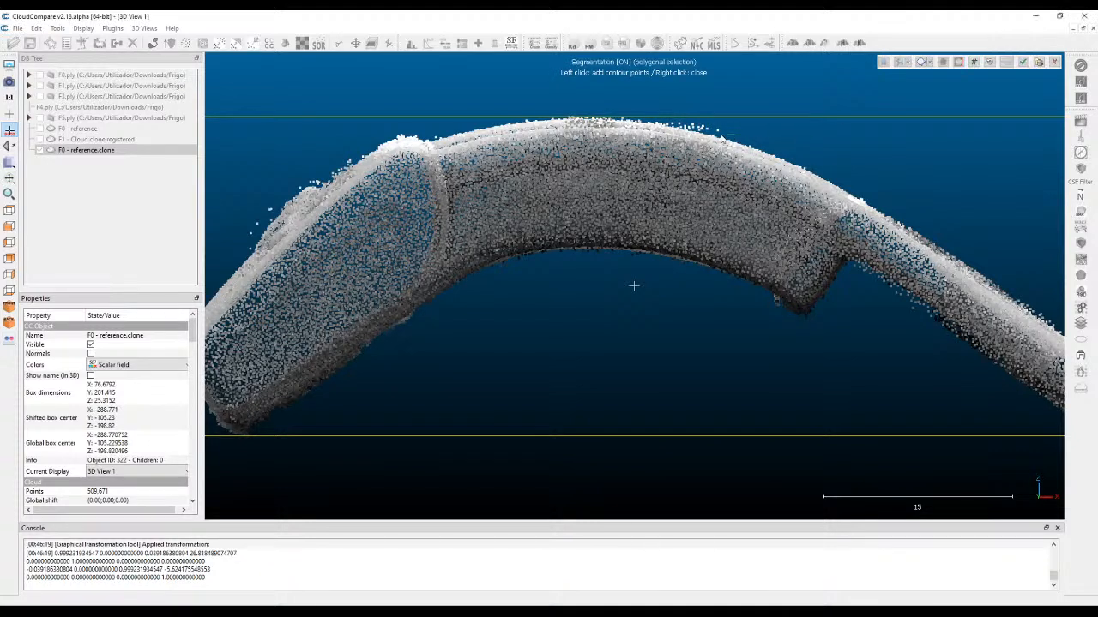
{"action": "left_click", "coordinate": [643, 121]}
{"action": "right_click", "coordinate": [743, 138]}
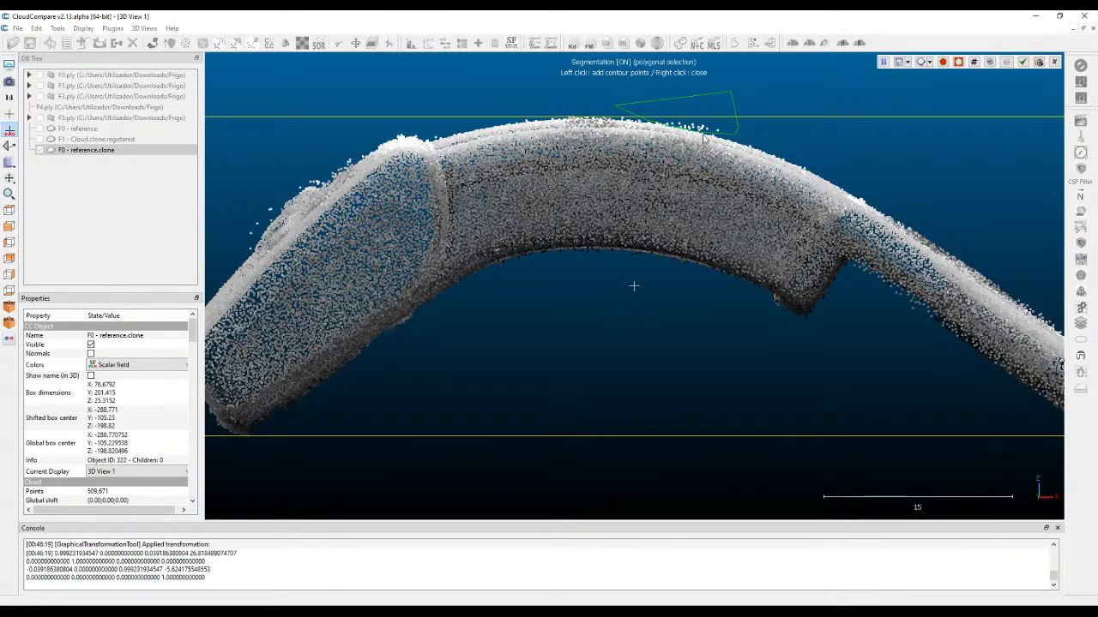
{"action": "left_click", "coordinate": [959, 63]}
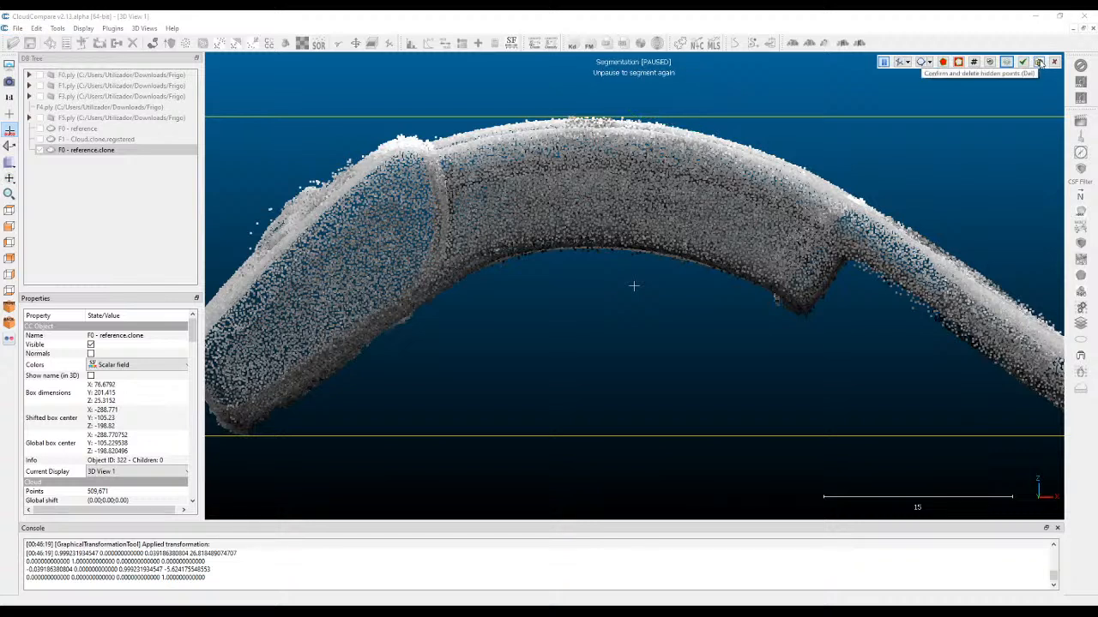
{"action": "left_click", "coordinate": [1039, 63]}
{"action": "scroll", "coordinate": [788, 224], "scroll_direction": "down", "scroll_amount": 4}
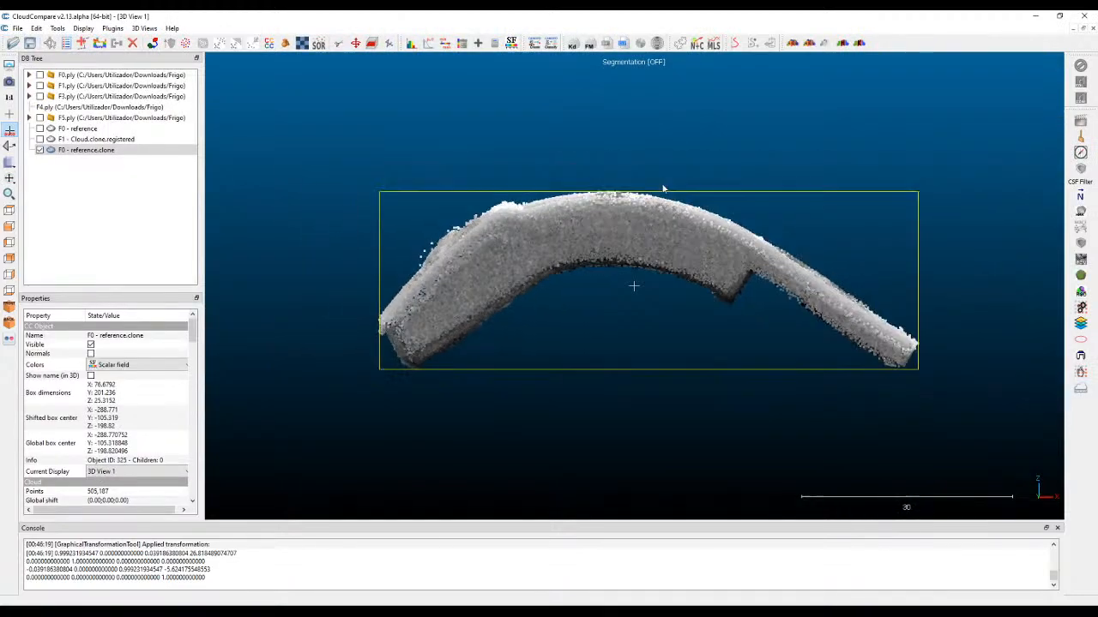
Examine the cloud from several sides for stray points left around the part and inside its rectangular opening.
{"action": "left_click_drag", "start_coordinate": [789, 223], "coordinate": [879, 163]}
{"action": "right_click_drag", "start_coordinate": [855, 165], "coordinate": [828, 214]}
{"action": "mouse_move", "coordinate": [431, 251]}
{"action": "left_mouse_down"}
{"action": "mouse_move", "coordinate": [455, 172]}
{"action": "mouse_move", "coordinate": [429, 261]}
{"action": "left_mouse_up"}
{"action": "left_click_drag", "start_coordinate": [754, 350], "coordinate": [822, 301]}
{"action": "left_click_drag", "start_coordinate": [525, 384], "coordinate": [520, 402]}
{"action": "left_click_drag", "start_coordinate": [1027, 306], "coordinate": [1012, 331]}
{"action": "left_click_drag", "start_coordinate": [908, 329], "coordinate": [897, 336]}
{"action": "left_click_drag", "start_coordinate": [588, 367], "coordinate": [589, 374]}
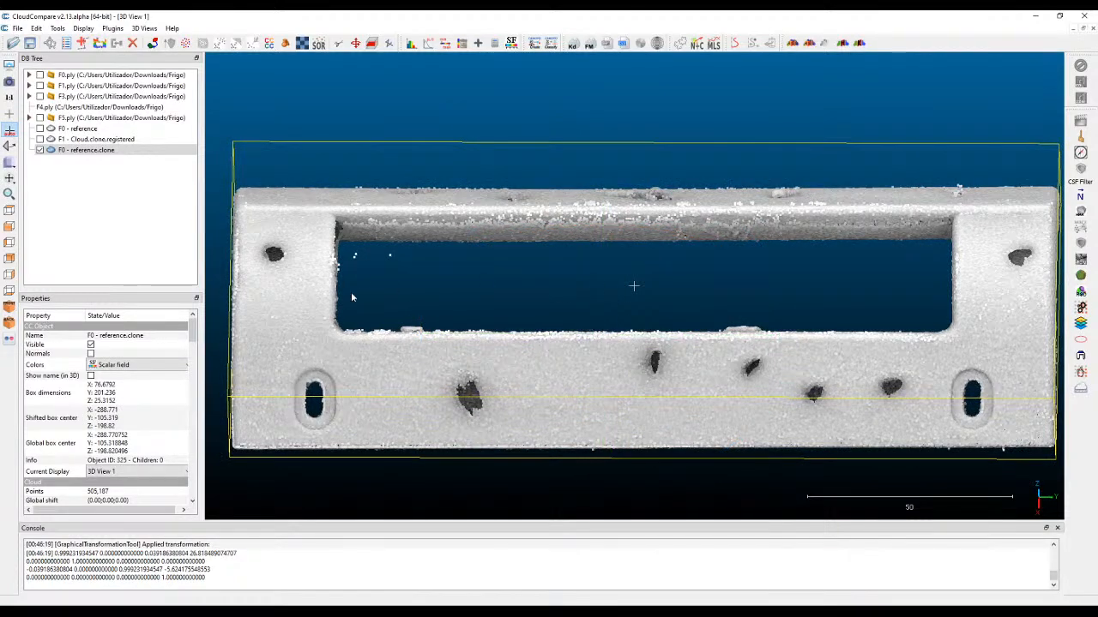
Outline the stray points inside the rectangular opening and the bumps along its lower edge with a polygon, and segment them out.
{"action": "left_click", "coordinate": [338, 44]}
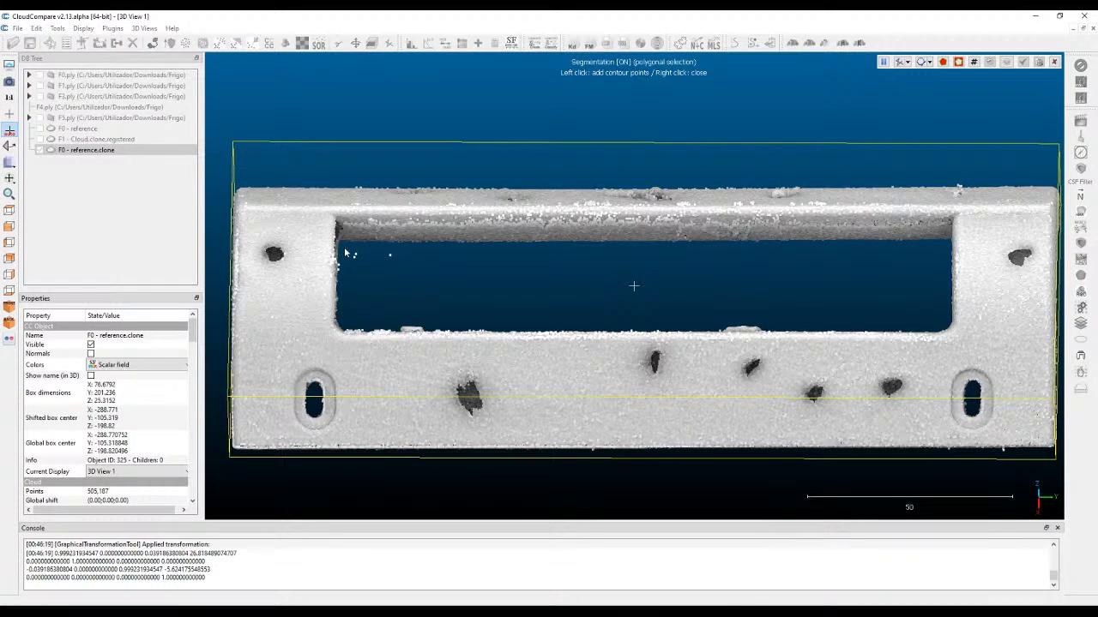
{"action": "left_click", "coordinate": [340, 249]}
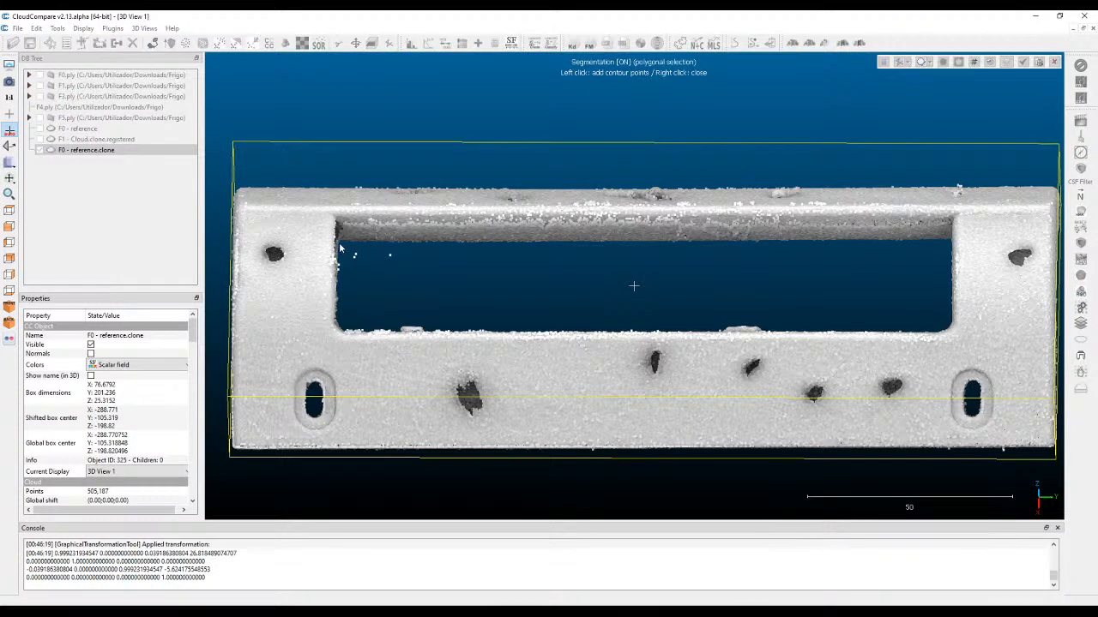
{"action": "left_click", "coordinate": [346, 335]}
{"action": "left_click", "coordinate": [874, 331]}
{"action": "left_click", "coordinate": [841, 279]}
{"action": "left_click", "coordinate": [393, 250]}
{"action": "right_click", "coordinate": [393, 251]}
{"action": "left_click", "coordinate": [958, 62]}
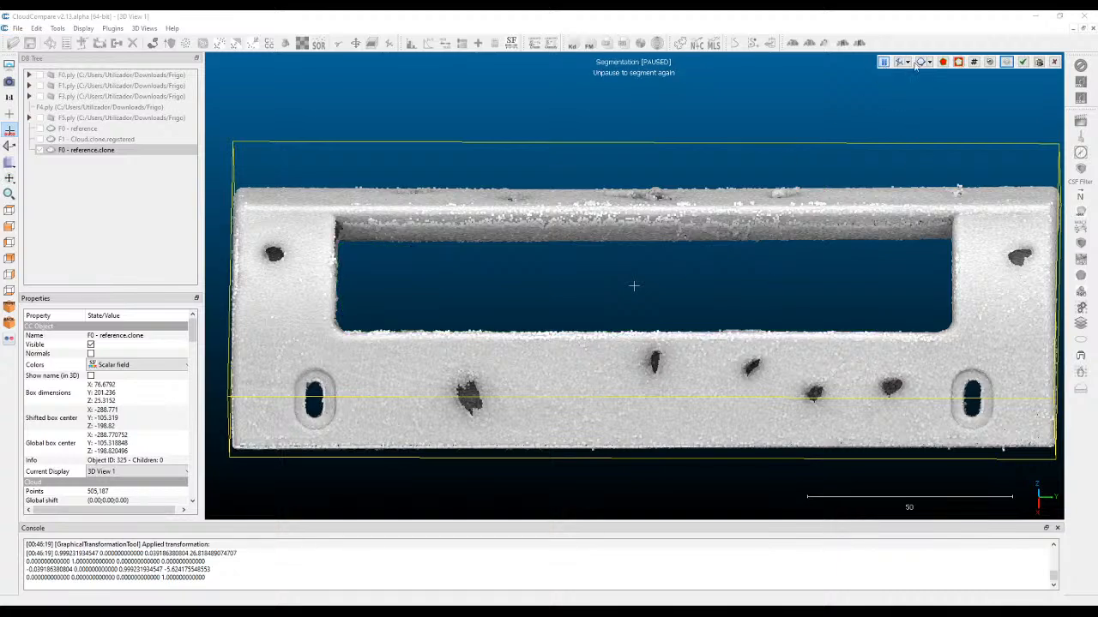
Tilt the part to expose the stray clumps above the thin upper bar, outline them with a polygon, and segment them out.
{"action": "left_click_drag", "start_coordinate": [652, 333], "coordinate": [669, 274]}
{"action": "left_click_drag", "start_coordinate": [600, 330], "coordinate": [566, 300]}
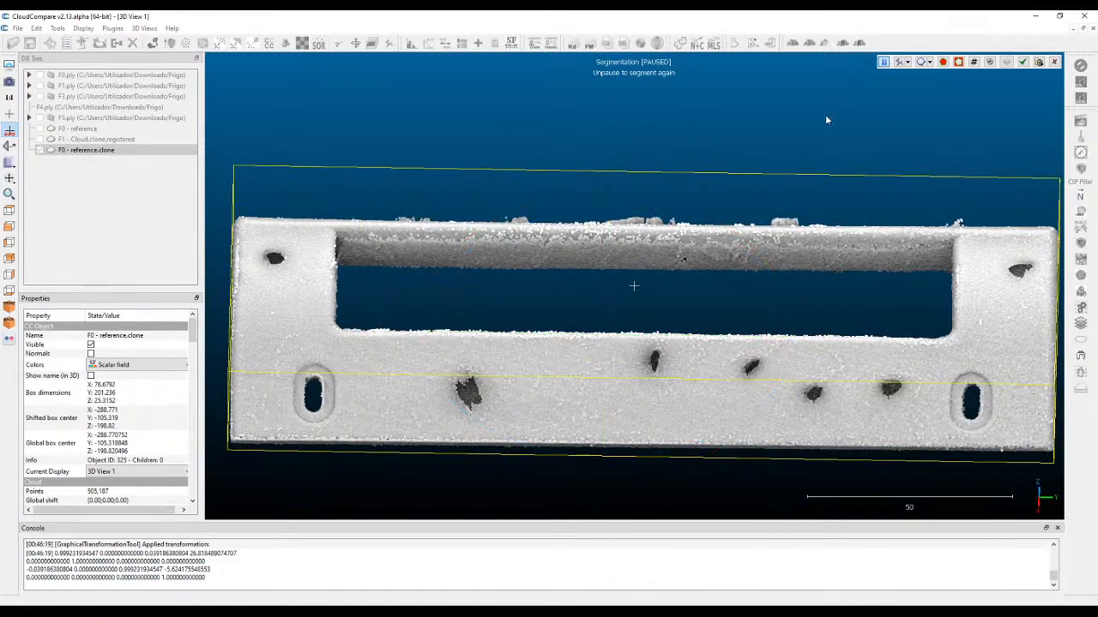
{"action": "left_click", "coordinate": [883, 63]}
{"action": "left_click", "coordinate": [369, 198]}
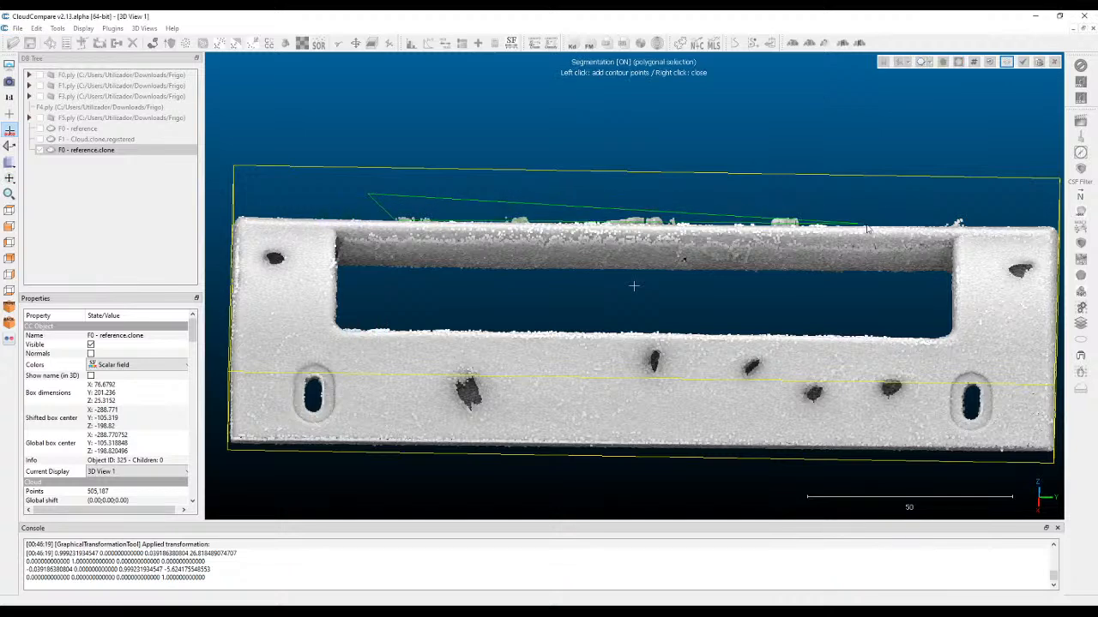
{"action": "left_click", "coordinate": [977, 227]}
{"action": "left_click", "coordinate": [971, 206]}
{"action": "right_click", "coordinate": [482, 196]}
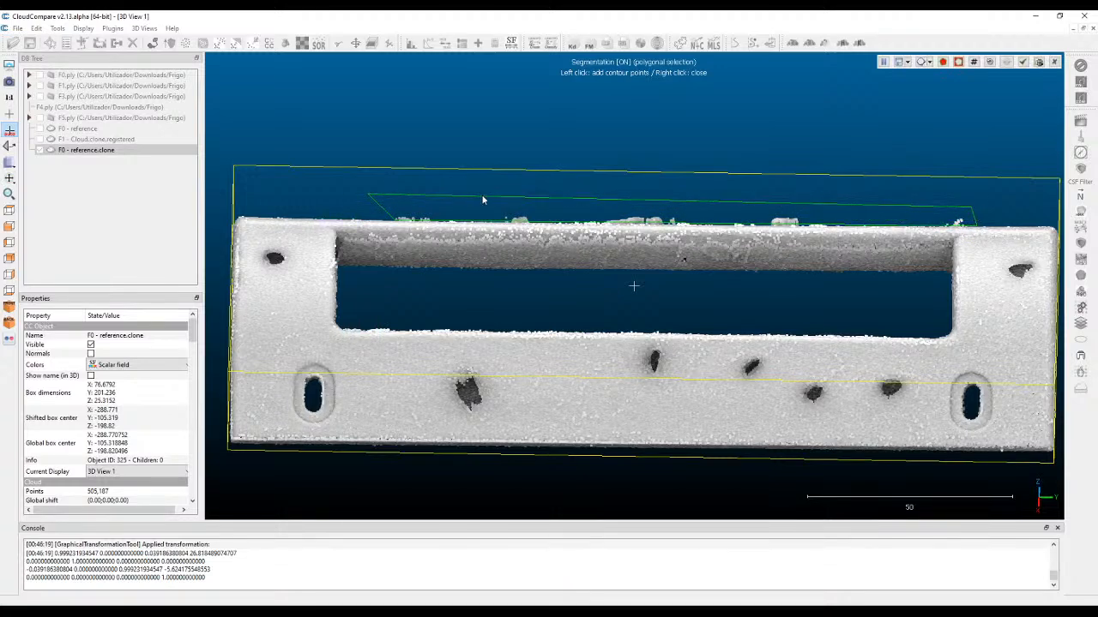
{"action": "left_click", "coordinate": [959, 64]}
Check the trimmed cloud from the underside and the front, and confirm the segmentation by deleting all hidden points.
{"action": "right_click_drag", "start_coordinate": [615, 192], "coordinate": [617, 98]}
{"action": "left_click_drag", "start_coordinate": [578, 178], "coordinate": [815, 236]}
{"action": "scroll", "coordinate": [900, 335], "scroll_direction": "up", "scroll_amount": 6}
{"action": "right_click_drag", "start_coordinate": [906, 342], "coordinate": [896, 339]}
{"action": "left_click_drag", "start_coordinate": [895, 338], "coordinate": [802, 287]}
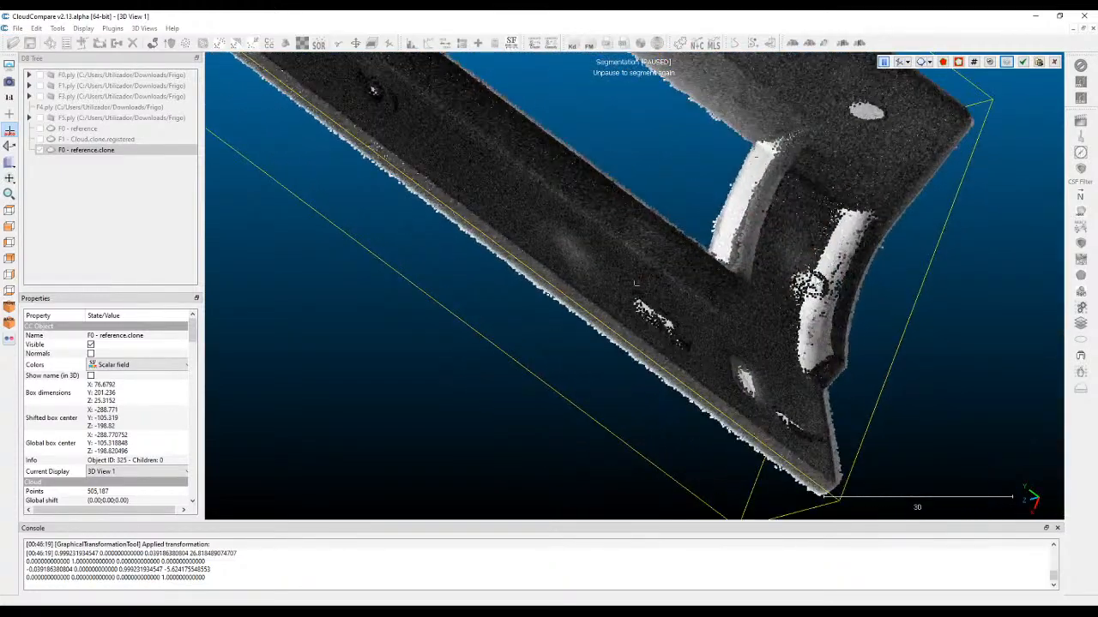
{"action": "scroll", "coordinate": [802, 256], "scroll_direction": "down", "scroll_amount": 8}
{"action": "right_click_drag", "start_coordinate": [665, 147], "coordinate": [778, 292]}
{"action": "scroll", "coordinate": [558, 255], "scroll_direction": "down", "scroll_amount": 3}
{"action": "left_click_drag", "start_coordinate": [551, 255], "coordinate": [523, 171]}
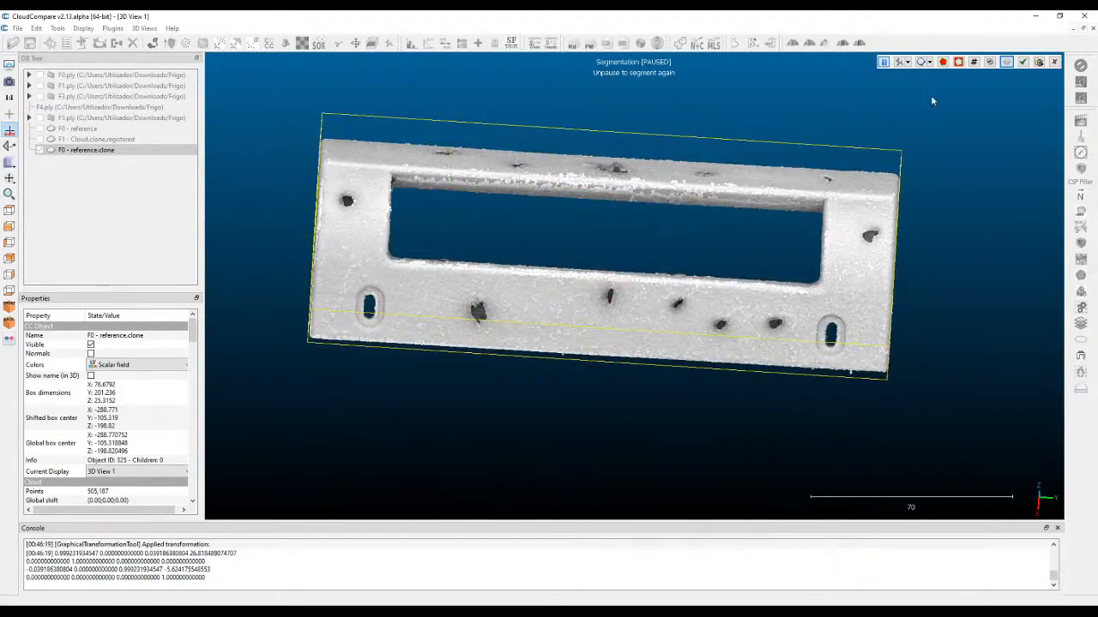
{"action": "left_click", "coordinate": [1039, 63]}
Inspect the cleaned cloud from different angles for remaining stray points and holes in the surface.
{"action": "left_click_drag", "start_coordinate": [968, 120], "coordinate": [635, 283]}
{"action": "mouse_move", "coordinate": [238, 80]}
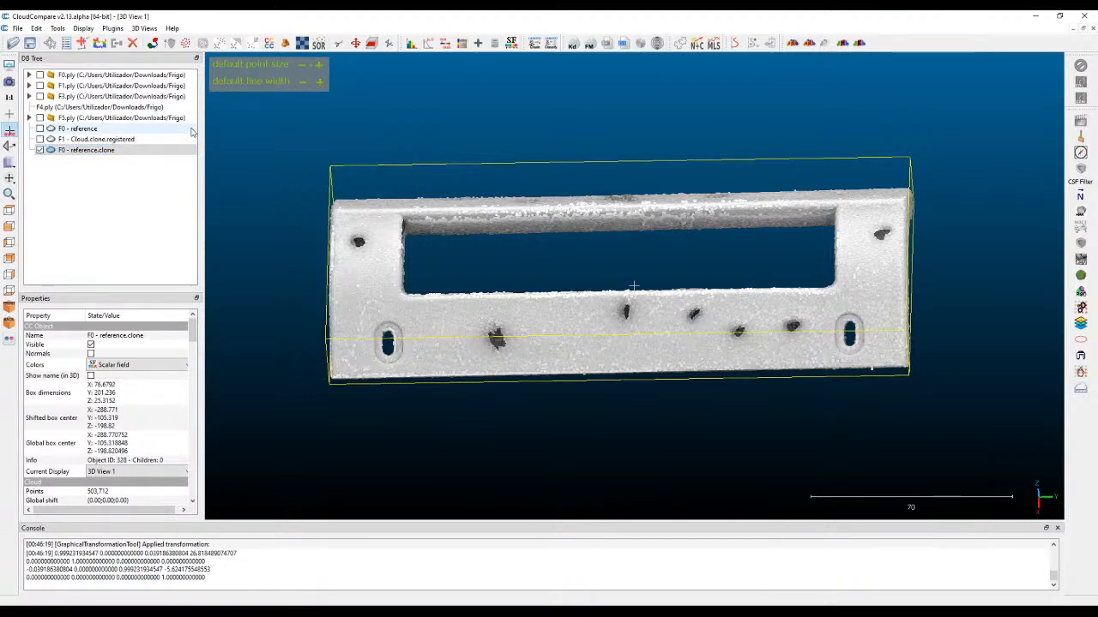
{"action": "left_click_drag", "start_coordinate": [855, 279], "coordinate": [846, 289]}
{"action": "right_click_drag", "start_coordinate": [829, 289], "coordinate": [866, 303]}
{"action": "right_click_drag", "start_coordinate": [625, 246], "coordinate": [525, 229]}
{"action": "left_click_drag", "start_coordinate": [640, 246], "coordinate": [671, 255]}
{"action": "right_click_drag", "start_coordinate": [667, 243], "coordinate": [737, 235]}
{"action": "left_click_drag", "start_coordinate": [643, 273], "coordinate": [645, 151]}
{"action": "left_click_drag", "start_coordinate": [605, 249], "coordinate": [736, 281]}
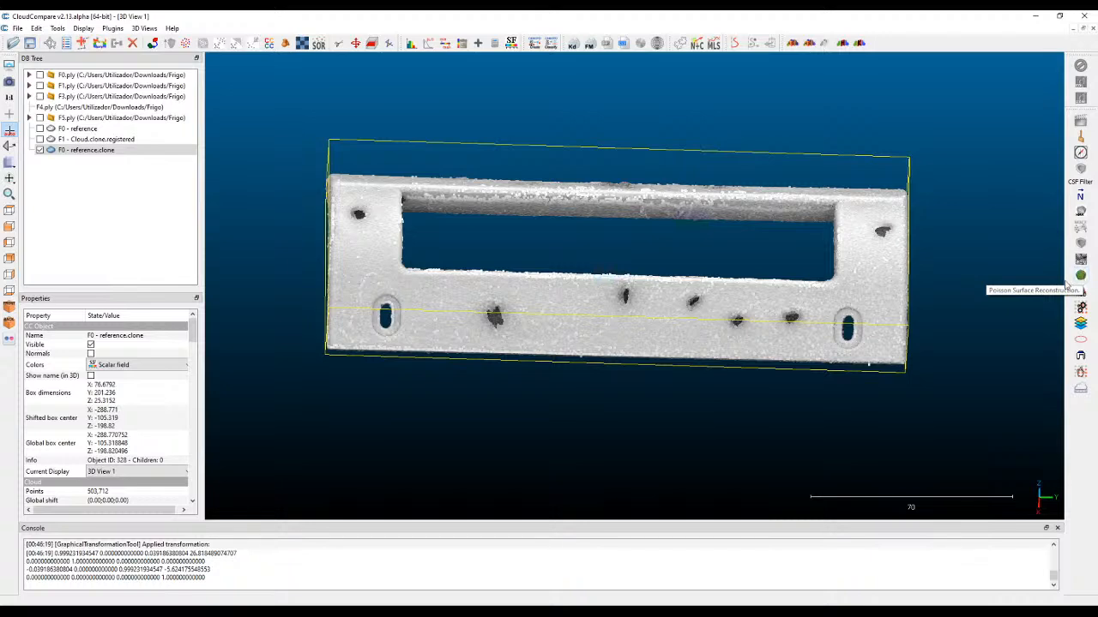
Open the Poisson Surface Reconstruction settings for the cleaned F0 - reference.clone cloud.
{"action": "left_click", "coordinate": [1081, 277]}
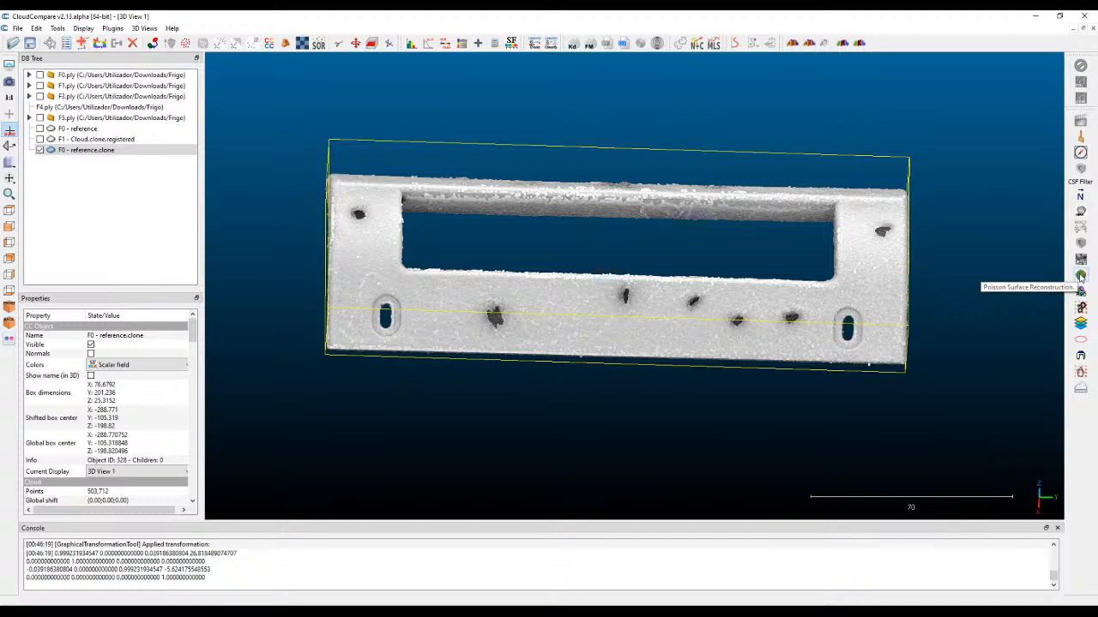
{"action": "left_click", "coordinate": [1079, 277]}
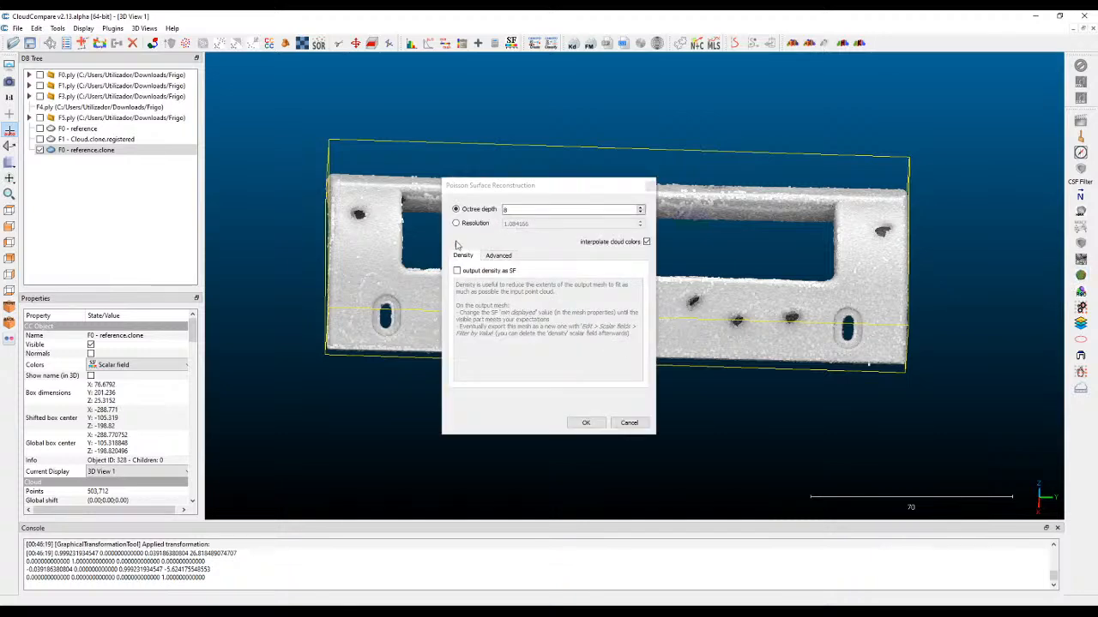
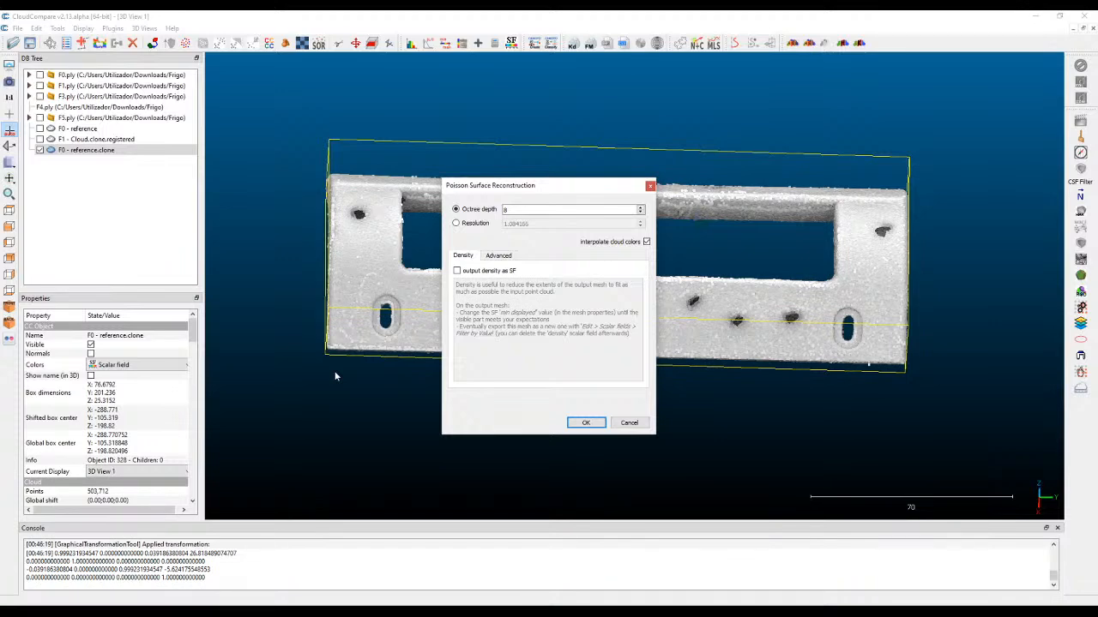
Enable the output of density as a scalar field and set the reconstruction's boundary type to Free.
{"action": "left_click", "coordinate": [497, 255]}
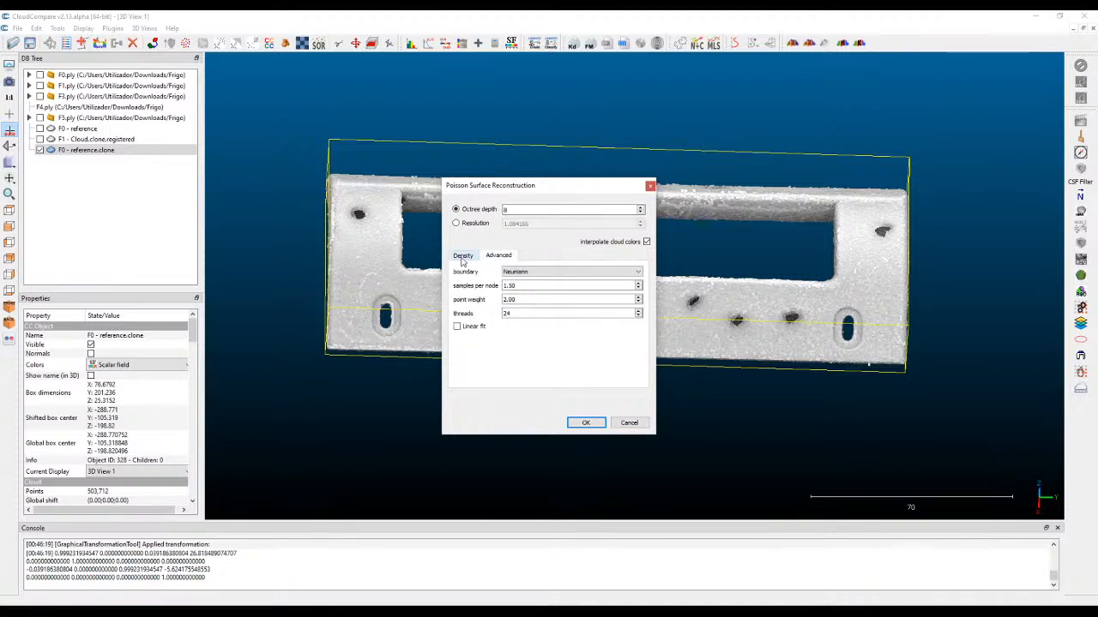
{"action": "left_click", "coordinate": [462, 255]}
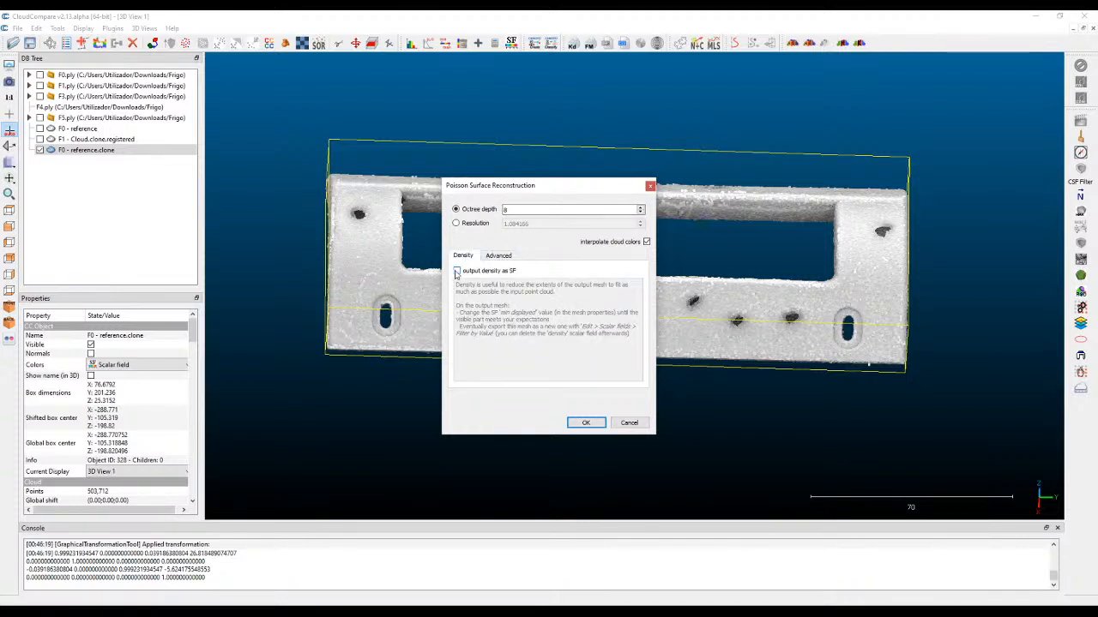
{"action": "left_click", "coordinate": [457, 271]}
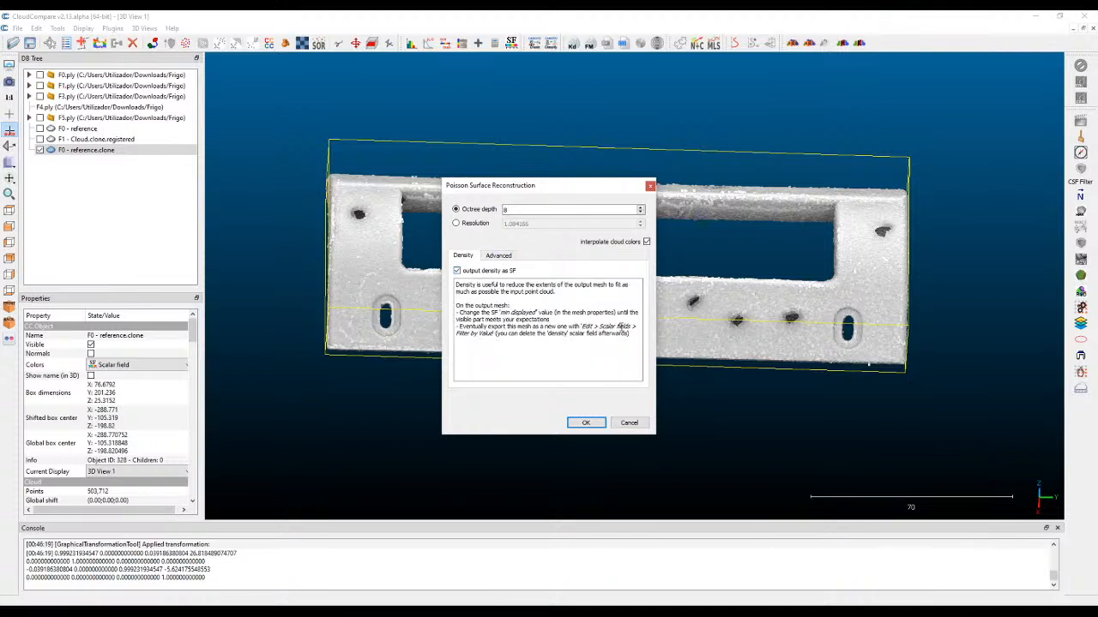
{"action": "left_click", "coordinate": [499, 256]}
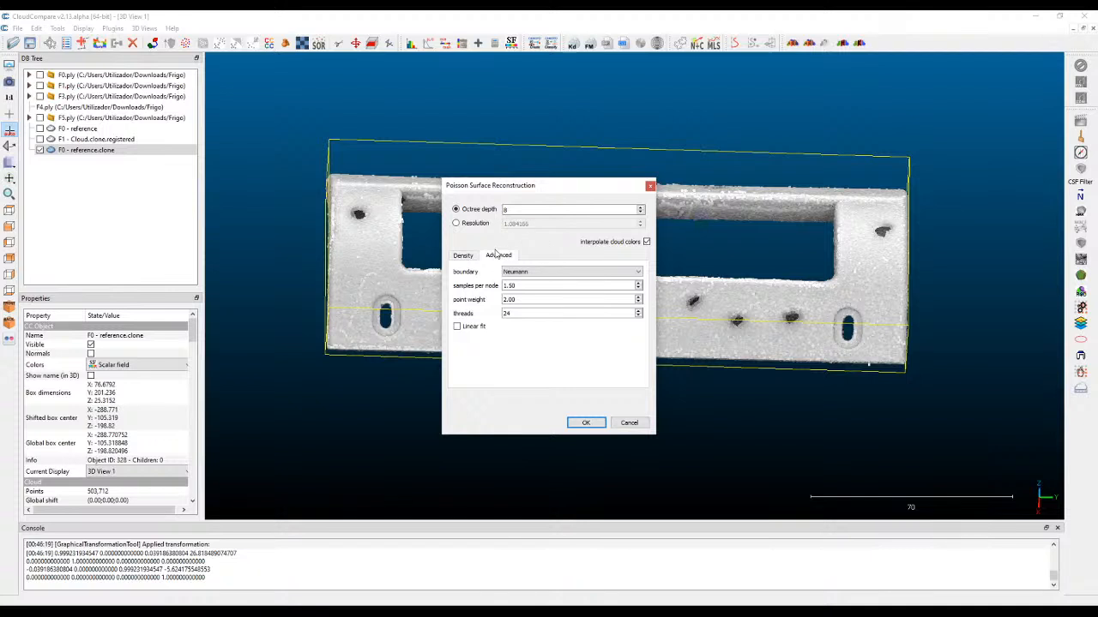
{"action": "left_click", "coordinate": [575, 272]}
{"action": "left_click", "coordinate": [543, 280]}
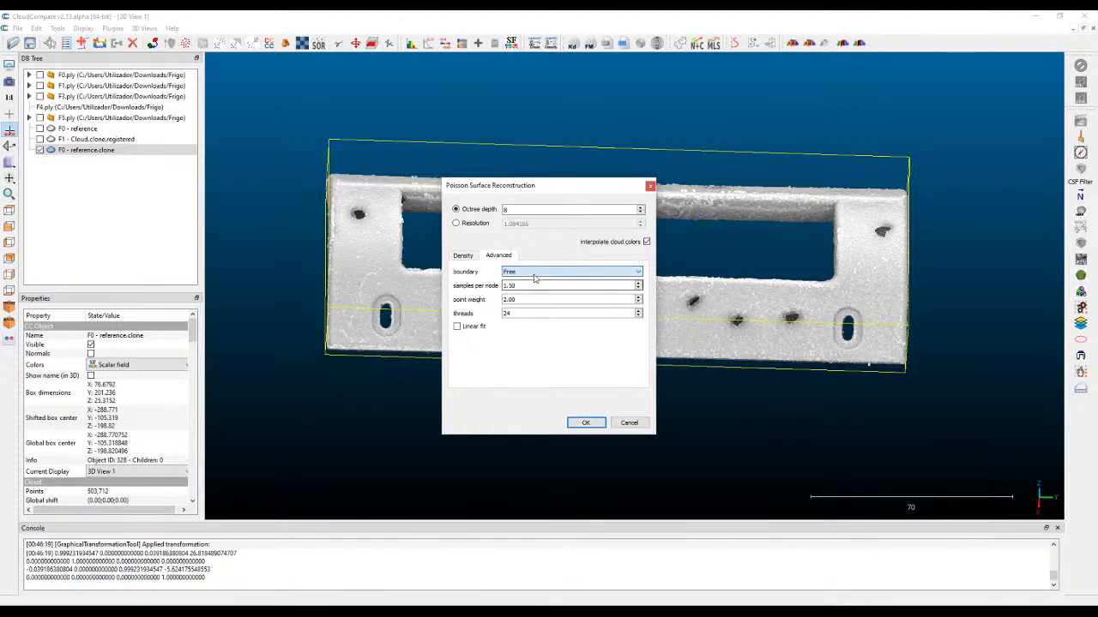
Try the Neumann and Dirichlet boundary types, and return the boundary setting to Free.
{"action": "left_click", "coordinate": [536, 272]}
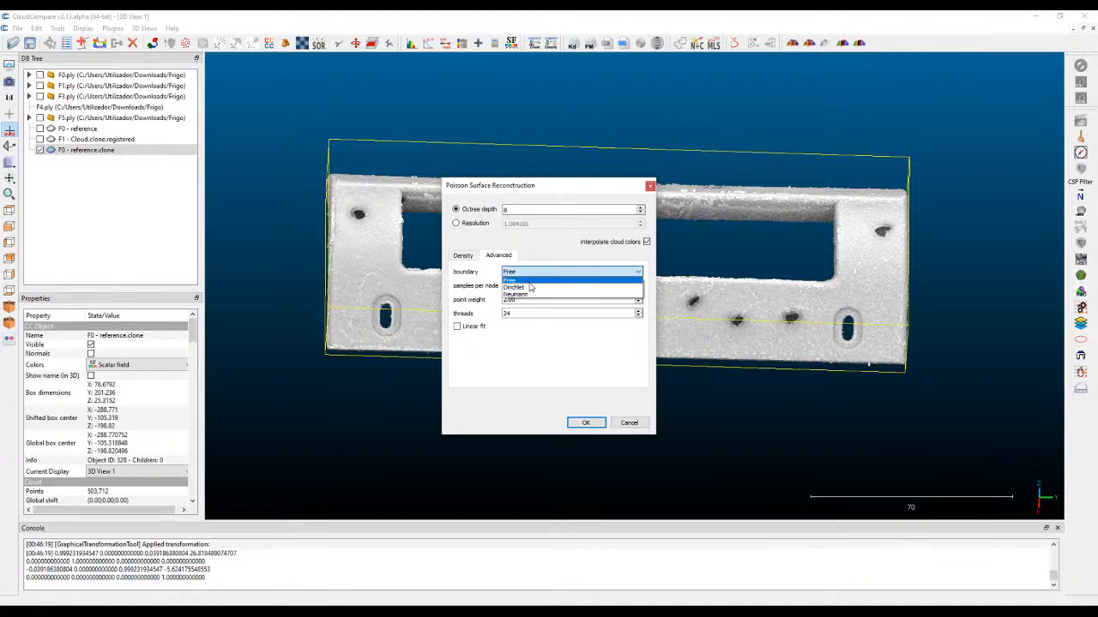
{"action": "left_click", "coordinate": [526, 295]}
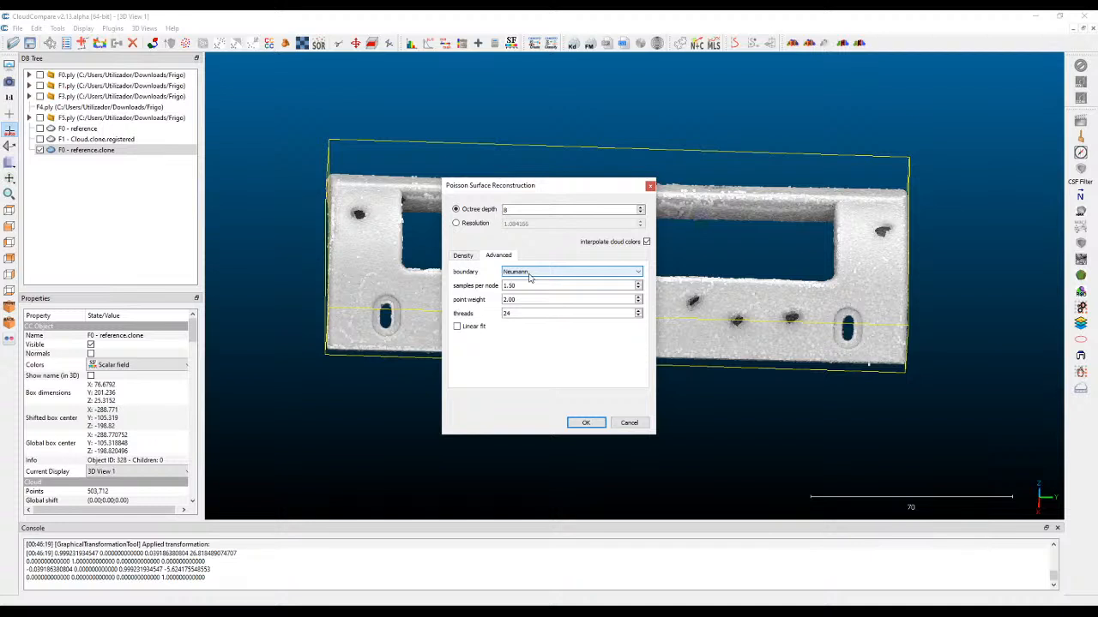
{"action": "left_click", "coordinate": [529, 276]}
{"action": "left_click", "coordinate": [526, 288]}
{"action": "left_click", "coordinate": [530, 273]}
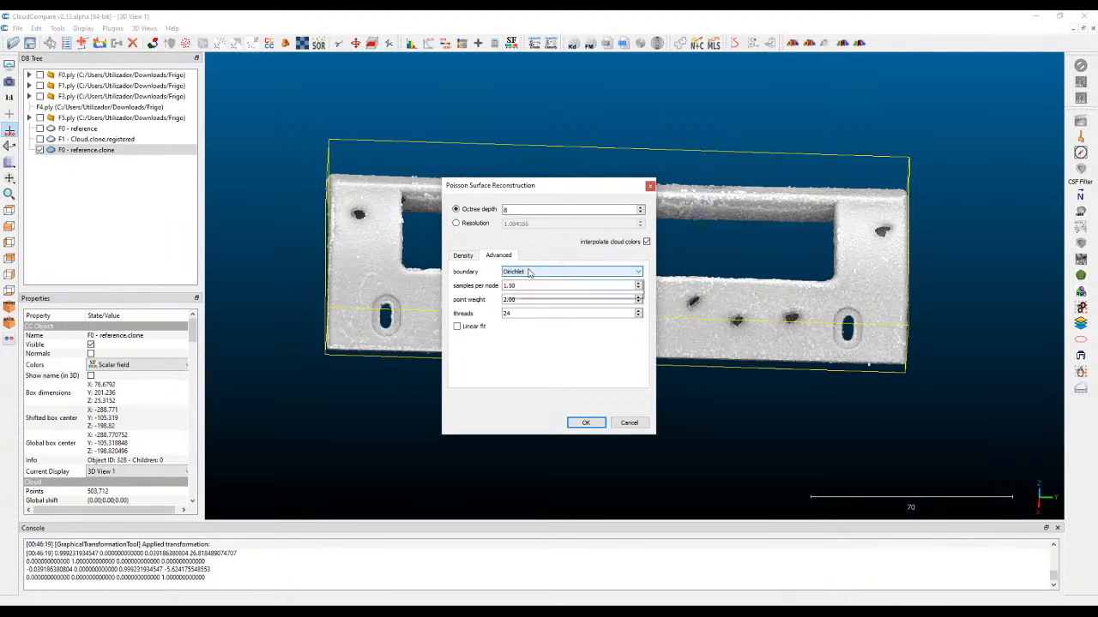
{"action": "left_click", "coordinate": [527, 276]}
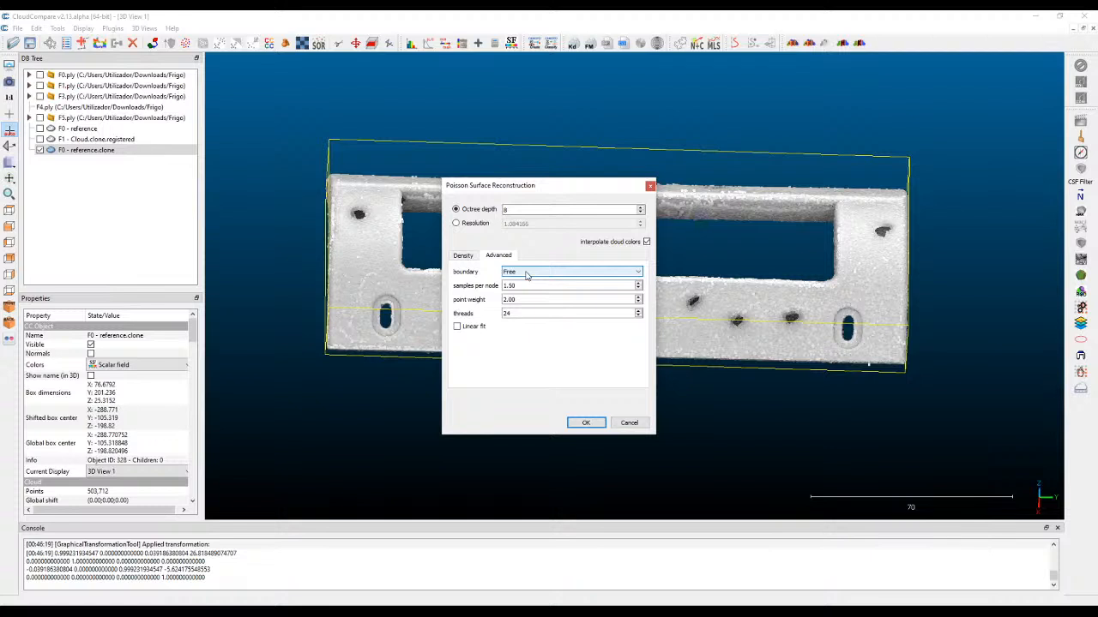
{"action": "left_click", "coordinate": [532, 287]}
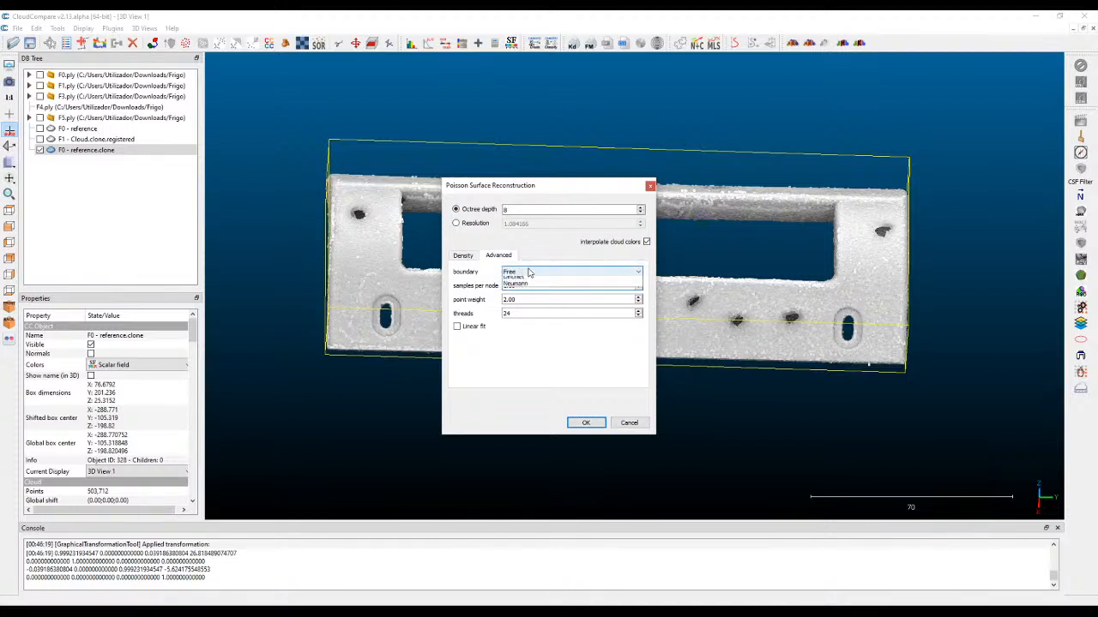
{"action": "left_click", "coordinate": [526, 272]}
{"action": "left_click", "coordinate": [519, 274]}
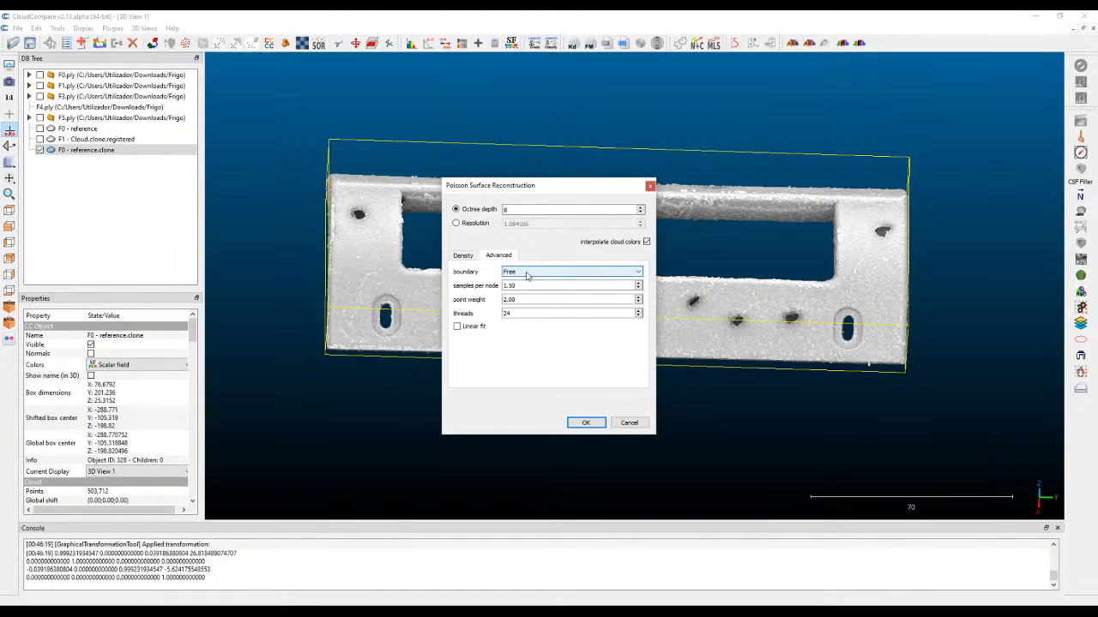
Set samples per node to 1.00 and point weight to 0.25, and run the Poisson reconstruction at octree depth 8.
{"action": "double_click", "coordinate": [534, 286]}
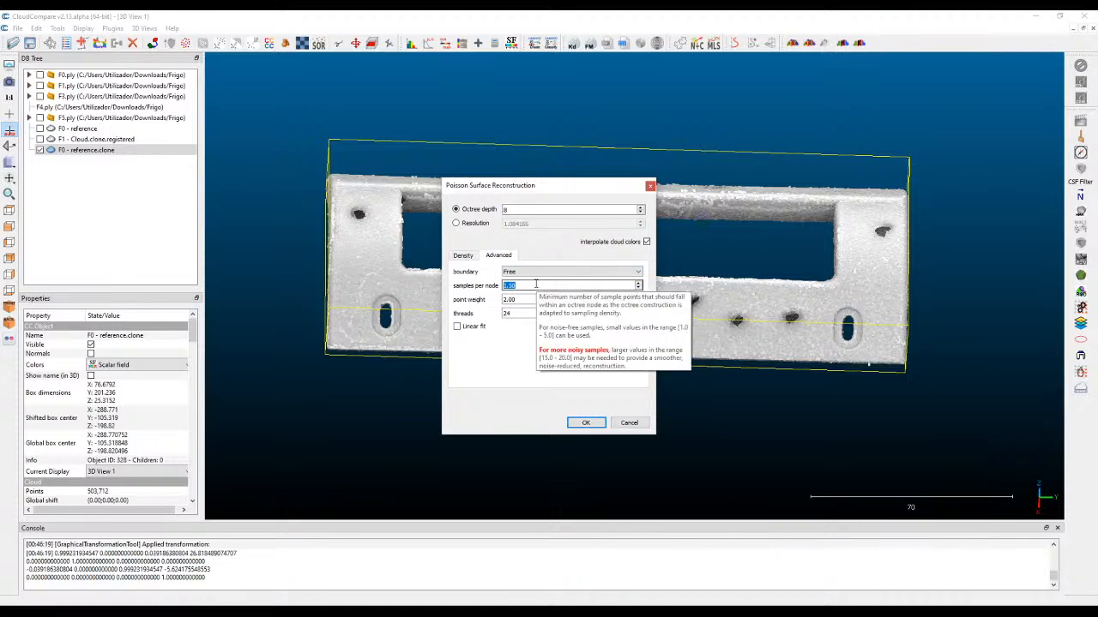
{"action": "type", "text": "8"}
{"action": "left_click", "coordinate": [517, 299]}
{"action": "left_click_drag", "start_coordinate": [518, 298], "coordinate": [505, 298]}
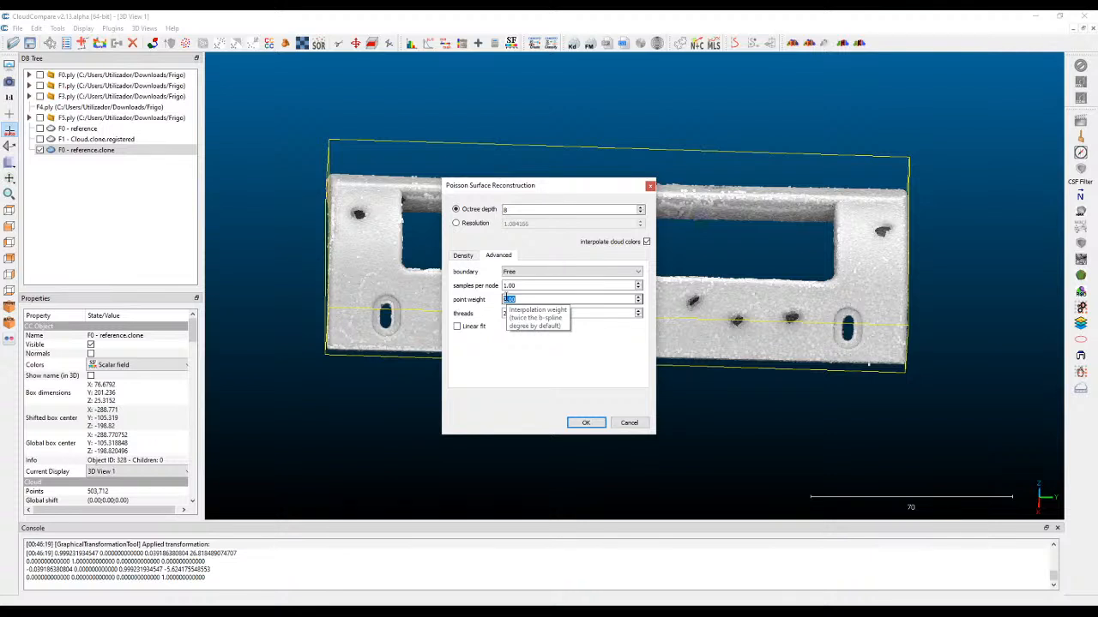
{"action": "type", "text": "45"}
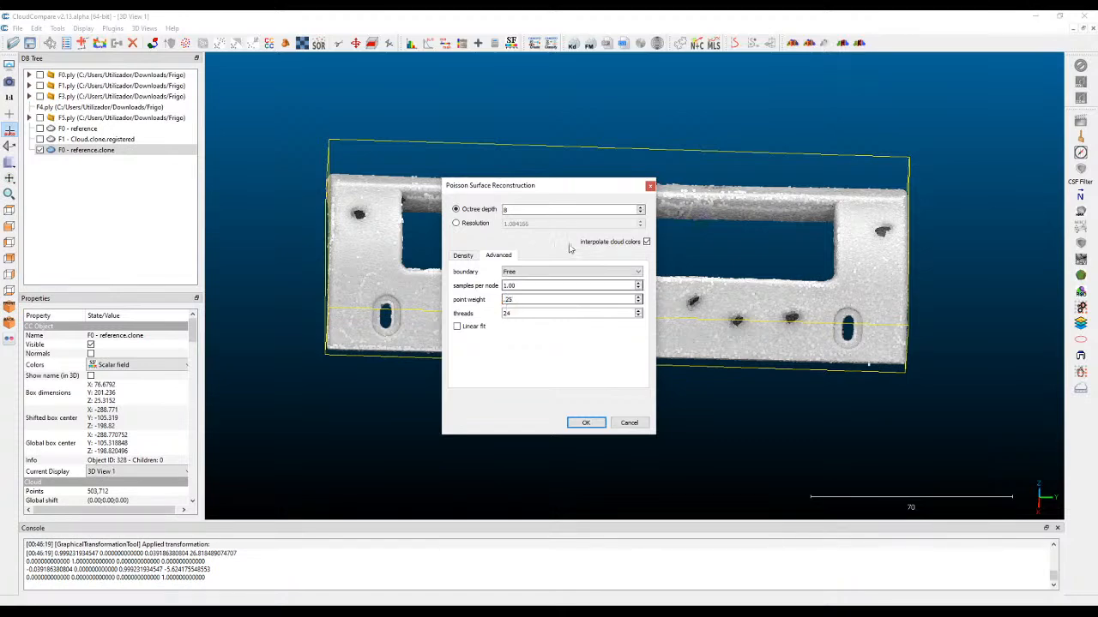
{"action": "left_click", "coordinate": [526, 299]}
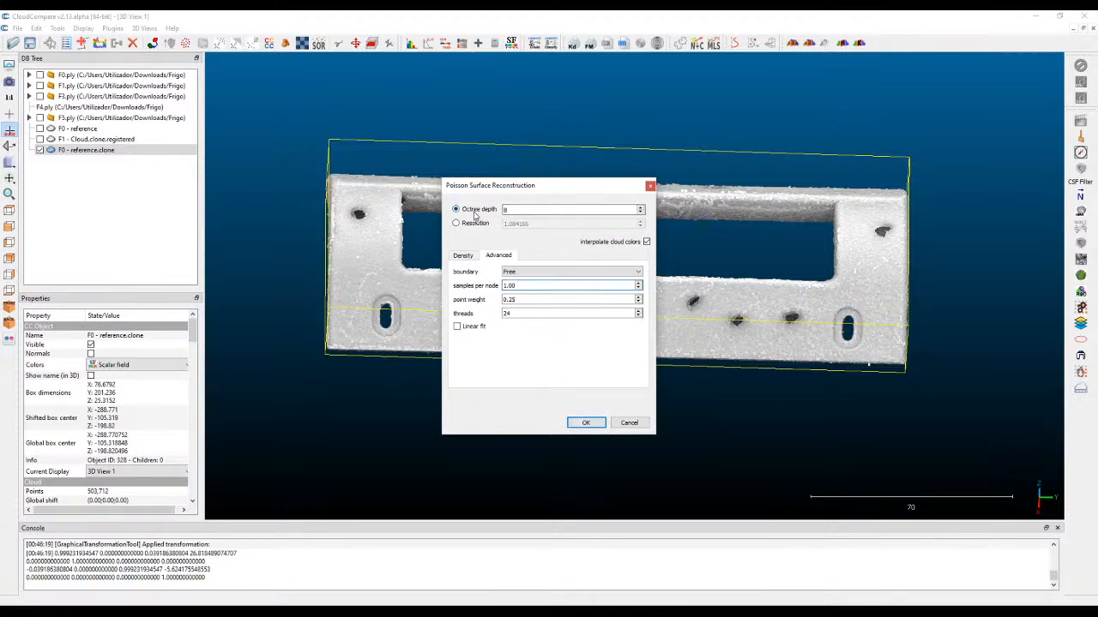
{"action": "left_click", "coordinate": [587, 424]}
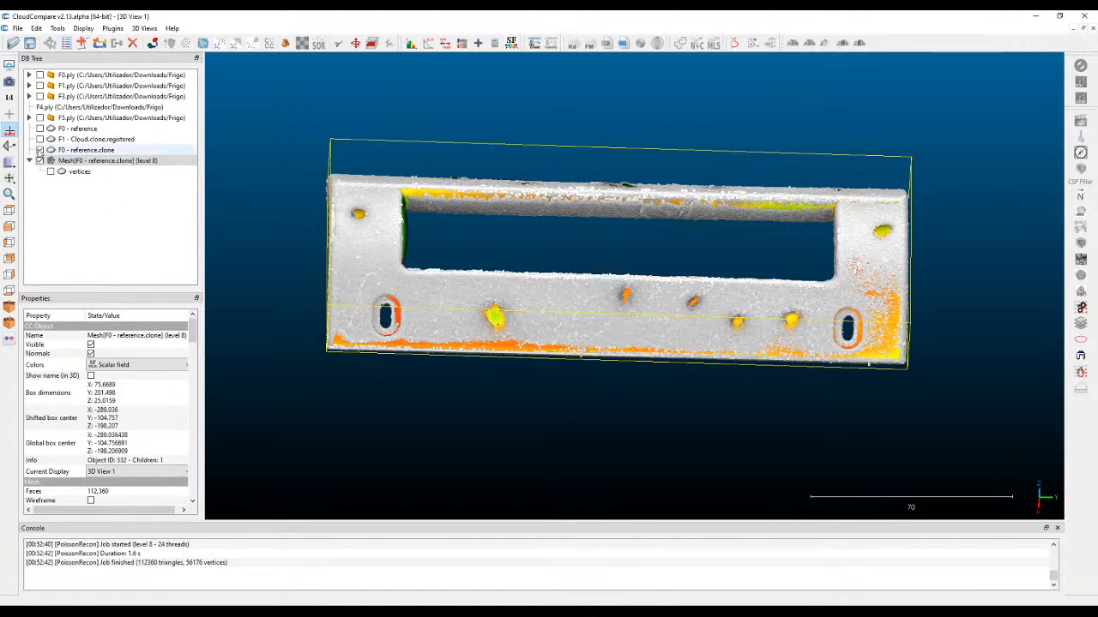
Hide the F0 - reference.clone cloud and examine the density-coloured mesh from the front, back and ends for poorly supported areas.
{"action": "left_click", "coordinate": [40, 161]}
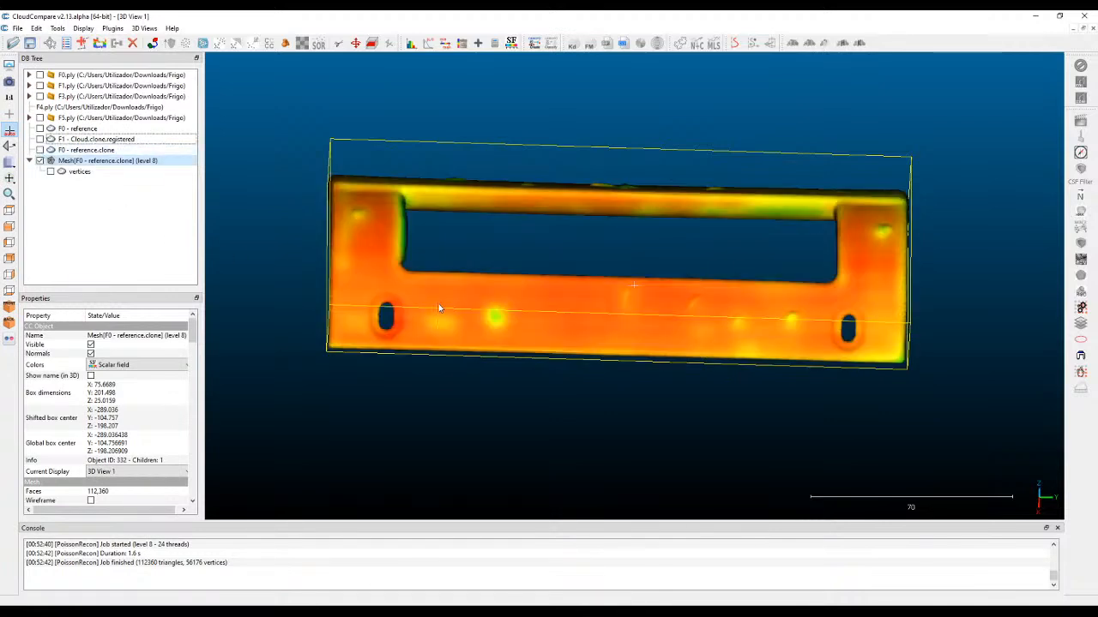
{"action": "left_click_drag", "start_coordinate": [627, 363], "coordinate": [560, 228]}
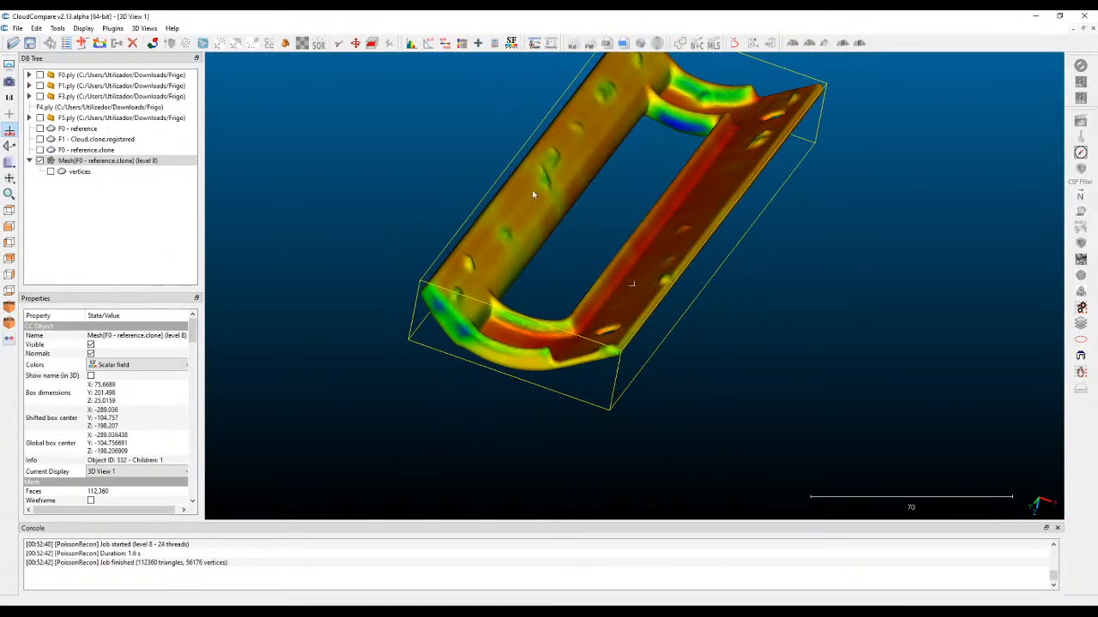
{"action": "right_click_drag", "start_coordinate": [599, 153], "coordinate": [532, 235]}
{"action": "scroll", "coordinate": [656, 117], "scroll_direction": "up", "scroll_amount": 4}
{"action": "right_click_drag", "start_coordinate": [625, 188], "coordinate": [584, 236]}
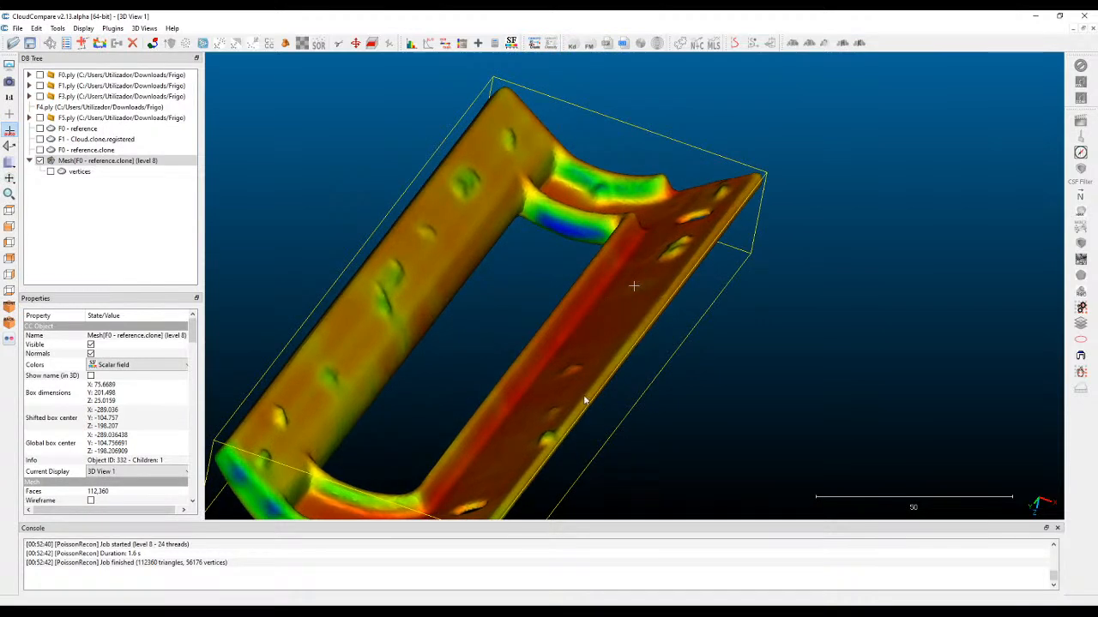
{"action": "left_click_drag", "start_coordinate": [568, 146], "coordinate": [599, 349]}
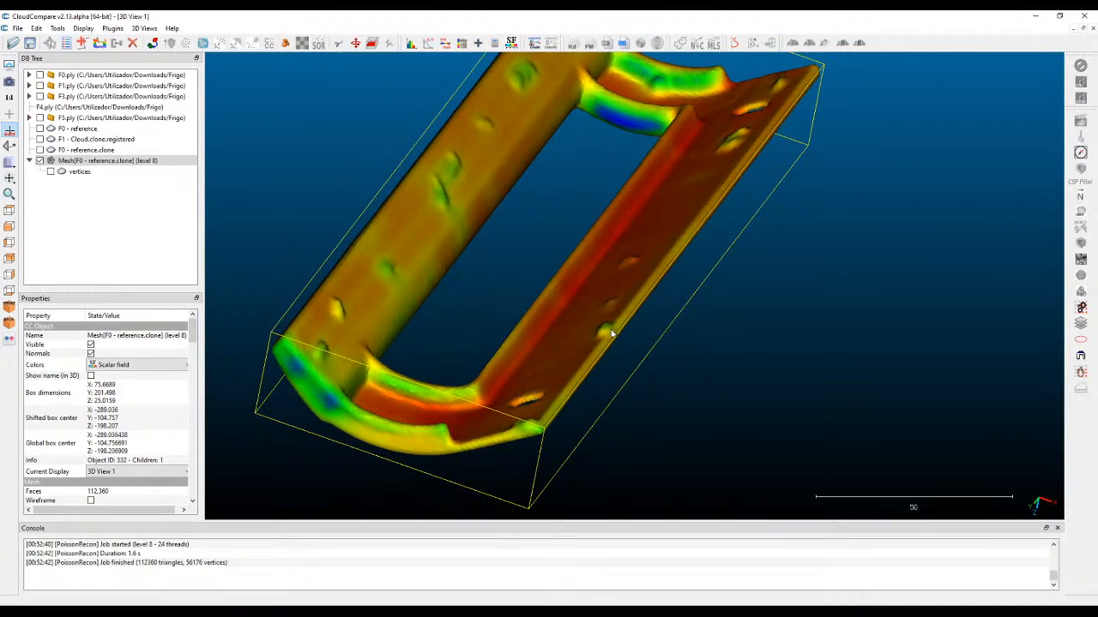
{"action": "left_click_drag", "start_coordinate": [597, 298], "coordinate": [777, 216]}
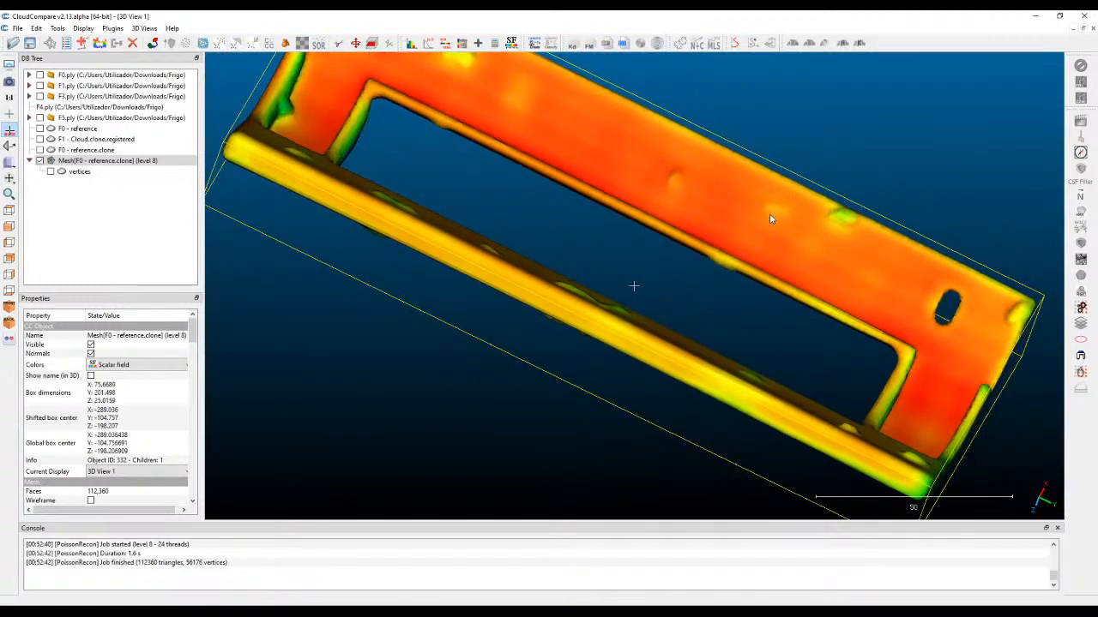
{"action": "left_click_drag", "start_coordinate": [632, 239], "coordinate": [596, 318]}
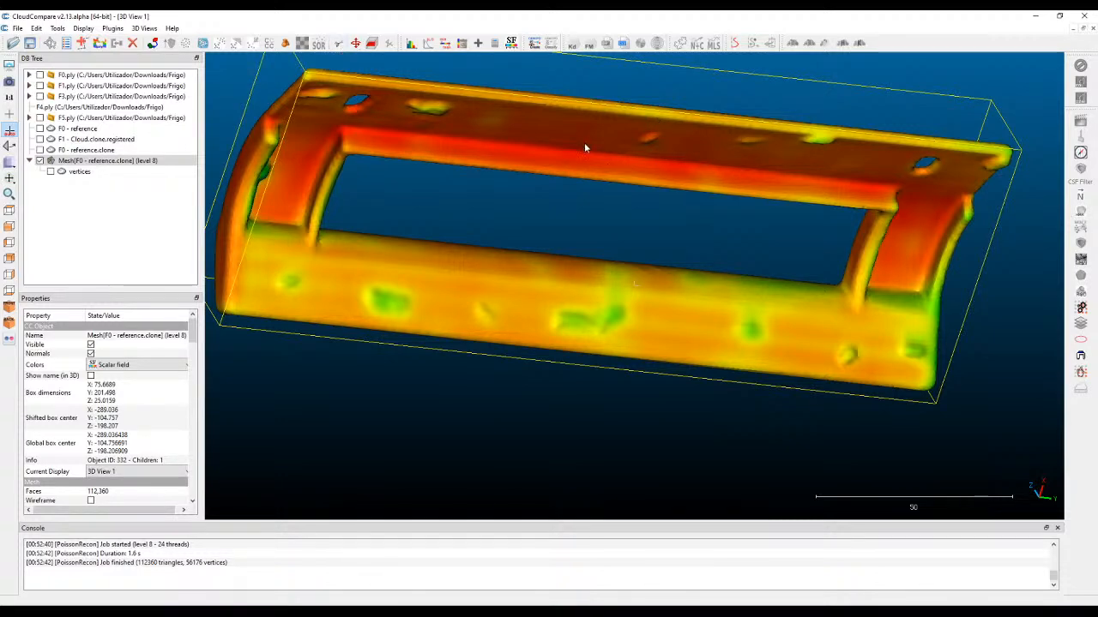
{"action": "left_click_drag", "start_coordinate": [657, 146], "coordinate": [860, 345]}
{"action": "left_click_drag", "start_coordinate": [678, 341], "coordinate": [626, 227]}
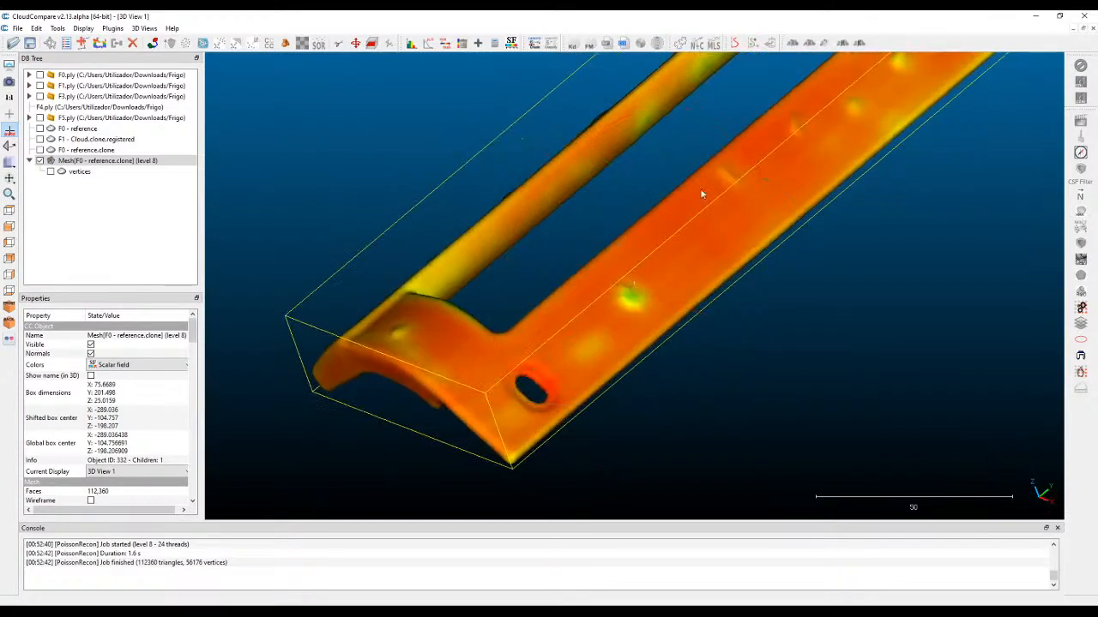
{"action": "right_click_drag", "start_coordinate": [761, 208], "coordinate": [702, 306]}
{"action": "left_click_drag", "start_coordinate": [702, 306], "coordinate": [620, 262]}
{"action": "left_click_drag", "start_coordinate": [686, 188], "coordinate": [665, 228]}
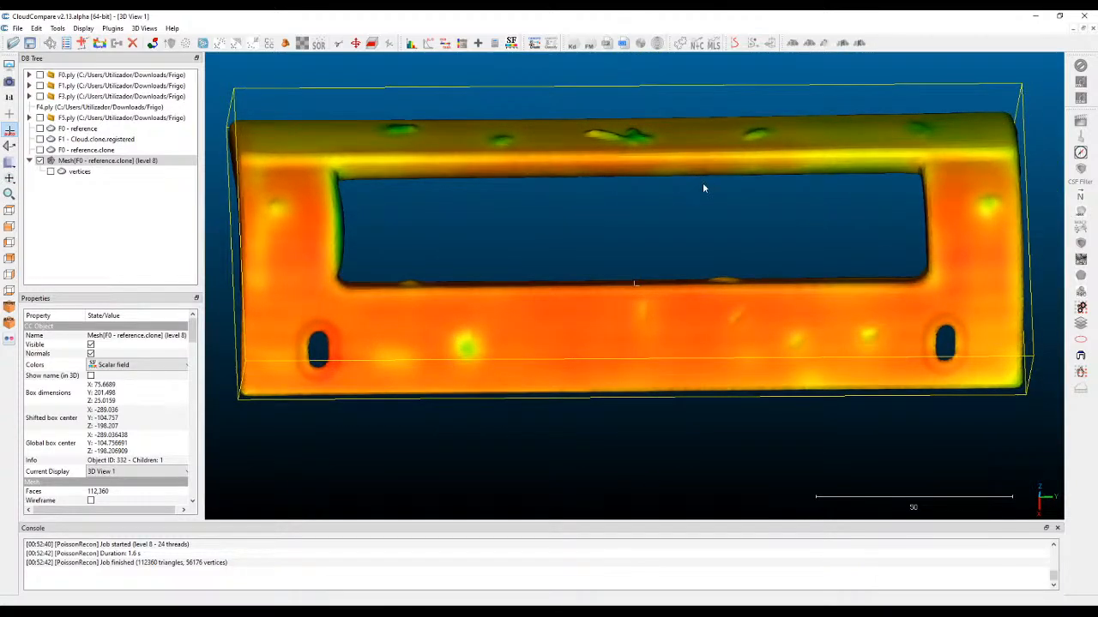
Compare the source cloud with the mesh at the inner end face of the rectangular opening by toggling their visibility, leaving only the mesh shown.
{"action": "left_click_drag", "start_coordinate": [631, 175], "coordinate": [504, 244]}
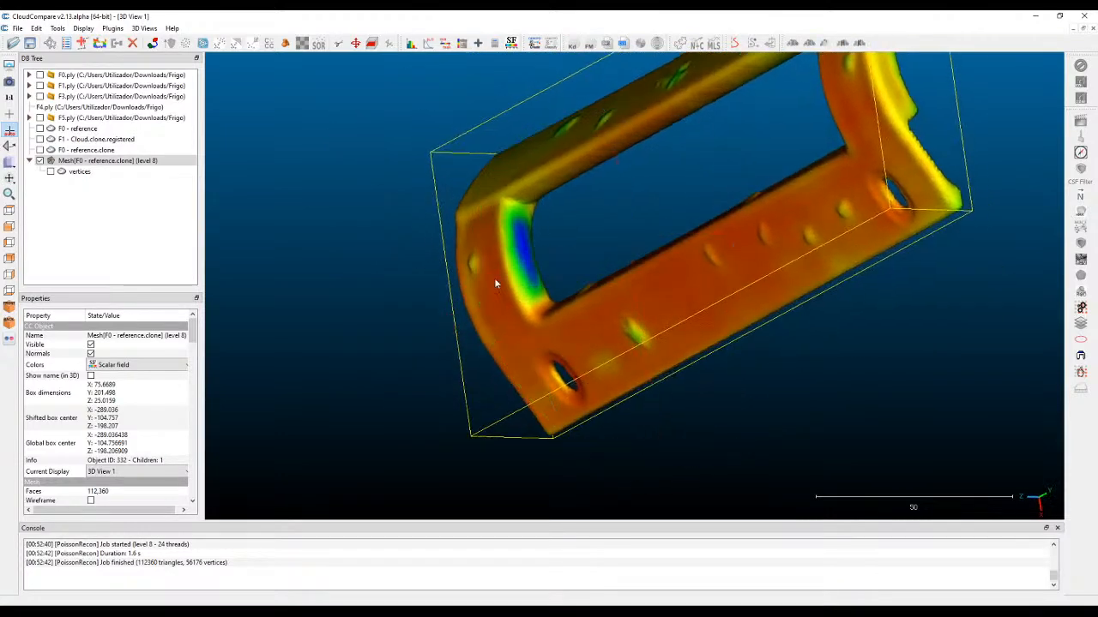
{"action": "scroll", "coordinate": [494, 236], "scroll_direction": "up", "scroll_amount": 3}
{"action": "right_click_drag", "start_coordinate": [495, 237], "coordinate": [542, 240]}
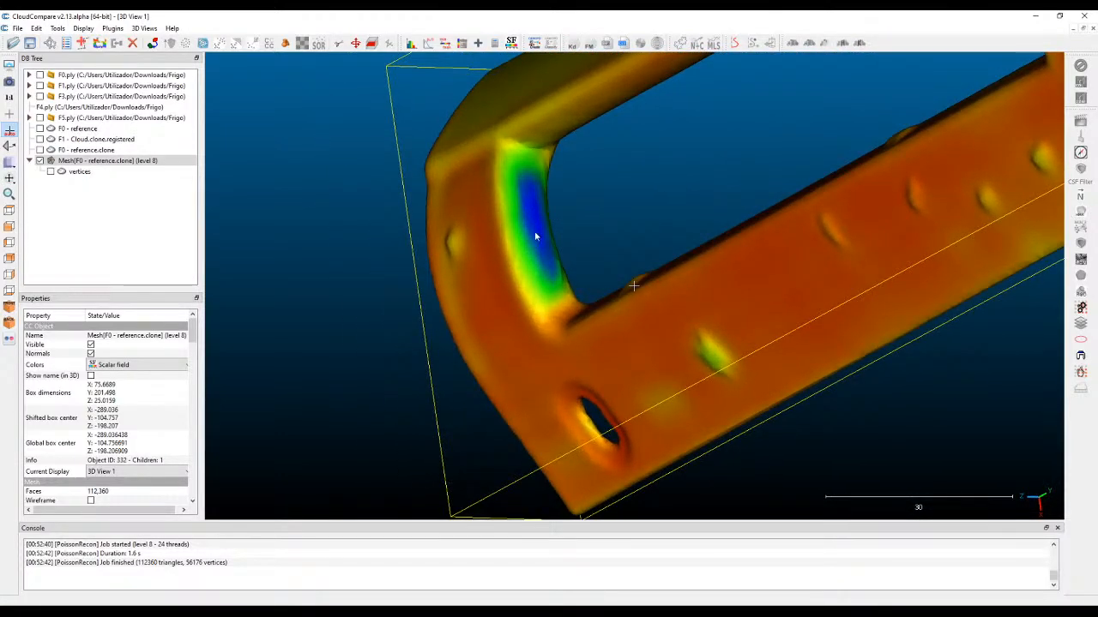
{"action": "left_click", "coordinate": [40, 150]}
{"action": "left_click", "coordinate": [40, 160]}
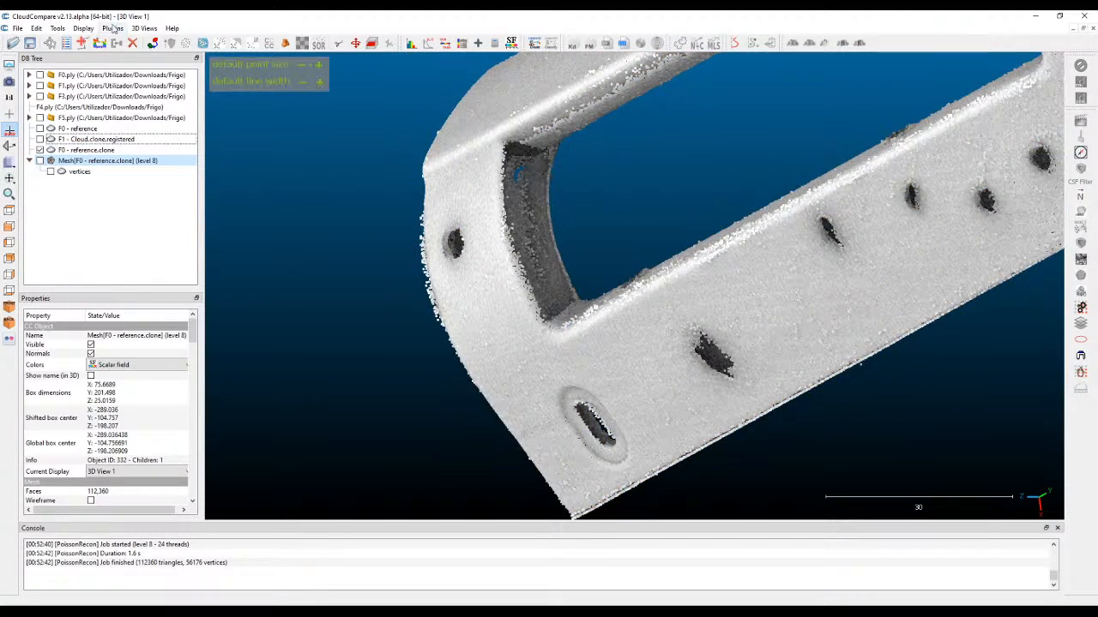
{"action": "left_click", "coordinate": [39, 150]}
{"action": "left_click", "coordinate": [40, 150]}
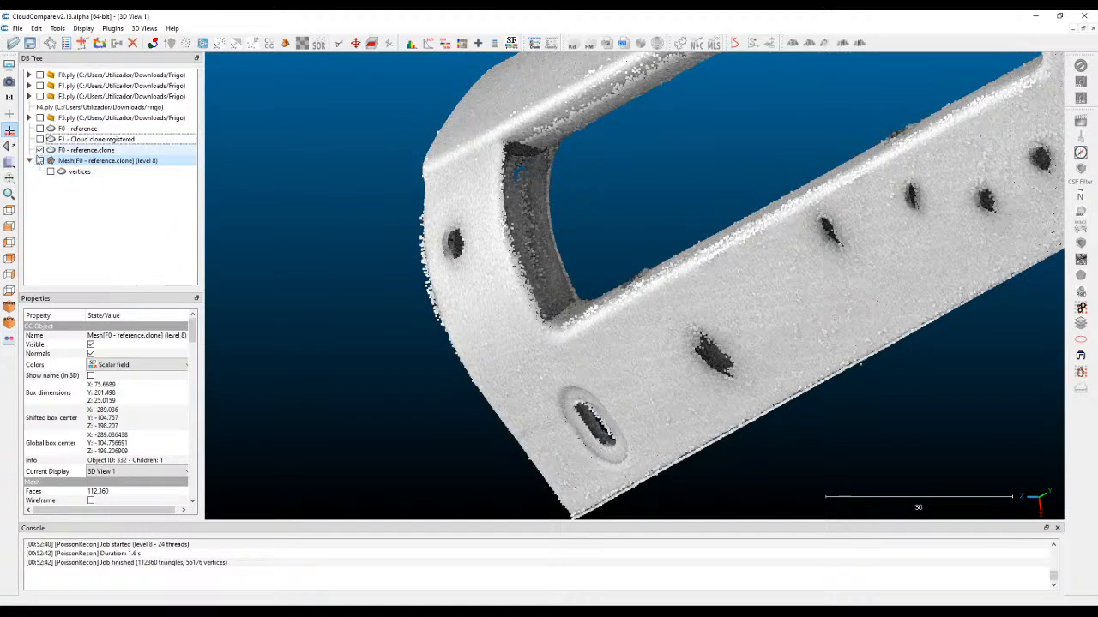
{"action": "left_click", "coordinate": [40, 160]}
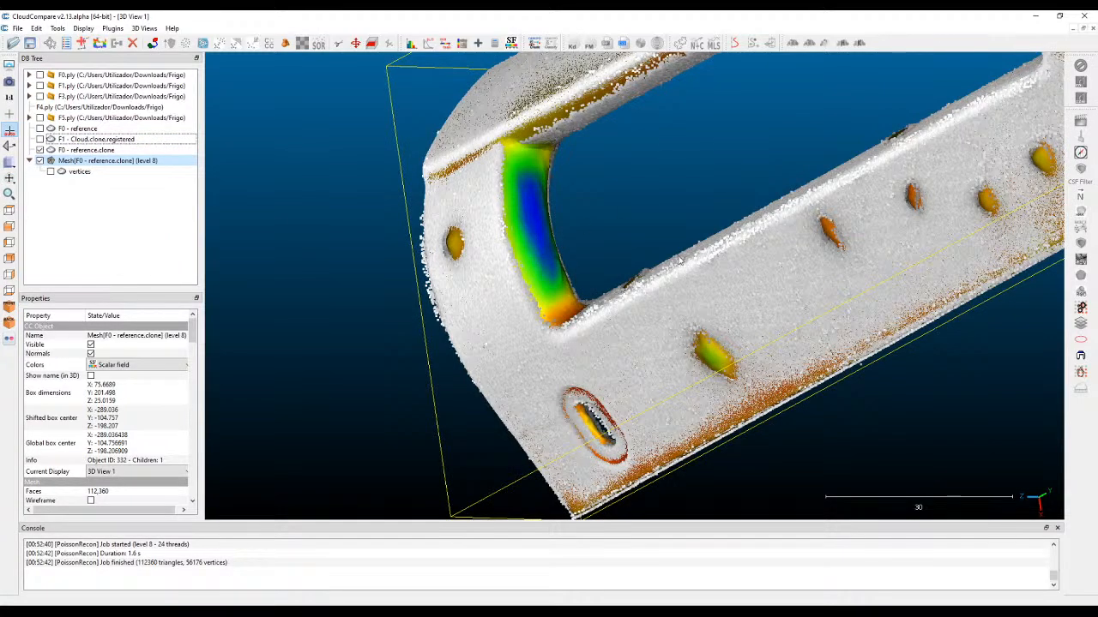
{"action": "scroll", "coordinate": [486, 232], "scroll_direction": "down", "scroll_amount": 2}
{"action": "left_click", "coordinate": [40, 150]}
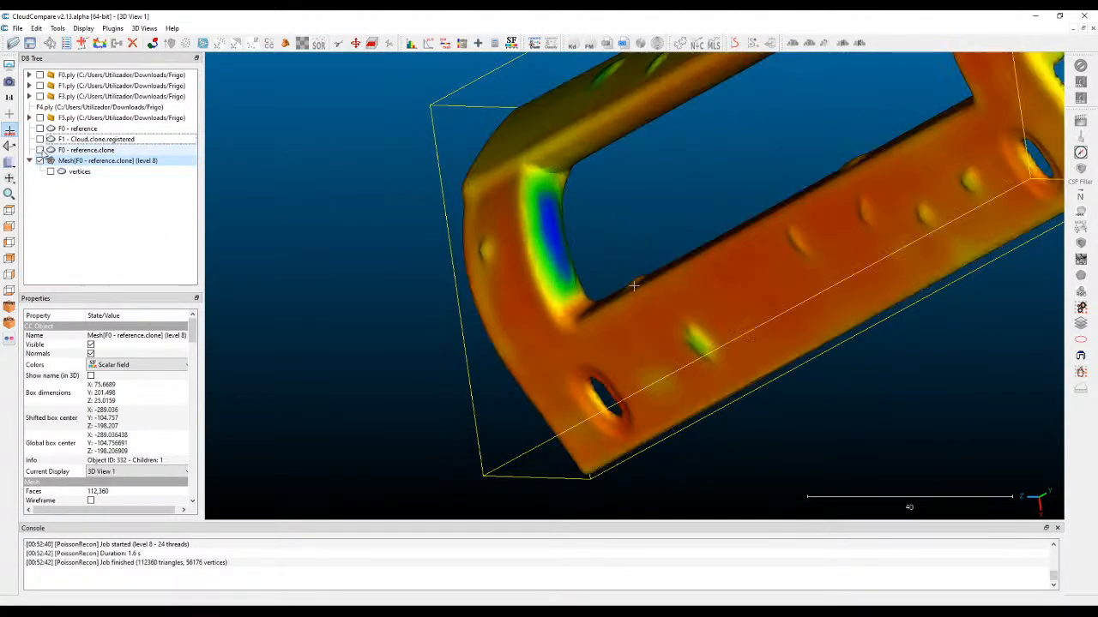
Raise the mesh's minimum displayed density to about 8.778 to hide the lowest-density surface inside the rectangular opening.
{"action": "scroll", "coordinate": [530, 232], "scroll_direction": "down", "scroll_amount": 1}
{"action": "left_click_drag", "start_coordinate": [530, 231], "coordinate": [517, 295]}
{"action": "right_click_drag", "start_coordinate": [517, 295], "coordinate": [665, 324]}
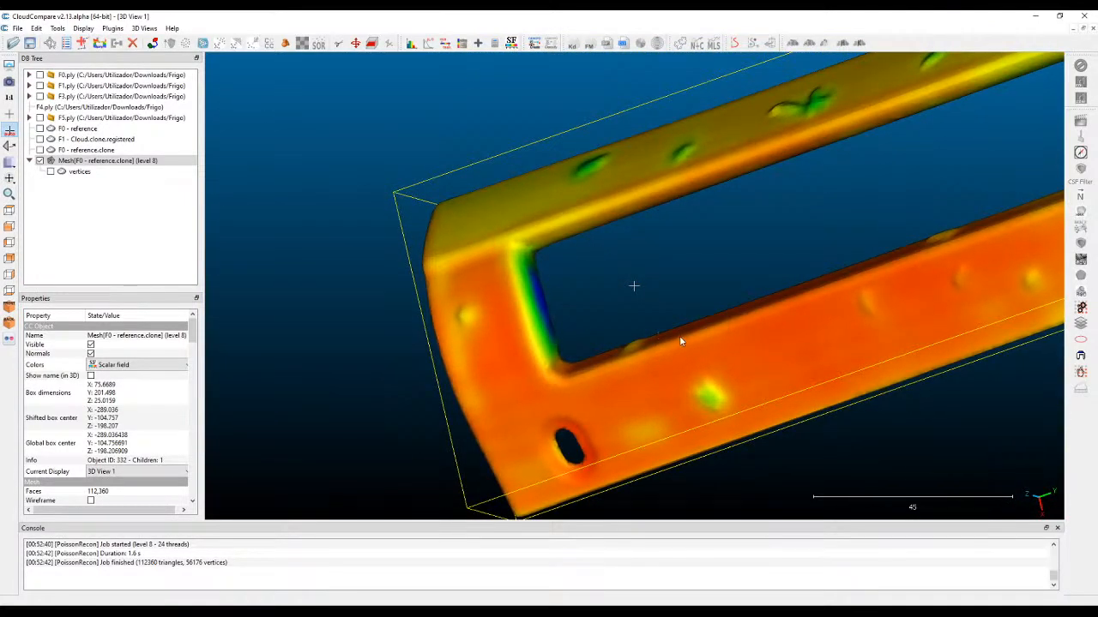
{"action": "left_click_drag", "start_coordinate": [704, 334], "coordinate": [578, 235]}
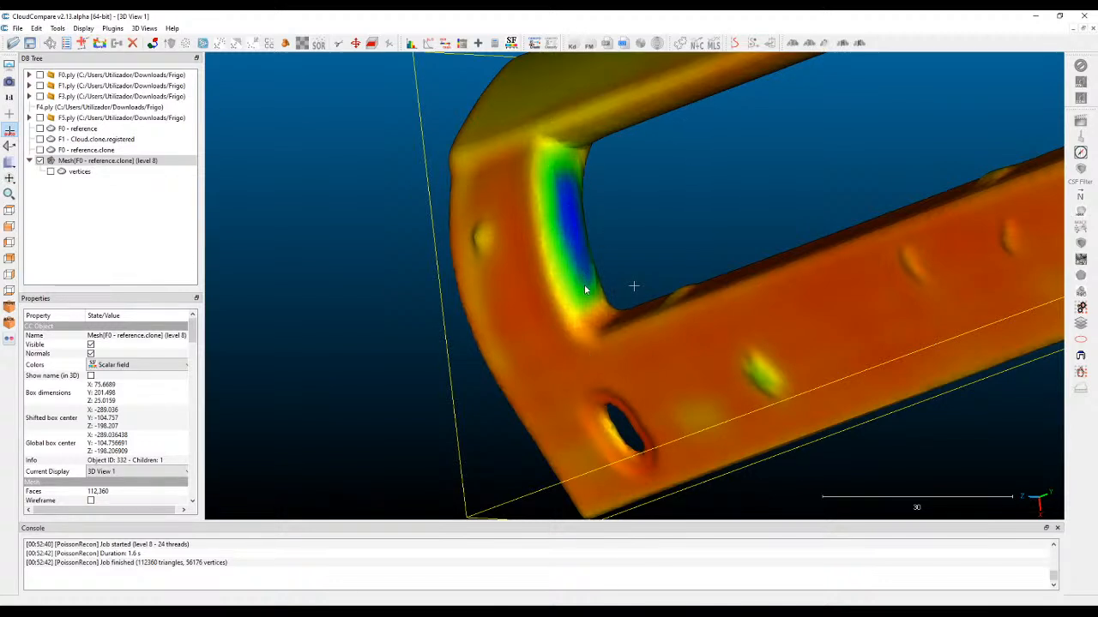
{"action": "left_click_drag", "start_coordinate": [420, 227], "coordinate": [536, 227]}
{"action": "left_click_drag", "start_coordinate": [192, 333], "coordinate": [190, 464]}
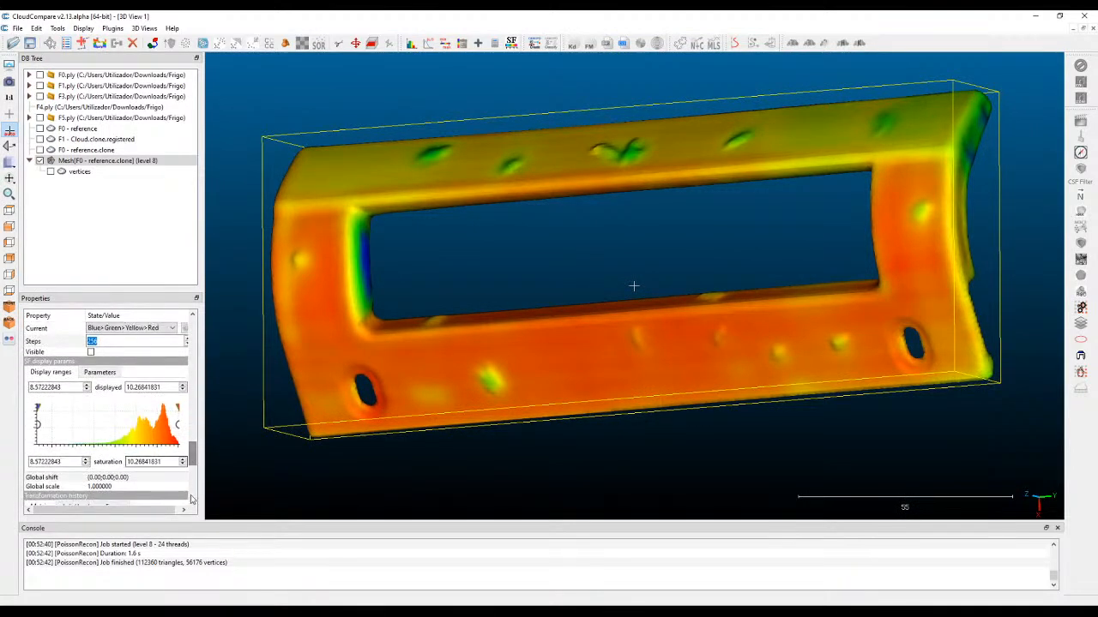
{"action": "left_click_drag", "start_coordinate": [204, 501], "coordinate": [287, 501]}
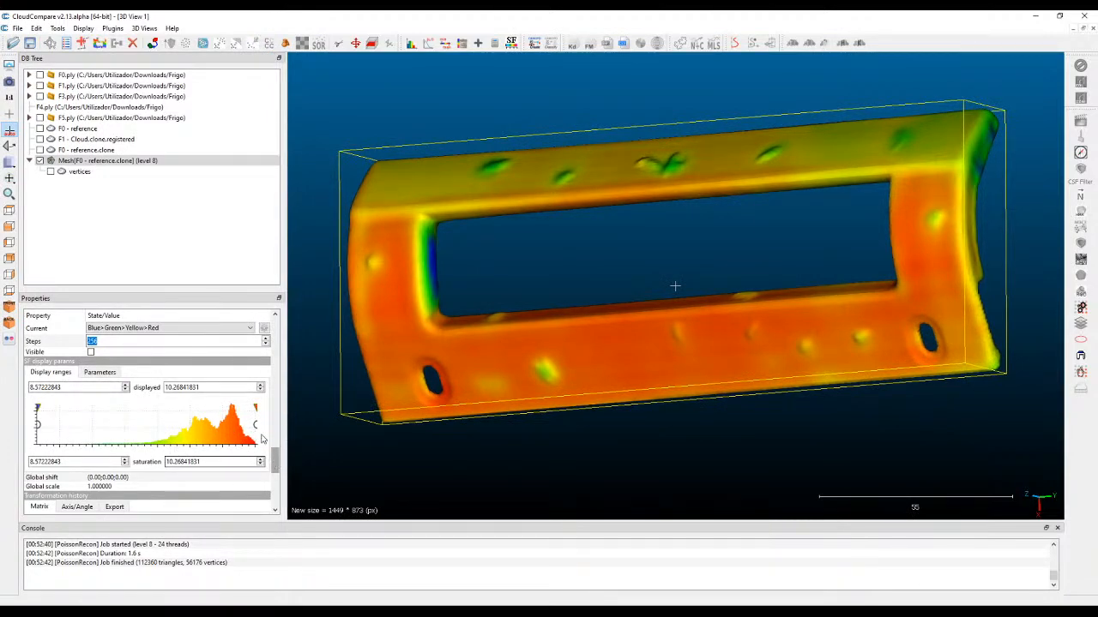
{"action": "left_click_drag", "start_coordinate": [38, 425], "coordinate": [63, 425]}
{"action": "left_click_drag", "start_coordinate": [525, 253], "coordinate": [500, 268]}
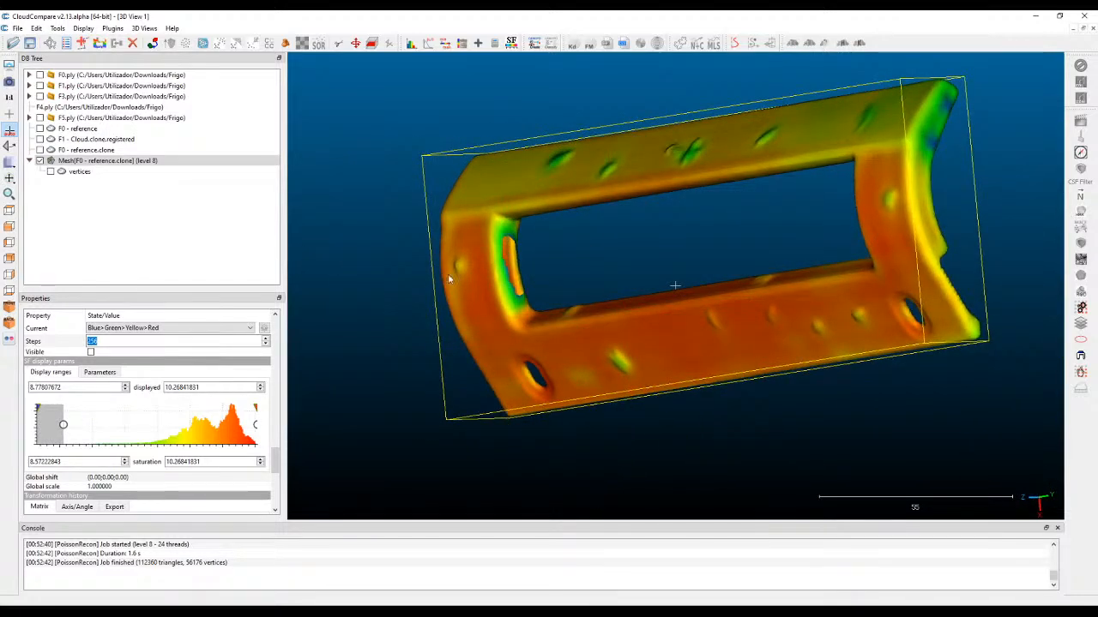
Raise the level 8 mesh's minimum displayed density to about 9.313 and check the remaining surface around the opening and holes.
{"action": "left_click_drag", "start_coordinate": [63, 426], "coordinate": [134, 438]}
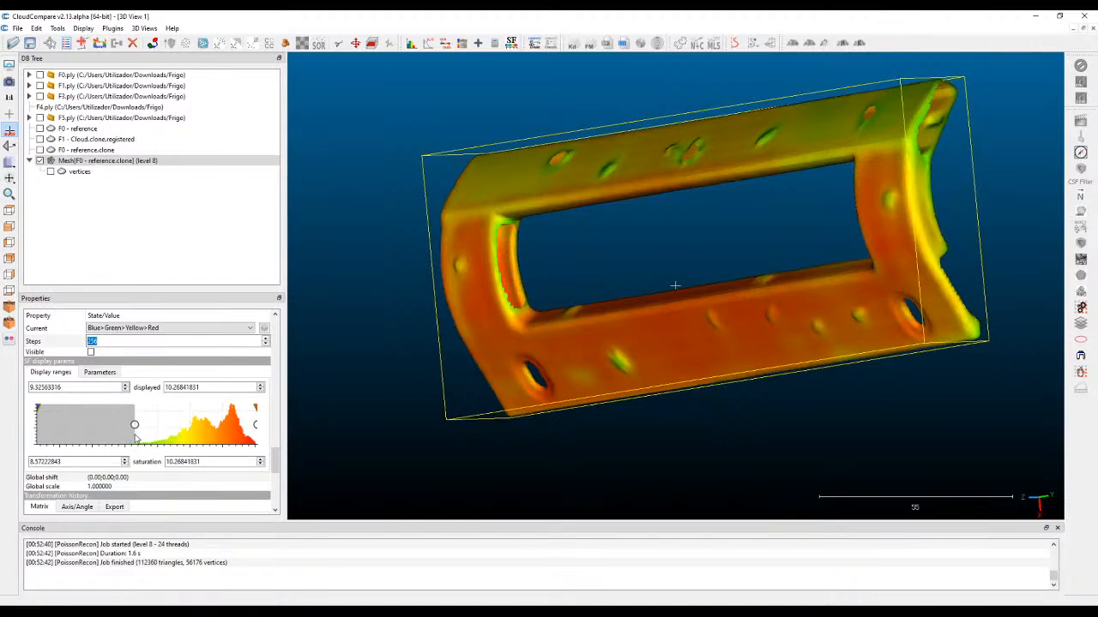
{"action": "left_click_drag", "start_coordinate": [626, 330], "coordinate": [506, 342]}
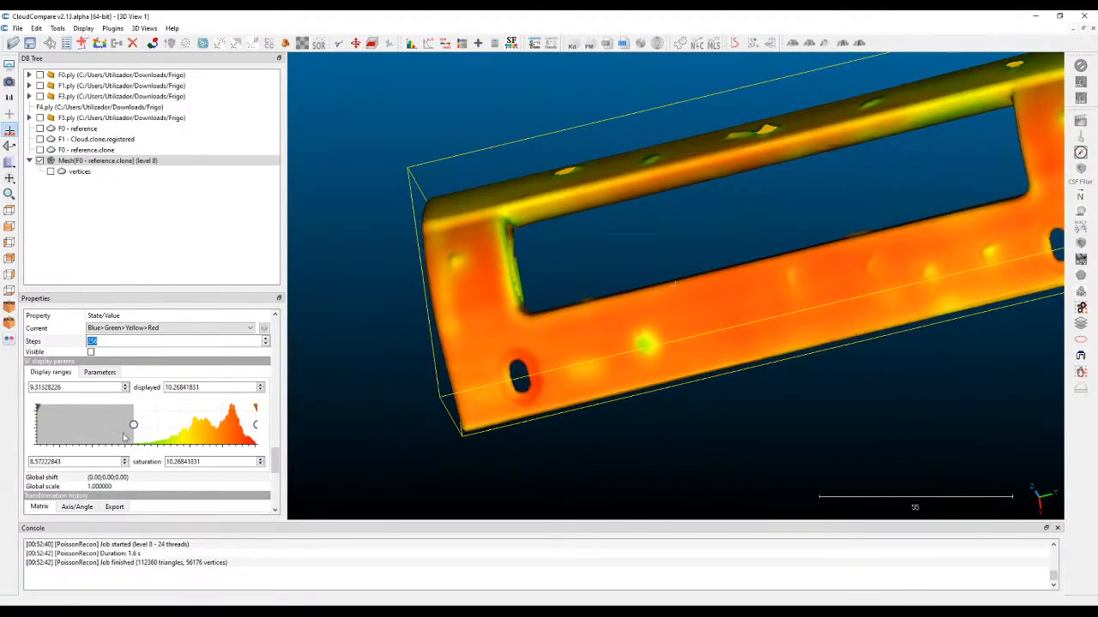
{"action": "left_click_drag", "start_coordinate": [558, 283], "coordinate": [791, 217]}
{"action": "left_click_drag", "start_coordinate": [924, 132], "coordinate": [397, 367]}
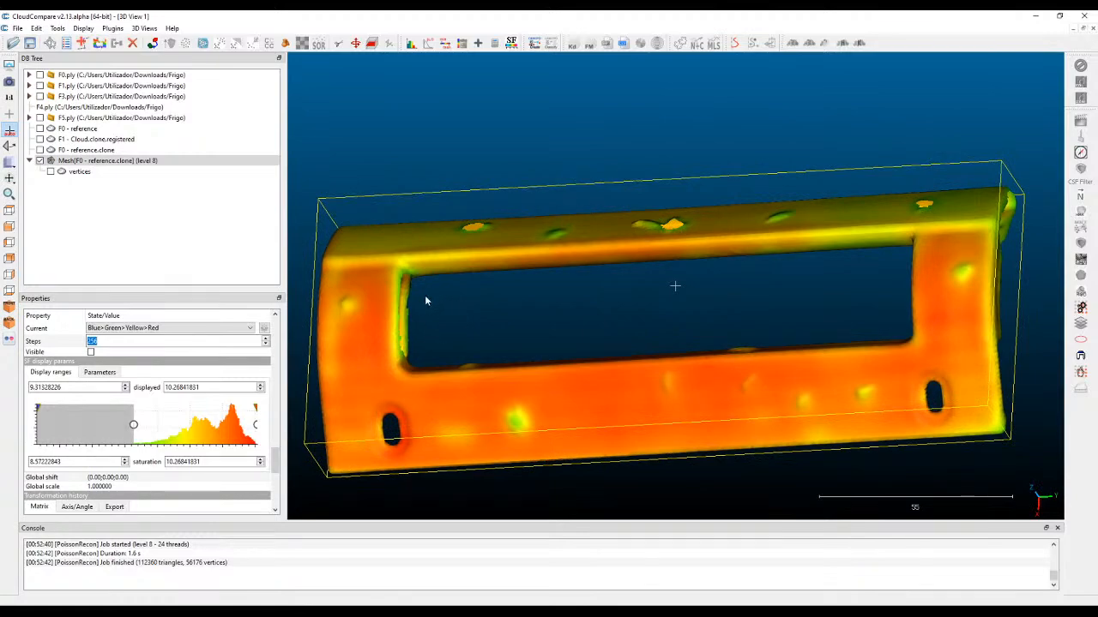
{"action": "left_click_drag", "start_coordinate": [697, 283], "coordinate": [456, 218]}
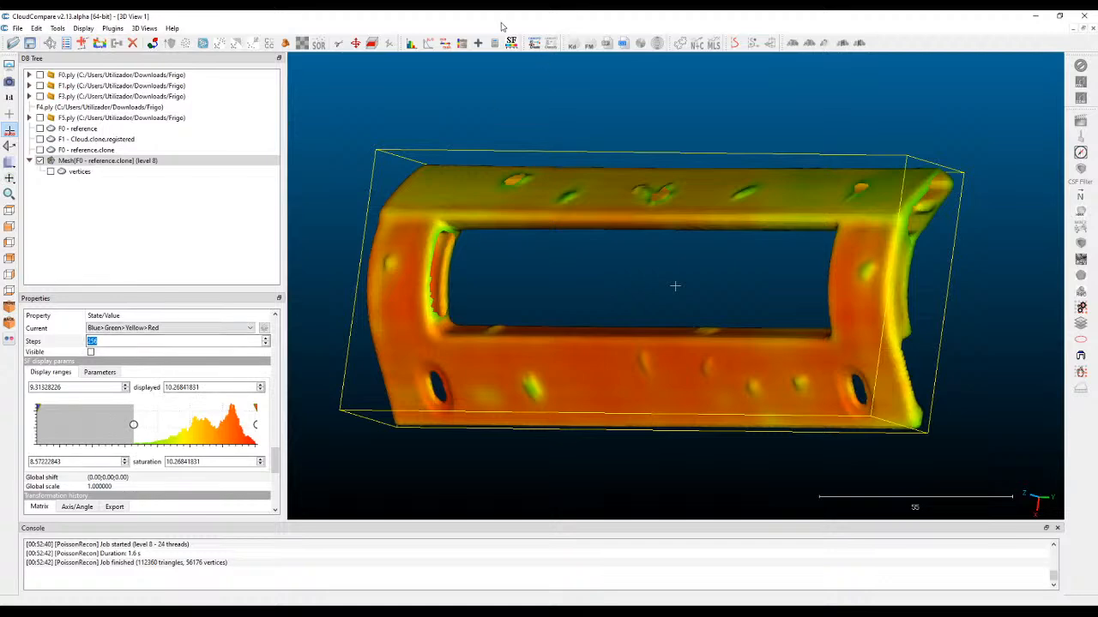
Filter the mesh by density value over the range 9.313 to 10.268 and export the kept part as a separate mesh.
{"action": "left_click", "coordinate": [445, 45]}
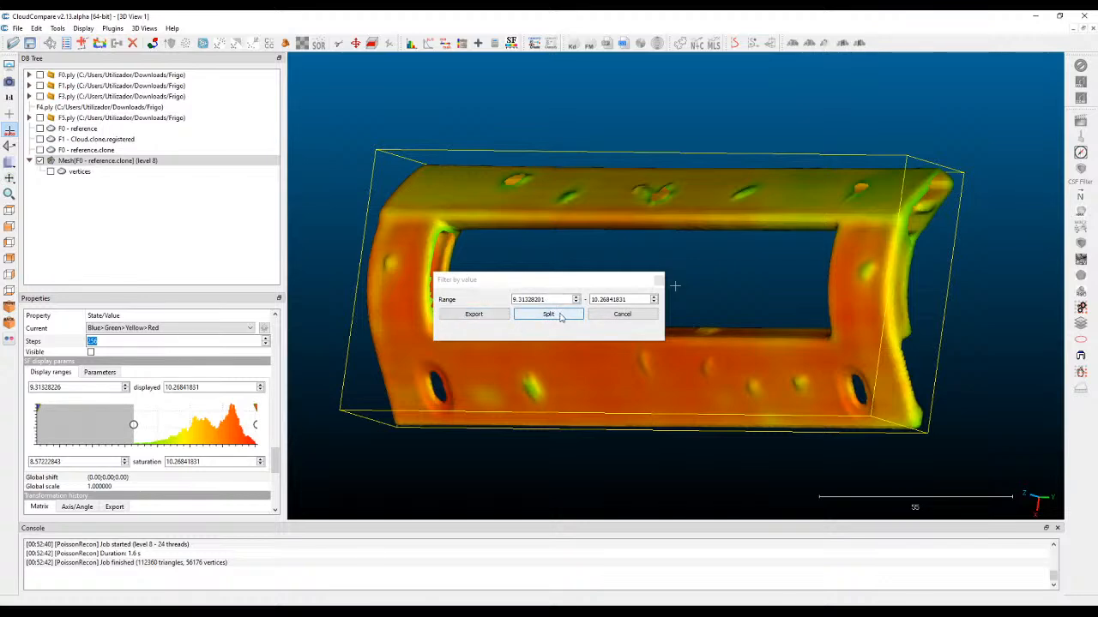
{"action": "left_click", "coordinate": [473, 315]}
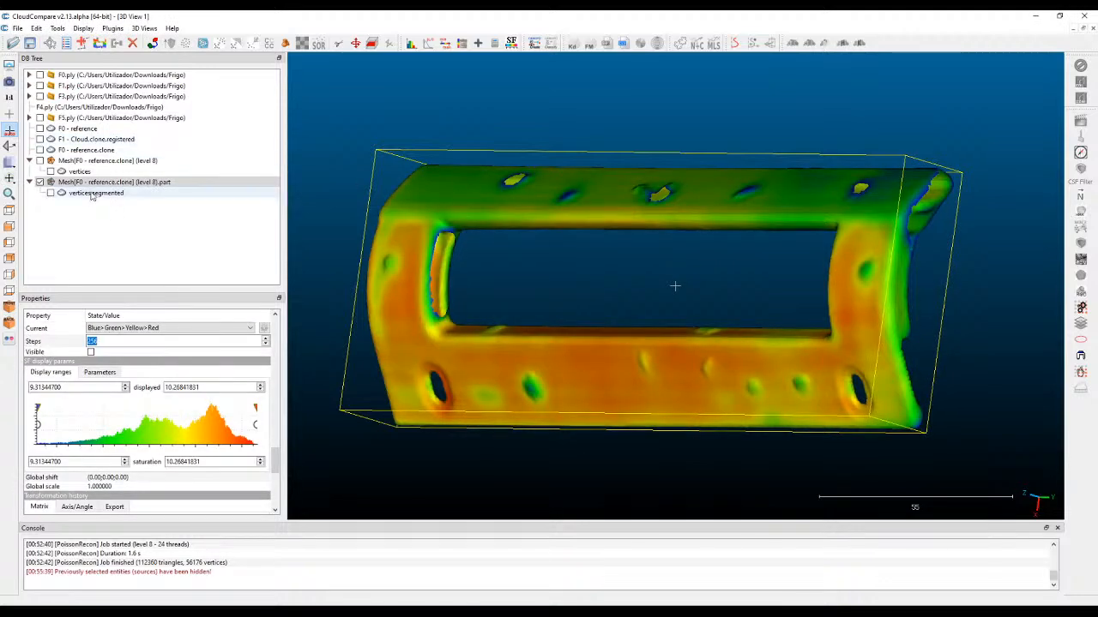
{"action": "left_click_drag", "start_coordinate": [569, 240], "coordinate": [831, 112]}
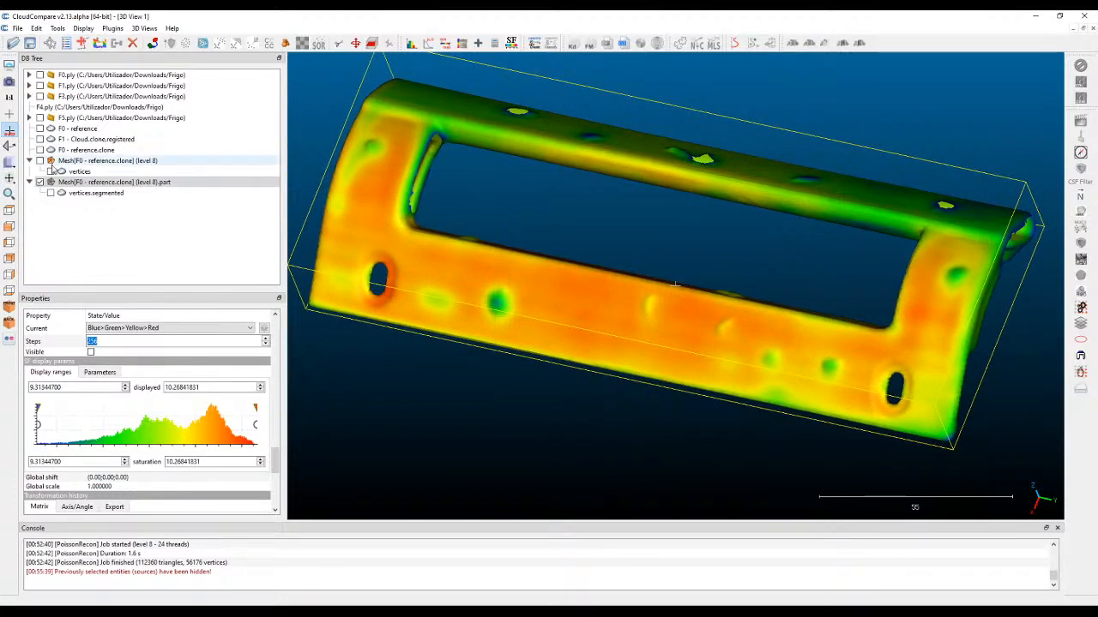
Hide the filtered mesh part, display the F0 - reference.clone cloud instead, and inspect its surface for noise.
{"action": "left_click", "coordinate": [73, 183]}
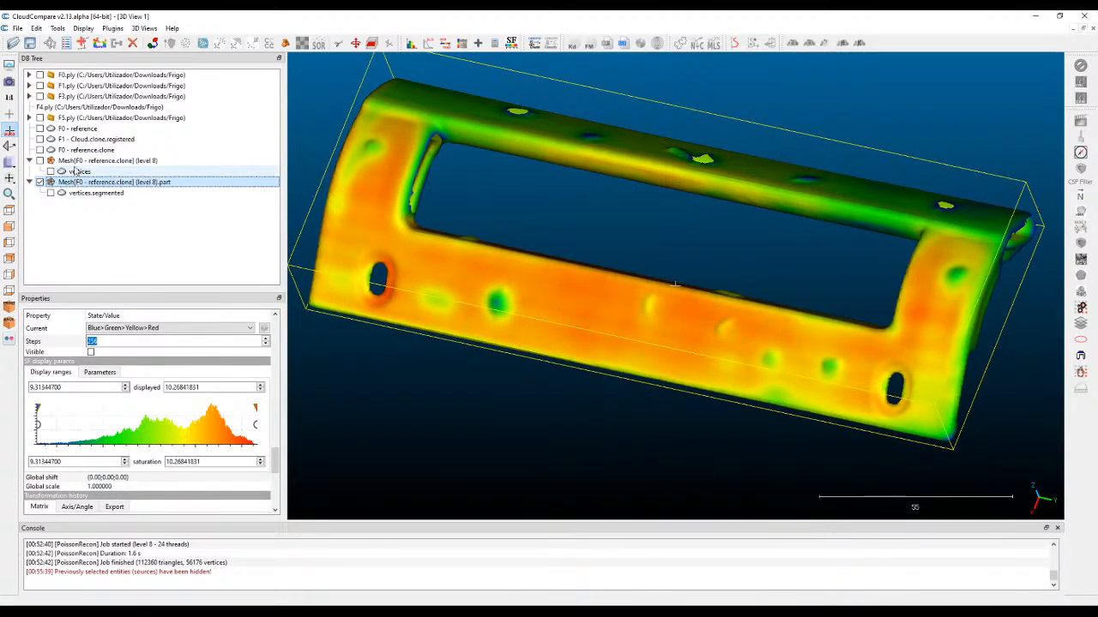
{"action": "left_click", "coordinate": [40, 183]}
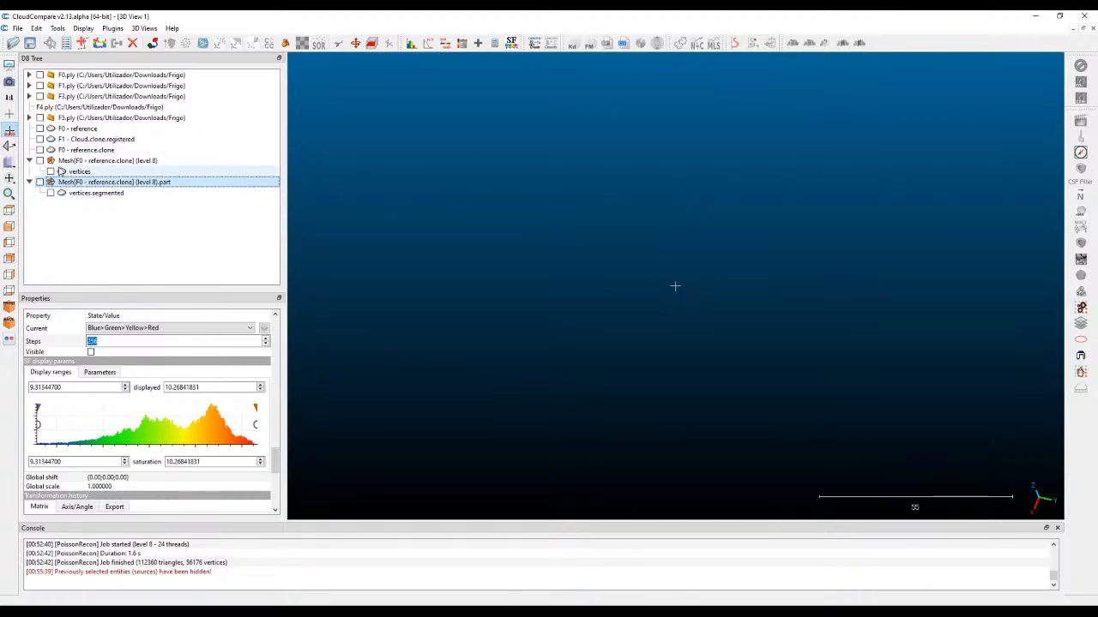
{"action": "left_click", "coordinate": [75, 151]}
{"action": "left_click", "coordinate": [39, 150]}
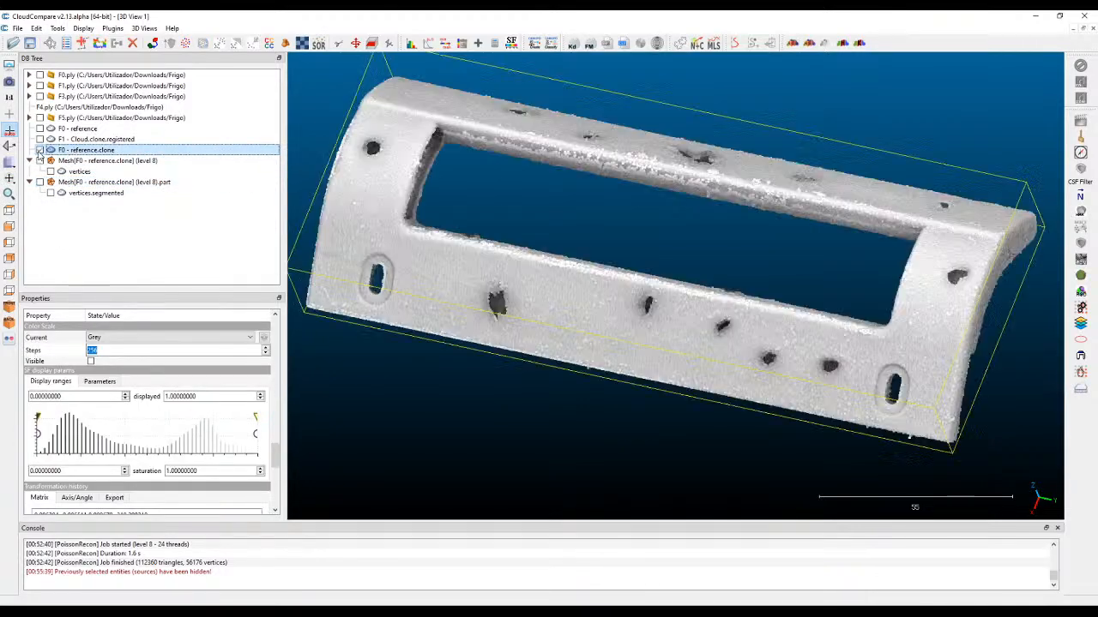
{"action": "left_click_drag", "start_coordinate": [670, 237], "coordinate": [666, 292]}
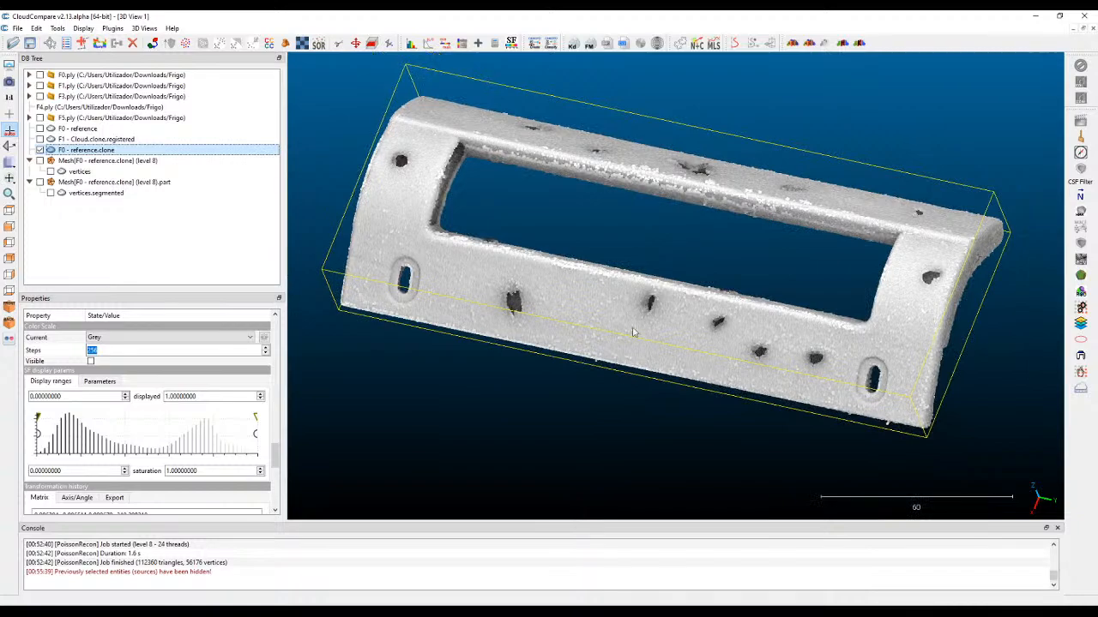
{"action": "left_click_drag", "start_coordinate": [578, 426], "coordinate": [473, 147]}
{"action": "right_click_drag", "start_coordinate": [473, 148], "coordinate": [526, 165]}
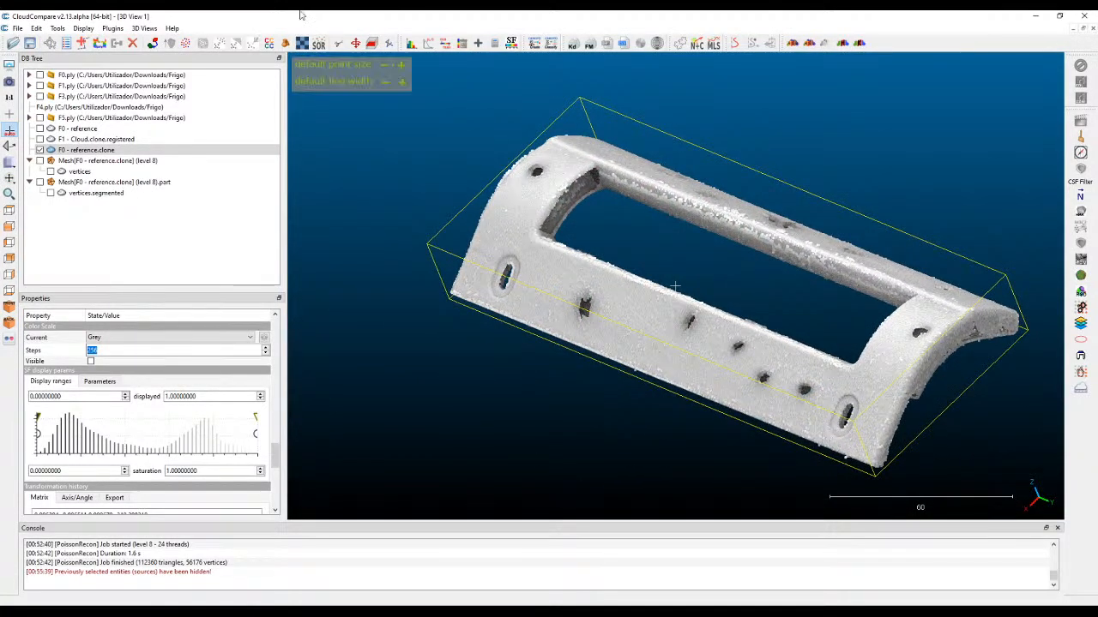
Run the Noise filter on F0 - reference.clone with a 1.0 sphere radius, relative max error 1.00 and removal of isolated points.
{"action": "left_click", "coordinate": [57, 28]}
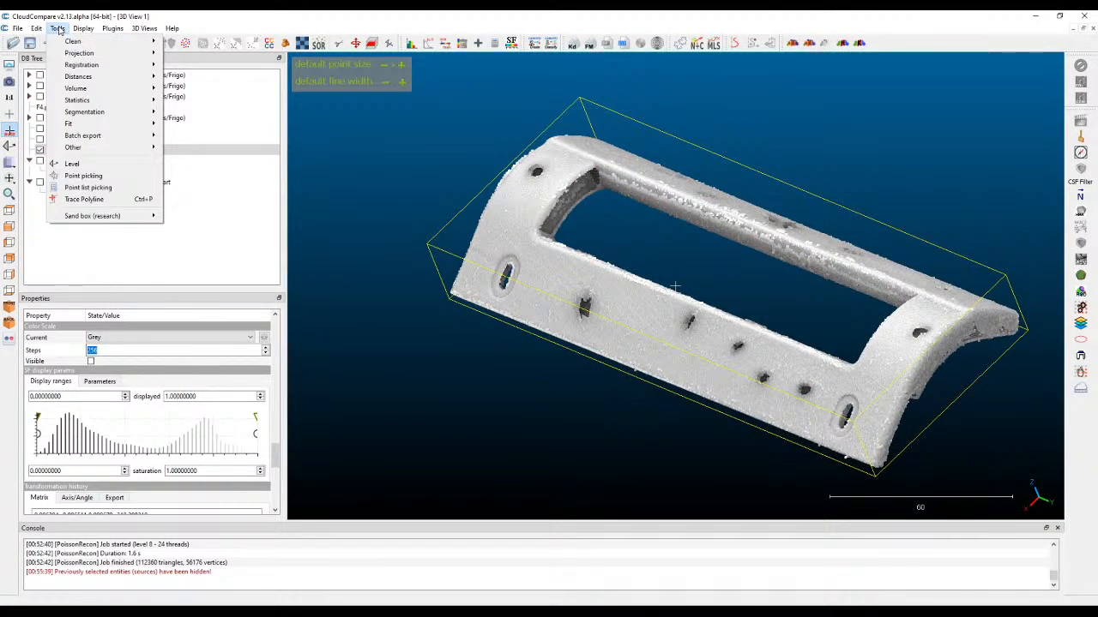
{"action": "mouse_move", "coordinate": [69, 42]}
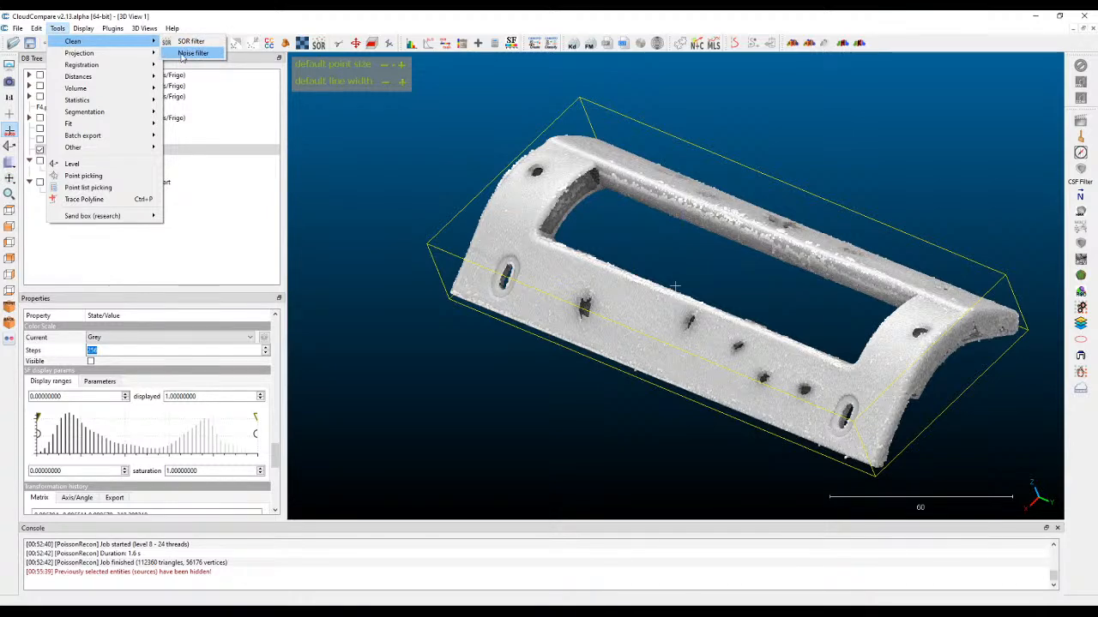
{"action": "left_click", "coordinate": [190, 54]}
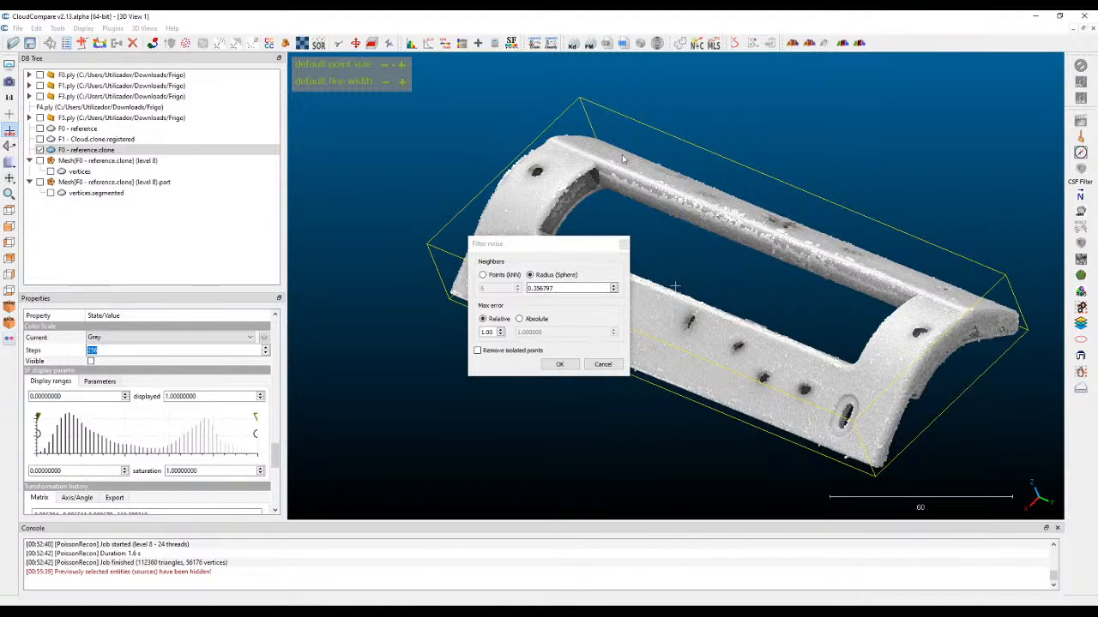
{"action": "left_click_drag", "start_coordinate": [585, 288], "coordinate": [434, 302]}
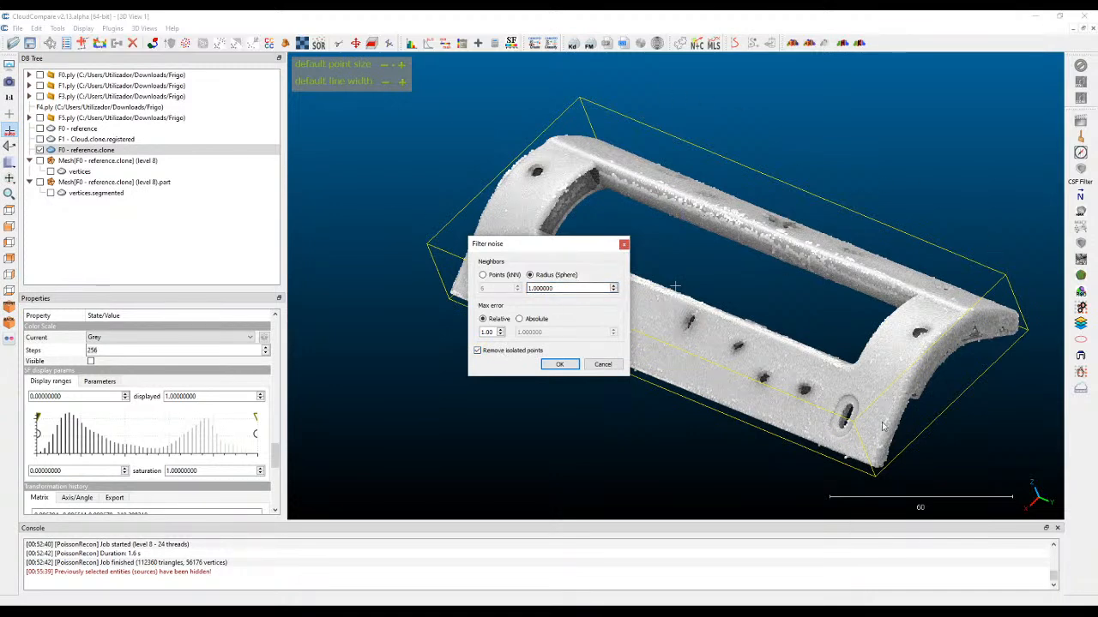
{"action": "left_click", "coordinate": [566, 365]}
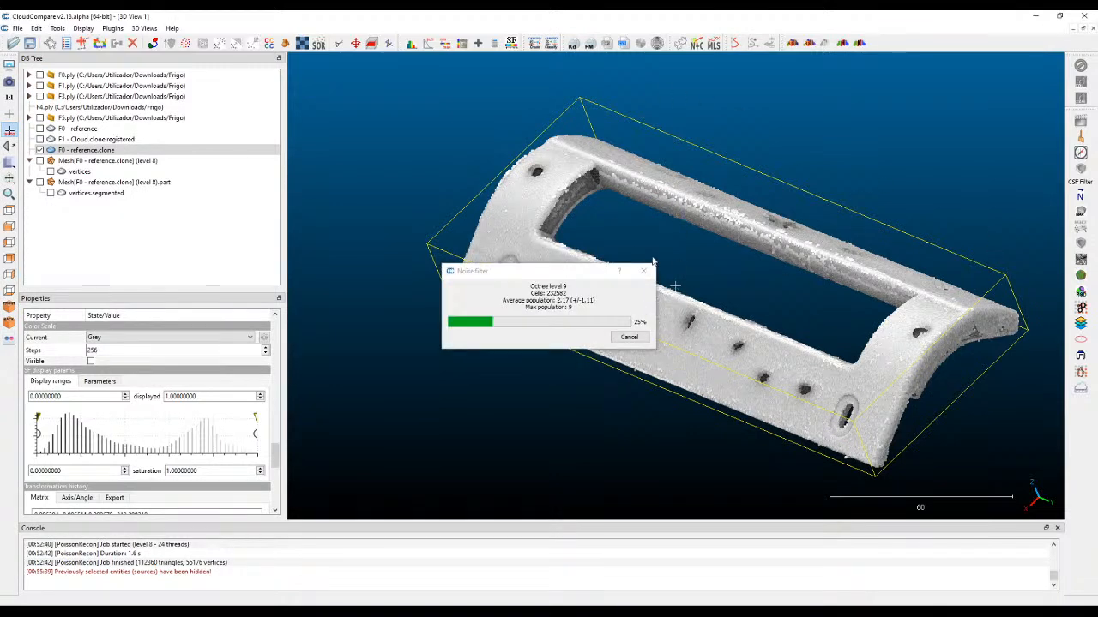
{"action": "left_click", "coordinate": [86, 205]}
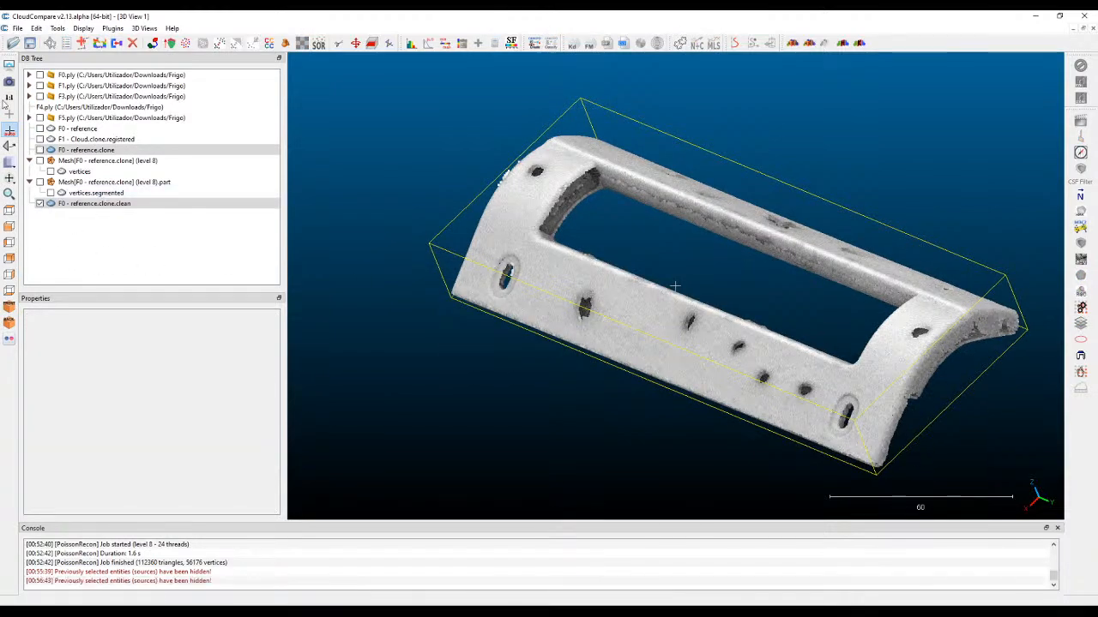
Compare the cleaned cloud with F0 - reference.clone from above by repeatedly toggling the original's visibility, leaving only the cleaned cloud shown.
{"action": "left_click_drag", "start_coordinate": [784, 168], "coordinate": [730, 271]}
{"action": "scroll", "coordinate": [730, 271], "scroll_direction": "down", "scroll_amount": 1}
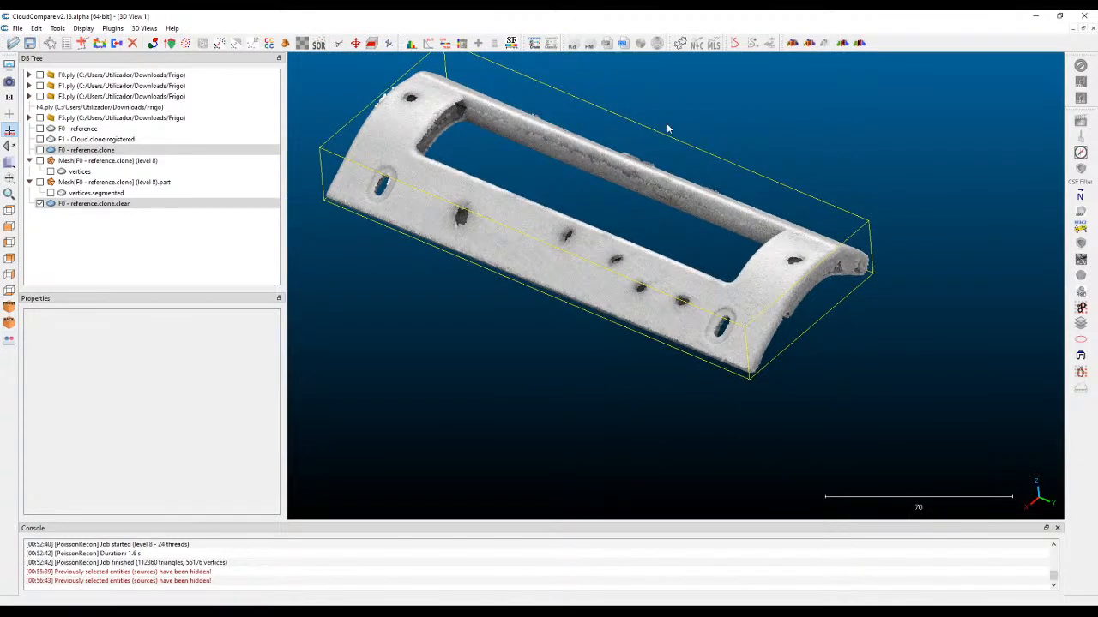
{"action": "left_click", "coordinate": [10, 211]}
{"action": "scroll", "coordinate": [574, 121], "scroll_direction": "down", "scroll_amount": 4}
{"action": "right_click_drag", "start_coordinate": [580, 256], "coordinate": [545, 108]}
{"action": "scroll", "coordinate": [582, 238], "scroll_direction": "down", "scroll_amount": 3}
{"action": "right_click_drag", "start_coordinate": [607, 174], "coordinate": [608, 199]}
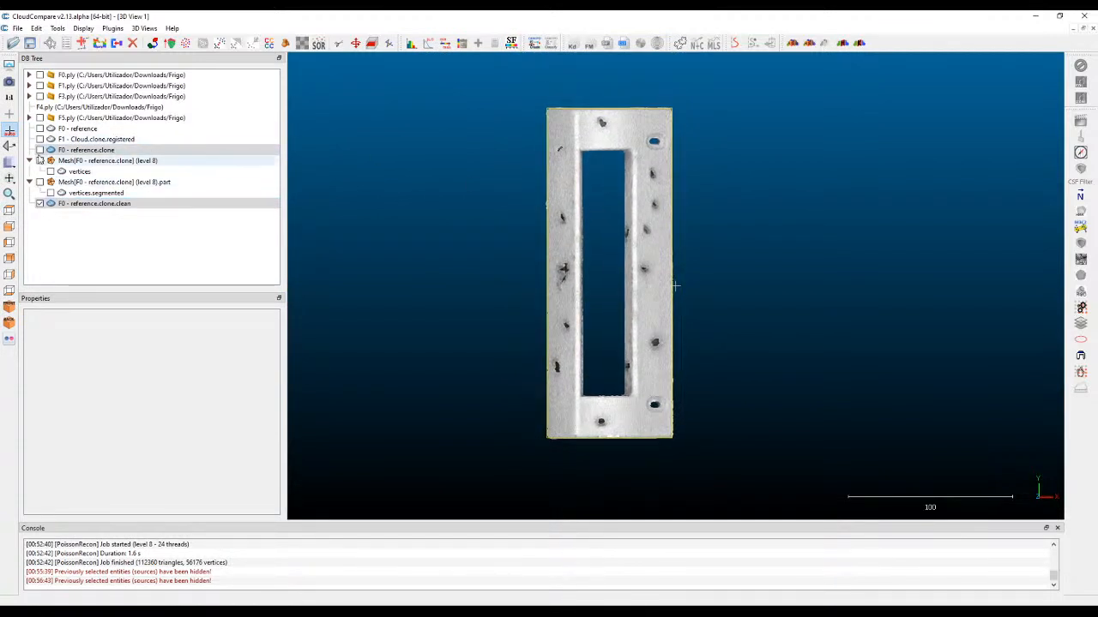
{"action": "left_click", "coordinate": [40, 150]}
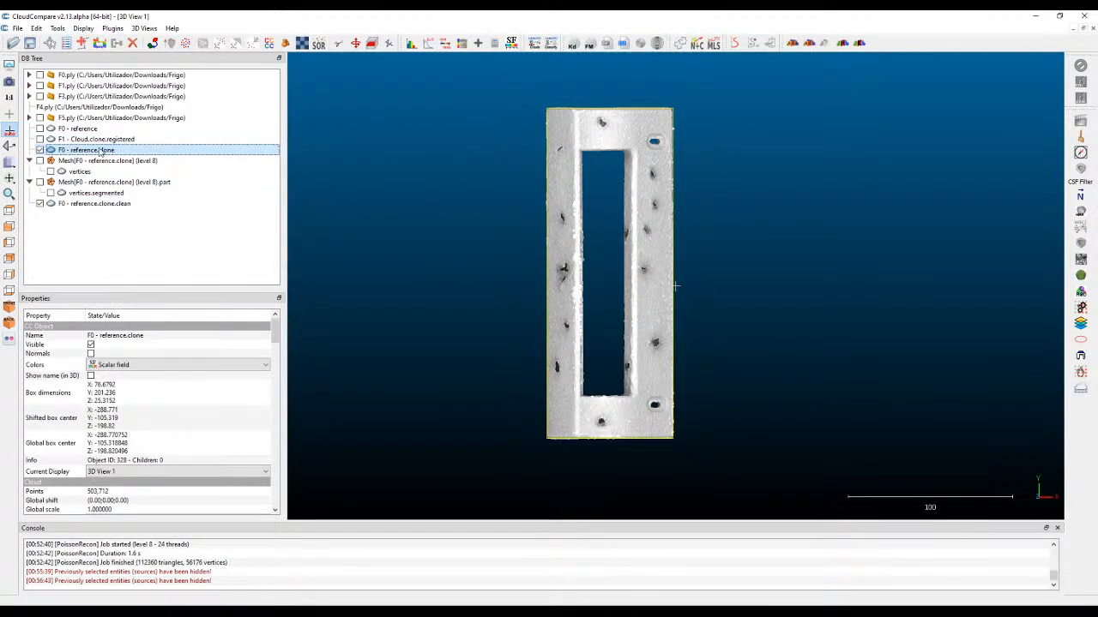
{"action": "left_click", "coordinate": [41, 150]}
{"action": "left_click", "coordinate": [41, 150]}
{"action": "left_click", "coordinate": [40, 150]}
{"action": "left_click", "coordinate": [41, 151]}
{"action": "left_click", "coordinate": [41, 150]}
{"action": "left_click", "coordinate": [40, 150]}
{"action": "left_click", "coordinate": [40, 150]}
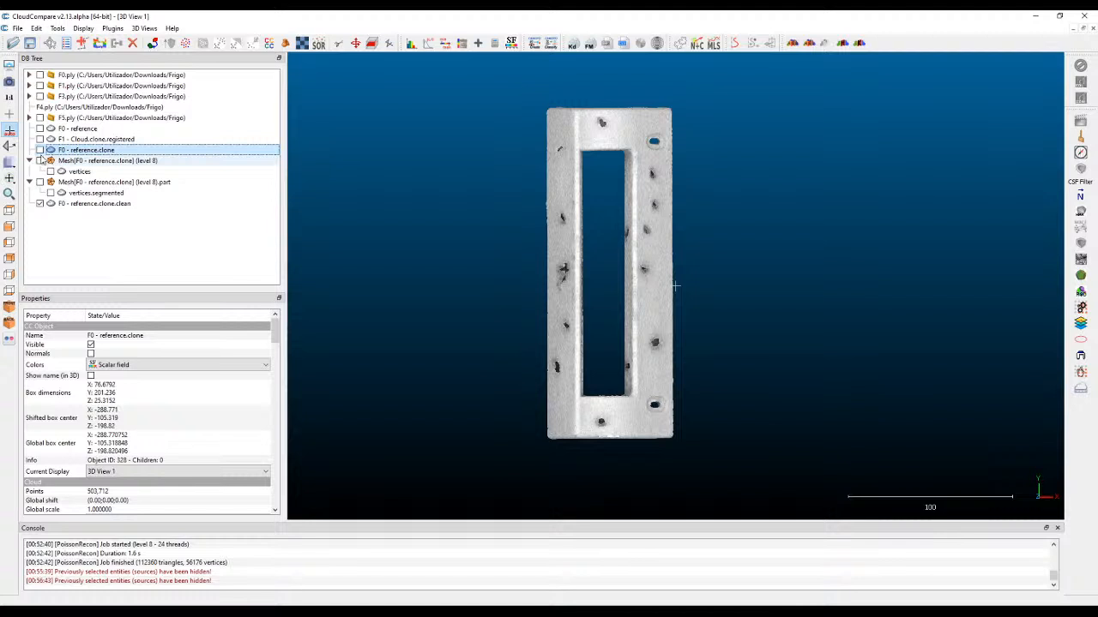
{"action": "left_click", "coordinate": [40, 151]}
{"action": "left_click", "coordinate": [40, 151]}
{"action": "left_click", "coordinate": [40, 150]}
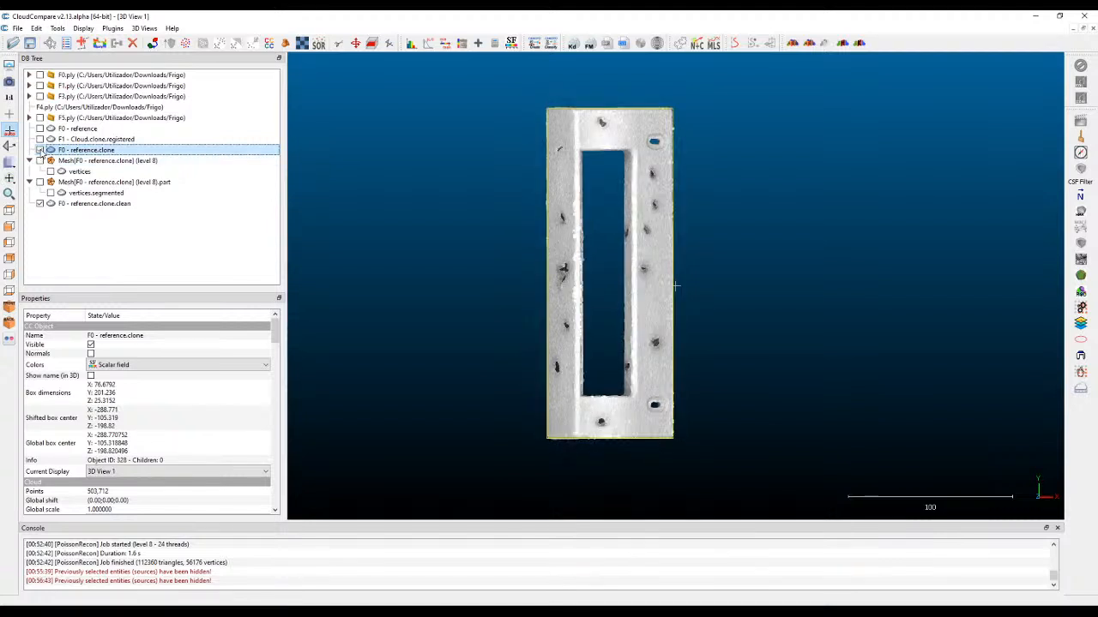
{"action": "left_click", "coordinate": [40, 150]}
{"action": "left_click", "coordinate": [41, 150]}
{"action": "left_click", "coordinate": [40, 150]}
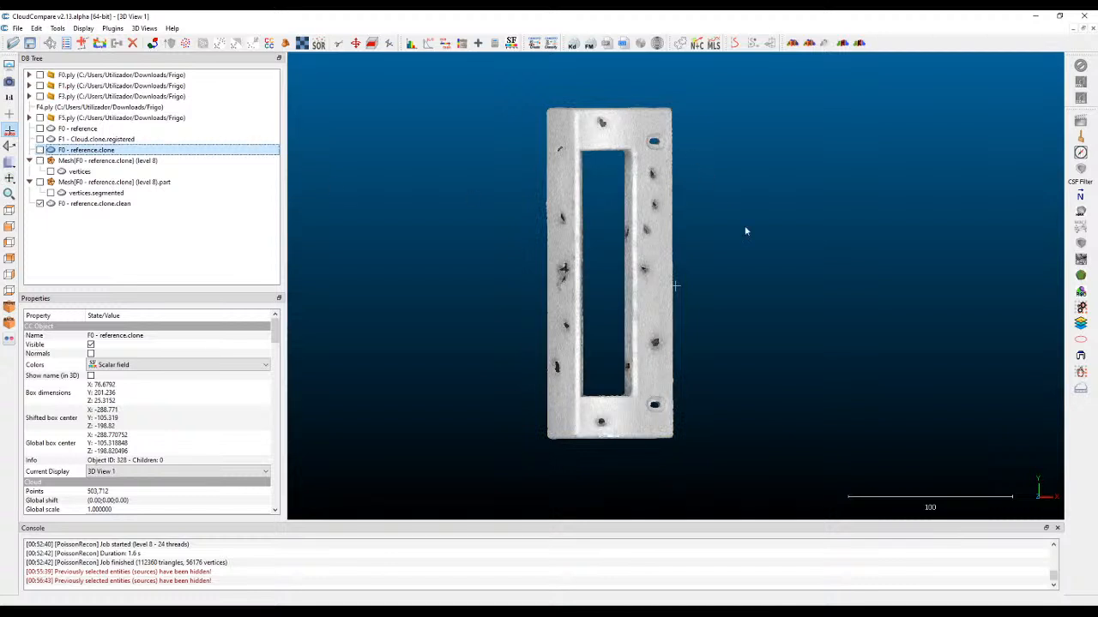
Translate the F0 - reference.clone.clean cloud about 102 units along X to place it beside the original's position.
{"action": "left_click", "coordinate": [116, 204]}
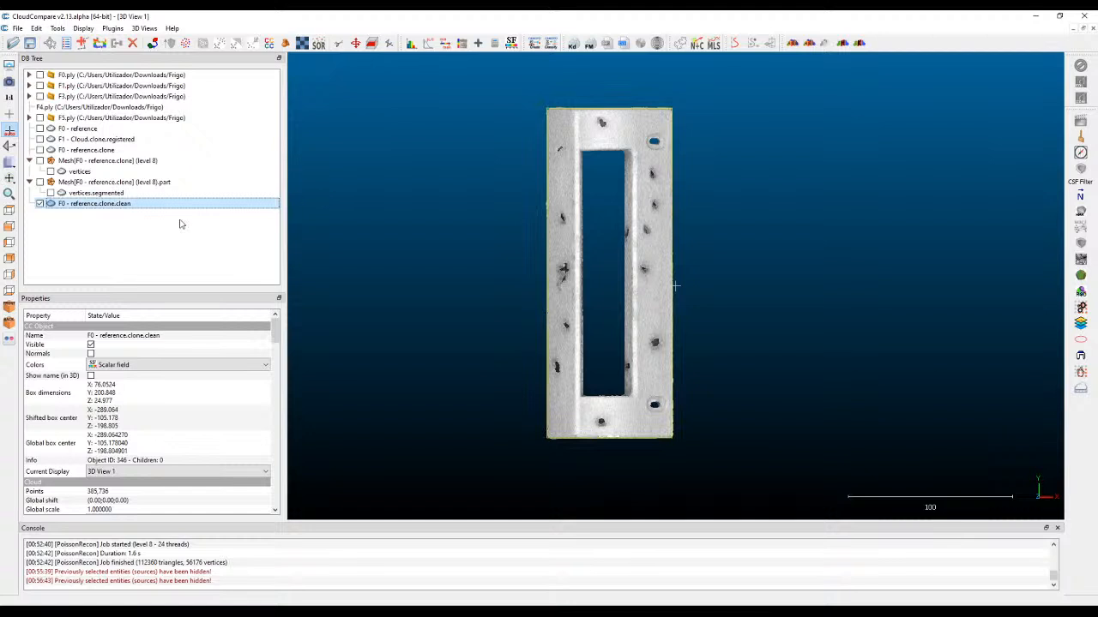
{"action": "left_click", "coordinate": [355, 44]}
{"action": "right_click_drag", "start_coordinate": [631, 141], "coordinate": [796, 134]}
{"action": "left_click", "coordinate": [1018, 65]}
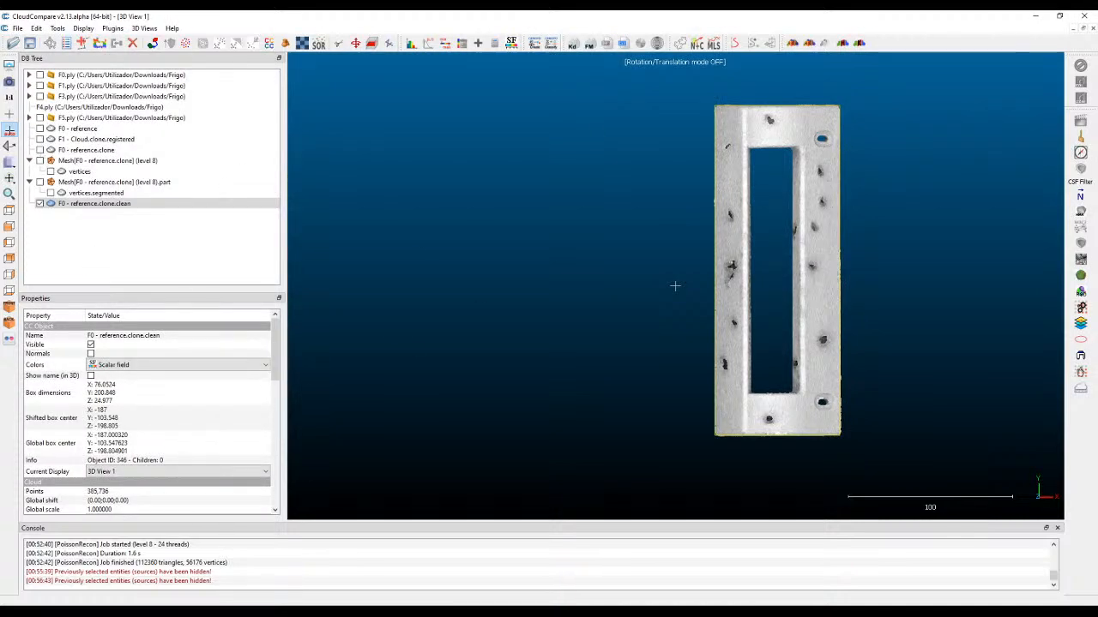
Display F0 - reference.clone next to the cleaned cloud and compare their surface noise and edges from the ends and front.
{"action": "left_click", "coordinate": [40, 150]}
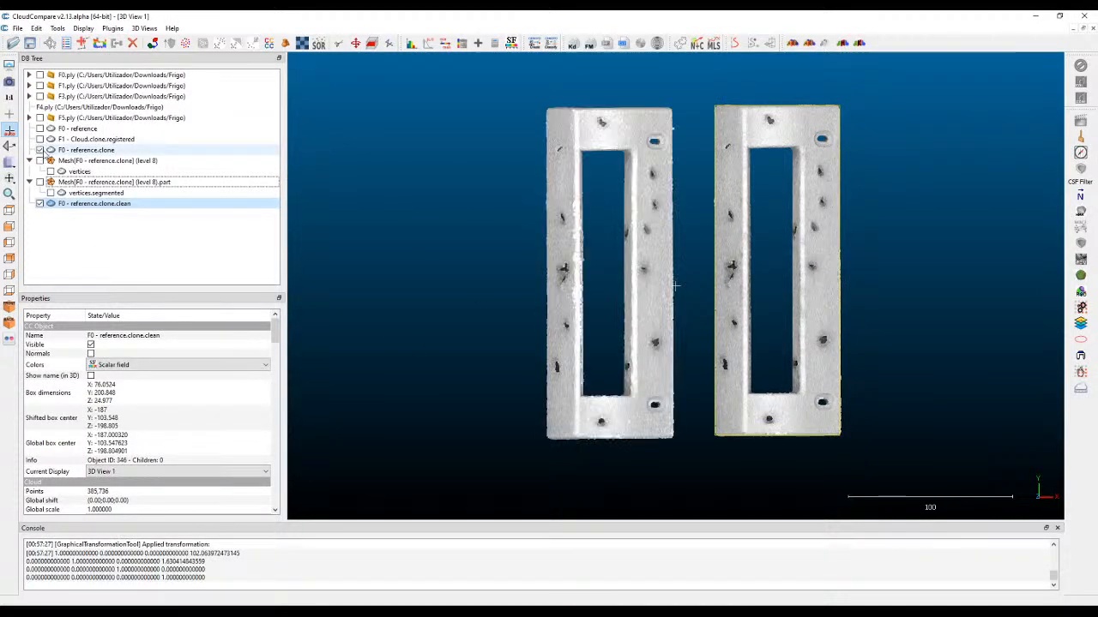
{"action": "left_click_drag", "start_coordinate": [670, 400], "coordinate": [804, 310]}
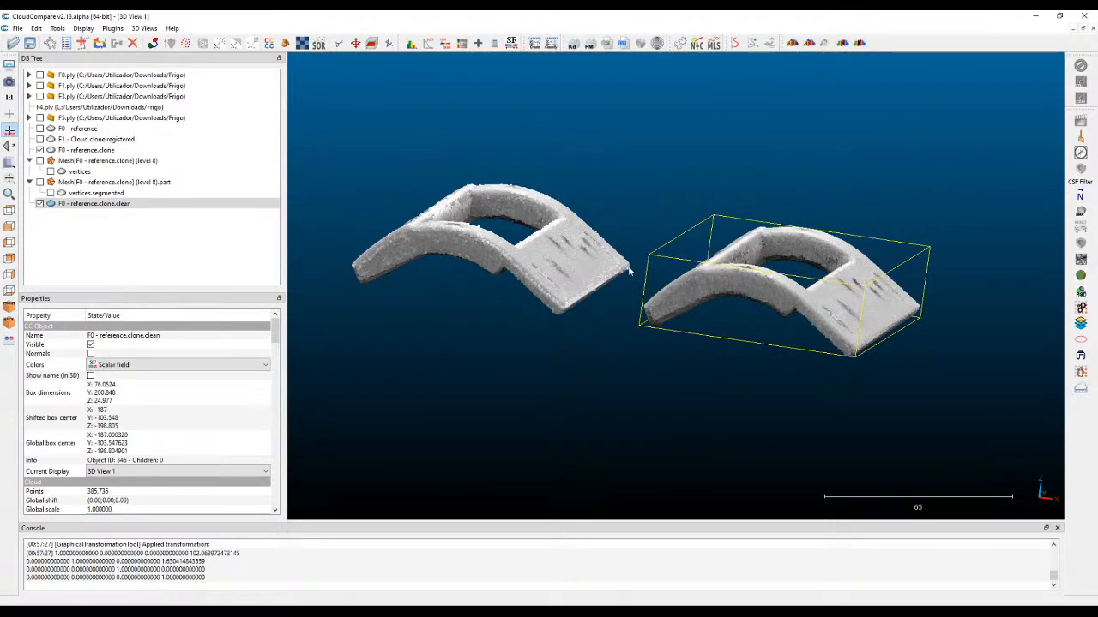
{"action": "right_click_drag", "start_coordinate": [630, 271], "coordinate": [628, 293]}
{"action": "left_click_drag", "start_coordinate": [612, 335], "coordinate": [418, 384]}
{"action": "right_click_drag", "start_coordinate": [683, 290], "coordinate": [434, 323]}
{"action": "left_click_drag", "start_coordinate": [434, 324], "coordinate": [811, 237]}
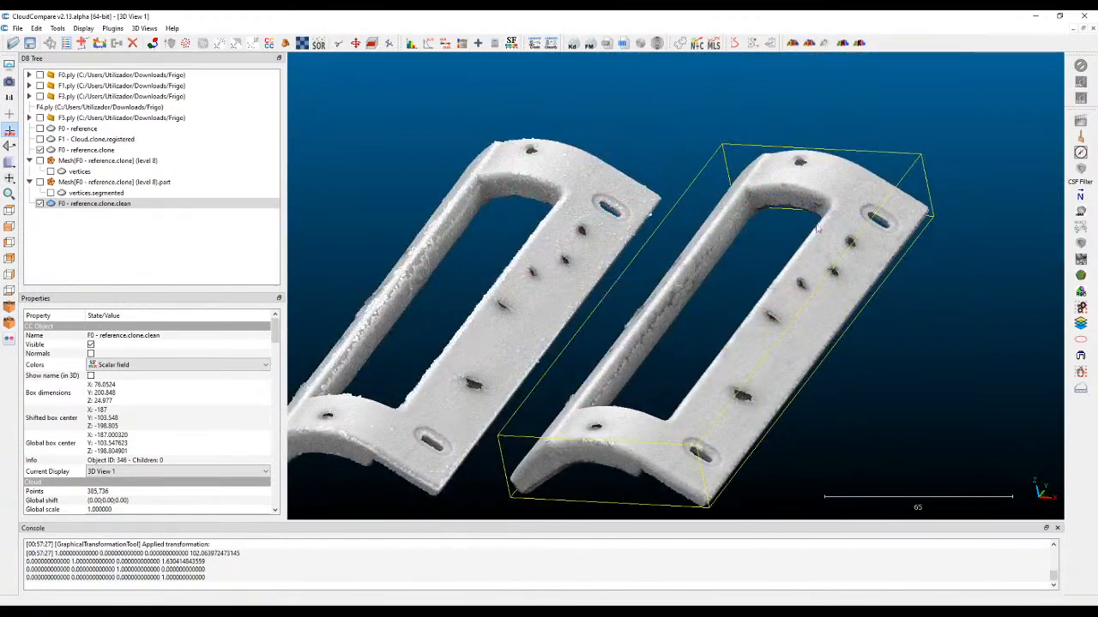
{"action": "left_click", "coordinate": [855, 139]}
{"action": "mouse_move", "coordinate": [855, 139]}
{"action": "left_mouse_down"}
{"action": "mouse_move", "coordinate": [669, 191]}
{"action": "mouse_move", "coordinate": [608, 331]}
{"action": "mouse_move", "coordinate": [706, 106]}
{"action": "mouse_move", "coordinate": [677, 129]}
{"action": "left_mouse_up"}
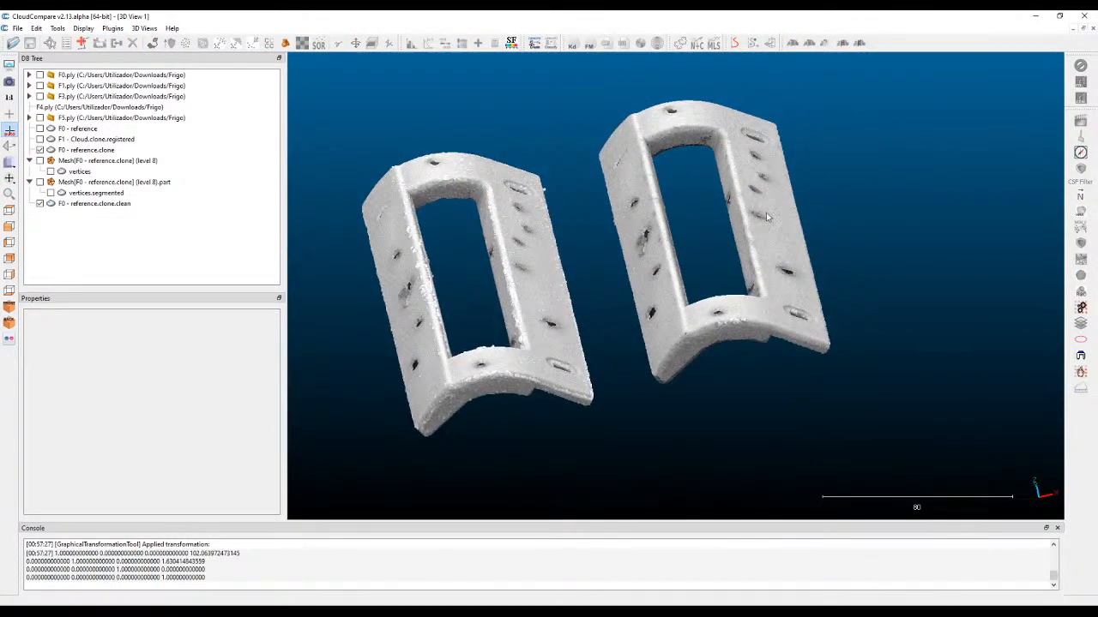
Run Poisson reconstruction on F0 - reference.clone.clean at octree depth 9, free boundary, 1.00 samples per node and 0.25 point weight, then hide the source cloud.
{"action": "left_click", "coordinate": [109, 204]}
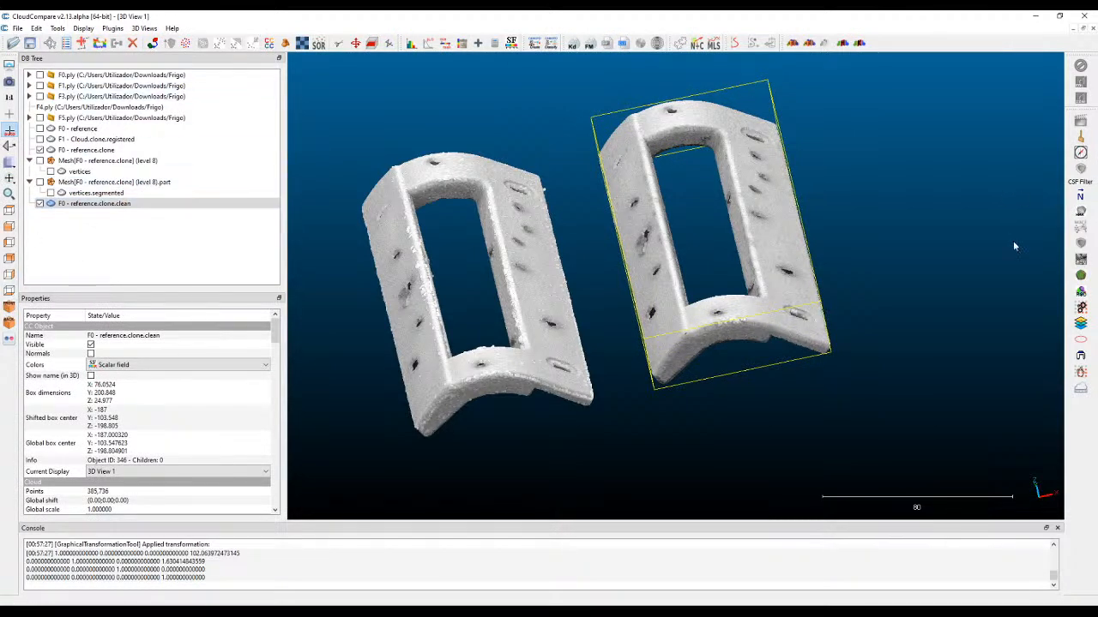
{"action": "left_click", "coordinate": [1083, 275]}
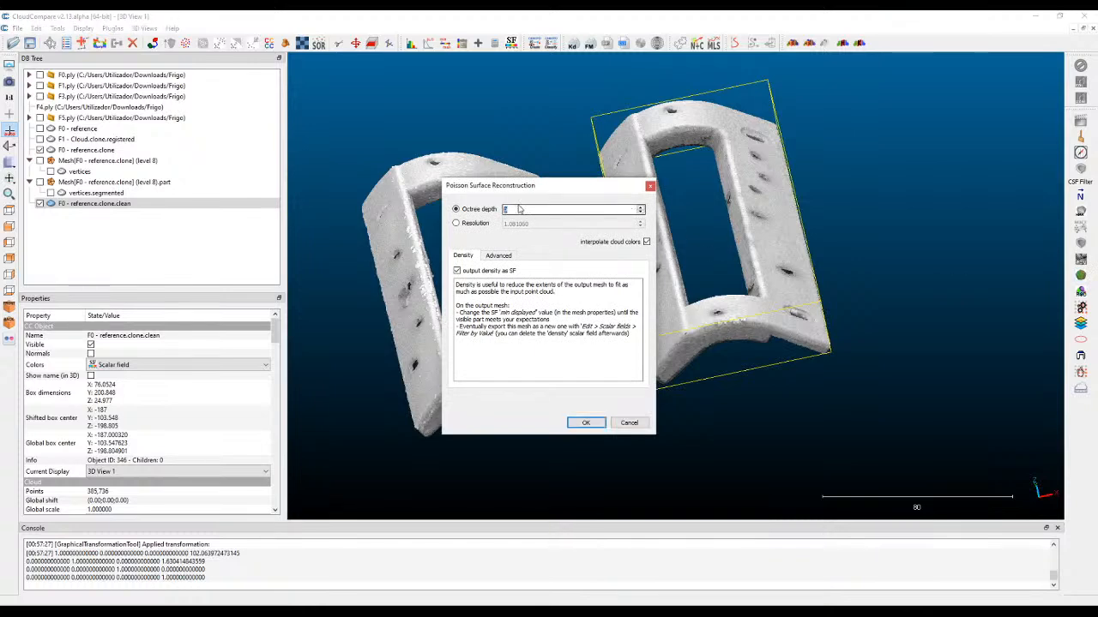
{"action": "left_click", "coordinate": [502, 258]}
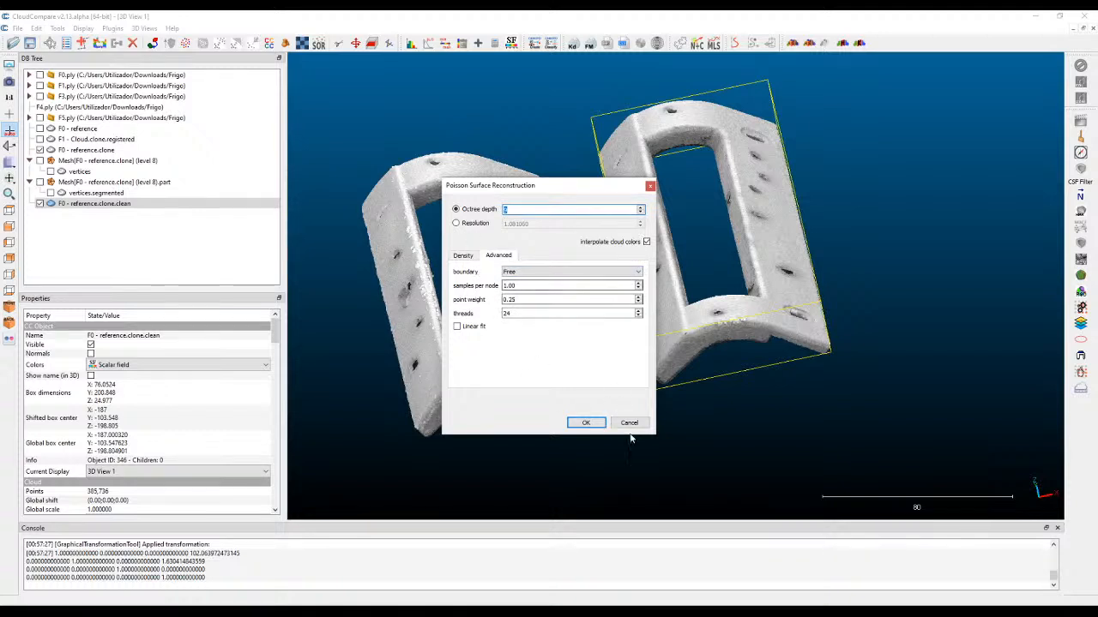
{"action": "left_click", "coordinate": [586, 423]}
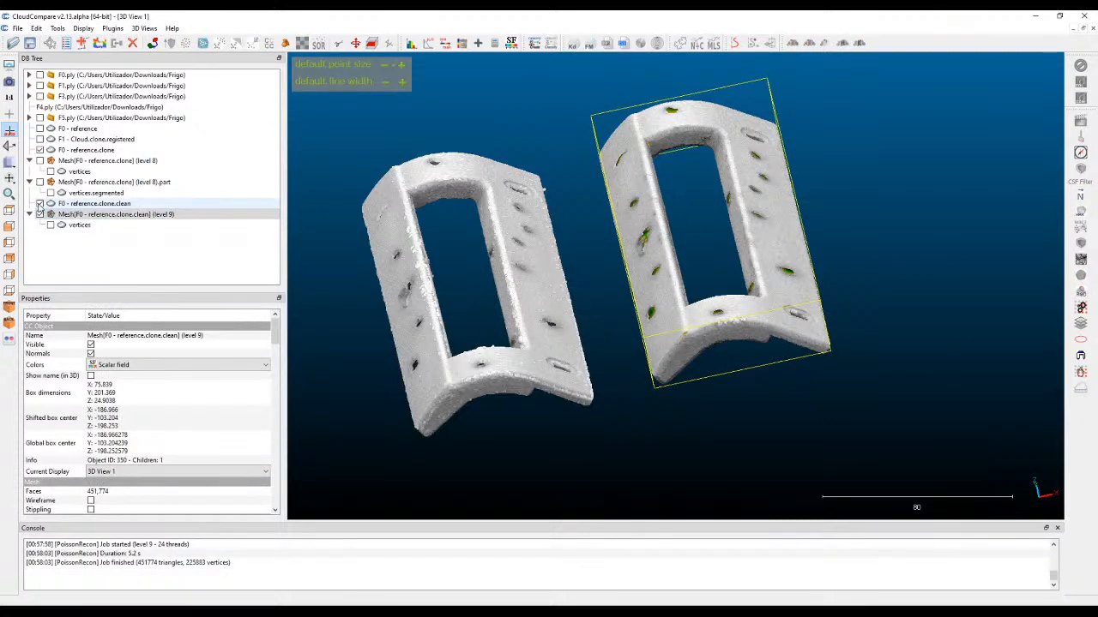
{"action": "left_click", "coordinate": [39, 204]}
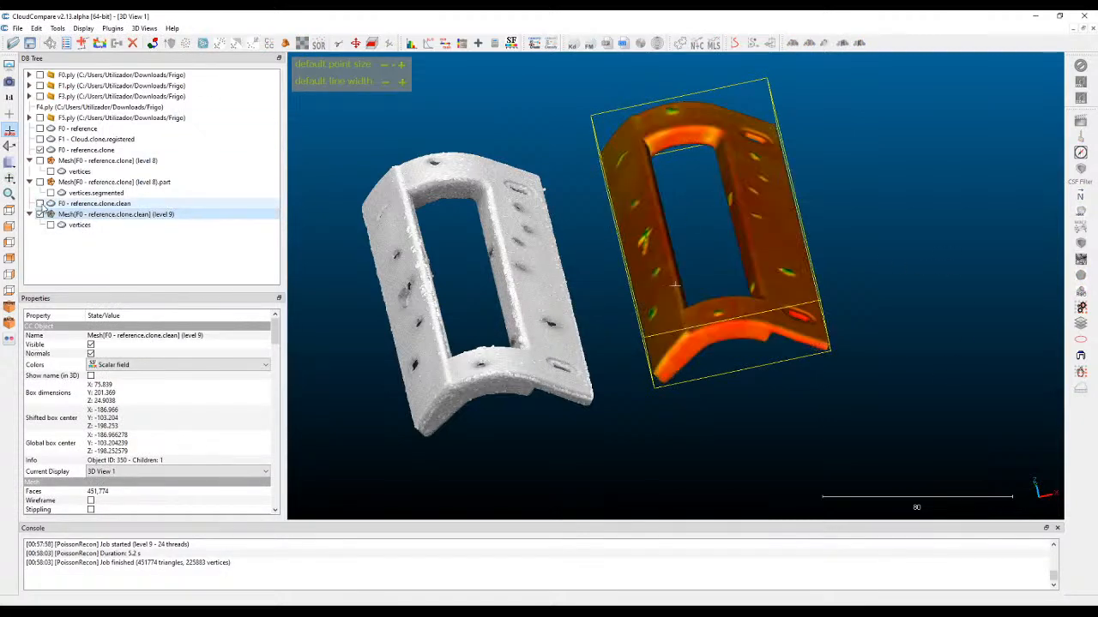
Examine the dents and edges of the density-coloured level 9 mesh of F0 - reference.clone.clean from its outer and inner sides.
{"action": "left_click_drag", "start_coordinate": [730, 225], "coordinate": [738, 268]}
{"action": "left_click_drag", "start_coordinate": [600, 242], "coordinate": [654, 252]}
{"action": "right_click_drag", "start_coordinate": [691, 245], "coordinate": [639, 206]}
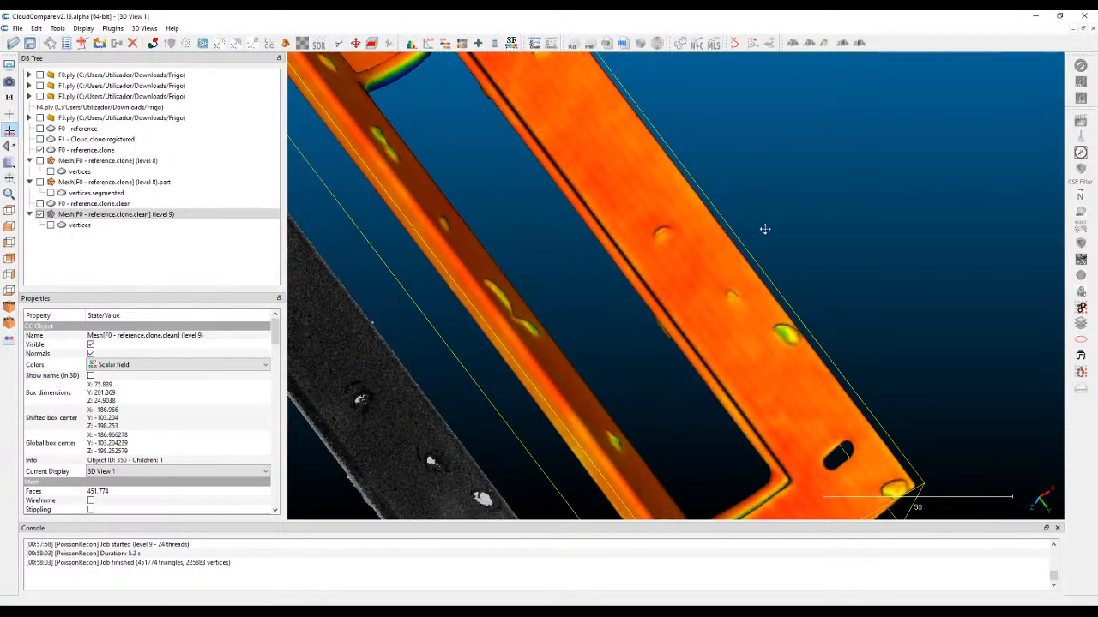
{"action": "right_click_drag", "start_coordinate": [758, 235], "coordinate": [799, 207]}
{"action": "scroll", "coordinate": [772, 225], "scroll_direction": "down", "scroll_amount": 1}
{"action": "left_click_drag", "start_coordinate": [665, 301], "coordinate": [590, 256]}
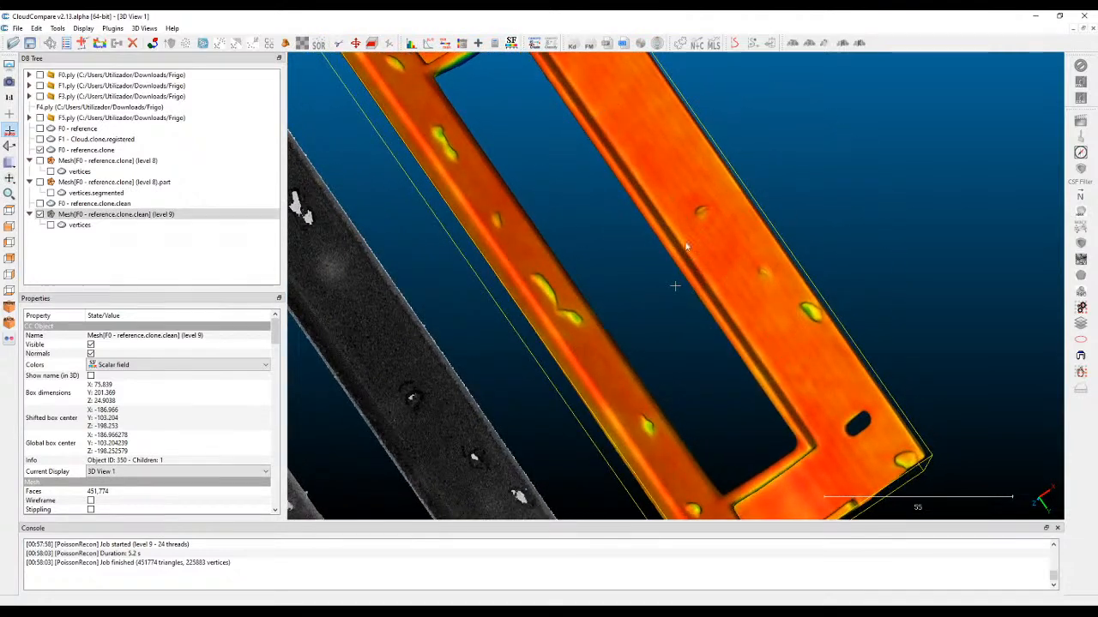
Display the level 9 mesh in RGB colours and inspect its surface next to the F0 - reference.clone cloud.
{"action": "left_click", "coordinate": [163, 365]}
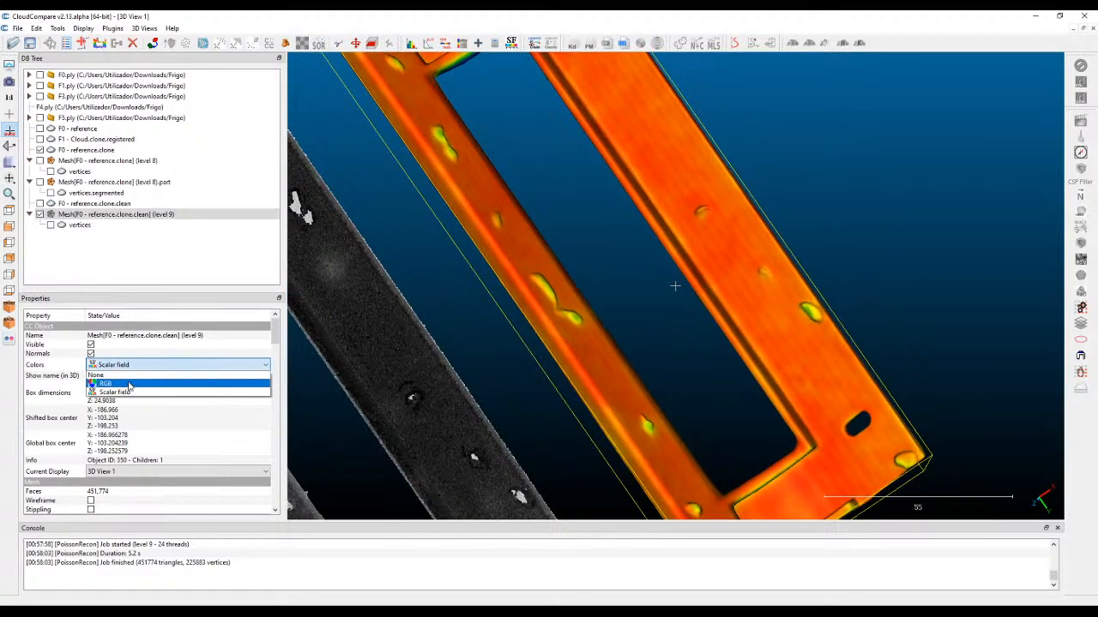
{"action": "left_click", "coordinate": [129, 385]}
{"action": "left_click_drag", "start_coordinate": [621, 257], "coordinate": [819, 410]}
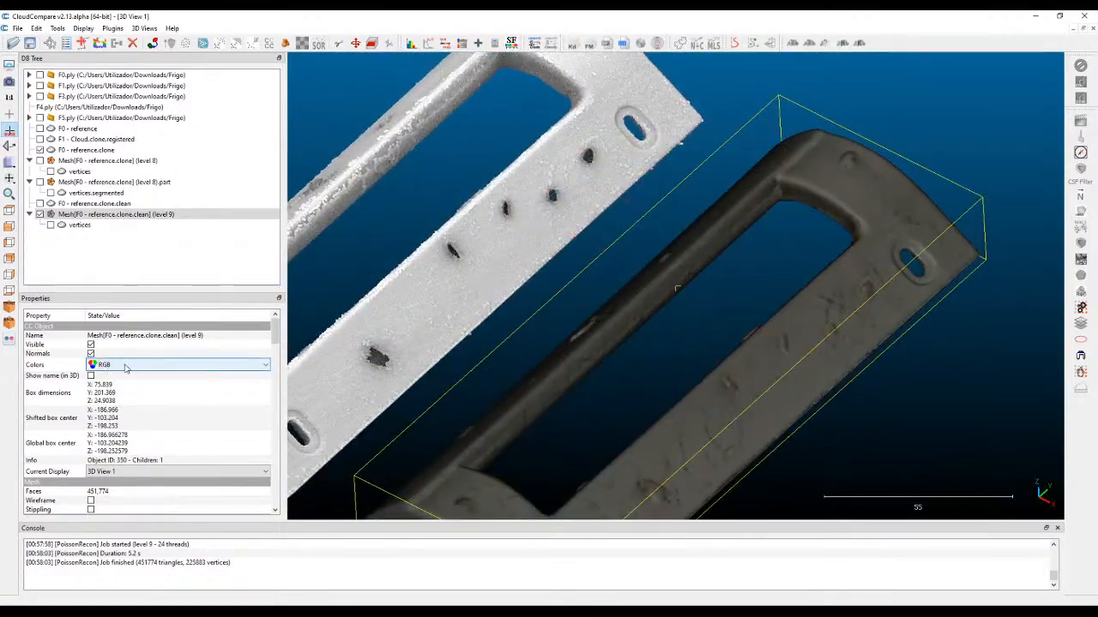
{"action": "left_click_drag", "start_coordinate": [677, 356], "coordinate": [840, 197]}
{"action": "scroll", "coordinate": [760, 190], "scroll_direction": "up", "scroll_amount": 3}
{"action": "right_click_drag", "start_coordinate": [783, 211], "coordinate": [715, 292]}
{"action": "left_click_drag", "start_coordinate": [715, 292], "coordinate": [639, 420]}
{"action": "left_click_drag", "start_coordinate": [801, 271], "coordinate": [661, 486]}
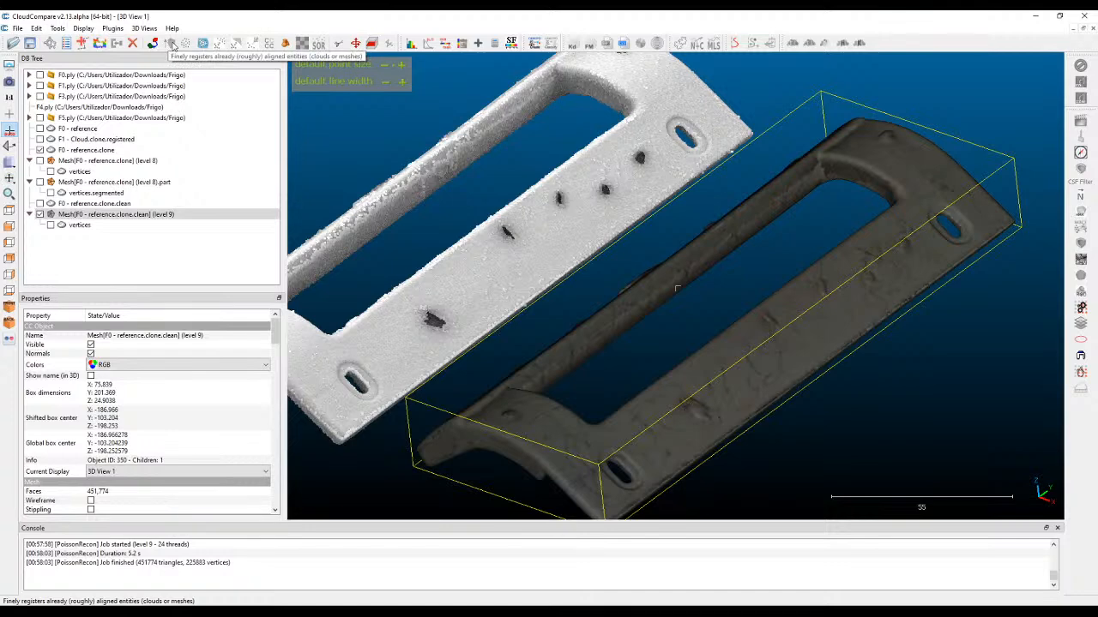
Review the fine registration research options for F0 - reference.clone and F1 - Cloud.clone.registered, including scalar field weights, without running the alignment.
{"action": "left_click", "coordinate": [84, 151]}
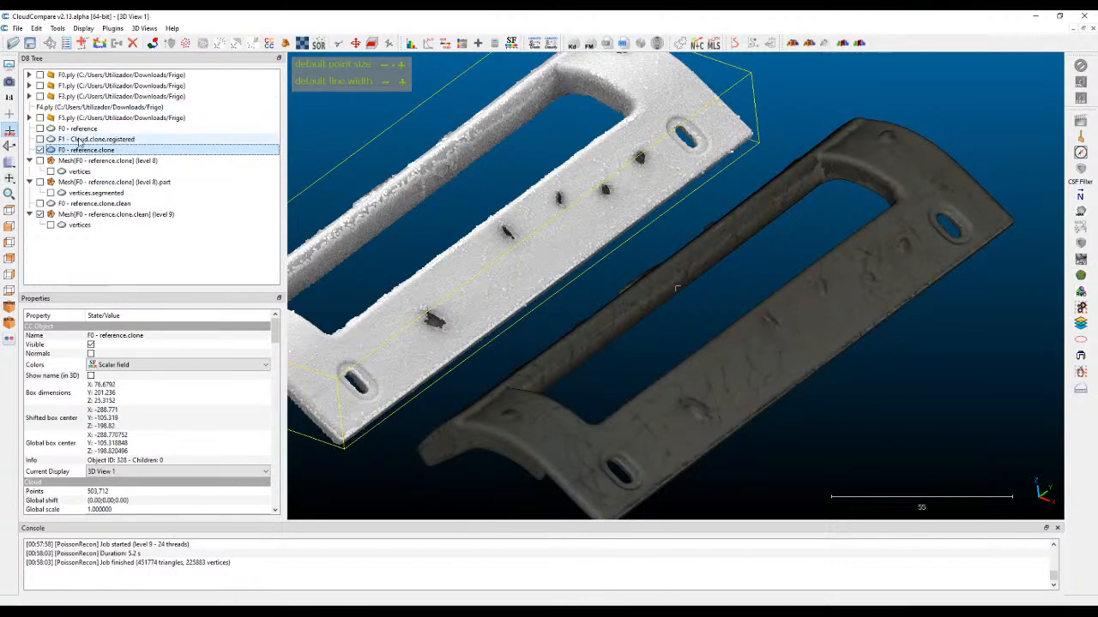
{"action": "left_click", "coordinate": [79, 140], "text": "ctrl"}
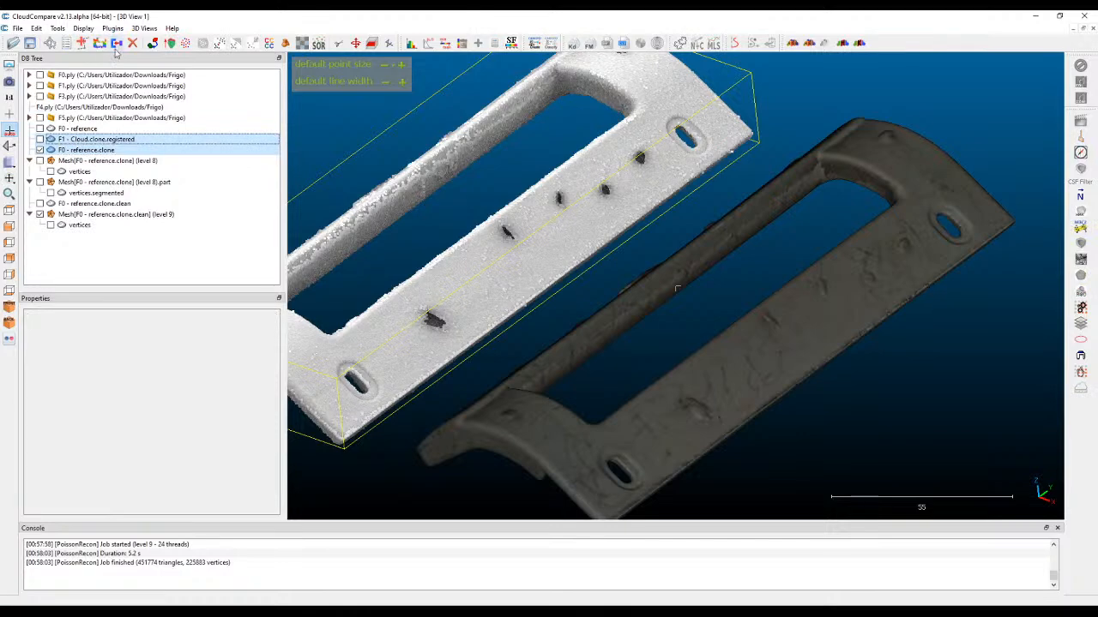
{"action": "left_click", "coordinate": [172, 44]}
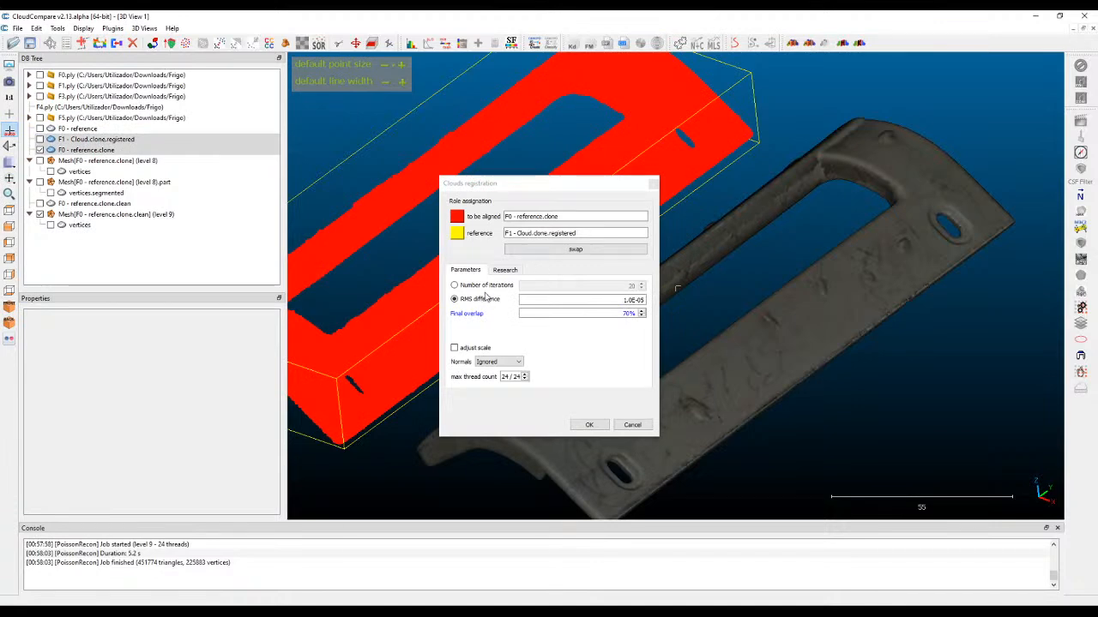
{"action": "left_click", "coordinate": [506, 270]}
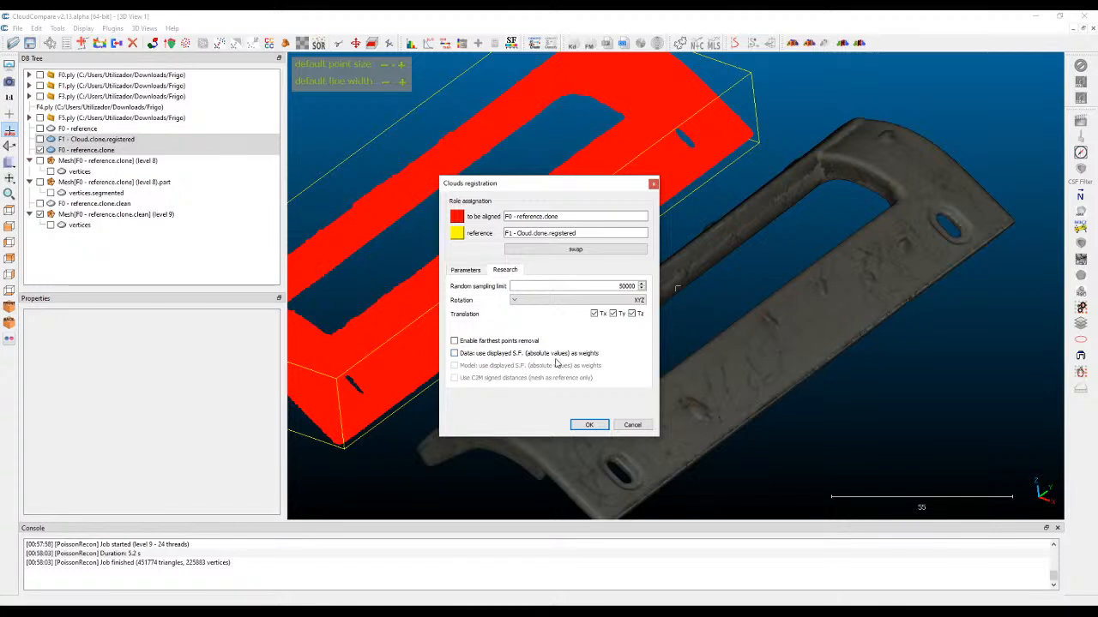
{"action": "left_click", "coordinate": [464, 354]}
{"action": "left_click", "coordinate": [633, 427]}
Compare the level 9 mesh's appearance in scalar field colours and in RGB.
{"action": "left_click", "coordinate": [786, 335]}
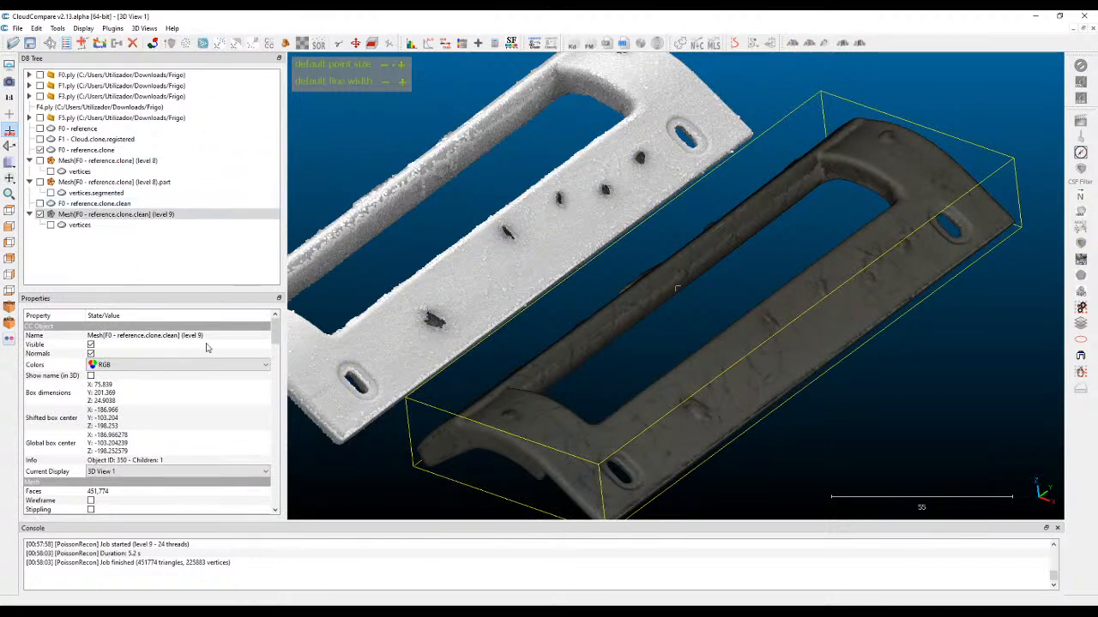
{"action": "left_click", "coordinate": [158, 365]}
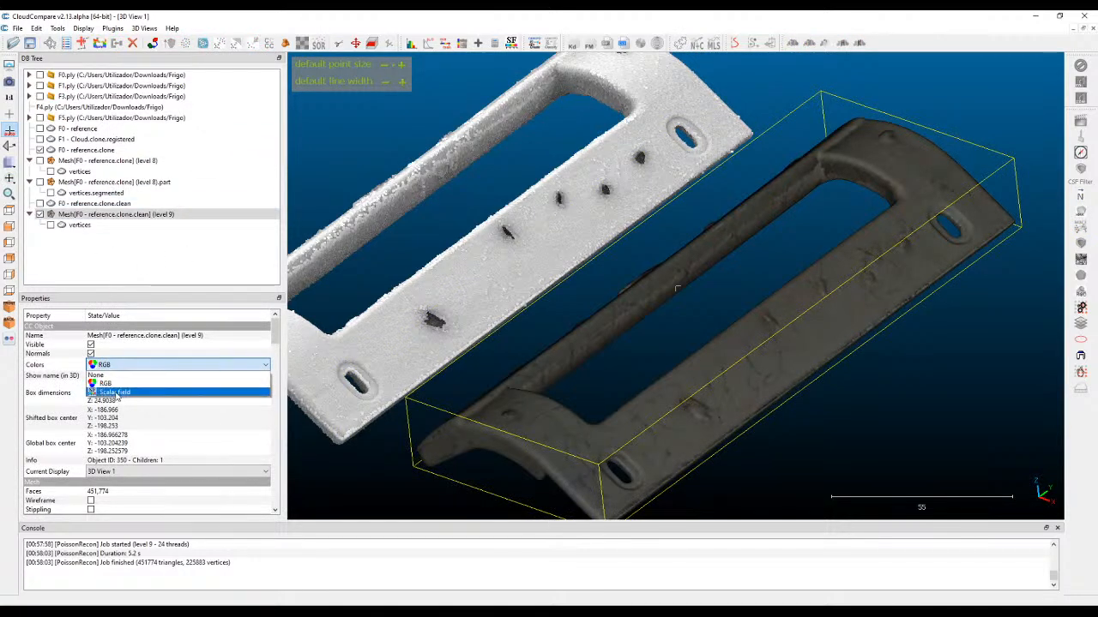
{"action": "left_click", "coordinate": [114, 393]}
{"action": "left_click_drag", "start_coordinate": [661, 320], "coordinate": [577, 291]}
{"action": "left_click_drag", "start_coordinate": [718, 258], "coordinate": [755, 274]}
{"action": "left_click", "coordinate": [176, 364]}
{"action": "left_click", "coordinate": [131, 384]}
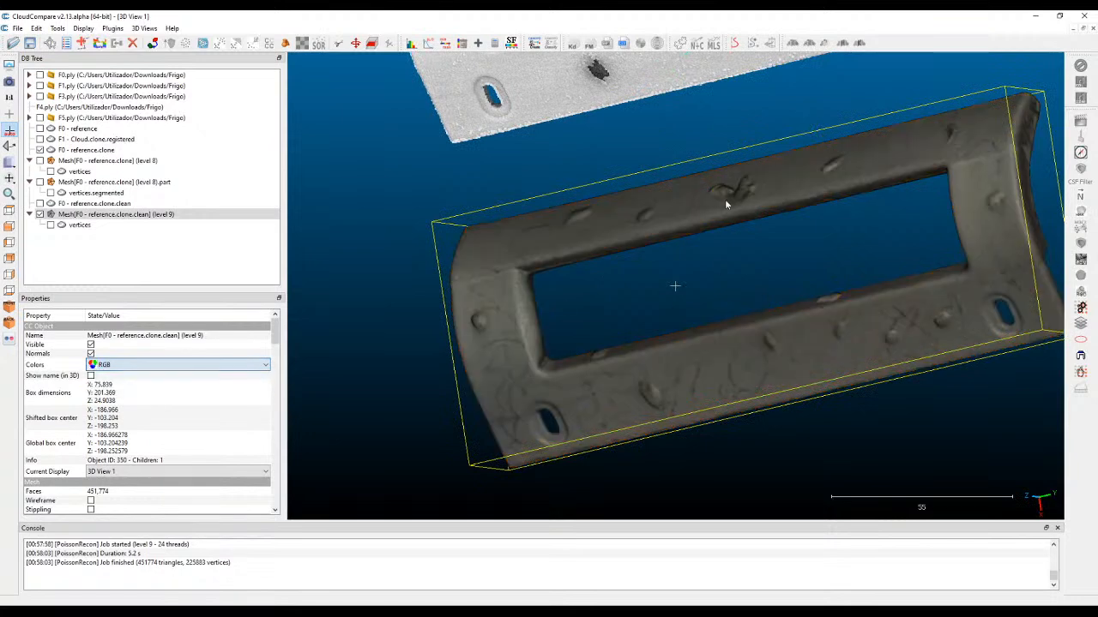
{"action": "left_click_drag", "start_coordinate": [503, 328], "coordinate": [542, 315]}
Set the level 9 mesh's colours to None and examine the bumps and surface quality on its inner face.
{"action": "left_click", "coordinate": [129, 365]}
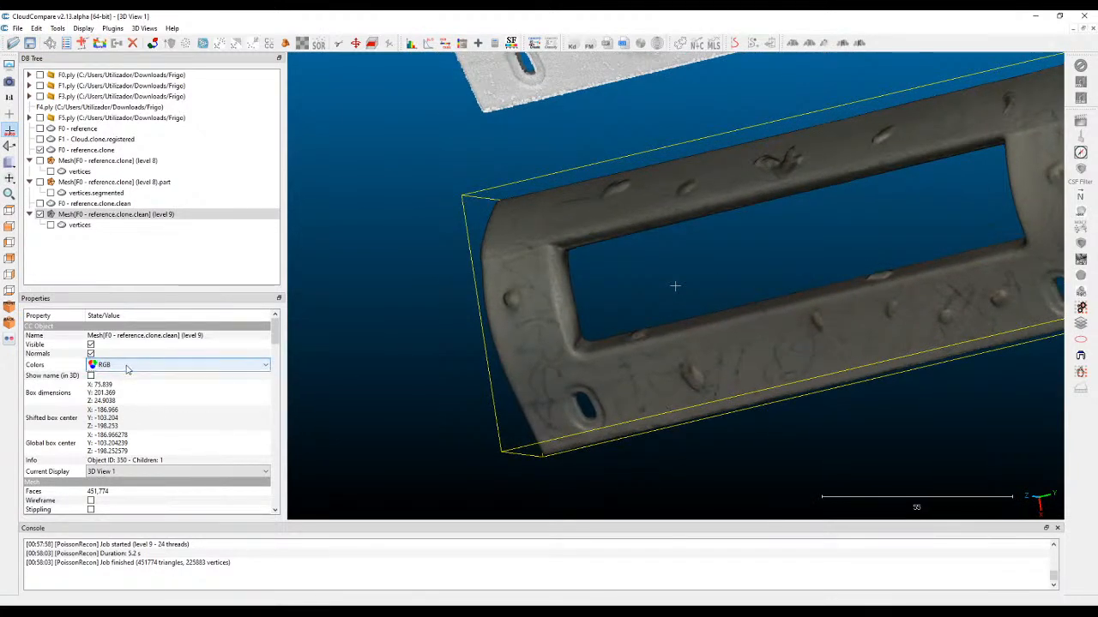
{"action": "left_click", "coordinate": [103, 375]}
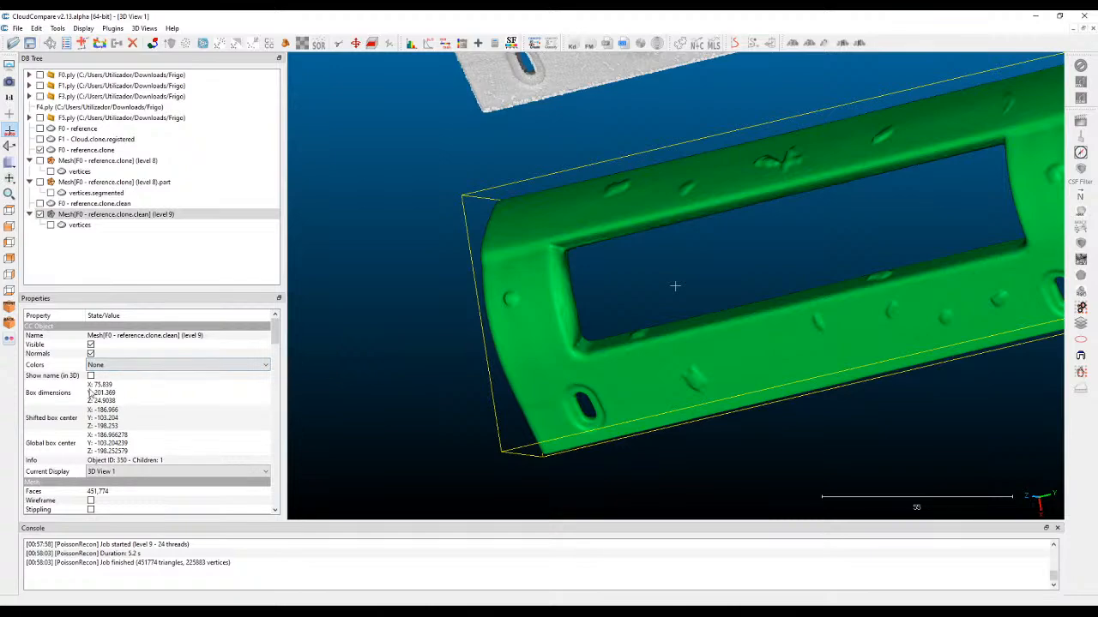
{"action": "left_click_drag", "start_coordinate": [409, 361], "coordinate": [726, 390]}
{"action": "left_click_drag", "start_coordinate": [806, 401], "coordinate": [709, 285]}
{"action": "scroll", "coordinate": [593, 309], "scroll_direction": "up", "scroll_amount": 3}
{"action": "right_click_drag", "start_coordinate": [712, 424], "coordinate": [710, 405]}
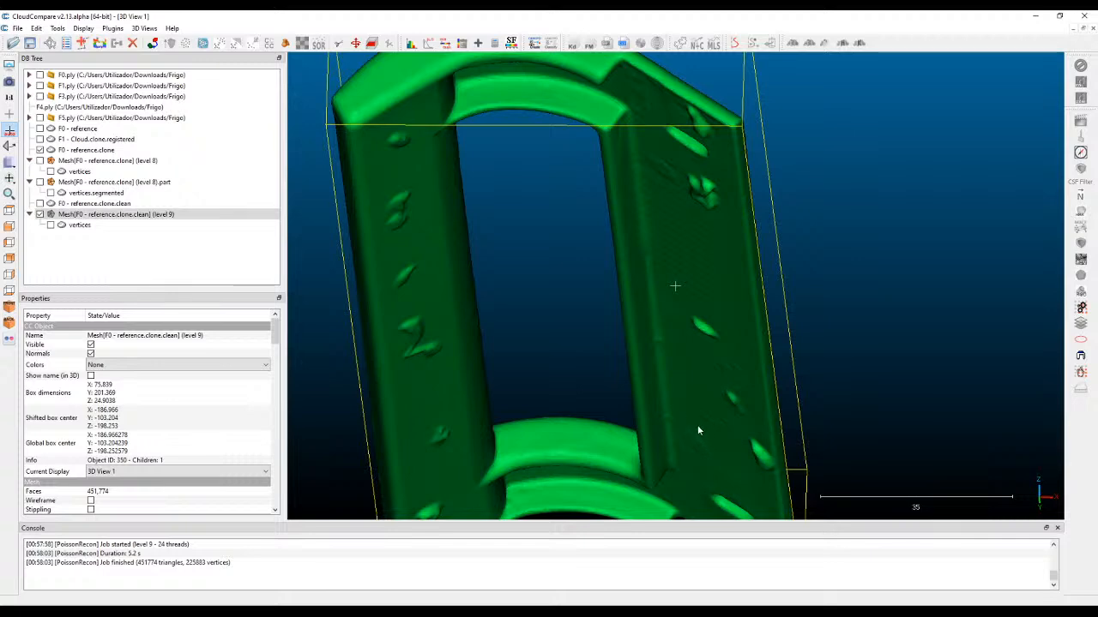
{"action": "left_click_drag", "start_coordinate": [677, 312], "coordinate": [709, 208]}
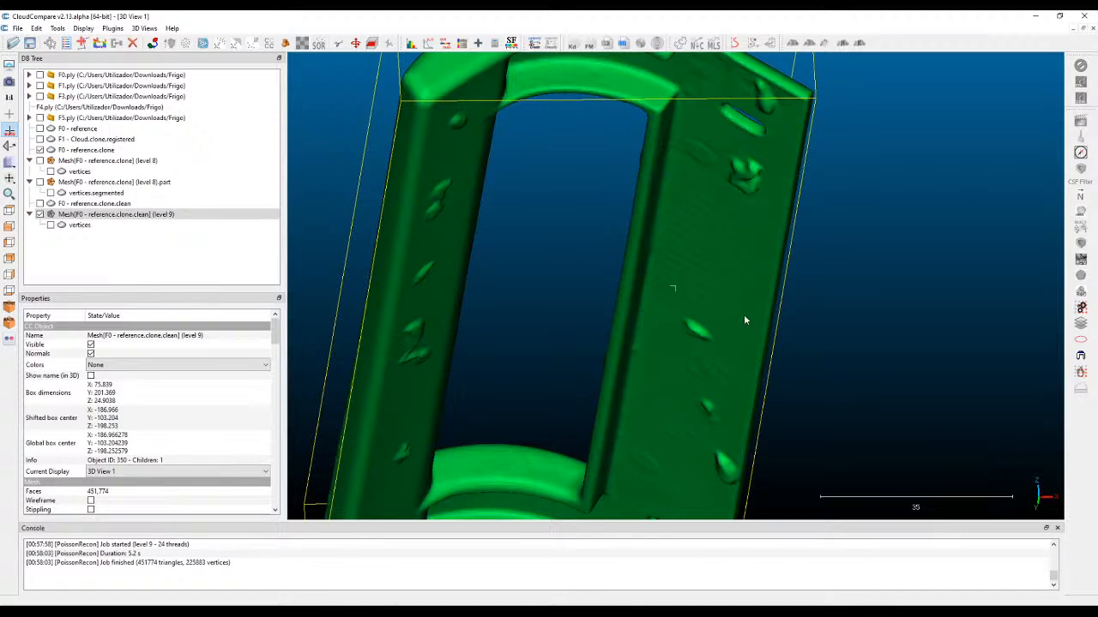
{"action": "left_click_drag", "start_coordinate": [730, 279], "coordinate": [693, 250]}
Compare the uncoloured level 9 mesh side by side with the noisy F0 - reference.clone cloud.
{"action": "left_click_drag", "start_coordinate": [761, 199], "coordinate": [731, 298]}
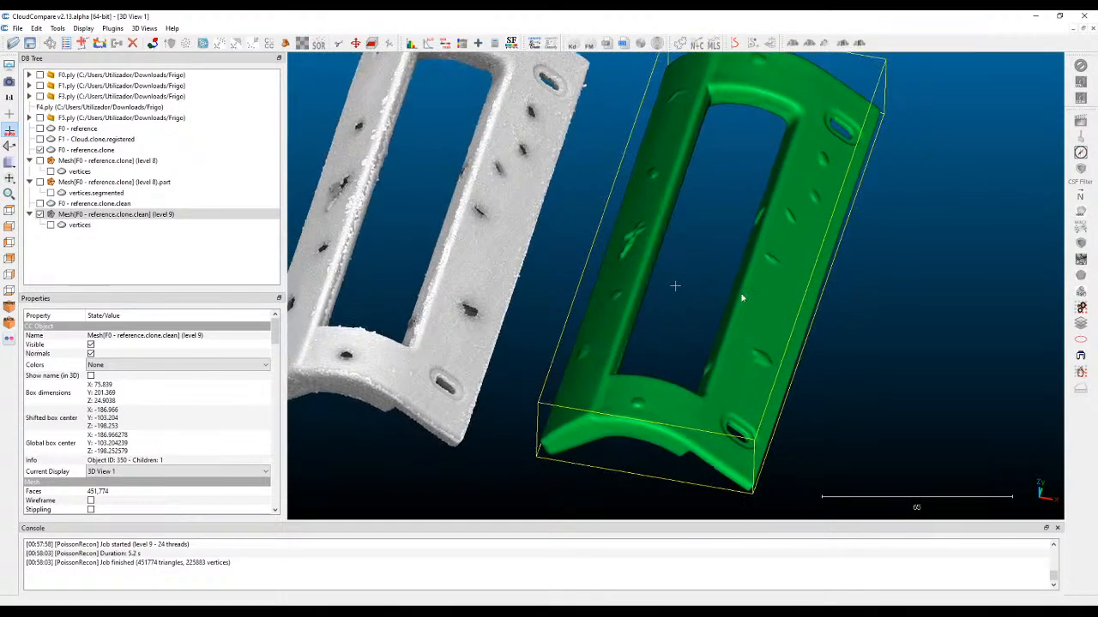
{"action": "left_click_drag", "start_coordinate": [939, 237], "coordinate": [845, 129]}
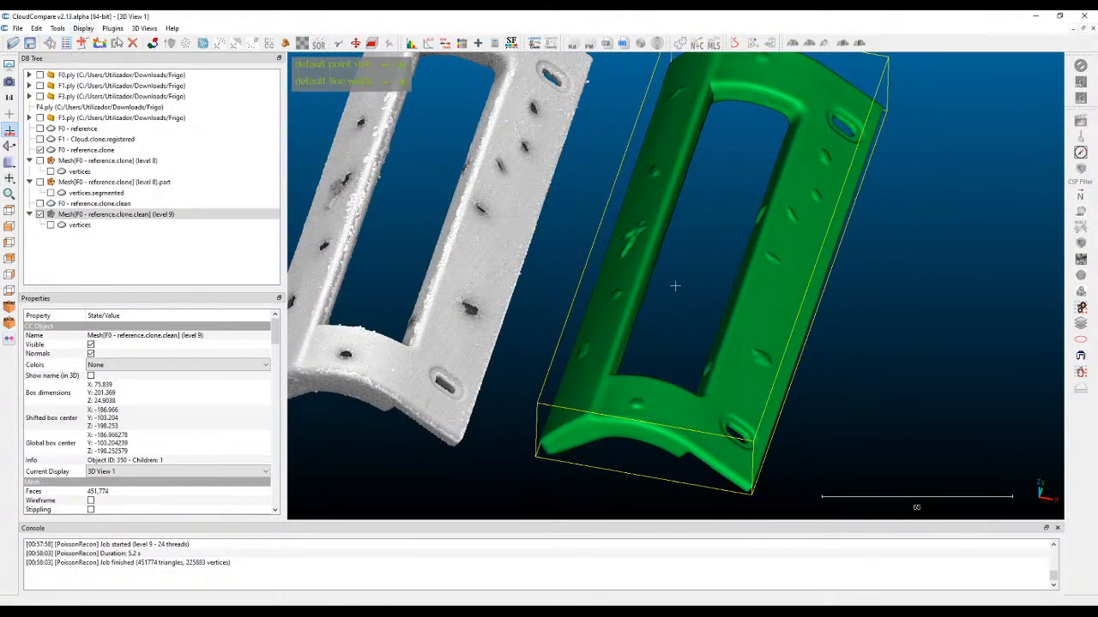
{"action": "left_click_drag", "start_coordinate": [657, 226], "coordinate": [745, 337]}
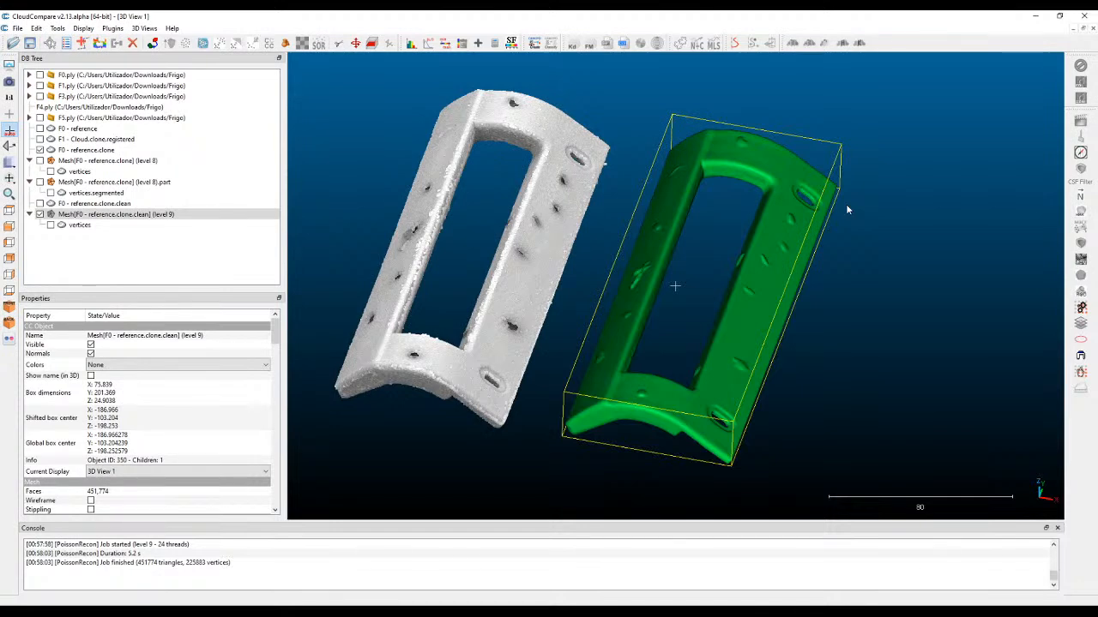
{"action": "left_click_drag", "start_coordinate": [949, 252], "coordinate": [705, 225]}
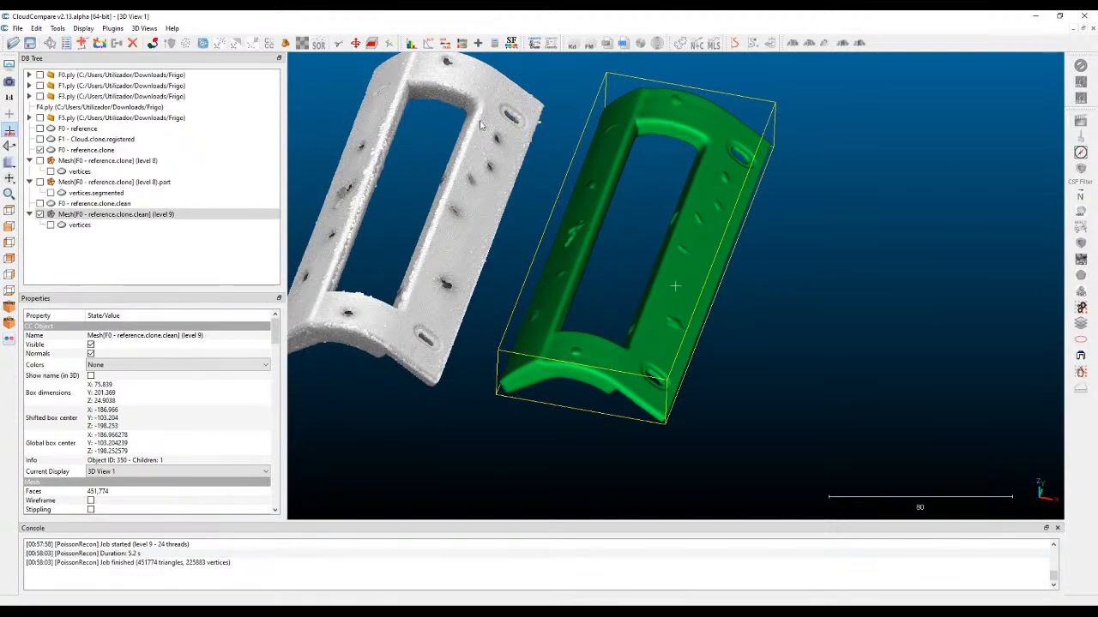
{"action": "left_click_drag", "start_coordinate": [721, 151], "coordinate": [832, 113]}
Save the level 9 mesh in the Downloads folder as the OBJ file Mesh[F0 - reference.obj.
{"action": "left_click", "coordinate": [17, 28]}
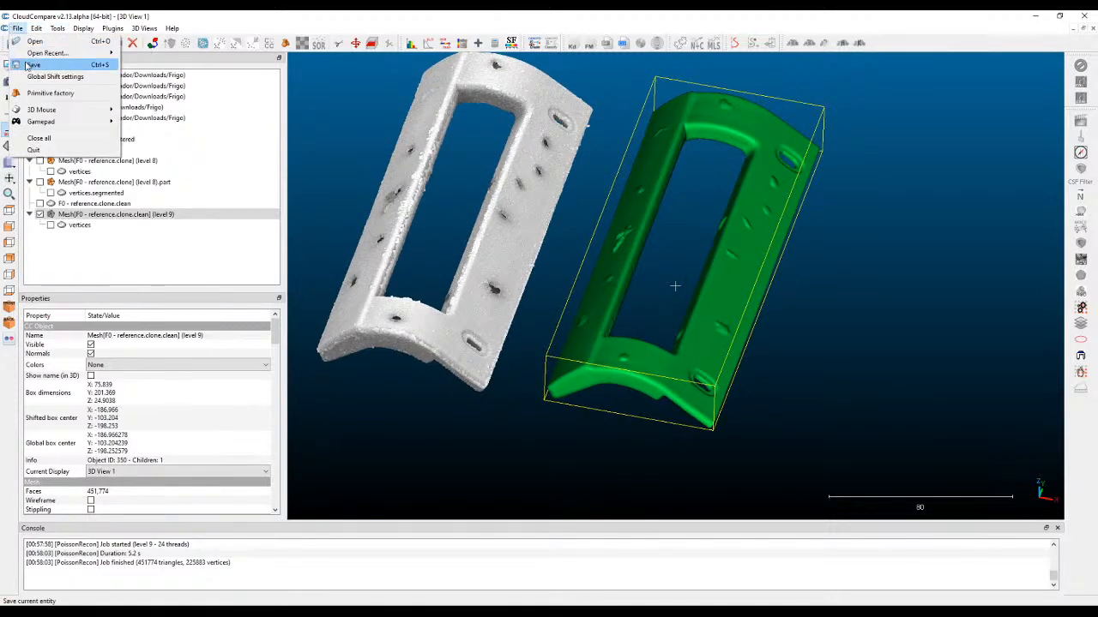
{"action": "left_click", "coordinate": [33, 64]}
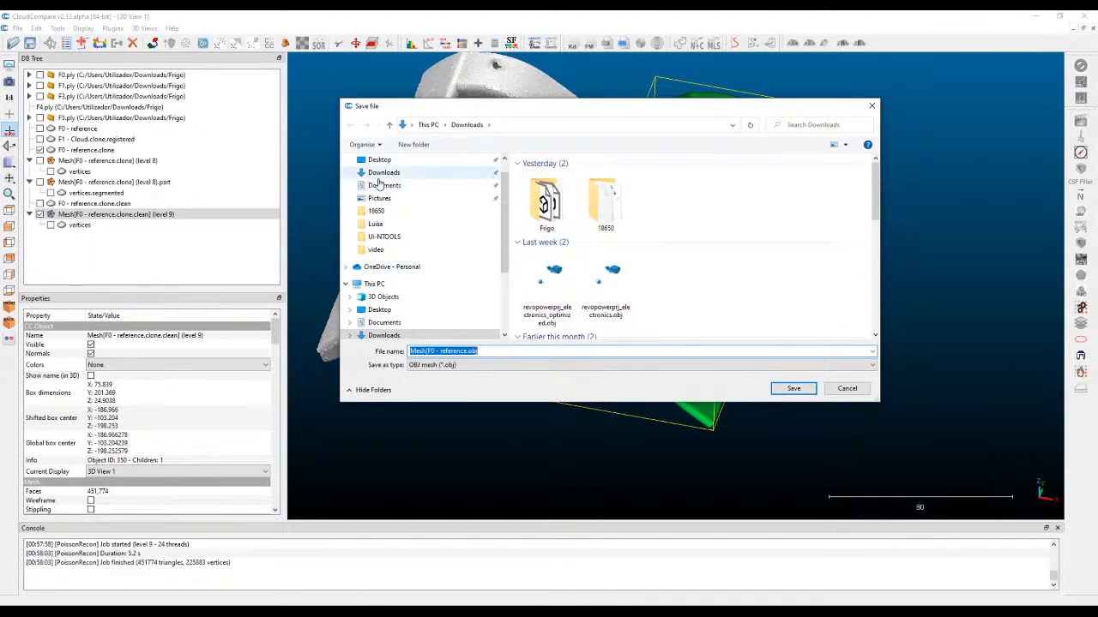
{"action": "left_click", "coordinate": [383, 172]}
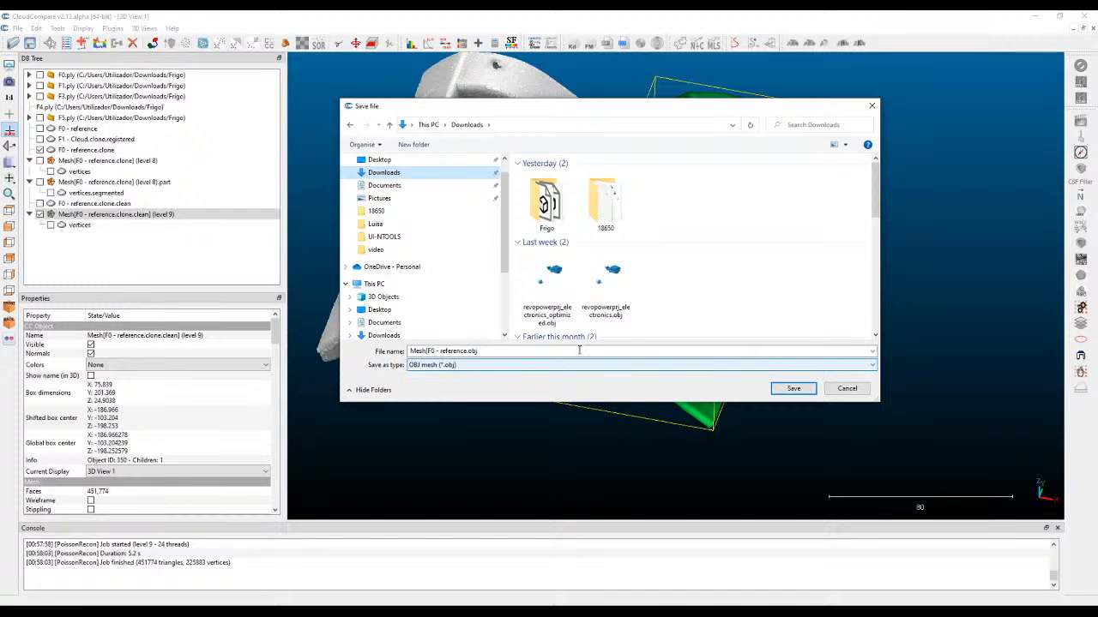
{"action": "left_click", "coordinate": [793, 388]}
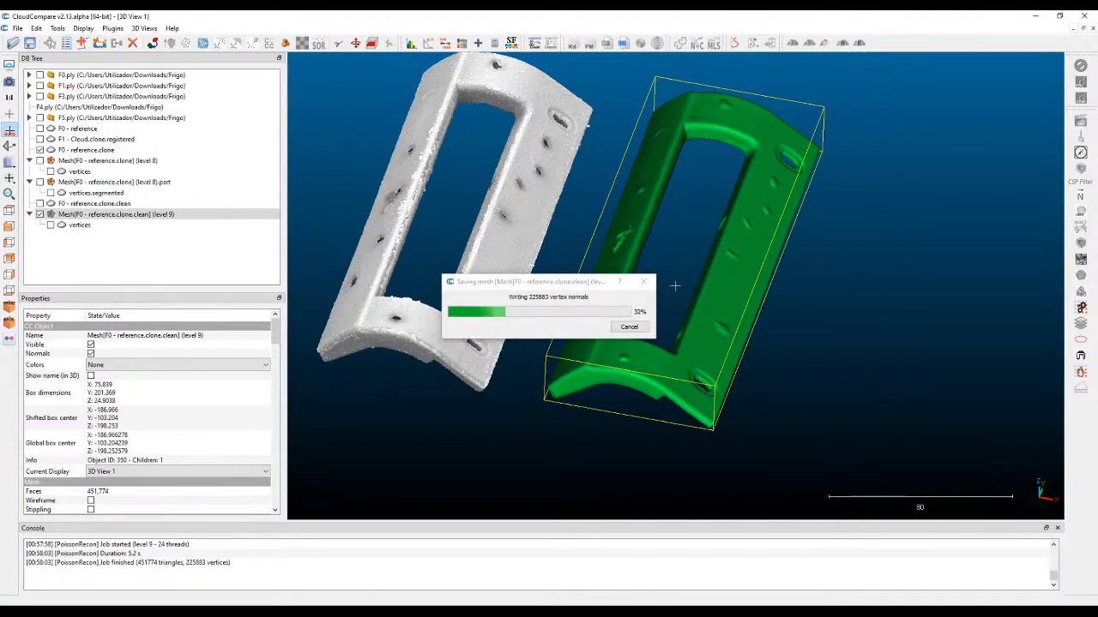
Switch to Meshmixer in a maximized window and import Mesh[F0 - reference.obj.
{"action": "key", "text": "super"}
{"action": "type", "text": "mesh"}
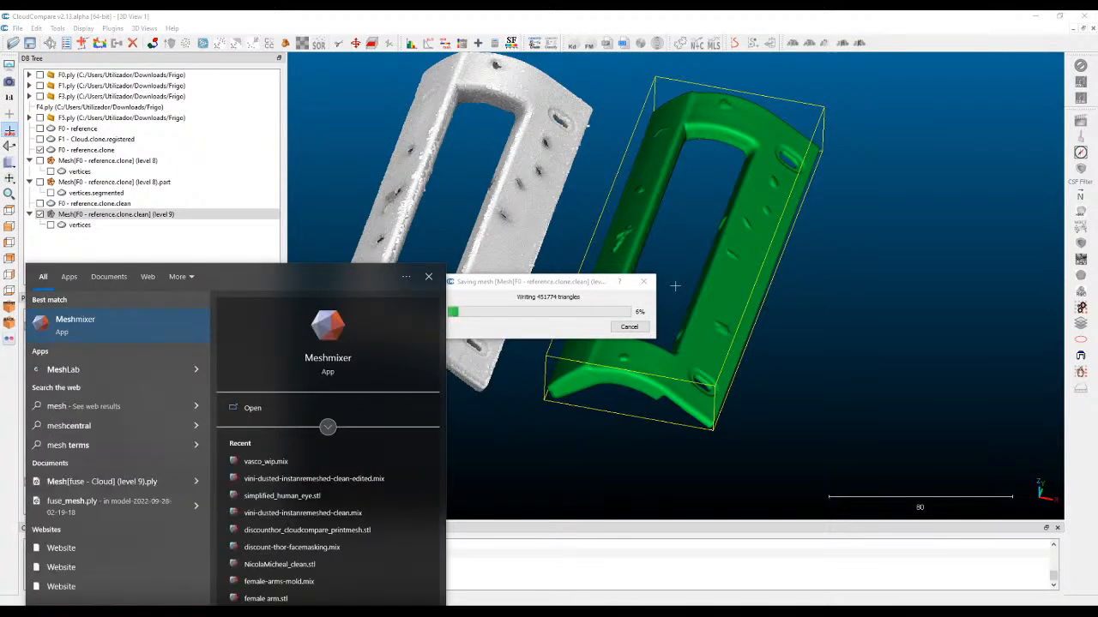
{"action": "key", "text": "Return"}
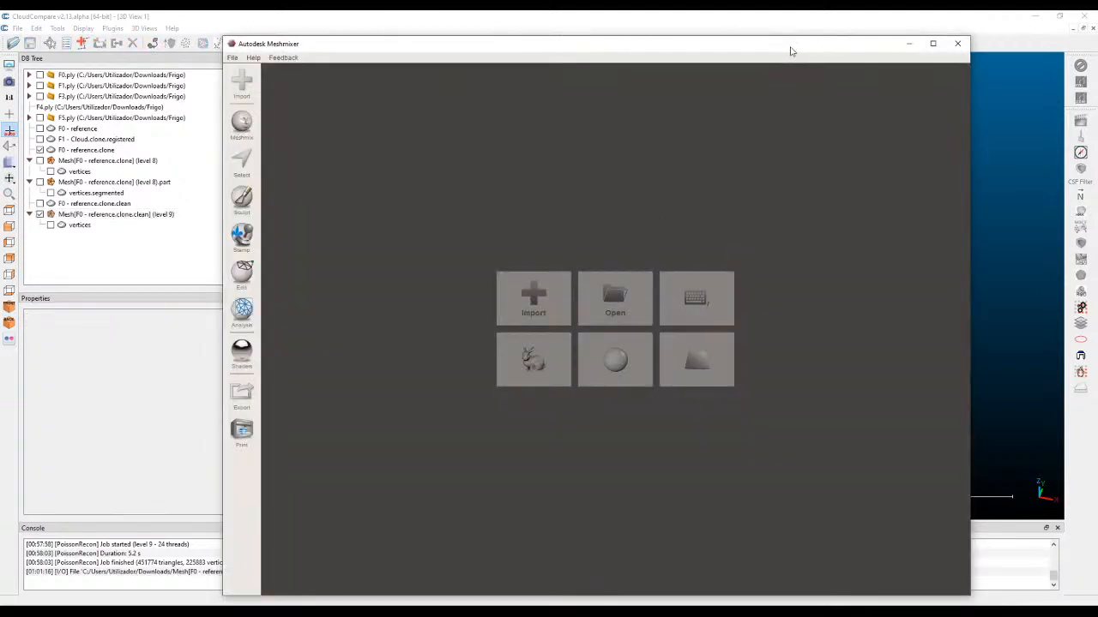
{"action": "double_click", "coordinate": [795, 47]}
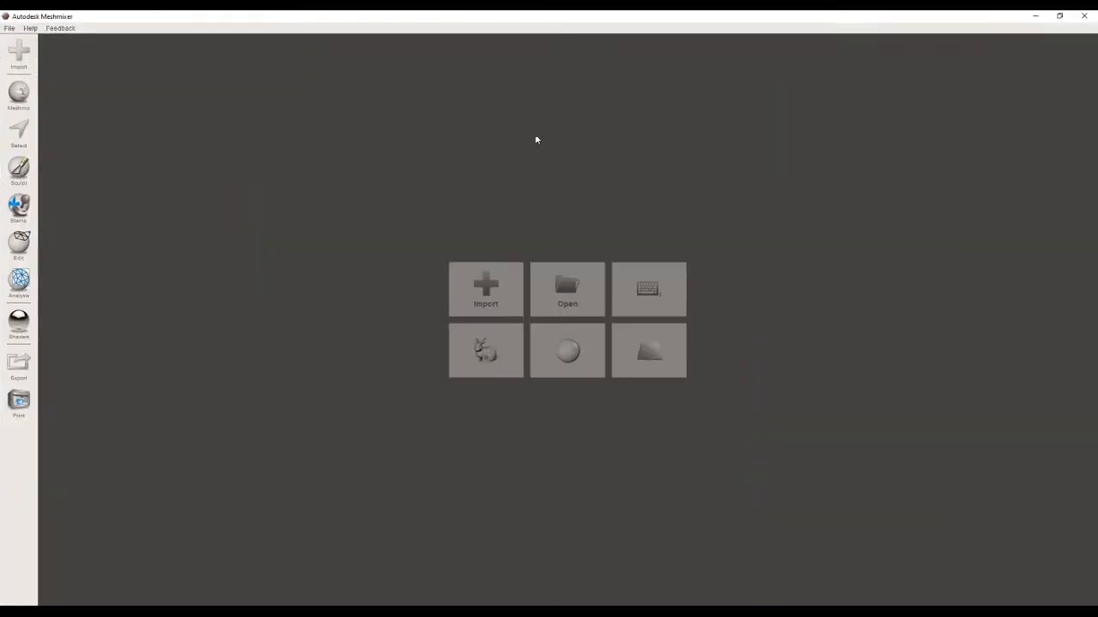
{"action": "left_click", "coordinate": [502, 305]}
{"action": "left_click", "coordinate": [210, 138]}
{"action": "left_click", "coordinate": [454, 315]}
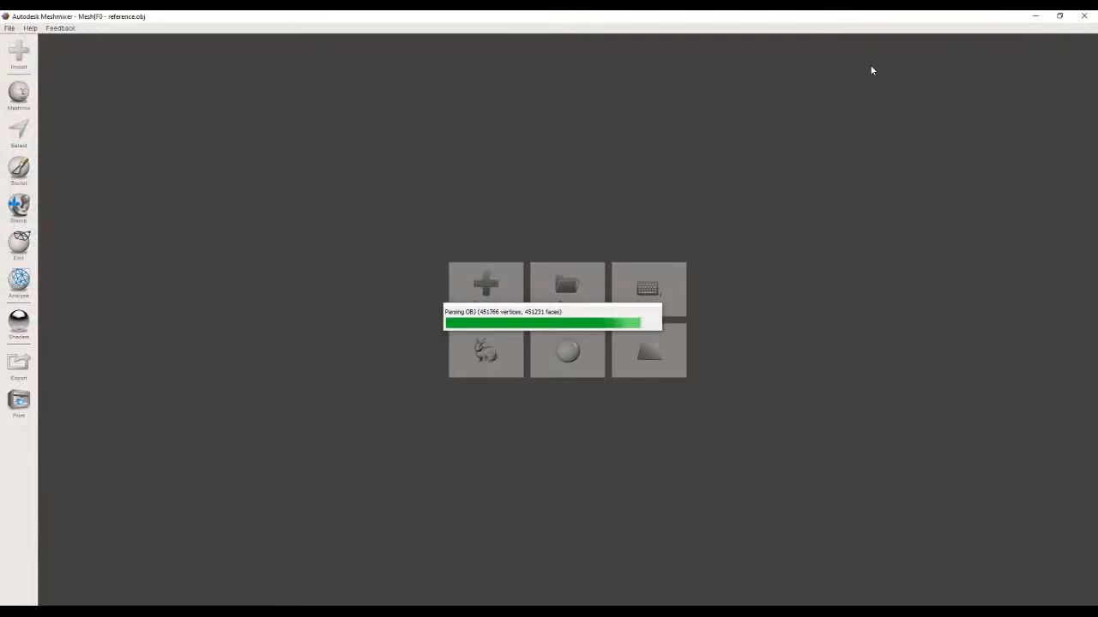
Smooth away the large bump nearest the slotted hole on the flat side with the RobustSmooth sculpt brush at strength 52 and size 27.
{"action": "right_click_drag", "start_coordinate": [722, 195], "coordinate": [517, 368]}
{"action": "scroll", "coordinate": [520, 372], "scroll_direction": "up", "scroll_amount": 4}
{"action": "right_click_drag", "start_coordinate": [531, 412], "coordinate": [559, 305]}
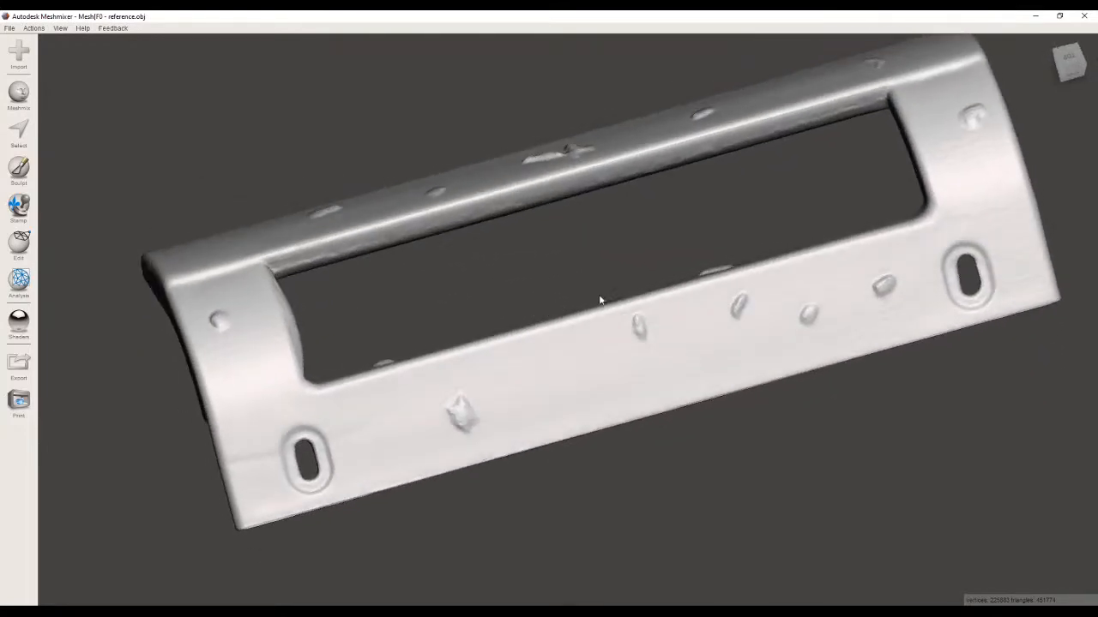
{"action": "right_click_drag", "start_coordinate": [550, 50], "coordinate": [463, 360]}
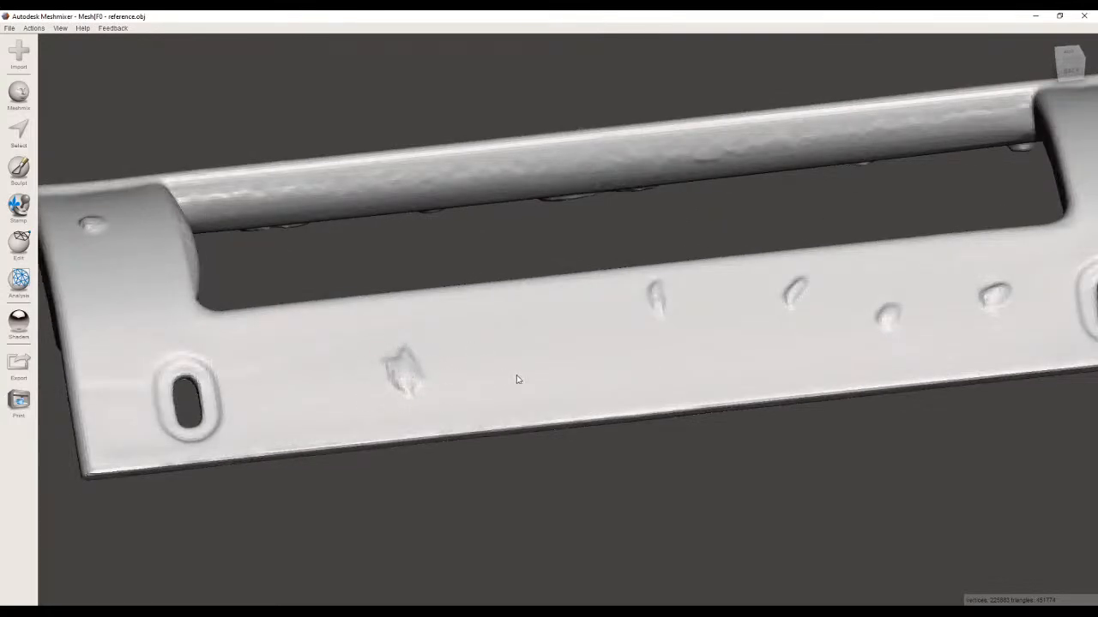
{"action": "right_click_drag", "start_coordinate": [360, 311], "coordinate": [285, 54]}
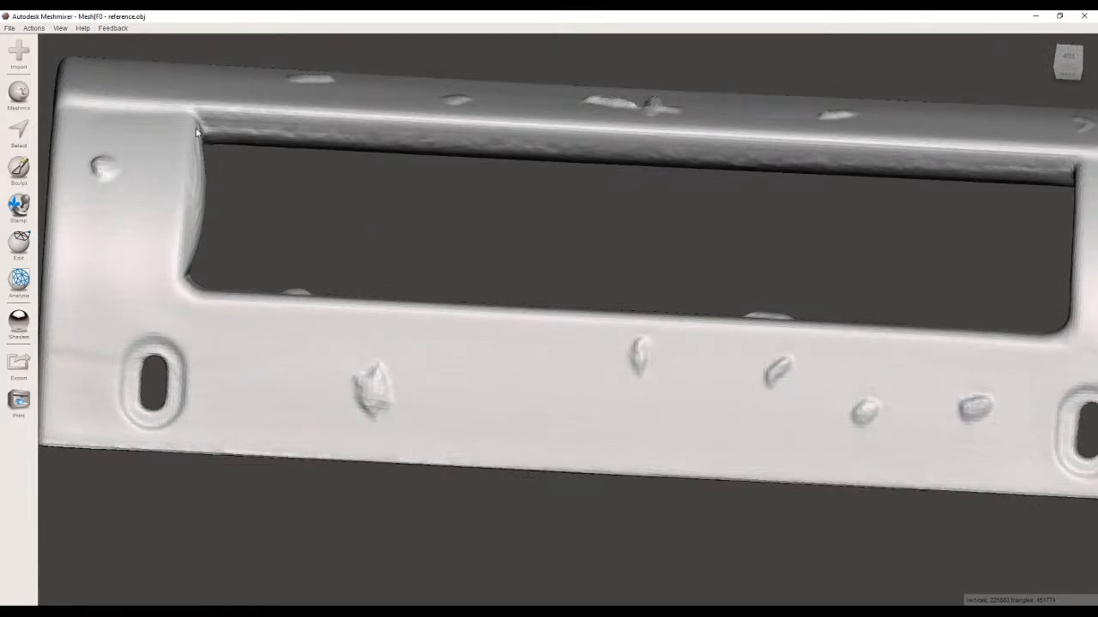
{"action": "left_click", "coordinate": [19, 169]}
{"action": "mouse_move", "coordinate": [68, 70]}
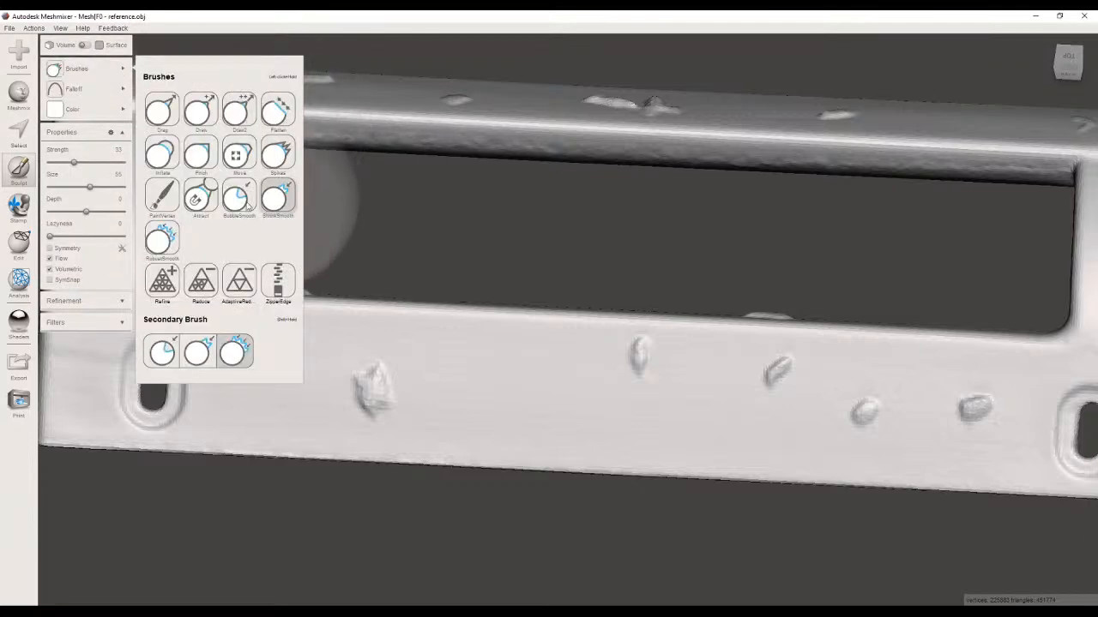
{"action": "left_click", "coordinate": [162, 239]}
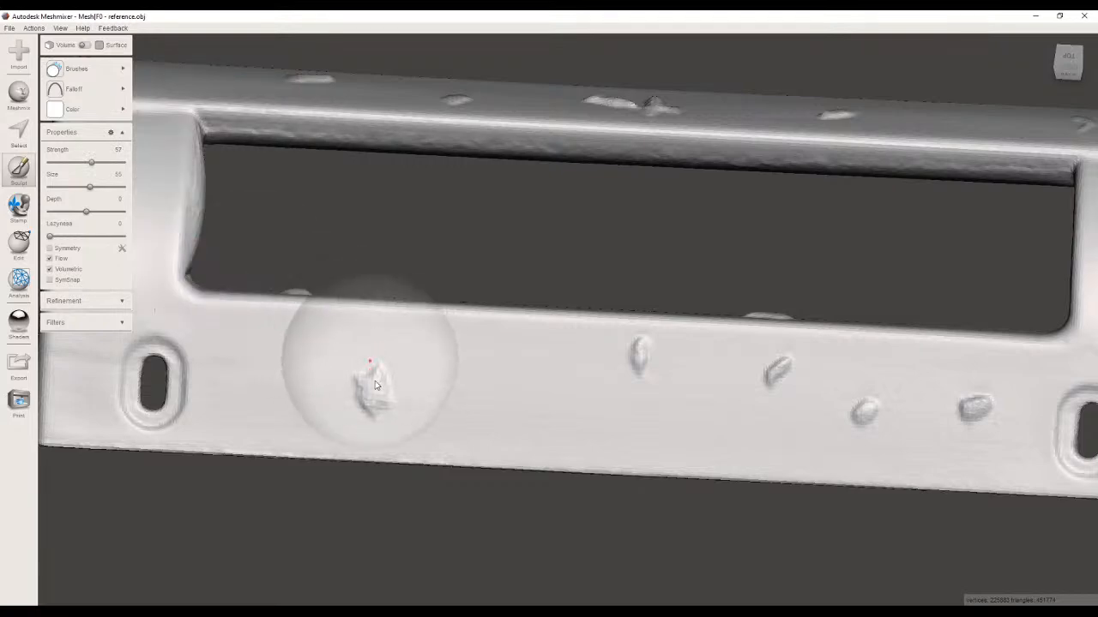
{"action": "left_click_drag", "start_coordinate": [90, 169], "coordinate": [69, 189]}
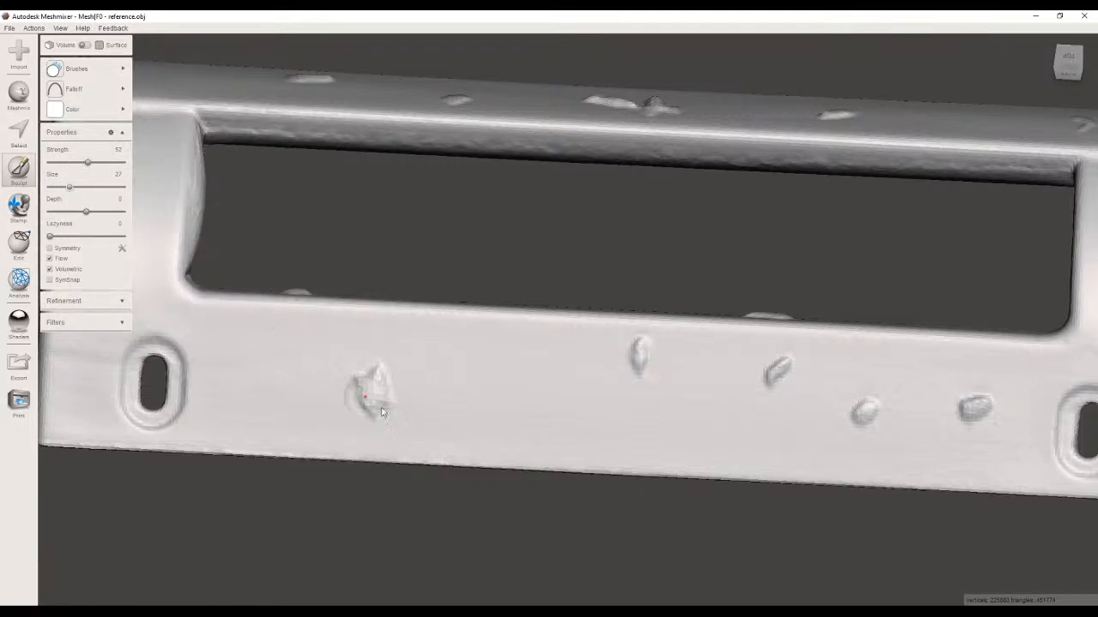
{"action": "left_click_drag", "start_coordinate": [381, 389], "coordinate": [382, 374]}
{"action": "right_click_drag", "start_coordinate": [435, 380], "coordinate": [429, 343]}
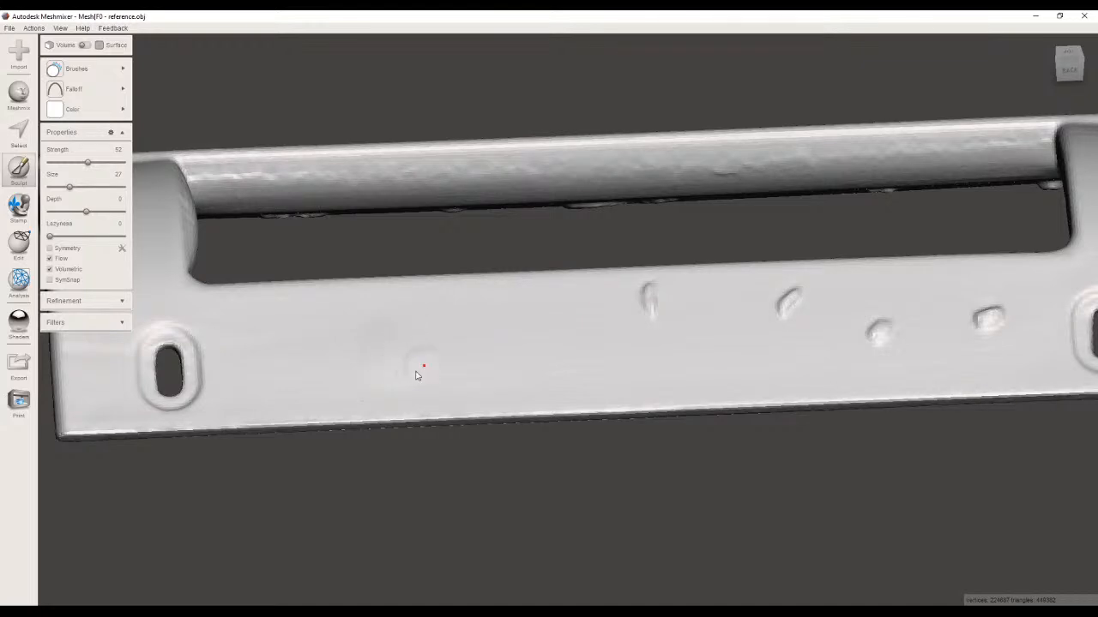
Select the four remaining bumps on the slotted flat side with the sphere selection brush at size 27.
{"action": "right_click_drag", "start_coordinate": [425, 367], "coordinate": [424, 281]}
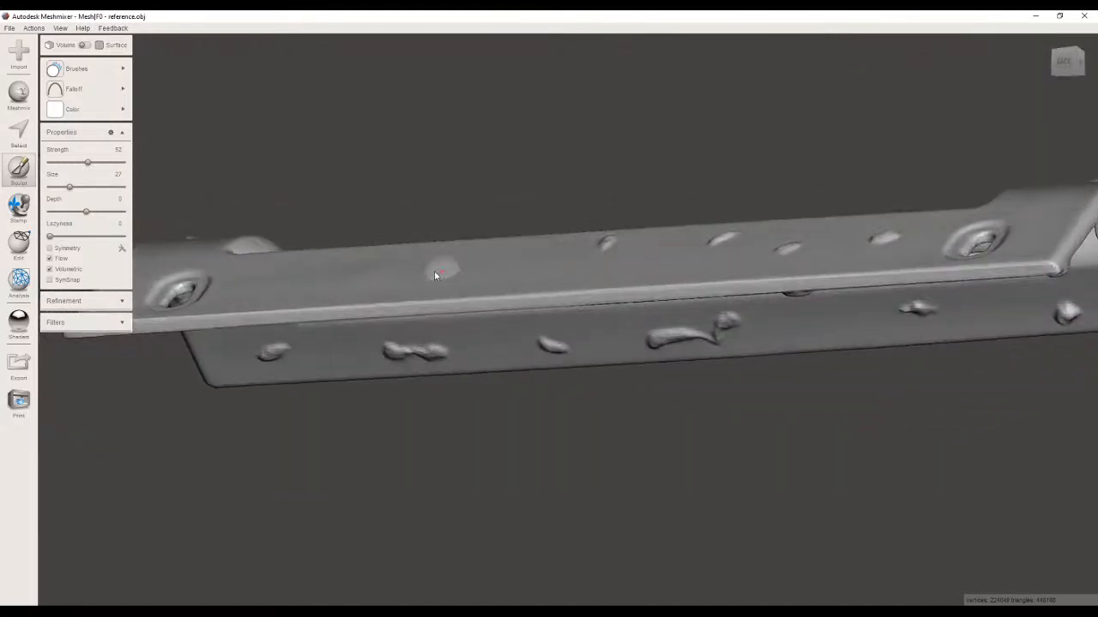
{"action": "right_click_drag", "start_coordinate": [552, 321], "coordinate": [649, 318]}
{"action": "scroll", "coordinate": [649, 318], "scroll_direction": "up", "scroll_amount": 4}
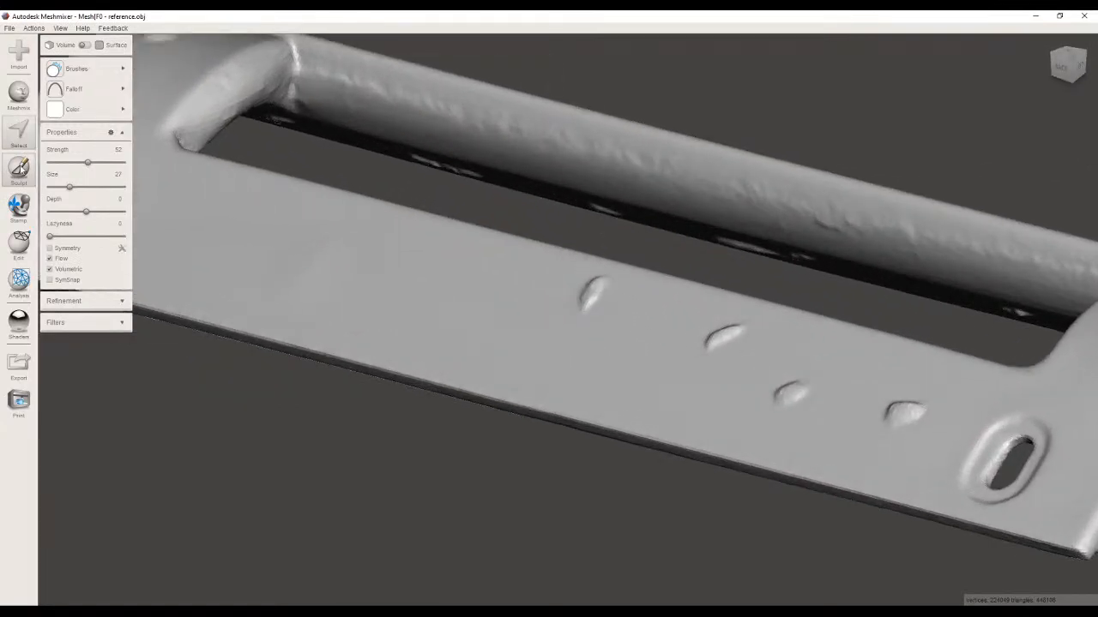
{"action": "left_click", "coordinate": [19, 130]}
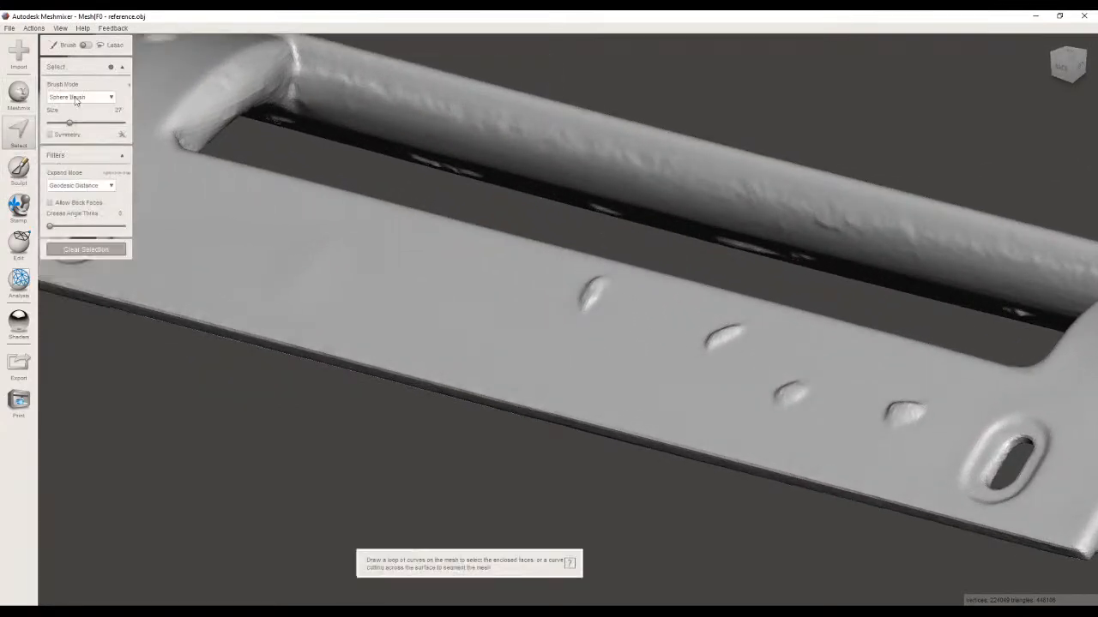
{"action": "left_click", "coordinate": [588, 288]}
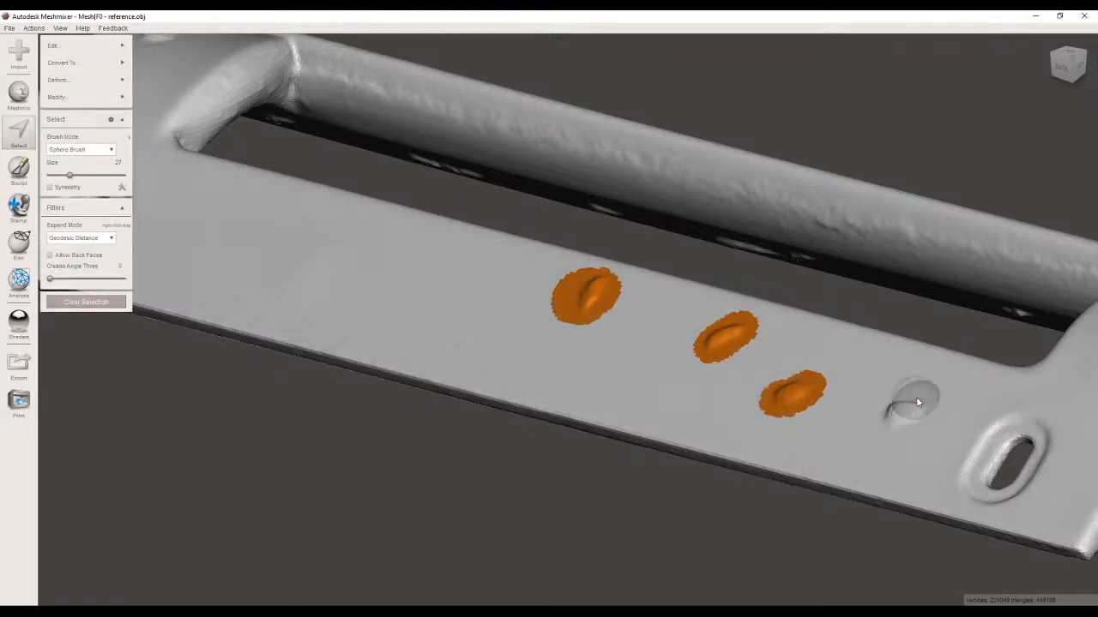
Replace the selected bumps using Erase & Fill with the Smooth MVC fill type, and clear the selection.
{"action": "mouse_move", "coordinate": [70, 43]}
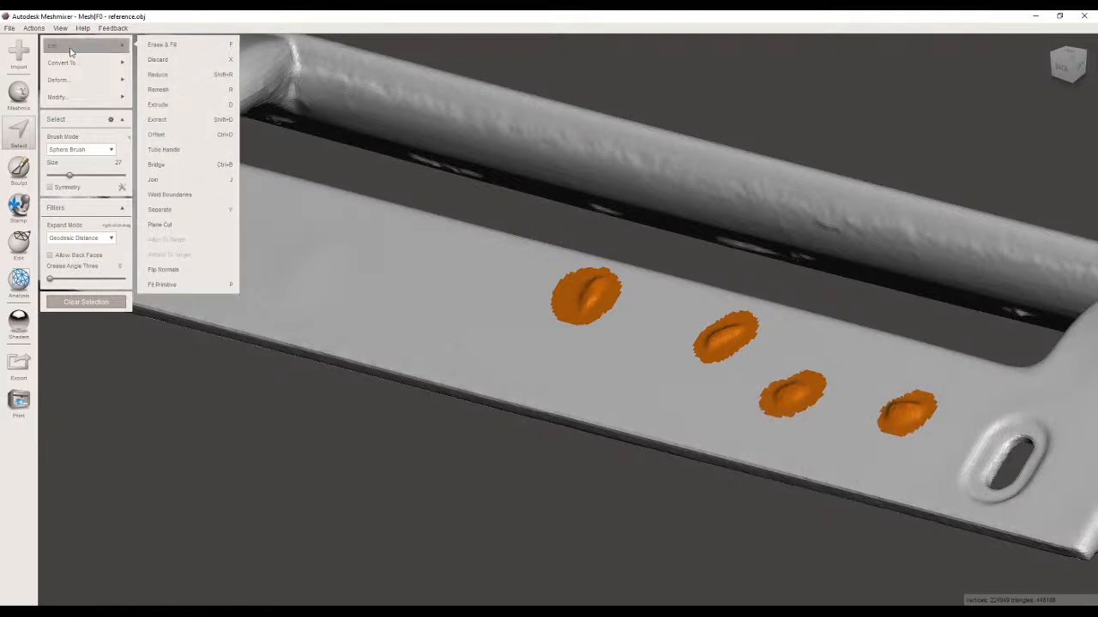
{"action": "left_click", "coordinate": [178, 49]}
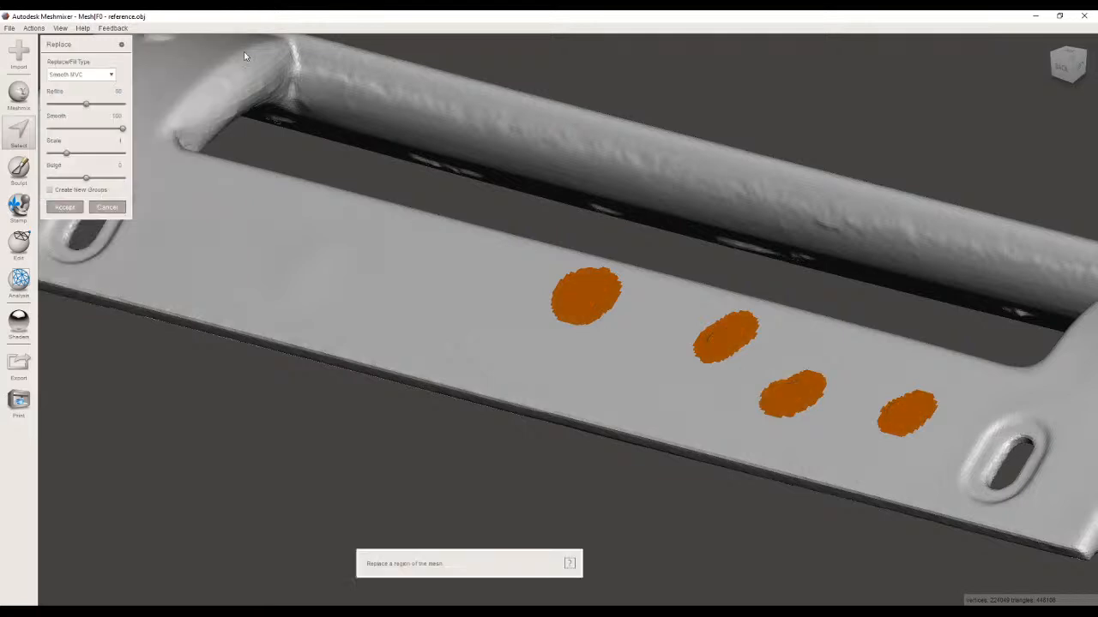
{"action": "left_click", "coordinate": [77, 75]}
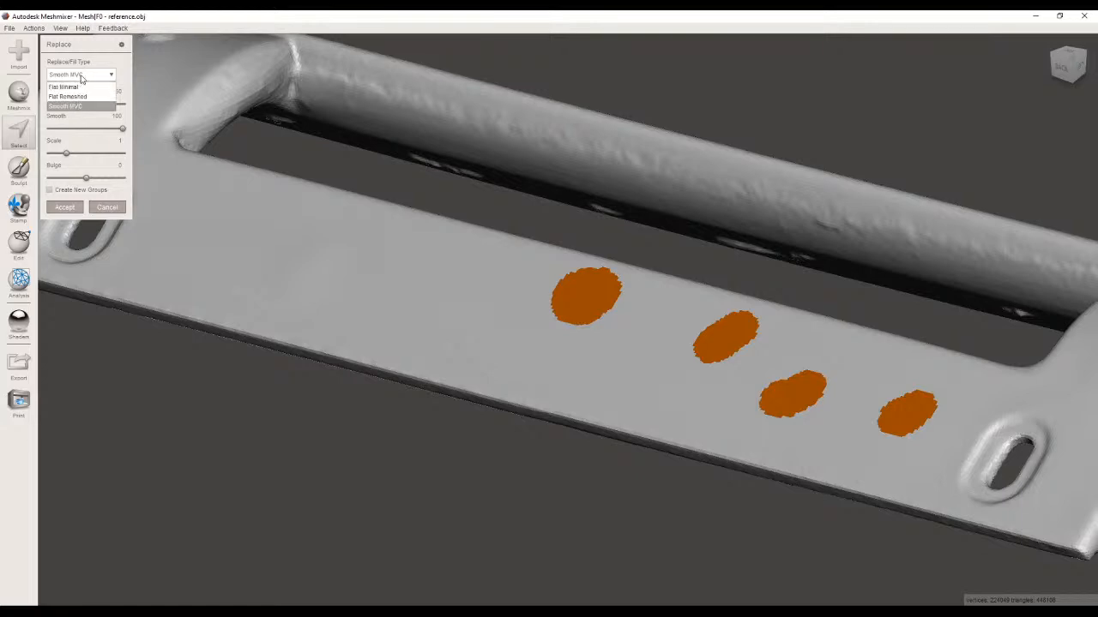
{"action": "left_click", "coordinate": [81, 76]}
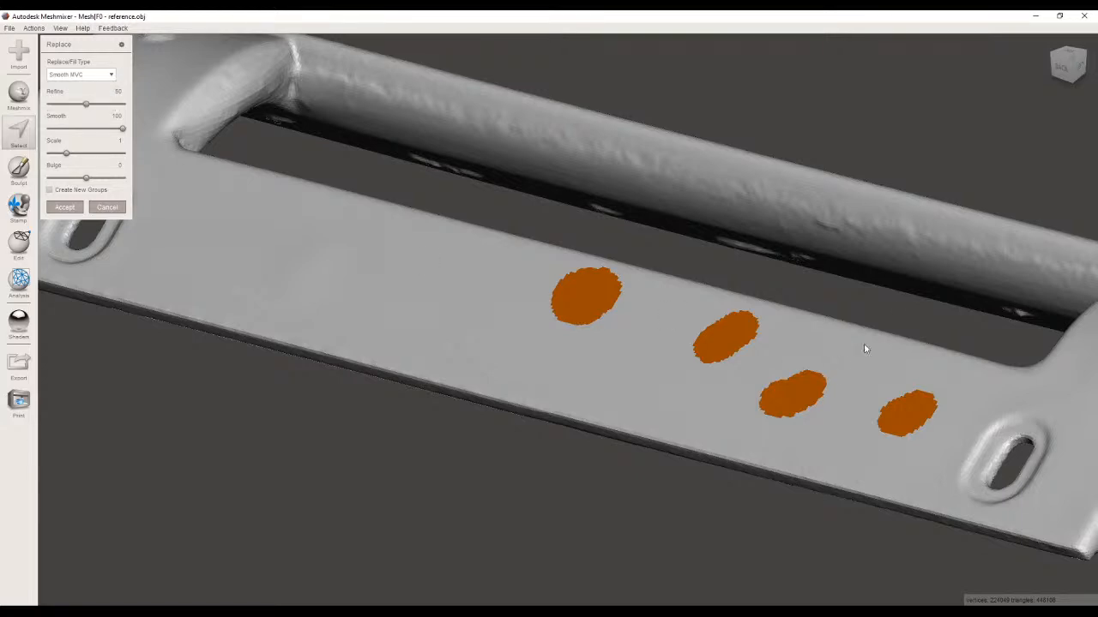
{"action": "right_click_drag", "start_coordinate": [803, 343], "coordinate": [318, 241]}
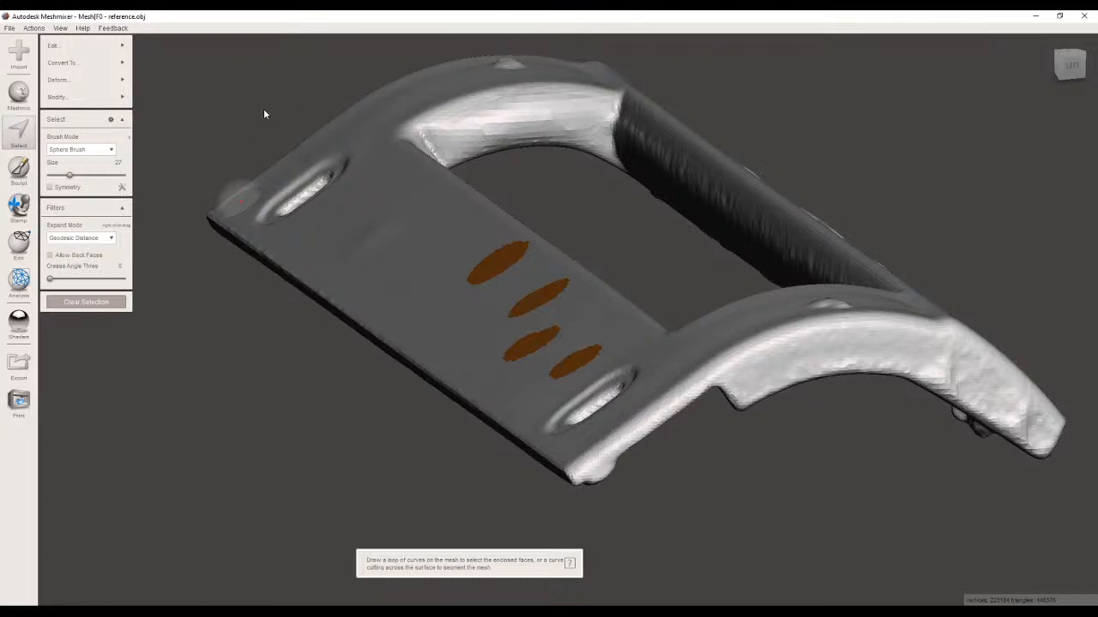
{"action": "key", "text": "Escape"}
Select all the surface defects along the solid front face with the sphere selection brush at size 21.
{"action": "right_click_drag", "start_coordinate": [518, 224], "coordinate": [236, 232]}
{"action": "scroll", "coordinate": [555, 246], "scroll_direction": "up", "scroll_amount": 3}
{"action": "right_click_drag", "start_coordinate": [265, 189], "coordinate": [578, 326]}
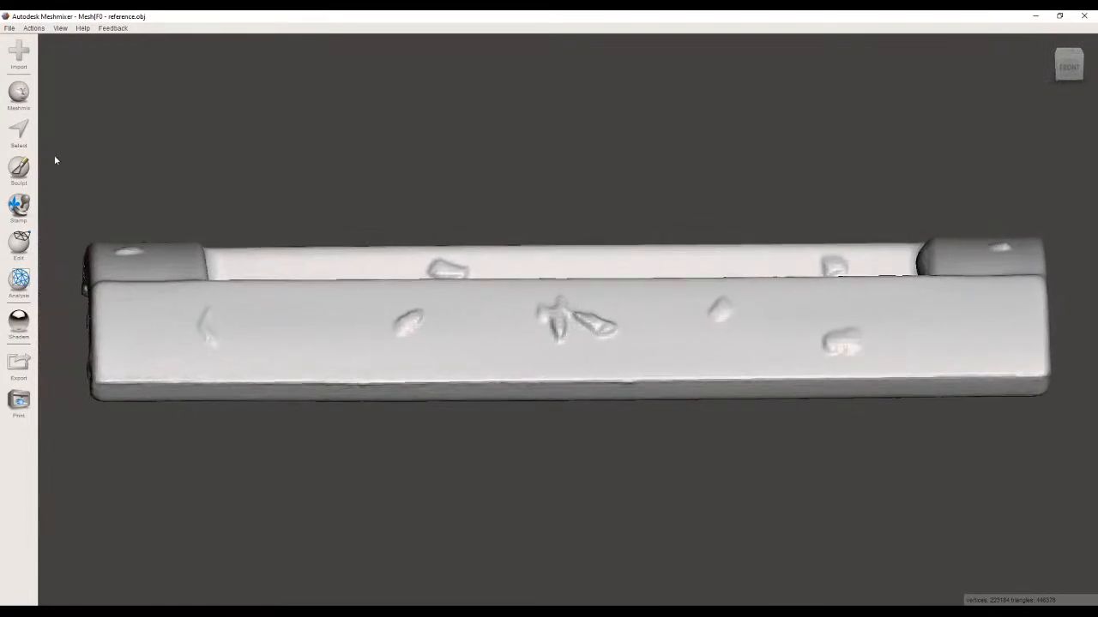
{"action": "left_click", "coordinate": [19, 130]}
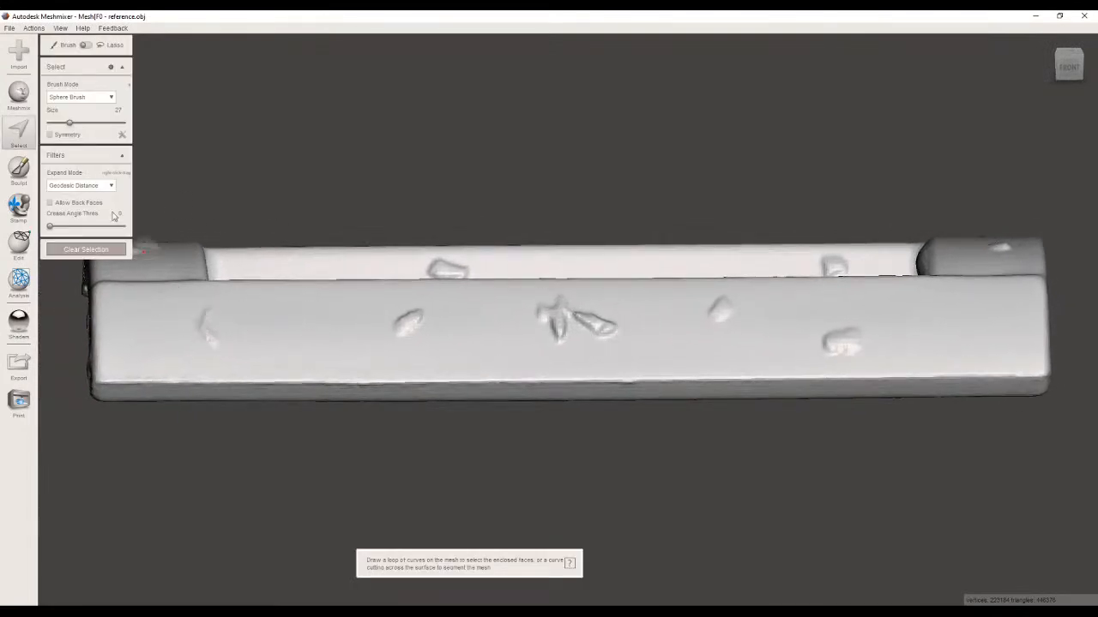
{"action": "left_click_drag", "start_coordinate": [69, 124], "coordinate": [66, 125]}
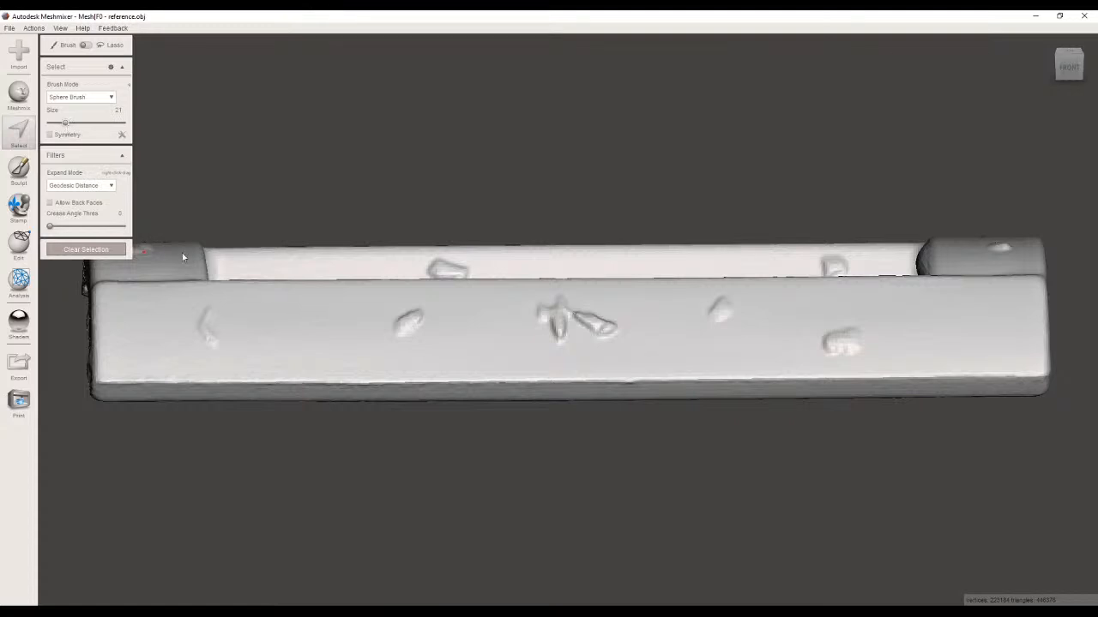
{"action": "left_click_drag", "start_coordinate": [209, 313], "coordinate": [211, 343]}
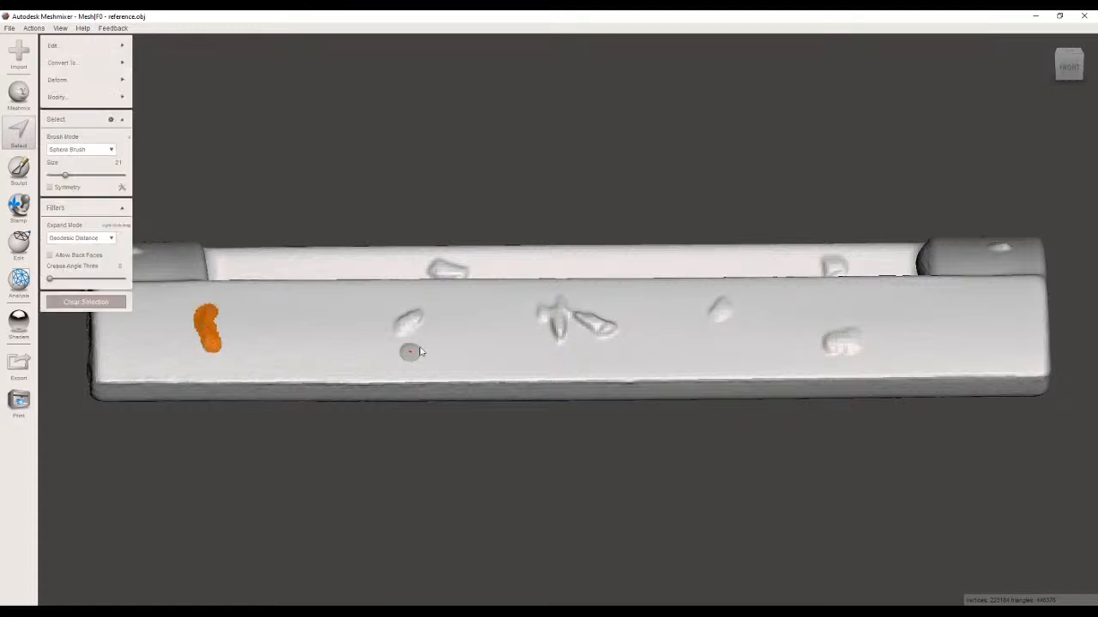
{"action": "mouse_move", "coordinate": [400, 334]}
{"action": "left_mouse_down"}
{"action": "mouse_move", "coordinate": [416, 319]}
{"action": "mouse_move", "coordinate": [413, 335]}
{"action": "mouse_move", "coordinate": [400, 319]}
{"action": "mouse_move", "coordinate": [403, 331]}
{"action": "left_mouse_up"}
{"action": "mouse_move", "coordinate": [542, 318]}
{"action": "left_mouse_down"}
{"action": "mouse_move", "coordinate": [557, 311]}
{"action": "mouse_move", "coordinate": [559, 329]}
{"action": "mouse_move", "coordinate": [575, 313]}
{"action": "mouse_move", "coordinate": [616, 335]}
{"action": "left_mouse_up"}
{"action": "left_click_drag", "start_coordinate": [697, 304], "coordinate": [724, 309]}
{"action": "mouse_move", "coordinate": [858, 337]}
{"action": "left_mouse_down"}
{"action": "mouse_move", "coordinate": [845, 342]}
{"action": "mouse_move", "coordinate": [858, 345]}
{"action": "left_mouse_up"}
{"action": "right_click_drag", "start_coordinate": [848, 351], "coordinate": [806, 403]}
Erase and fill the selected front-face defects with the Smooth MVC type, and clear the selection.
{"action": "mouse_move", "coordinate": [78, 52]}
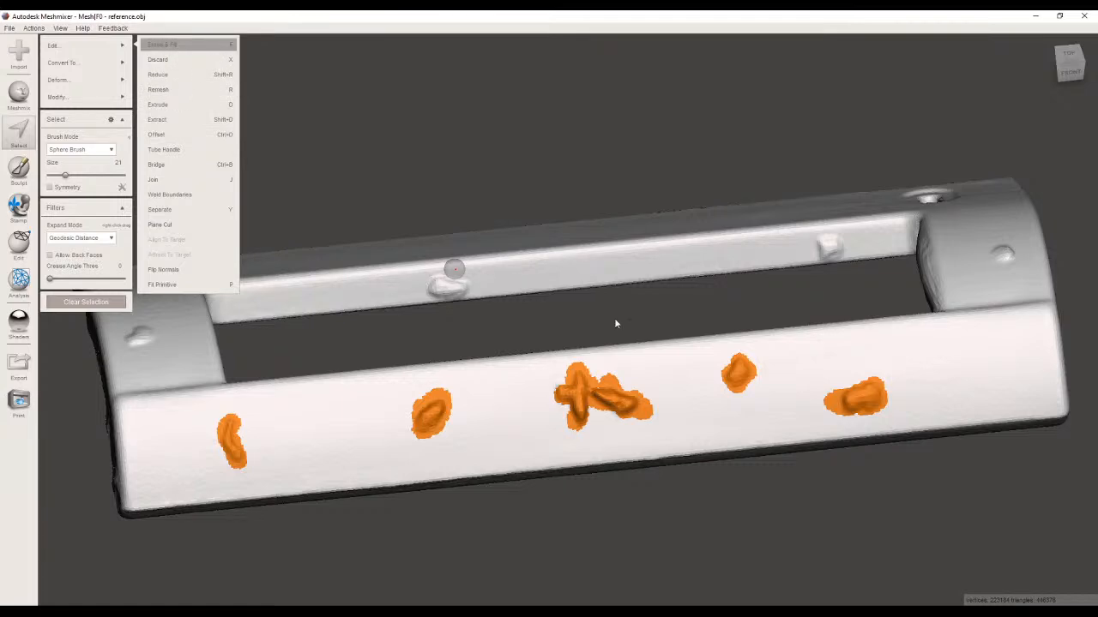
{"action": "key", "text": "f"}
{"action": "right_click_drag", "start_coordinate": [482, 410], "coordinate": [503, 350]}
{"action": "right_click_drag", "start_coordinate": [830, 293], "coordinate": [625, 296]}
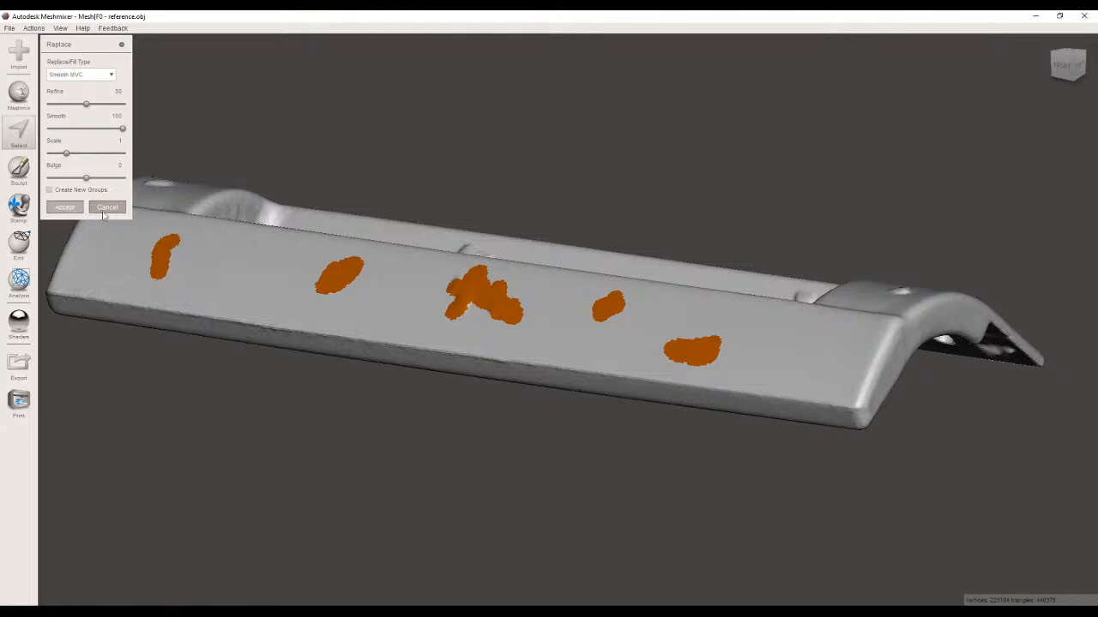
{"action": "right_click_drag", "start_coordinate": [380, 385], "coordinate": [508, 347]}
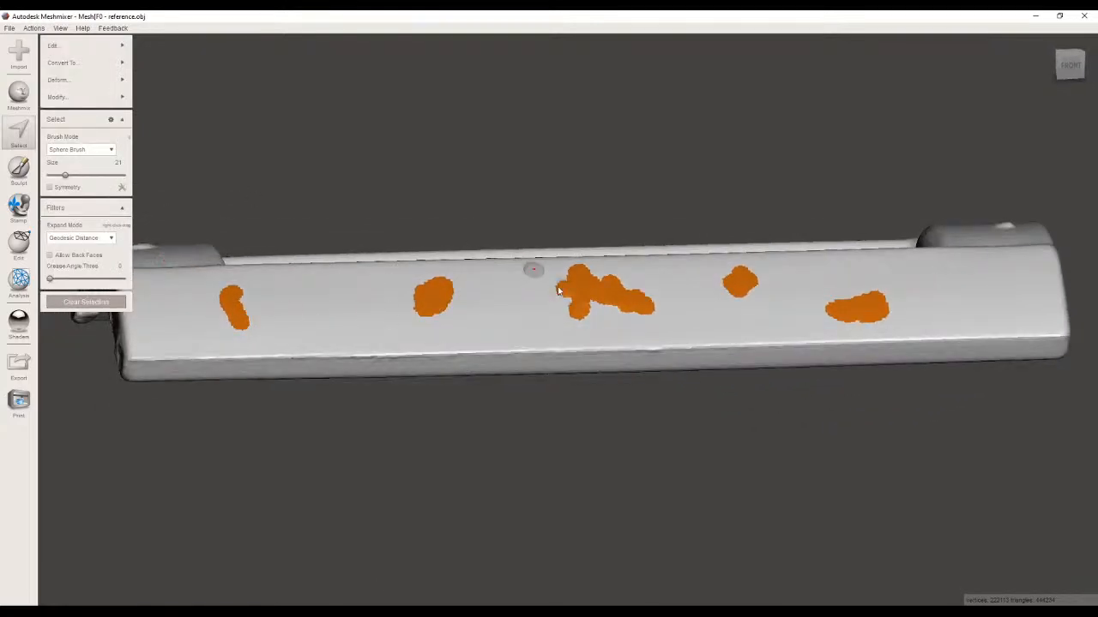
{"action": "key", "text": "Escape"}
Smooth the leftover fill marks on the front face and the slotted flat side with the sculpt brush at strength 52 and size 36.
{"action": "right_click_drag", "start_coordinate": [557, 283], "coordinate": [536, 332]}
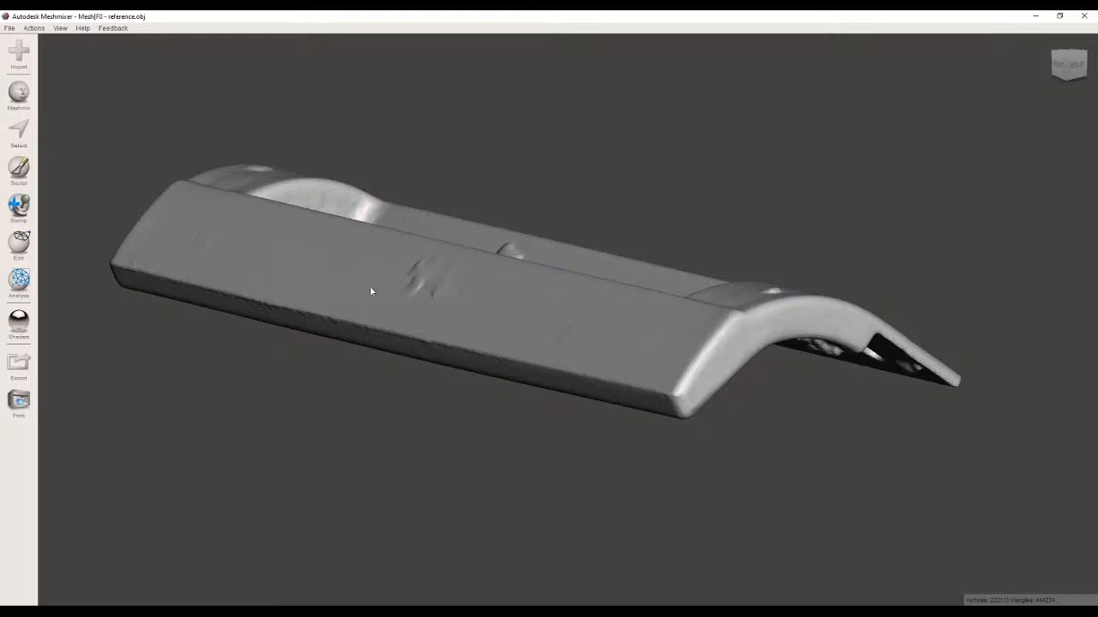
{"action": "left_click", "coordinate": [18, 169]}
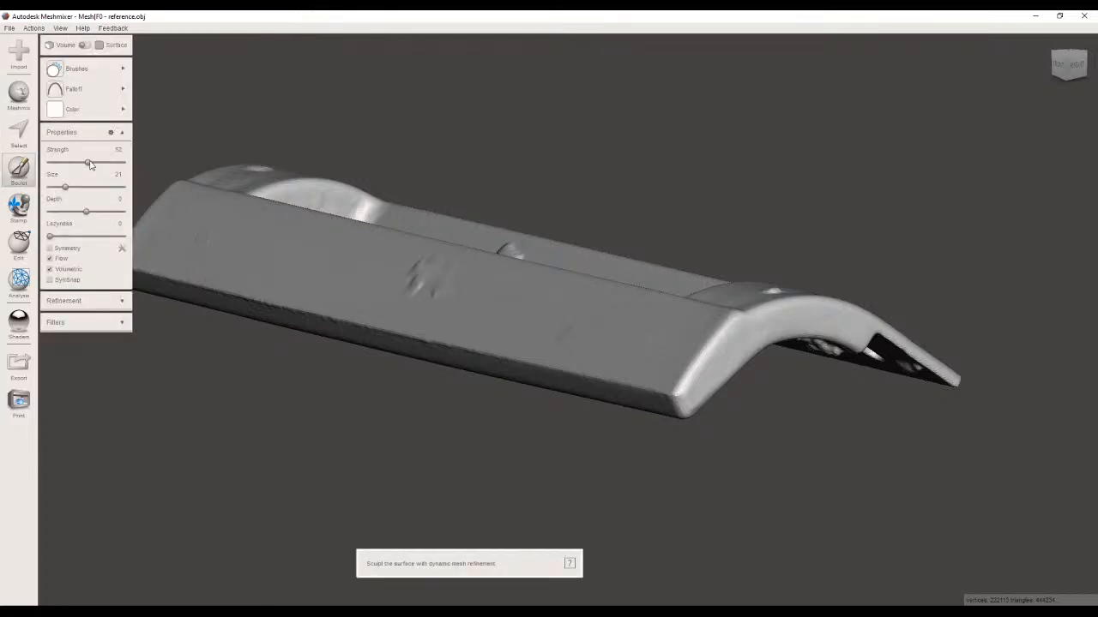
{"action": "left_click_drag", "start_coordinate": [67, 188], "coordinate": [78, 187]}
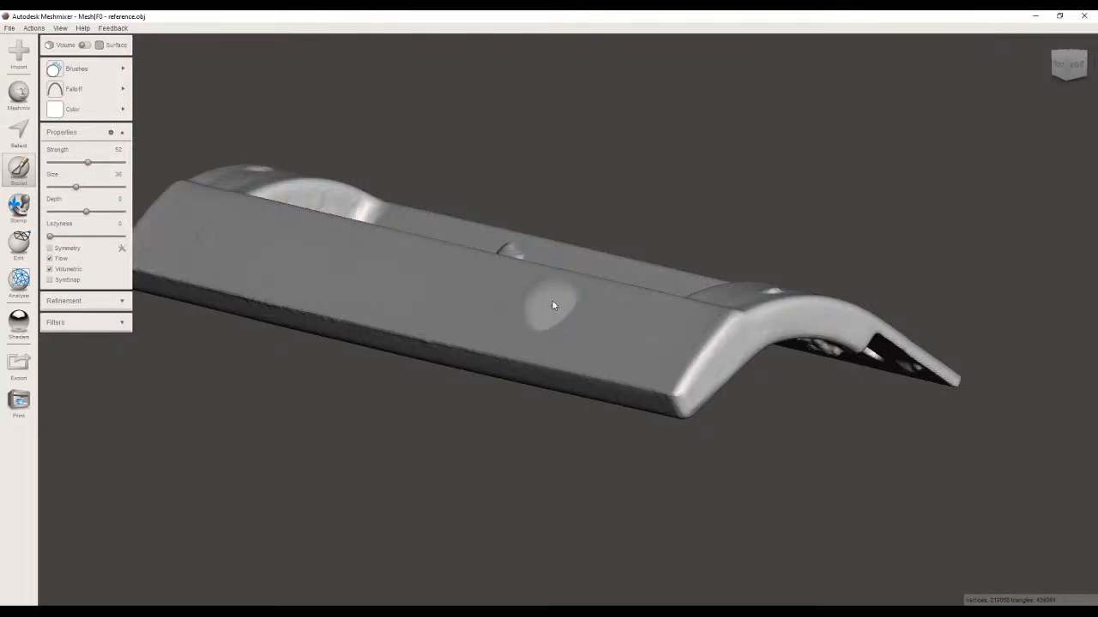
{"action": "mouse_move", "coordinate": [600, 299]}
{"action": "right_mouse_down"}
{"action": "mouse_move", "coordinate": [451, 243]}
{"action": "mouse_move", "coordinate": [294, 316]}
{"action": "mouse_move", "coordinate": [268, 366]}
{"action": "mouse_move", "coordinate": [519, 282]}
{"action": "right_mouse_up"}
{"action": "right_click_drag", "start_coordinate": [760, 385], "coordinate": [411, 294]}
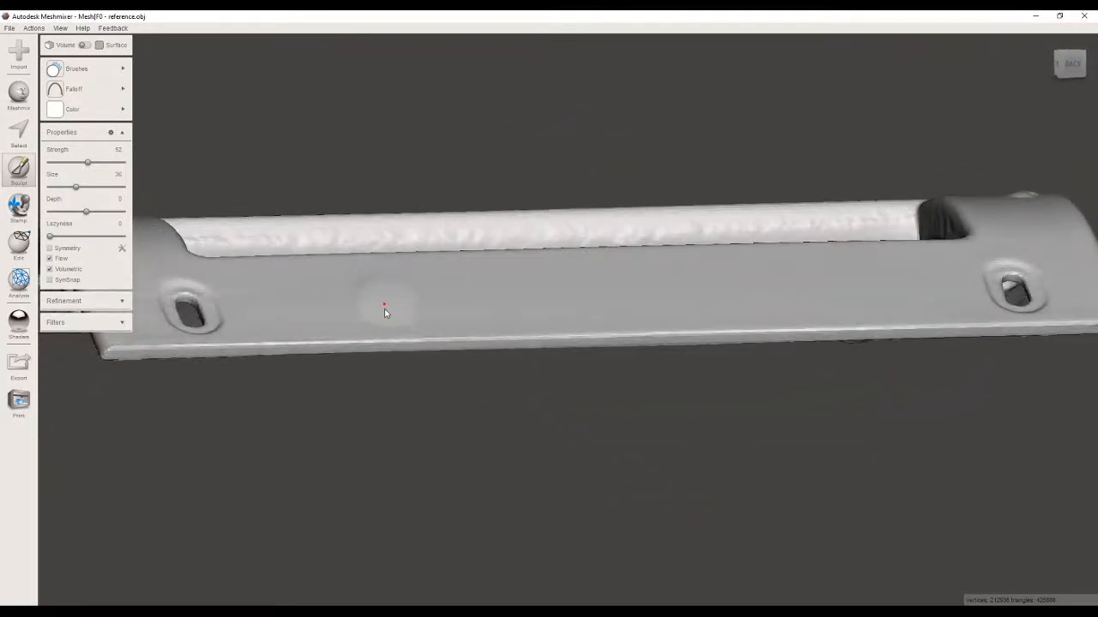
{"action": "right_click_drag", "start_coordinate": [566, 329], "coordinate": [435, 66]}
Examine the faceted inner wall of the arched end beside the window opening up close.
{"action": "right_click_drag", "start_coordinate": [503, 134], "coordinate": [665, 361]}
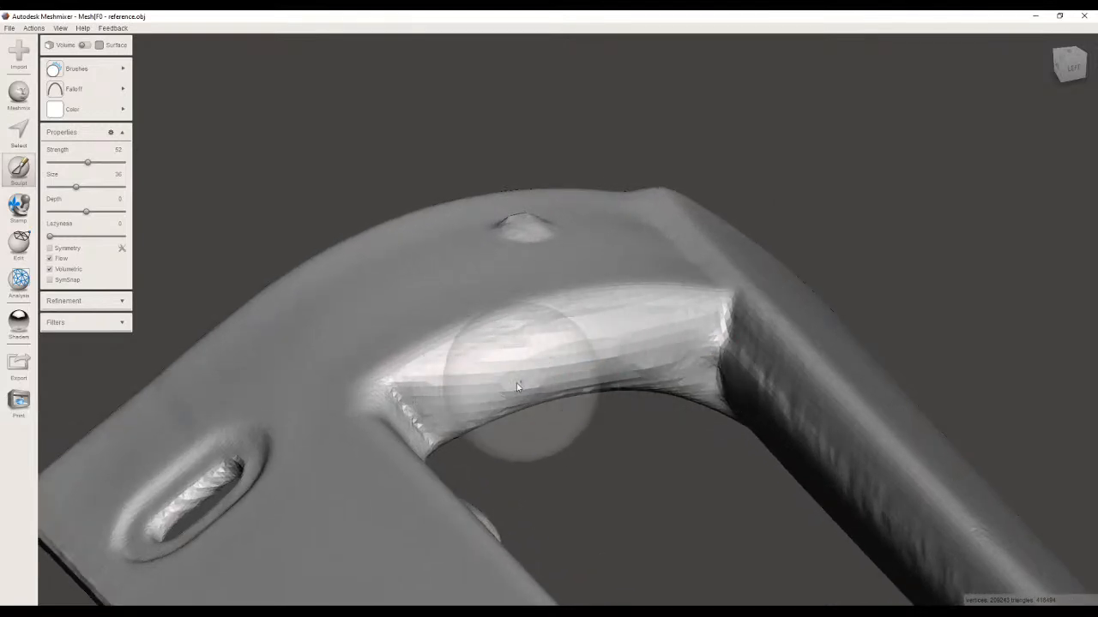
{"action": "scroll", "coordinate": [357, 343], "scroll_direction": "up", "scroll_amount": 5}
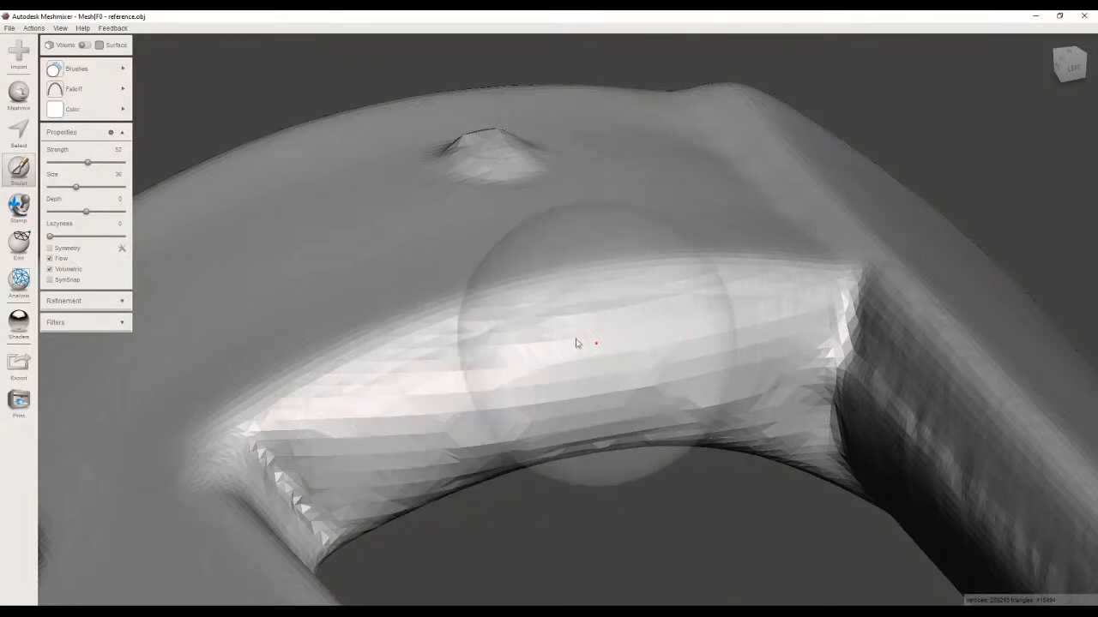
{"action": "mouse_move", "coordinate": [409, 258]}
{"action": "left_mouse_down"}
{"action": "mouse_move", "coordinate": [403, 211]}
{"action": "mouse_move", "coordinate": [337, 219]}
{"action": "left_mouse_up"}
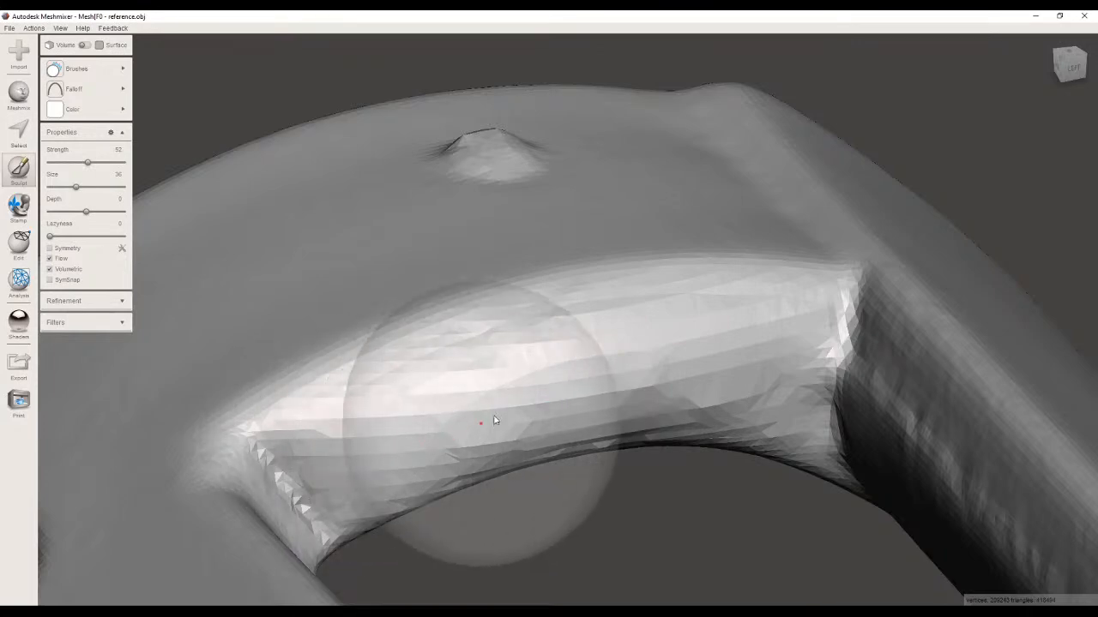
{"action": "right_click_drag", "start_coordinate": [354, 417], "coordinate": [550, 351]}
{"action": "right_click_drag", "start_coordinate": [536, 430], "coordinate": [695, 347]}
{"action": "middle_click_drag", "start_coordinate": [695, 346], "coordinate": [608, 304]}
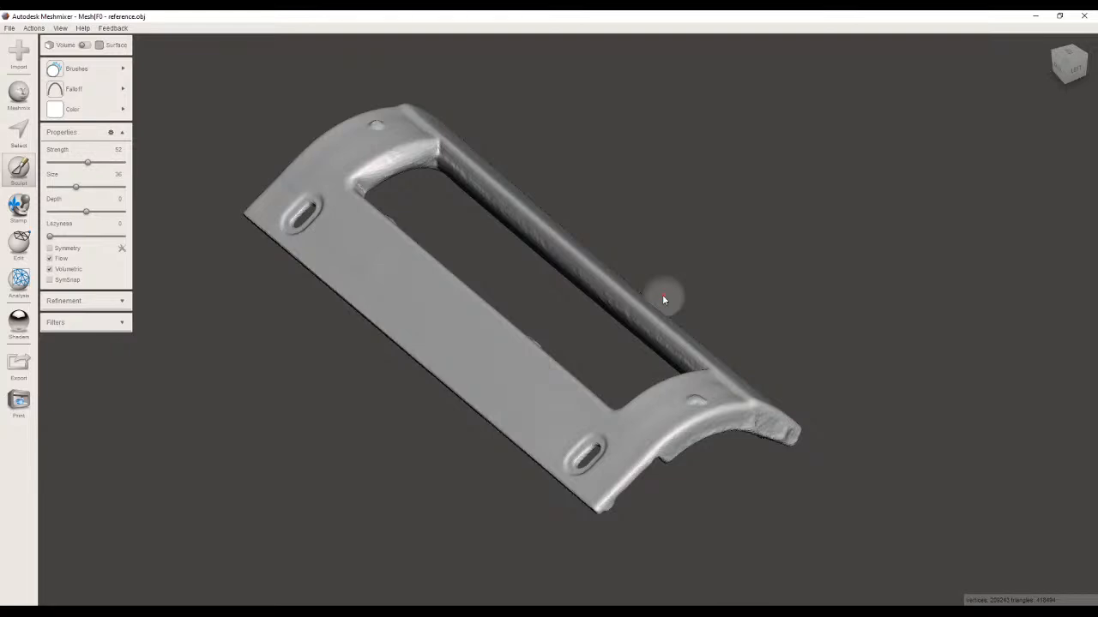
Examine the whole repaired part from the front, back, ends and underside for remaining bumps.
{"action": "right_click_drag", "start_coordinate": [277, 252], "coordinate": [464, 236]}
{"action": "right_click_drag", "start_coordinate": [554, 282], "coordinate": [602, 181]}
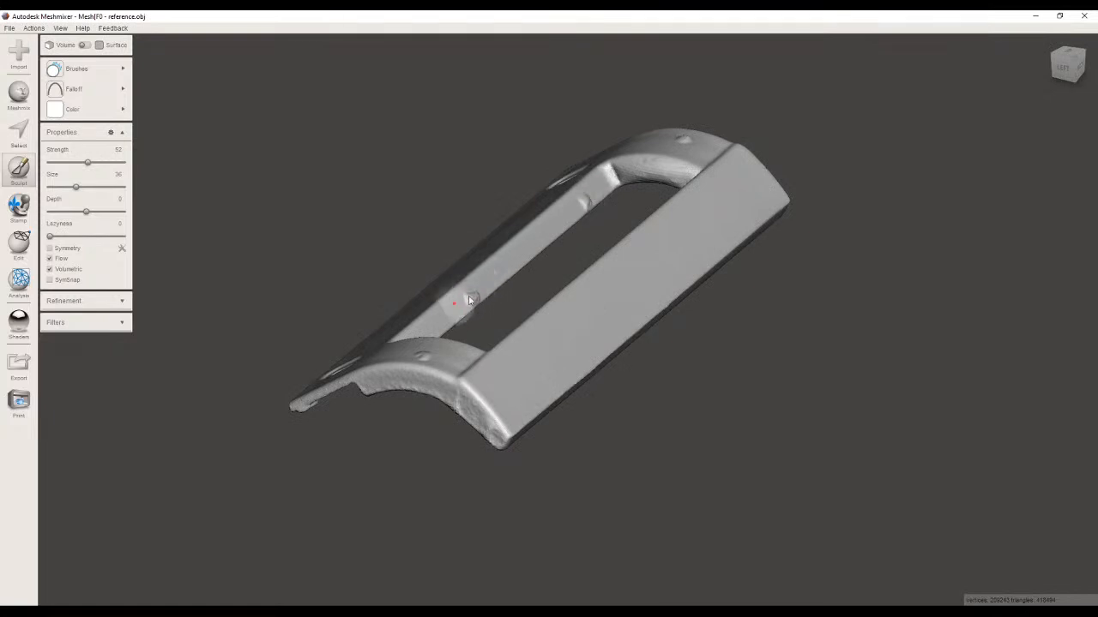
{"action": "right_click_drag", "start_coordinate": [605, 242], "coordinate": [523, 244]}
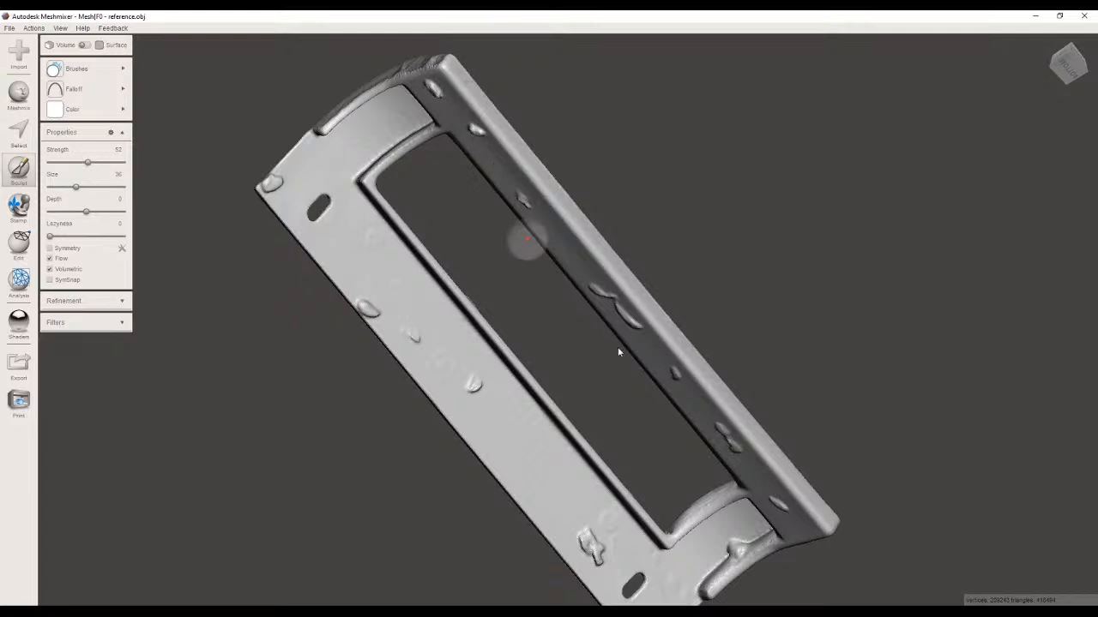
{"action": "mouse_move", "coordinate": [292, 150]}
{"action": "right_mouse_down"}
{"action": "mouse_move", "coordinate": [531, 275]}
{"action": "mouse_move", "coordinate": [674, 86]}
{"action": "right_mouse_up"}
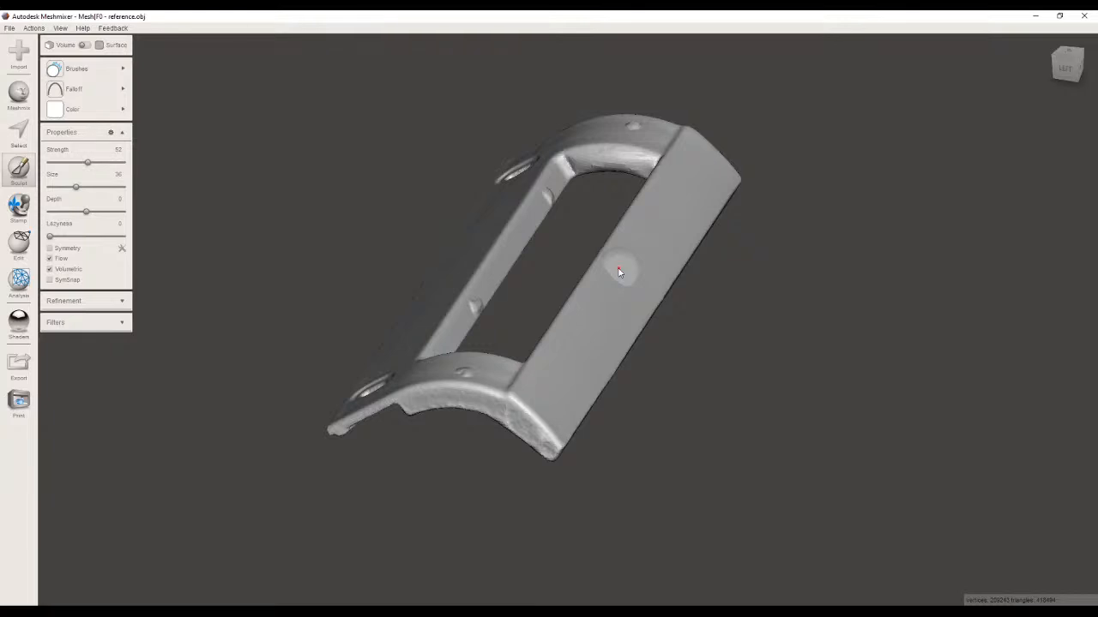
{"action": "right_click_drag", "start_coordinate": [460, 242], "coordinate": [610, 372]}
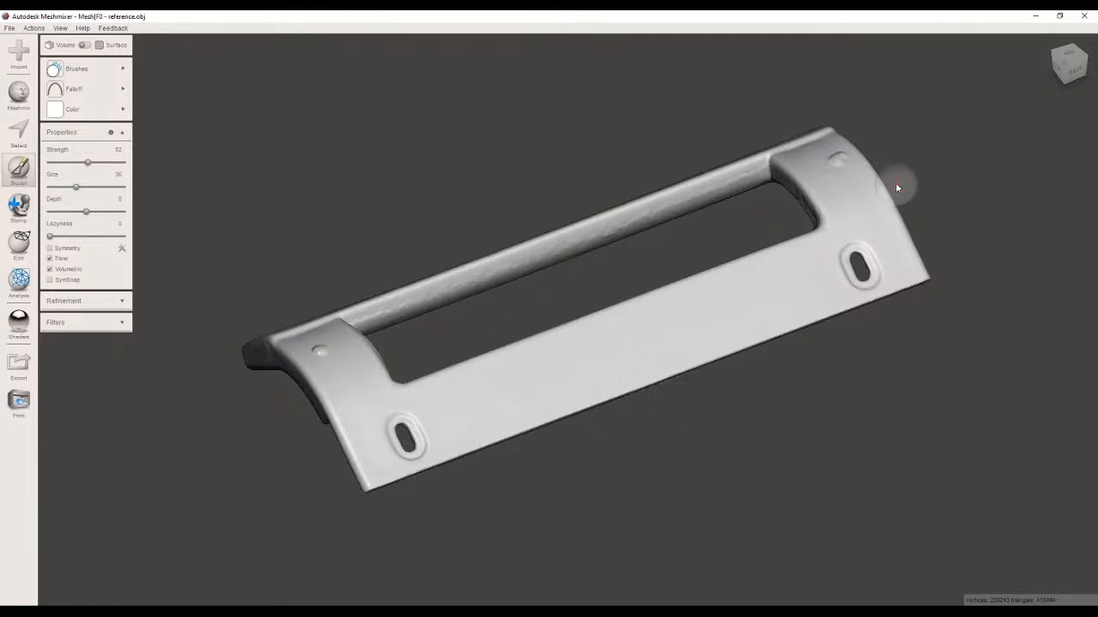
{"action": "right_click_drag", "start_coordinate": [895, 187], "coordinate": [758, 242]}
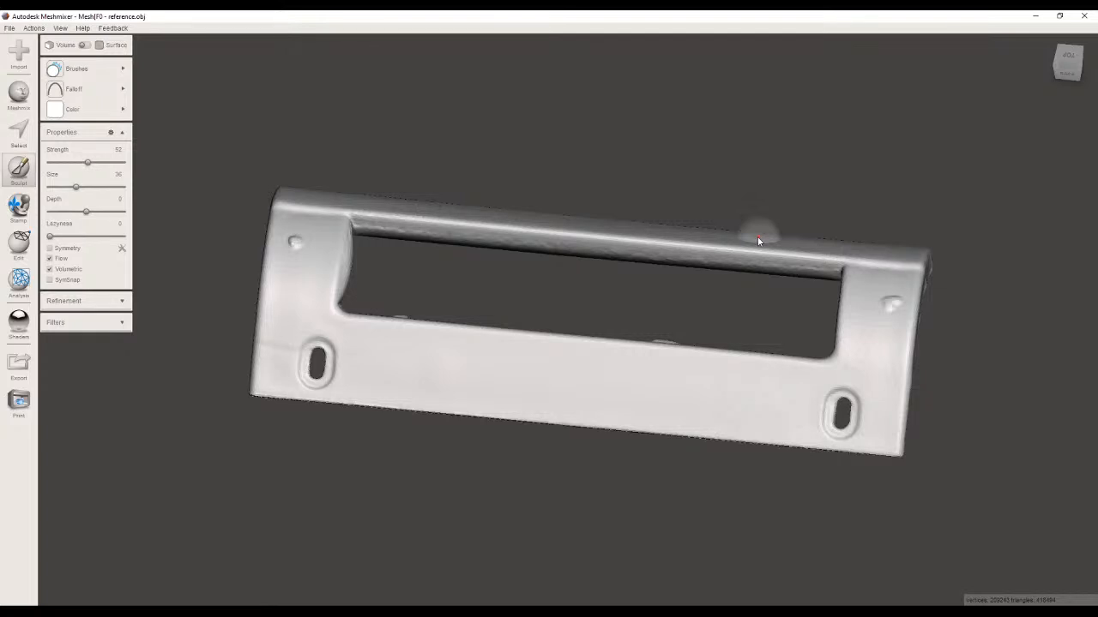
{"action": "right_click_drag", "start_coordinate": [566, 296], "coordinate": [735, 284]}
{"action": "right_click_drag", "start_coordinate": [485, 289], "coordinate": [632, 314]}
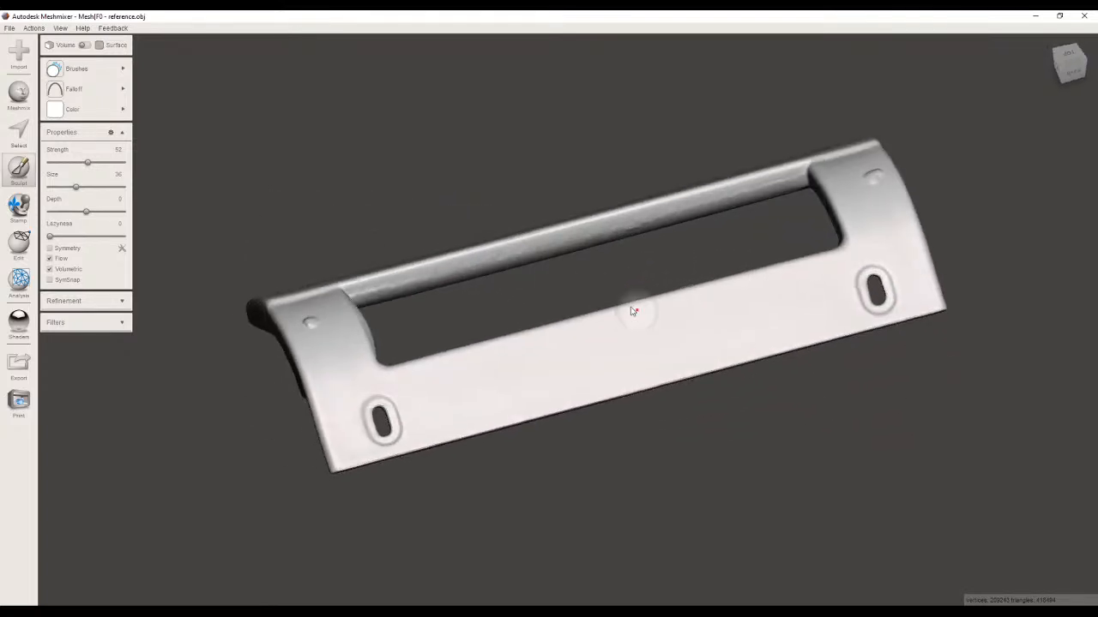
{"action": "right_click_drag", "start_coordinate": [660, 271], "coordinate": [657, 292]}
{"action": "right_click_drag", "start_coordinate": [715, 268], "coordinate": [728, 231]}
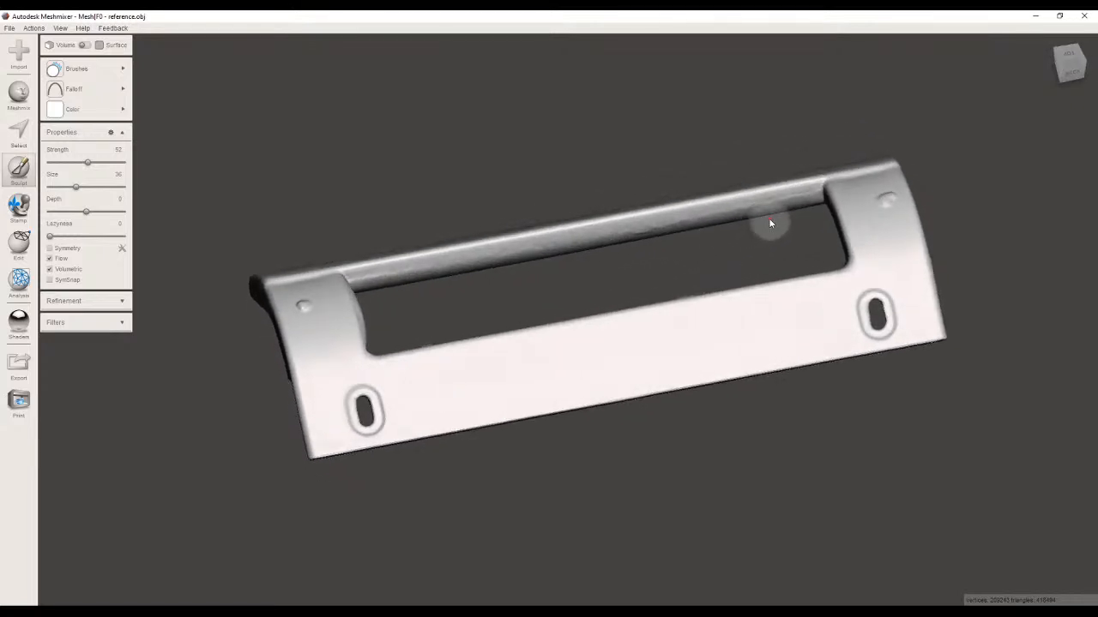